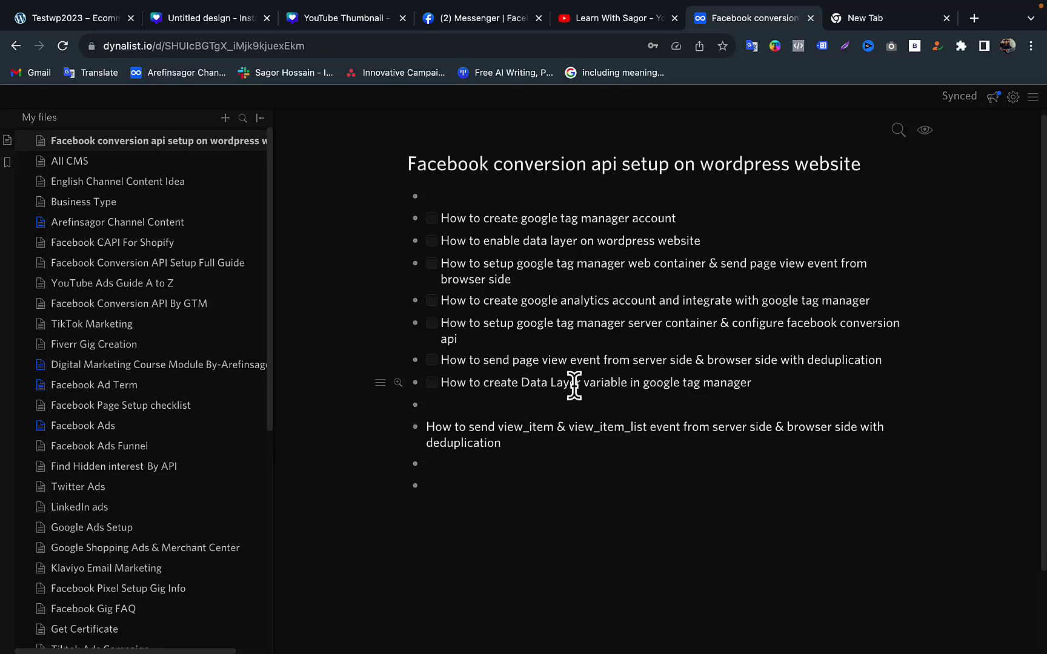
- Bring the WordCounter notes with the site event list forward through Mission Control
{"action": "key", "text": "ctrl+Up"}
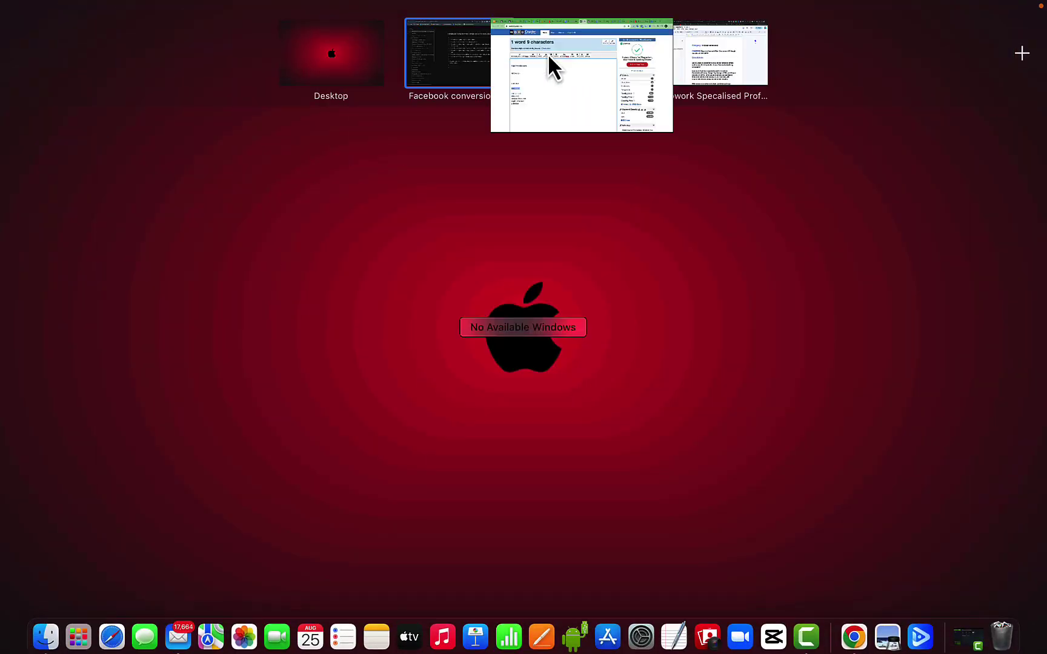
{"action": "left_click", "coordinate": [548, 56]}
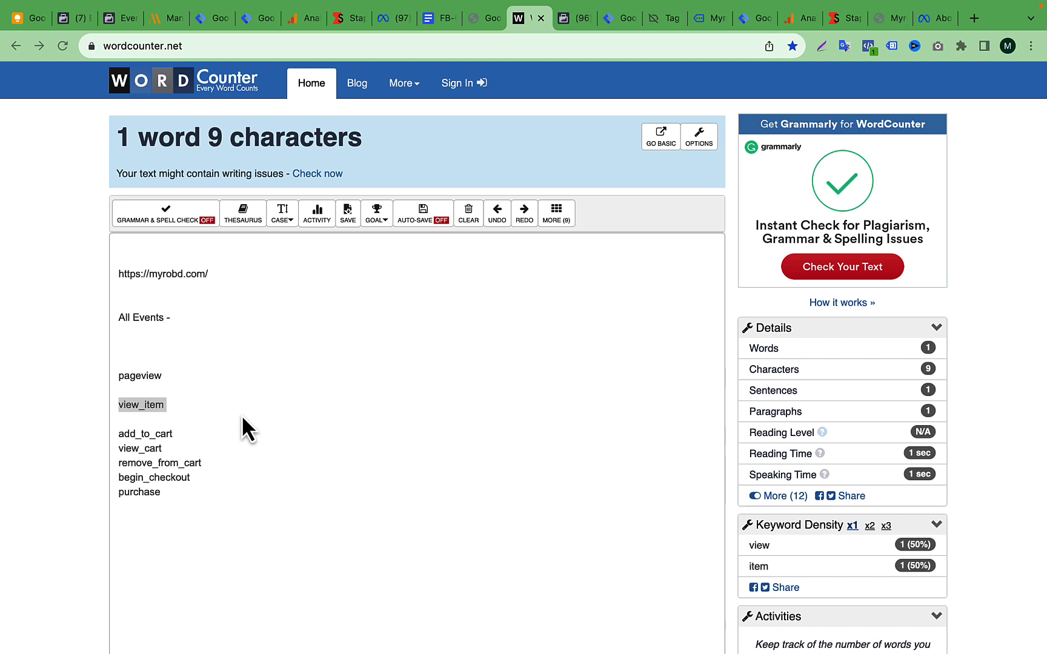
- Insert a new view_item_list line after view_item in the WordCounter event notes
{"action": "left_click", "coordinate": [172, 434]}
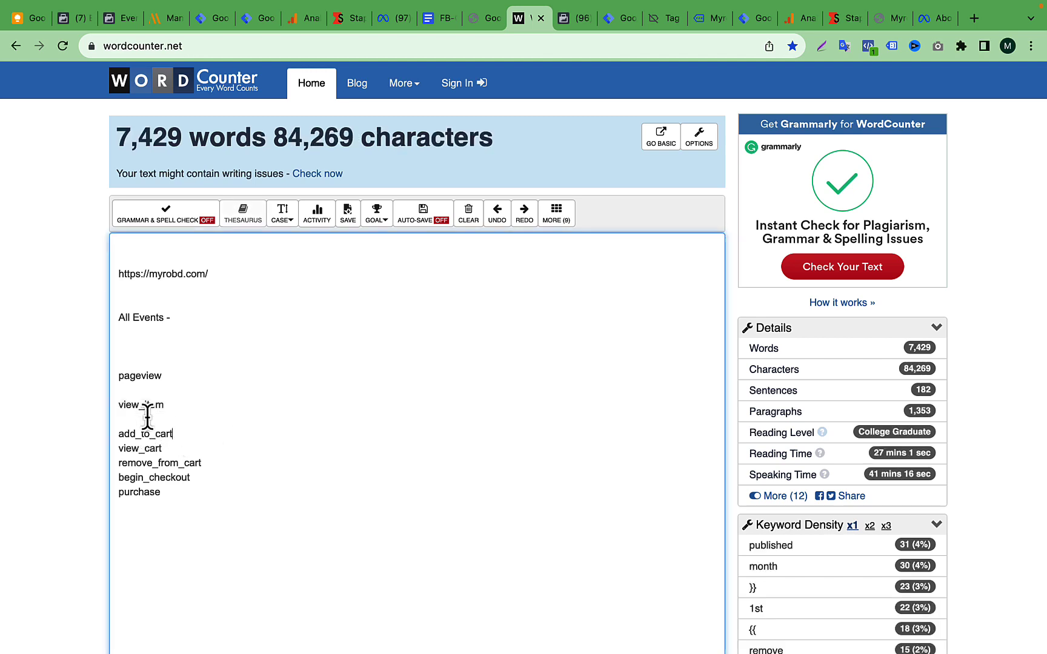
{"action": "double_click", "coordinate": [150, 405]}
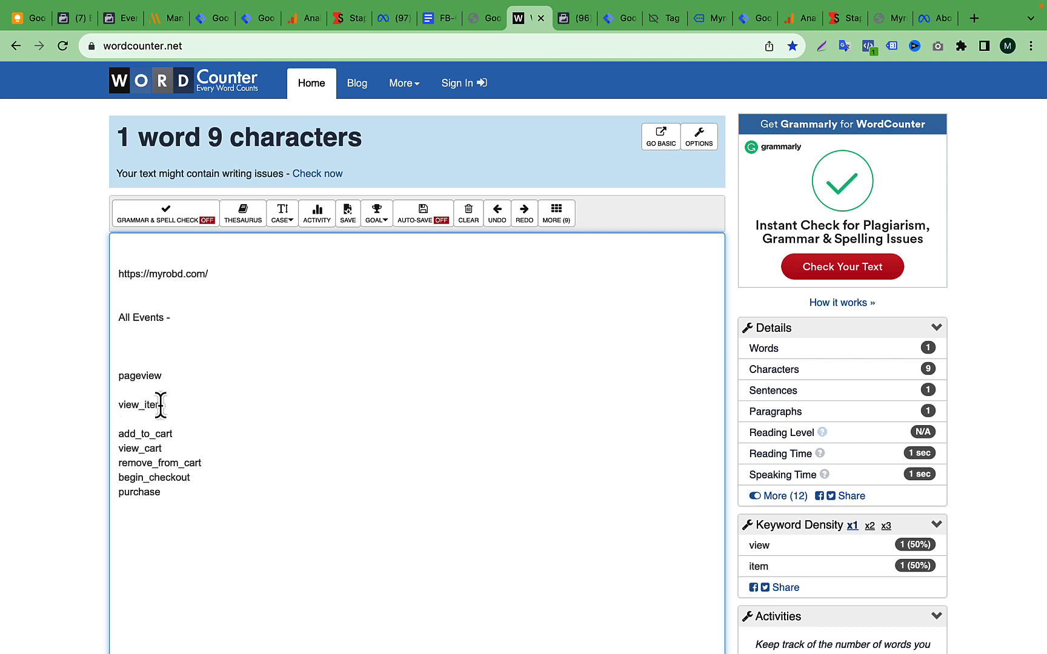
{"action": "left_click", "coordinate": [183, 406]}
{"action": "key", "text": "Return"}
{"action": "key", "text": "Return"}
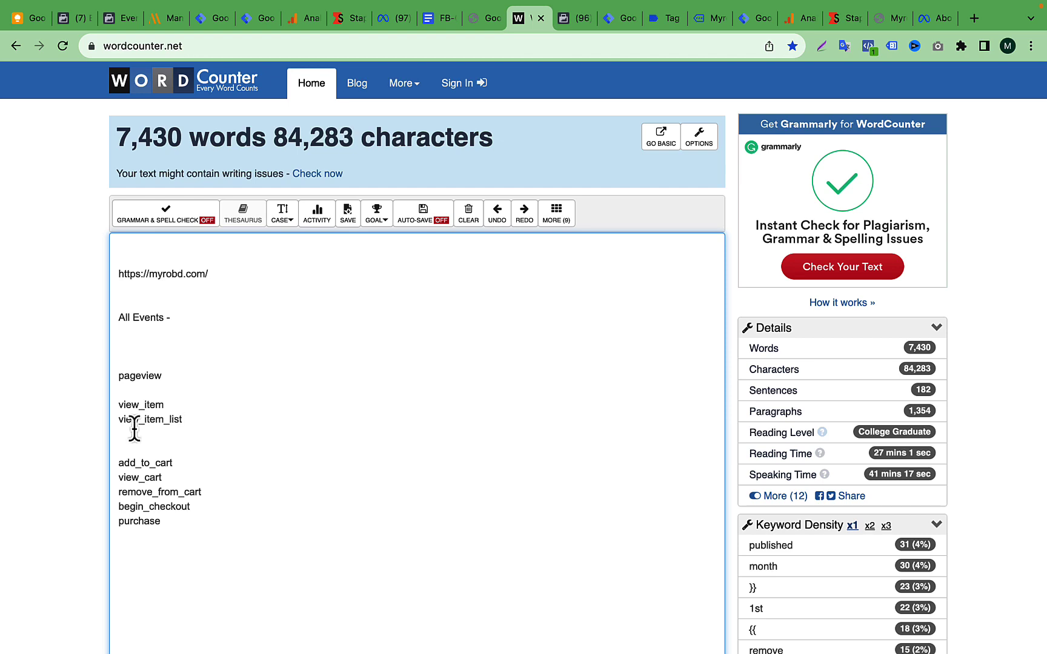
{"action": "double_click", "coordinate": [156, 377]}
{"action": "left_click", "coordinate": [182, 377]}
- Look over the web container's Variables and the server container's Tags list, then close the server tab
{"action": "left_click", "coordinate": [180, 420]}
{"action": "left_click", "coordinate": [605, 22]}
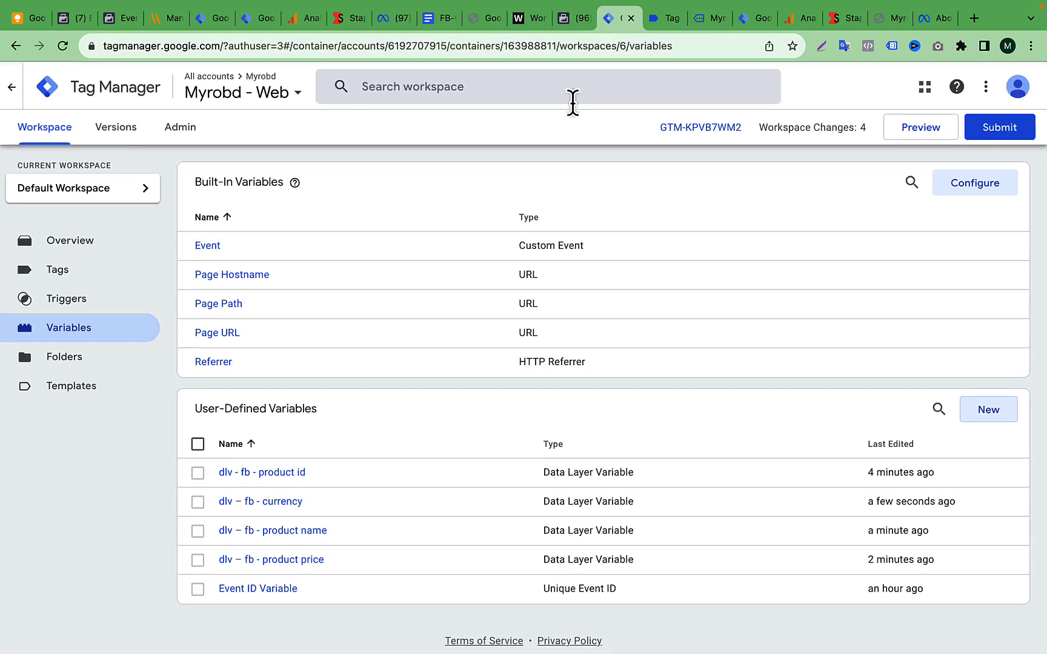
{"action": "left_click", "coordinate": [665, 22]}
{"action": "left_click", "coordinate": [706, 21]}
{"action": "left_click", "coordinate": [740, 22]}
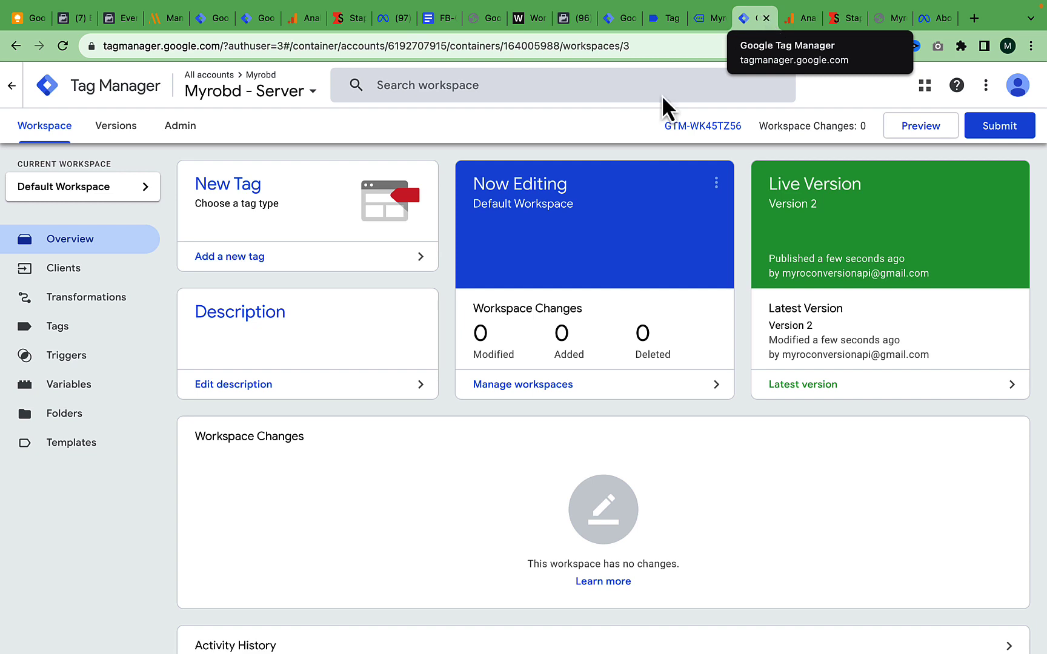
{"action": "left_click", "coordinate": [63, 332]}
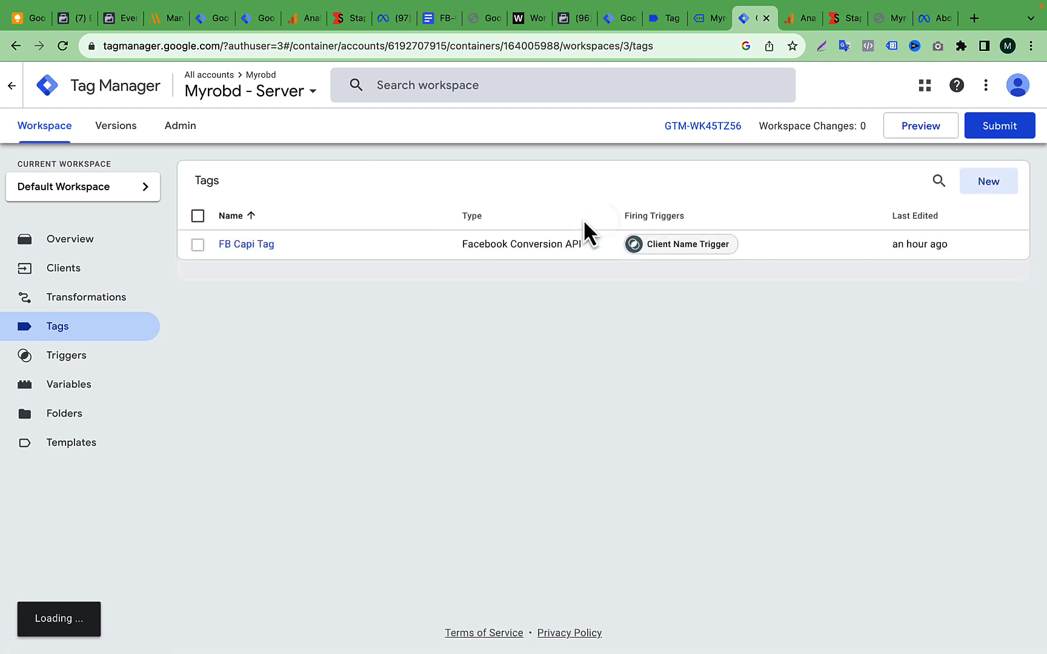
{"action": "left_click", "coordinate": [766, 17]}
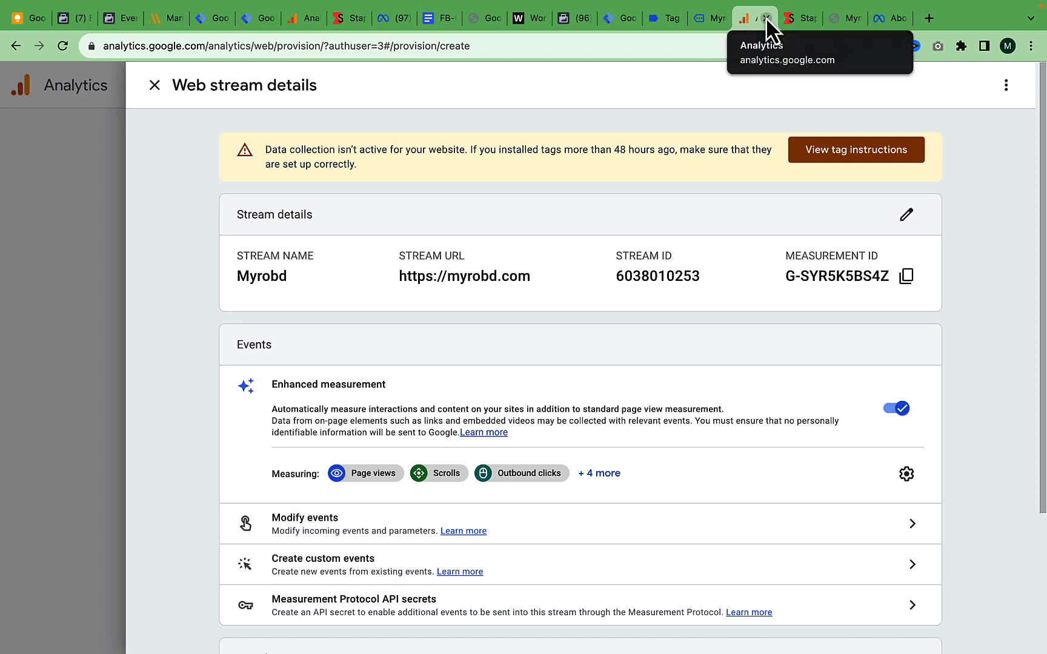
- Close the web stream panel, move the Analytics and Stape tabs, and close one Myro shop tab
{"action": "left_click", "coordinate": [154, 85]}
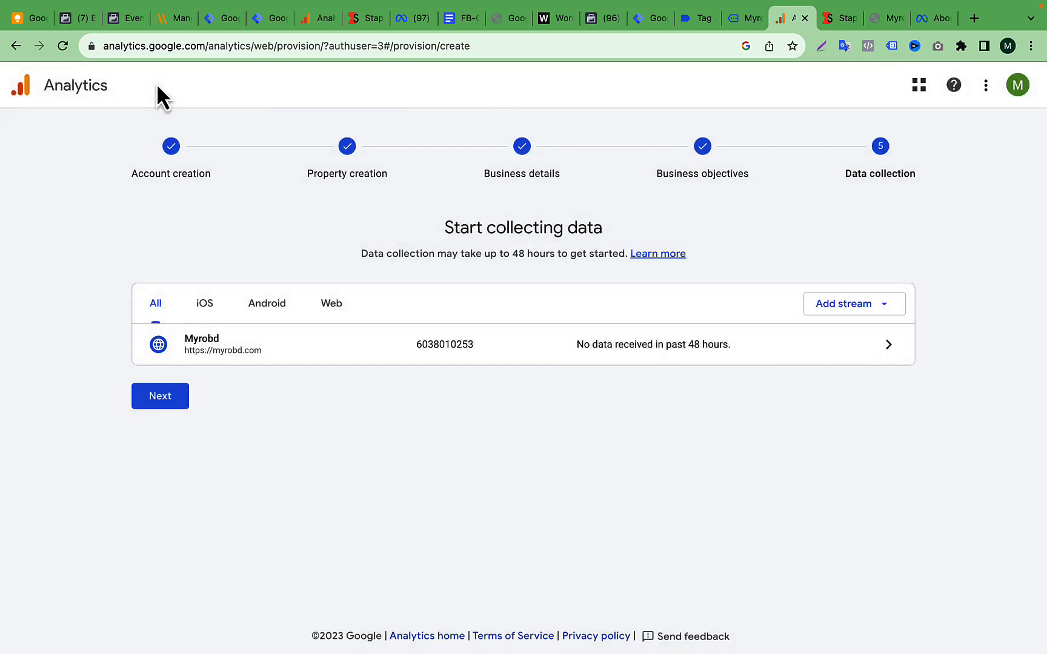
{"action": "left_click_drag", "start_coordinate": [788, 25], "coordinate": [935, 18]}
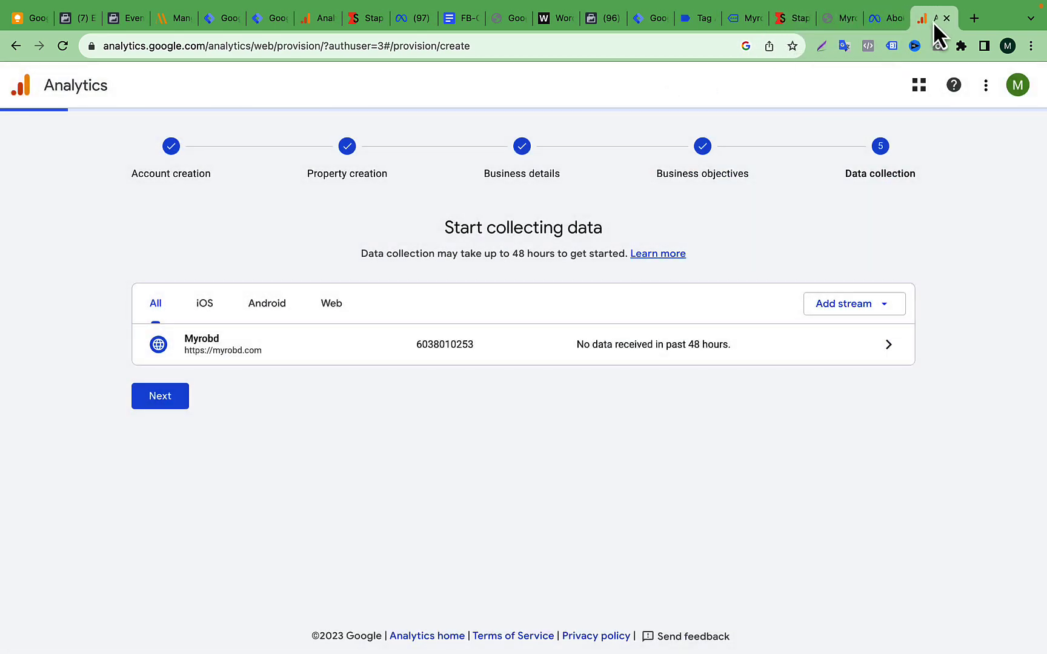
{"action": "left_click", "coordinate": [835, 18]}
{"action": "left_click", "coordinate": [851, 19]}
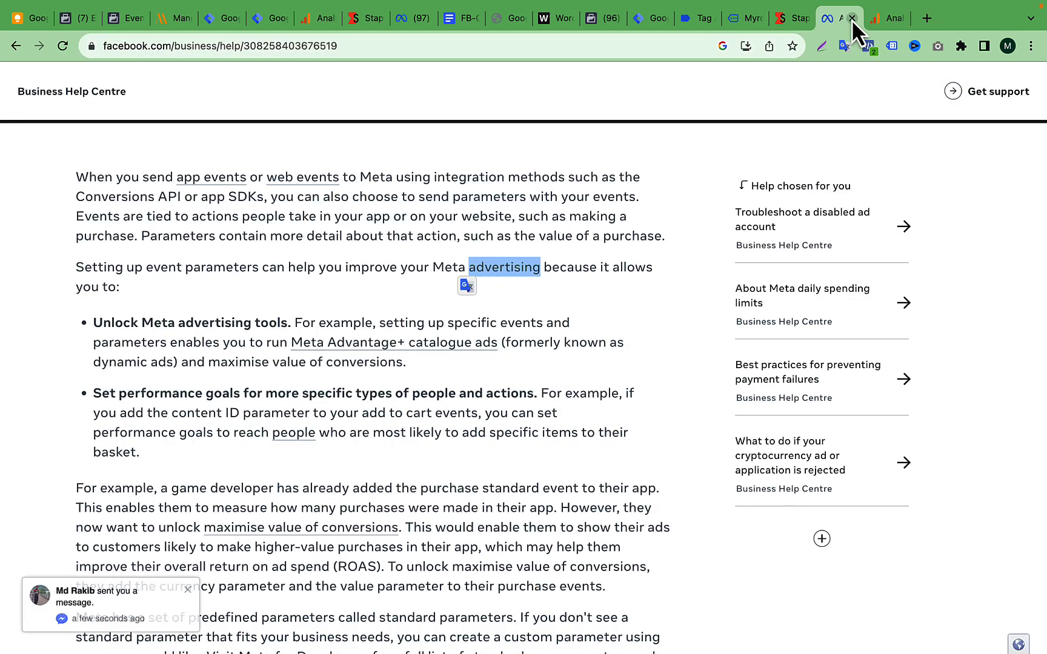
{"action": "left_click", "coordinate": [792, 20]}
{"action": "left_click_drag", "start_coordinate": [793, 21], "coordinate": [844, 17]}
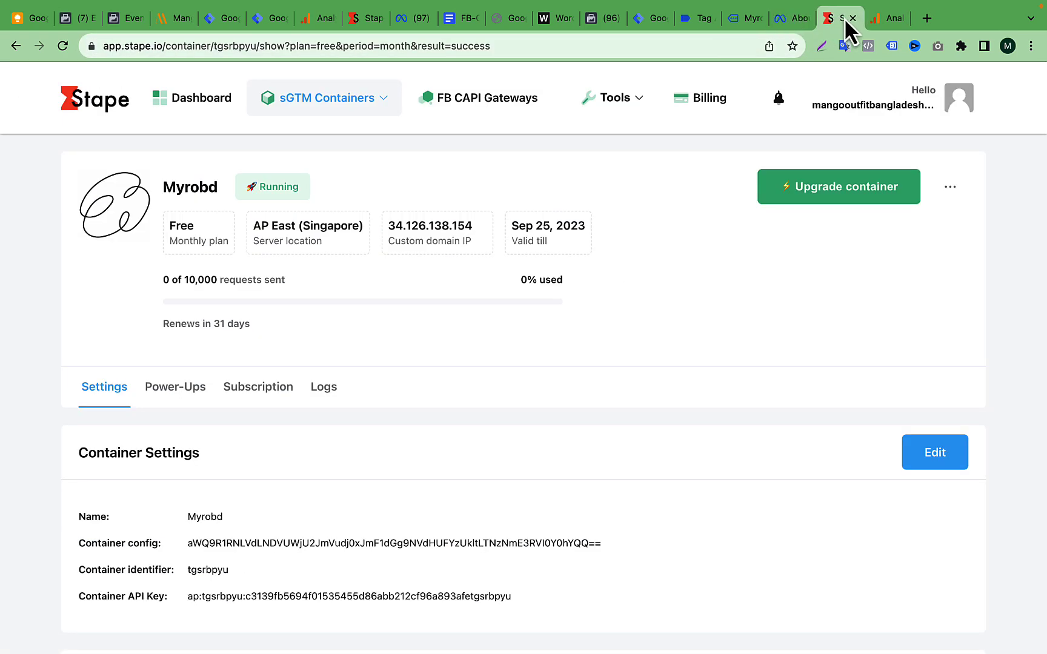
{"action": "left_click", "coordinate": [795, 20]}
- Close the remaining Myro shop and disconnected Tag Assistant tabs, ending on Tag Manager Variables
{"action": "left_click", "coordinate": [739, 19]}
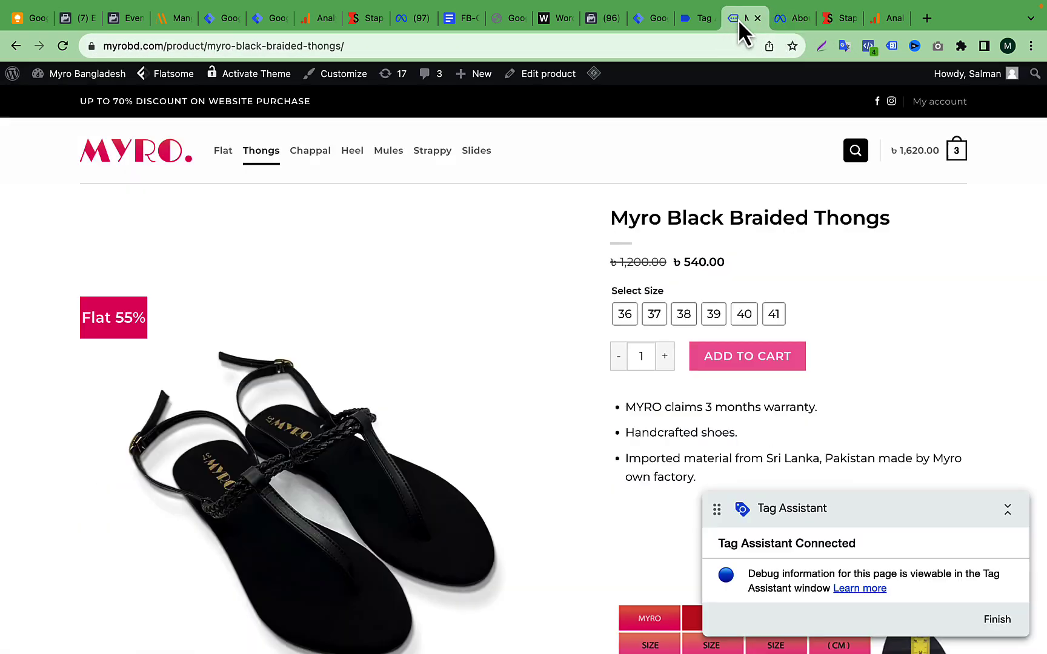
{"action": "left_click", "coordinate": [697, 22]}
{"action": "left_click", "coordinate": [642, 17]}
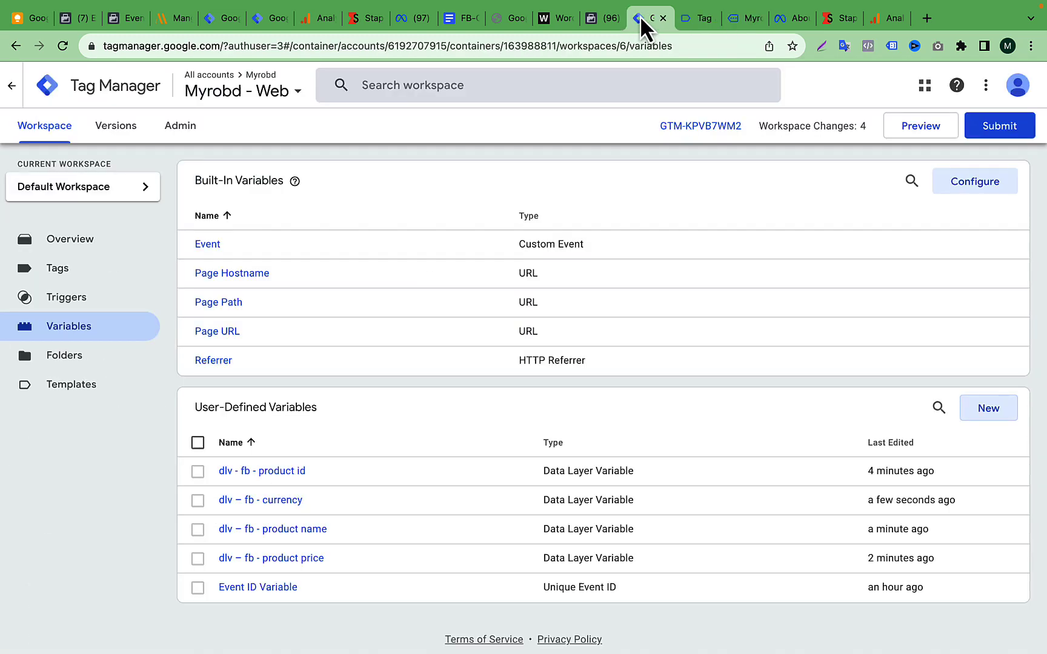
{"action": "left_click", "coordinate": [698, 19]}
{"action": "left_click", "coordinate": [786, 21]}
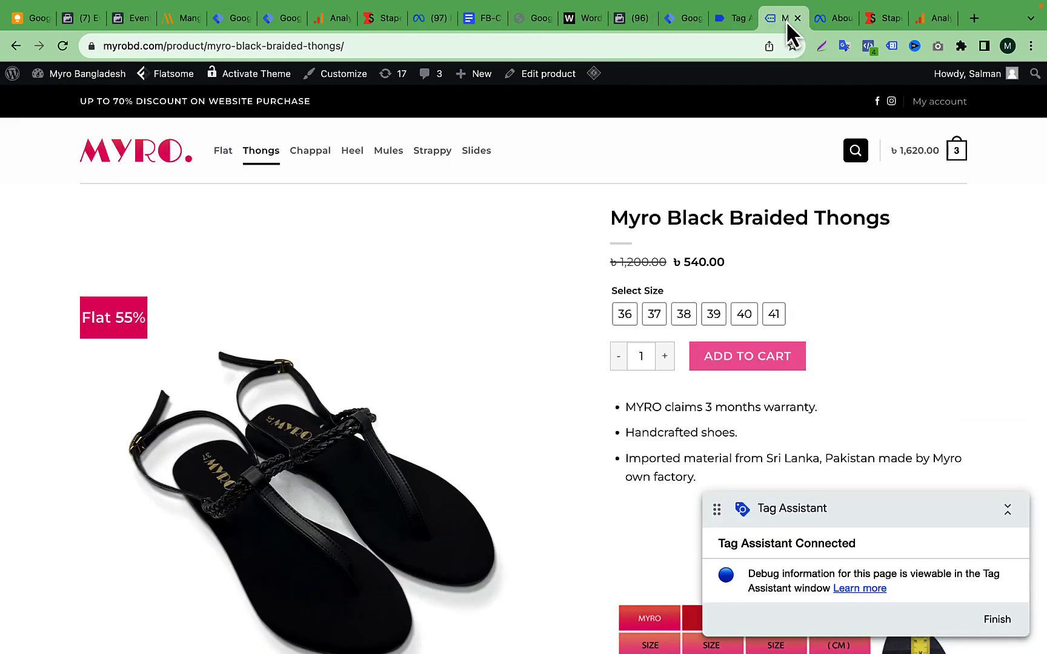
{"action": "left_click", "coordinate": [796, 21]}
{"action": "left_click", "coordinate": [730, 17]}
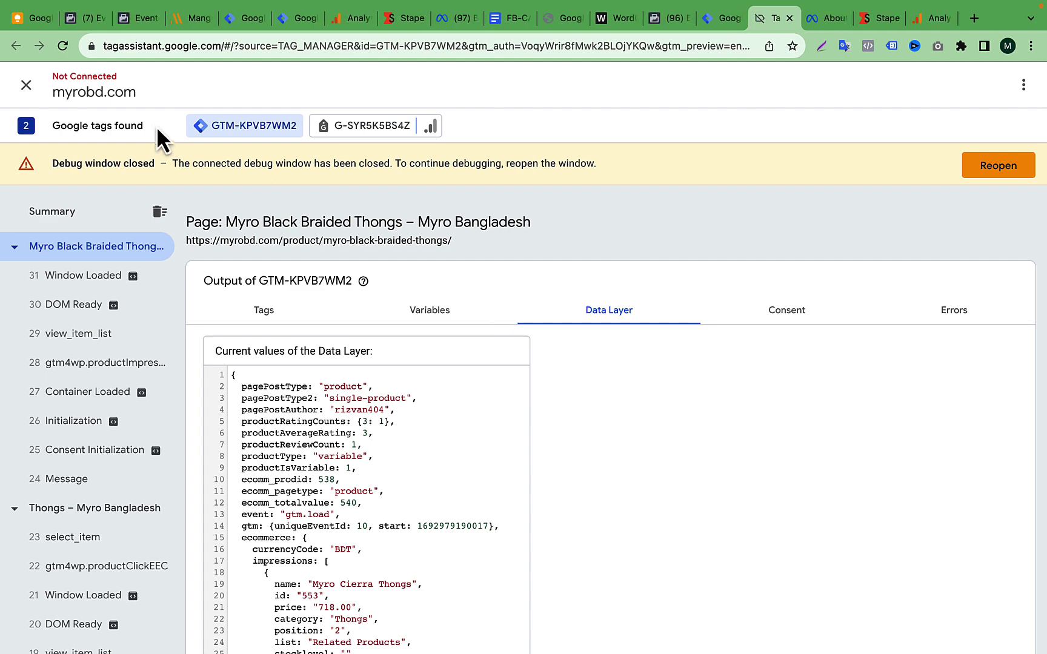
{"action": "left_click", "coordinate": [725, 17]}
{"action": "left_click", "coordinate": [778, 27]}
{"action": "left_click", "coordinate": [789, 19]}
{"action": "left_click", "coordinate": [719, 19]}
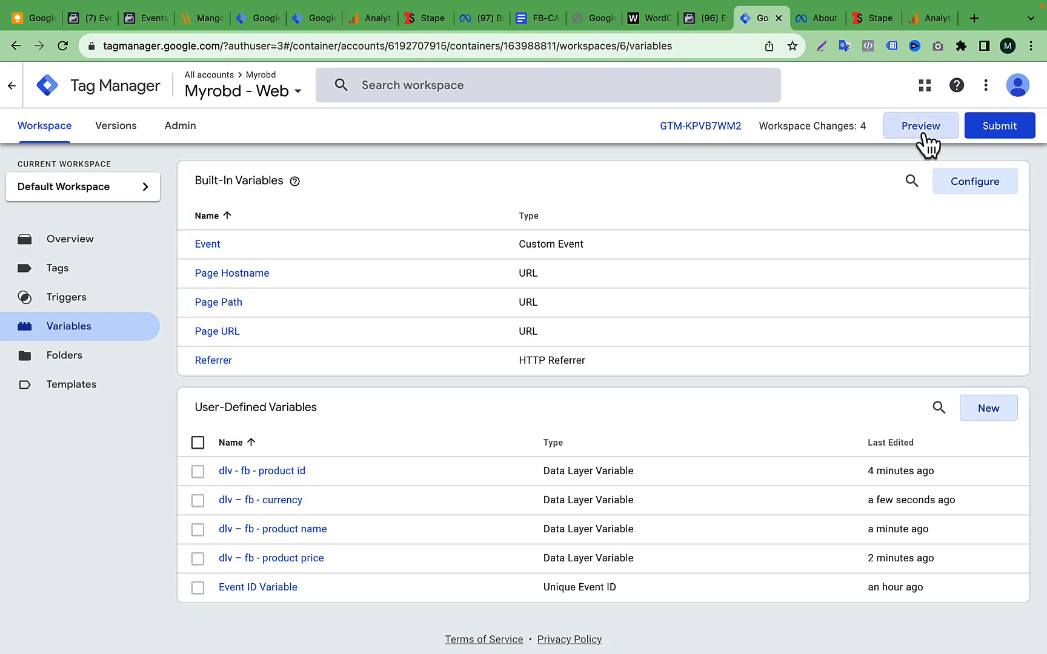
- Preview the web container and connect Tag Assistant to myrobd.com
{"action": "left_click", "coordinate": [923, 133]}
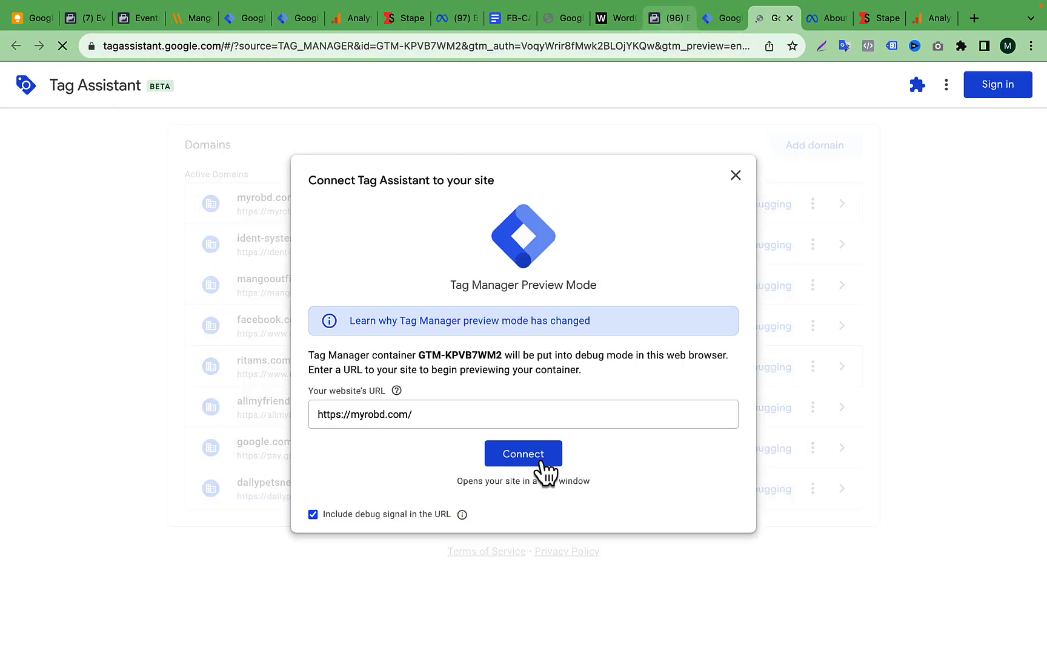
{"action": "left_click", "coordinate": [539, 461]}
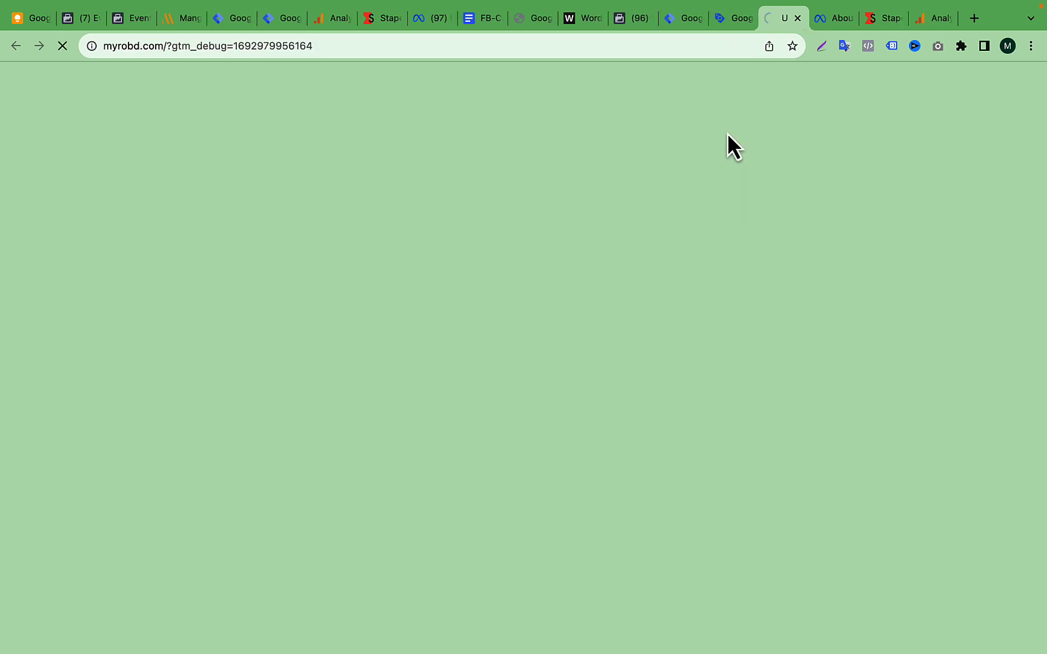
{"action": "scroll", "coordinate": [653, 253], "scroll_direction": "down", "scroll_amount": 15}
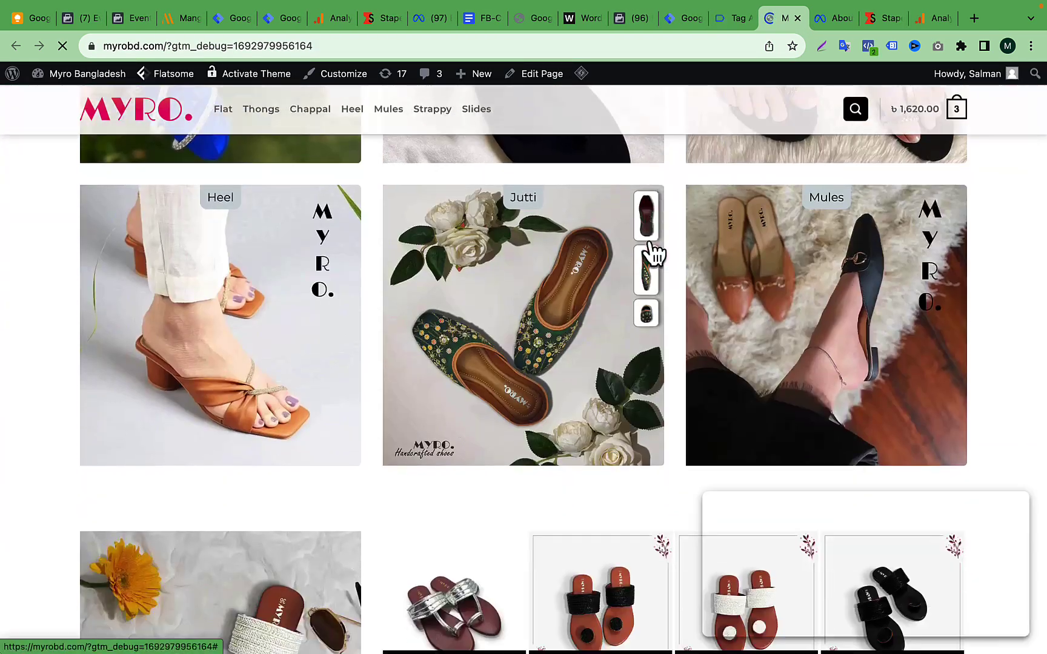
{"action": "scroll", "coordinate": [650, 249], "scroll_direction": "up", "scroll_amount": 15}
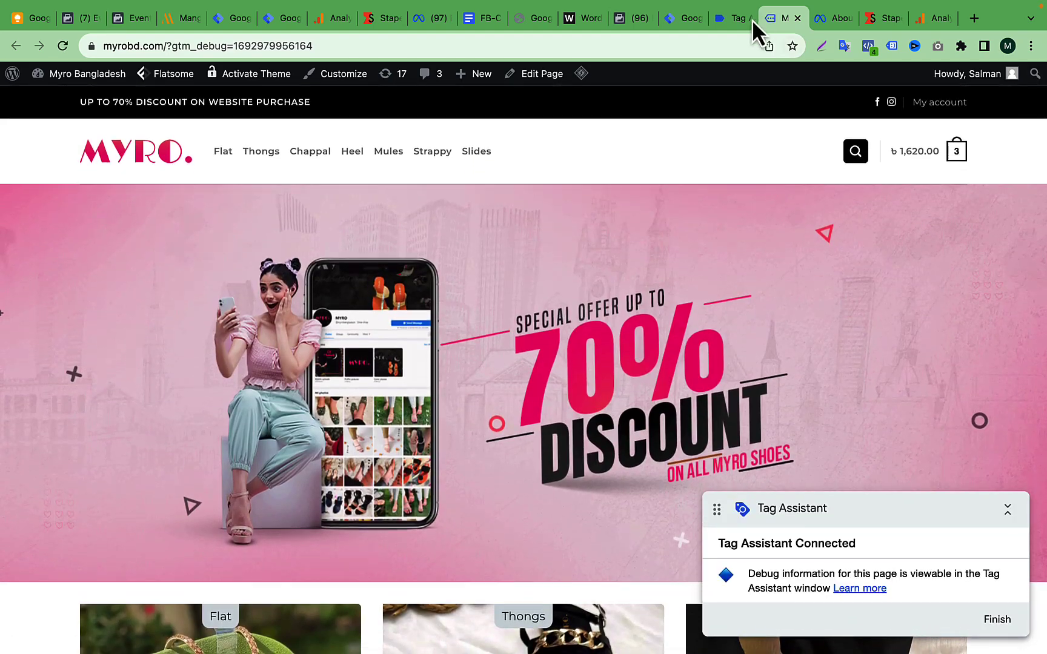
{"action": "left_click", "coordinate": [737, 19]}
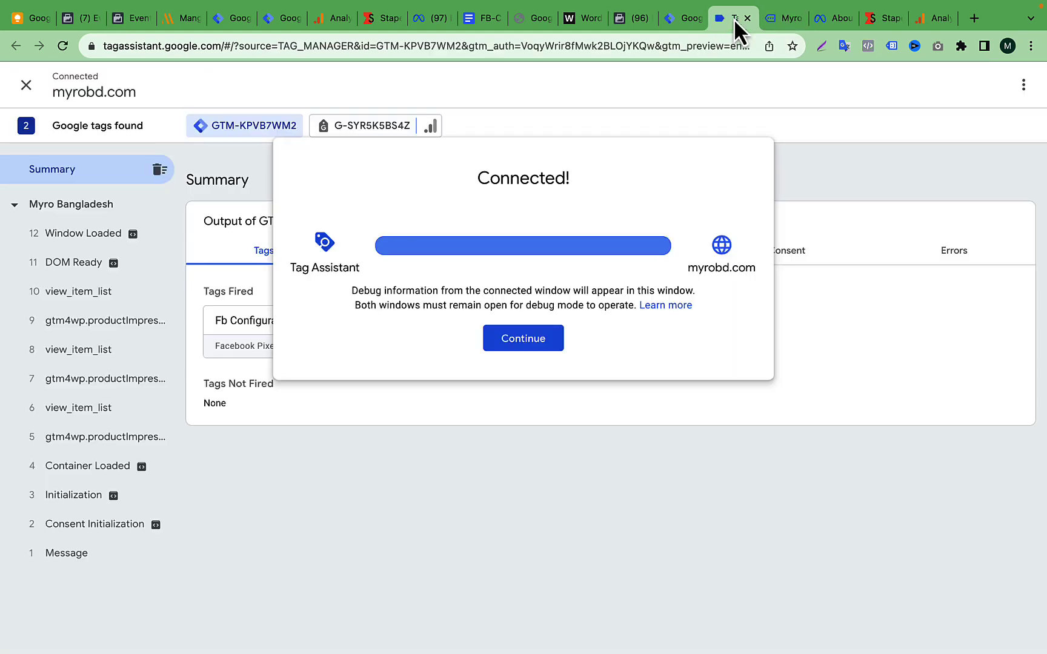
{"action": "left_click", "coordinate": [503, 340]}
- View the current Data Layer, then open the Myro Silver Braided Chappal product page in the store
{"action": "mouse_move", "coordinate": [365, 229]}
{"action": "left_click", "coordinate": [627, 255]}
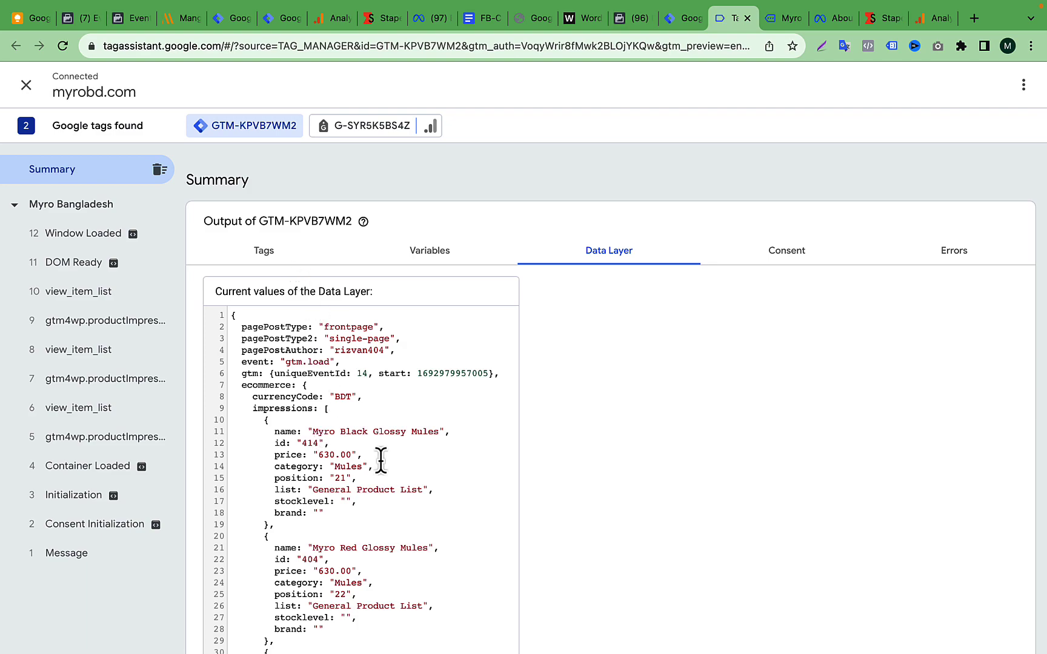
{"action": "left_click", "coordinate": [788, 19]}
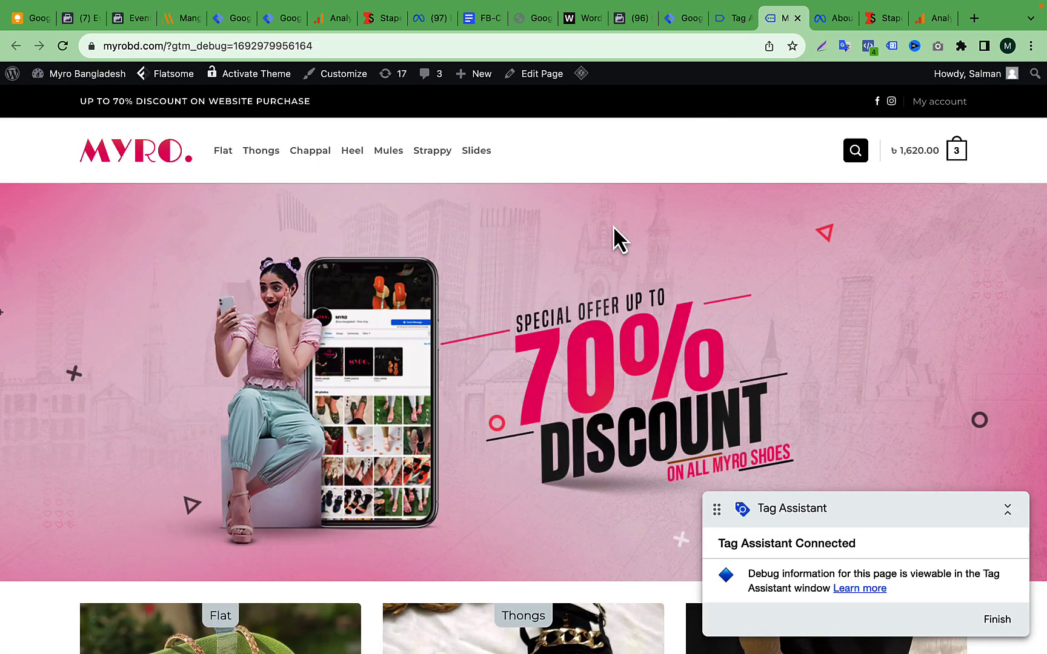
{"action": "scroll", "coordinate": [615, 236], "scroll_direction": "down", "scroll_amount": 10}
{"action": "scroll", "coordinate": [615, 237], "scroll_direction": "down", "scroll_amount": 8}
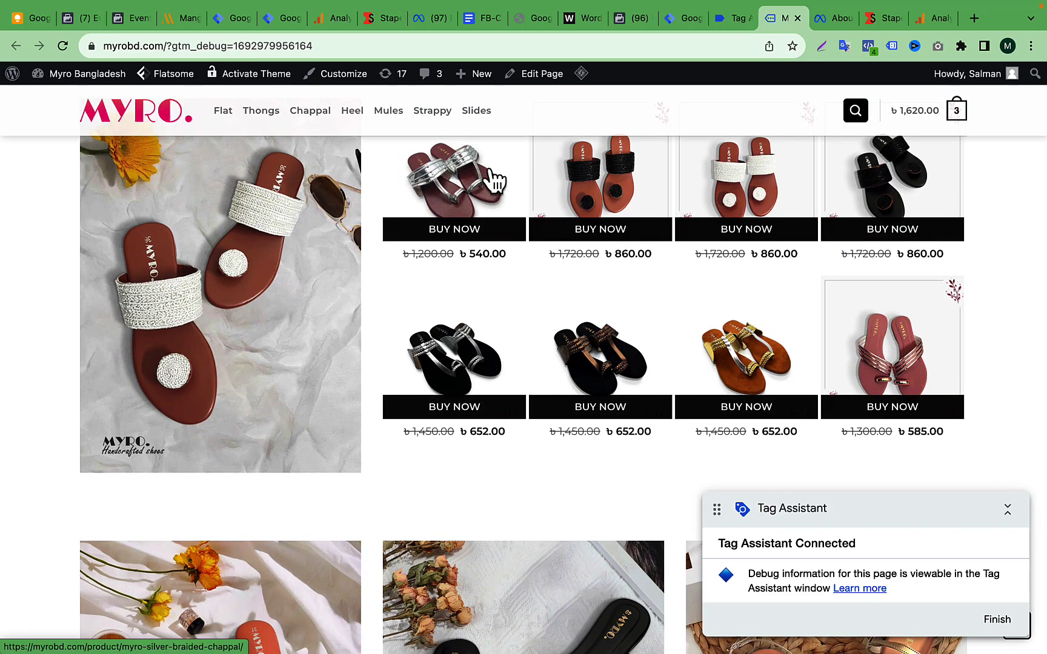
{"action": "left_click", "coordinate": [494, 180]}
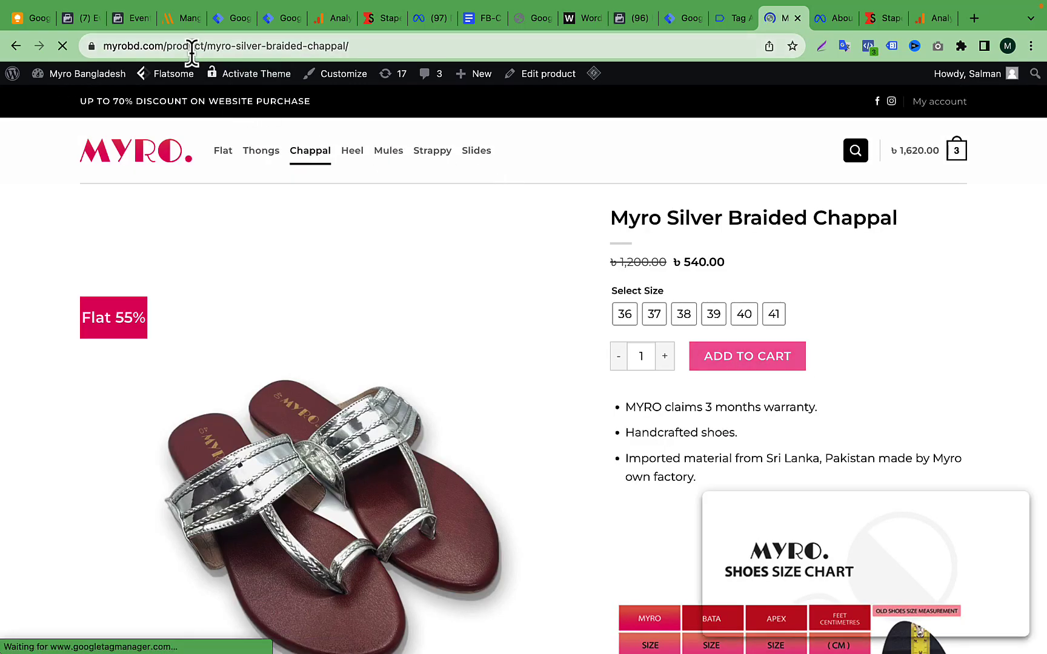
{"action": "scroll", "coordinate": [381, 363], "scroll_direction": "down", "scroll_amount": 2}
{"action": "scroll", "coordinate": [384, 368], "scroll_direction": "down", "scroll_amount": 15}
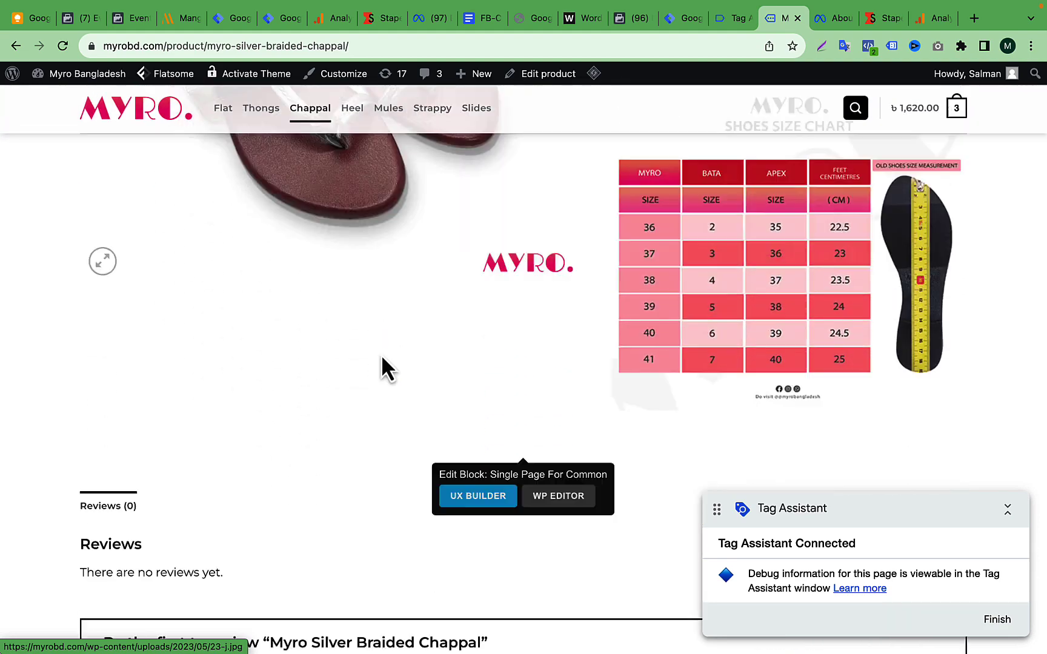
{"action": "scroll", "coordinate": [383, 367], "scroll_direction": "up", "scroll_amount": 20}
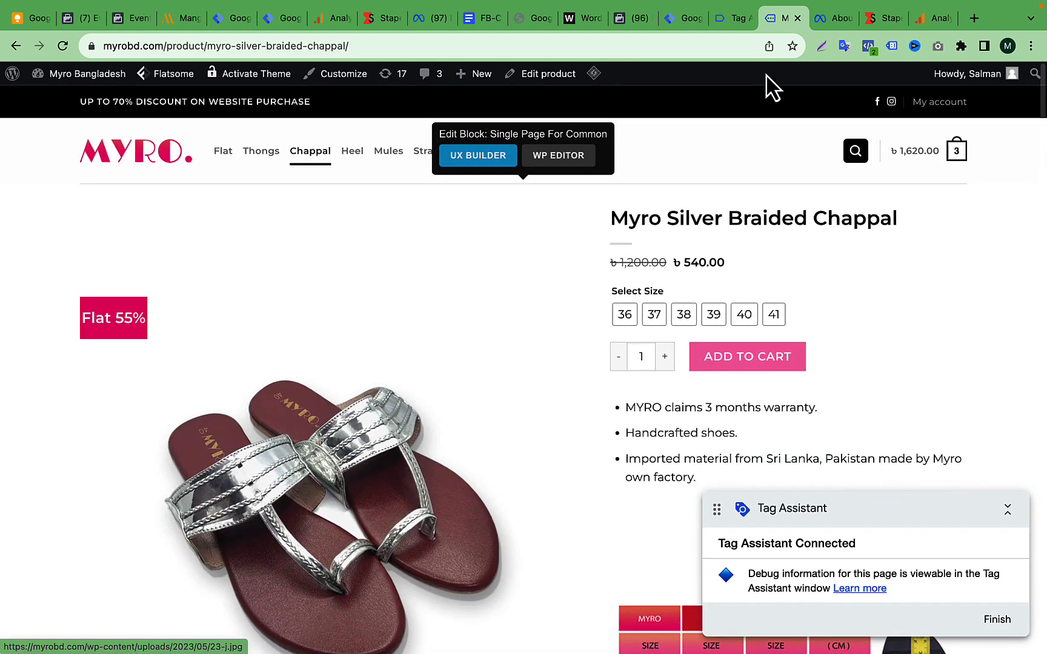
- Inspect event 19 view_item_list's data layer values in Tag Assistant, then return to the product page
{"action": "left_click", "coordinate": [732, 18]}
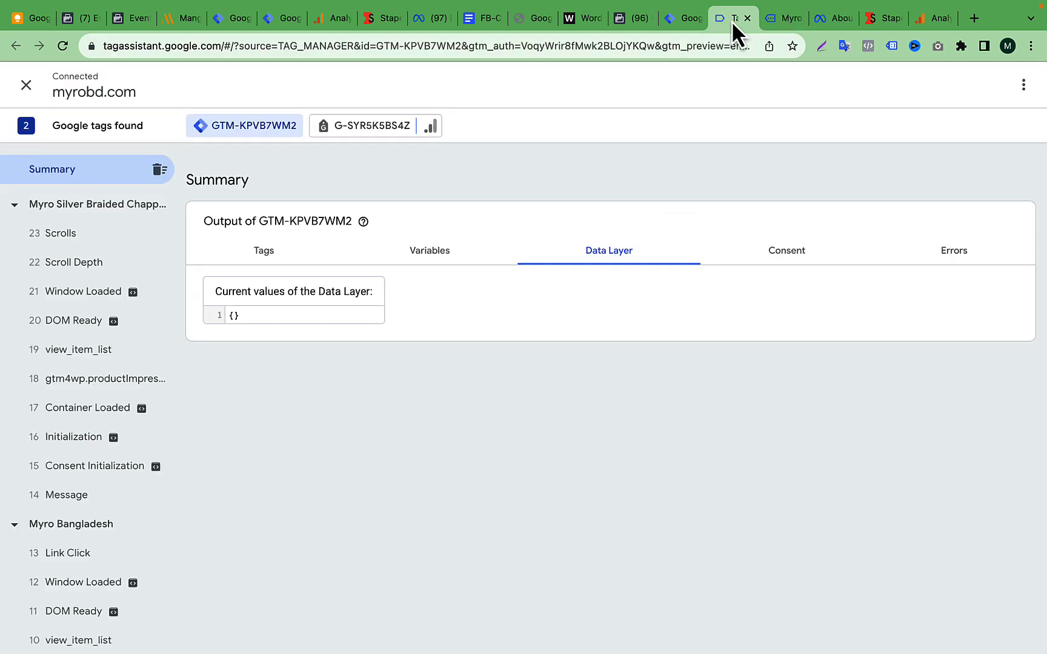
{"action": "left_click", "coordinate": [95, 362]}
{"action": "scroll", "coordinate": [400, 346], "scroll_direction": "down", "scroll_amount": 1}
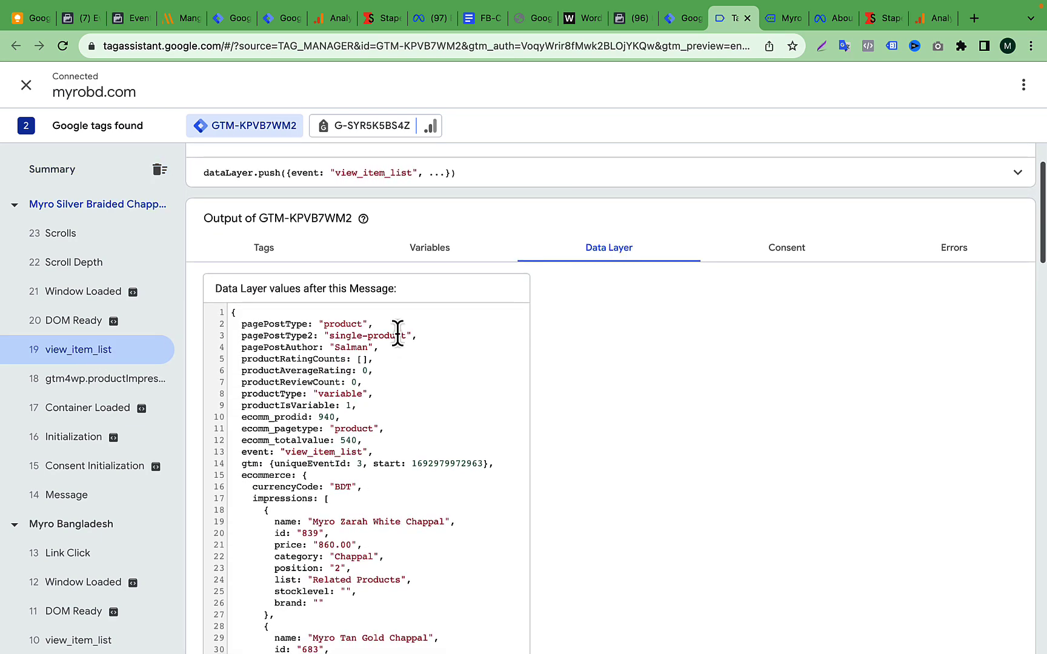
{"action": "scroll", "coordinate": [631, 265], "scroll_direction": "up", "scroll_amount": 2}
{"action": "scroll", "coordinate": [631, 265], "scroll_direction": "down", "scroll_amount": 8}
{"action": "scroll", "coordinate": [627, 253], "scroll_direction": "down", "scroll_amount": 5}
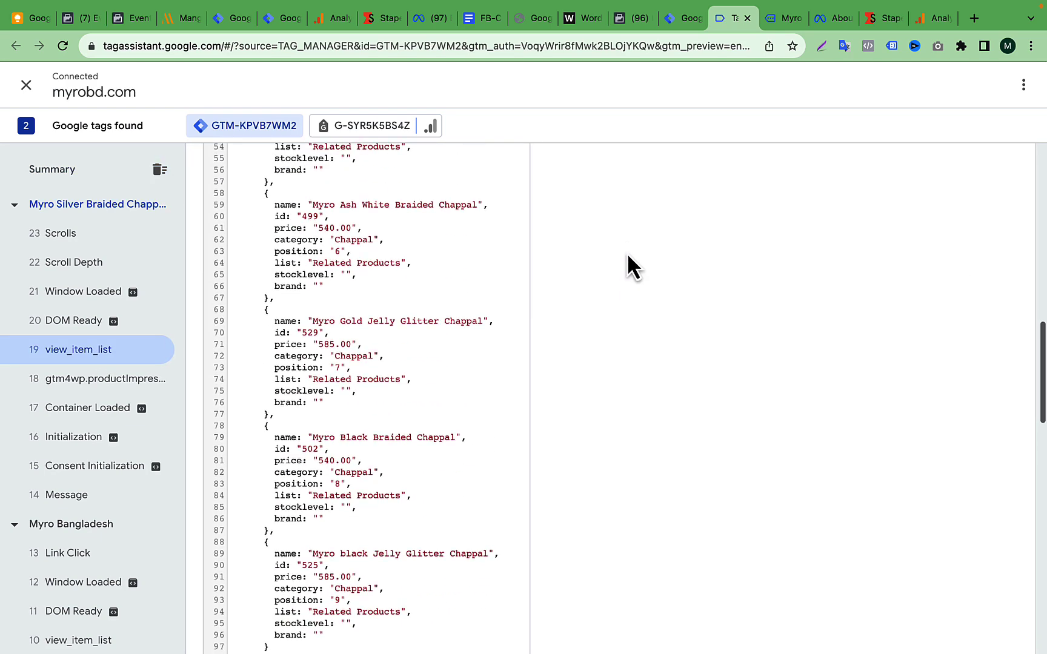
{"action": "scroll", "coordinate": [627, 261], "scroll_direction": "up", "scroll_amount": 15}
{"action": "left_click", "coordinate": [778, 19]}
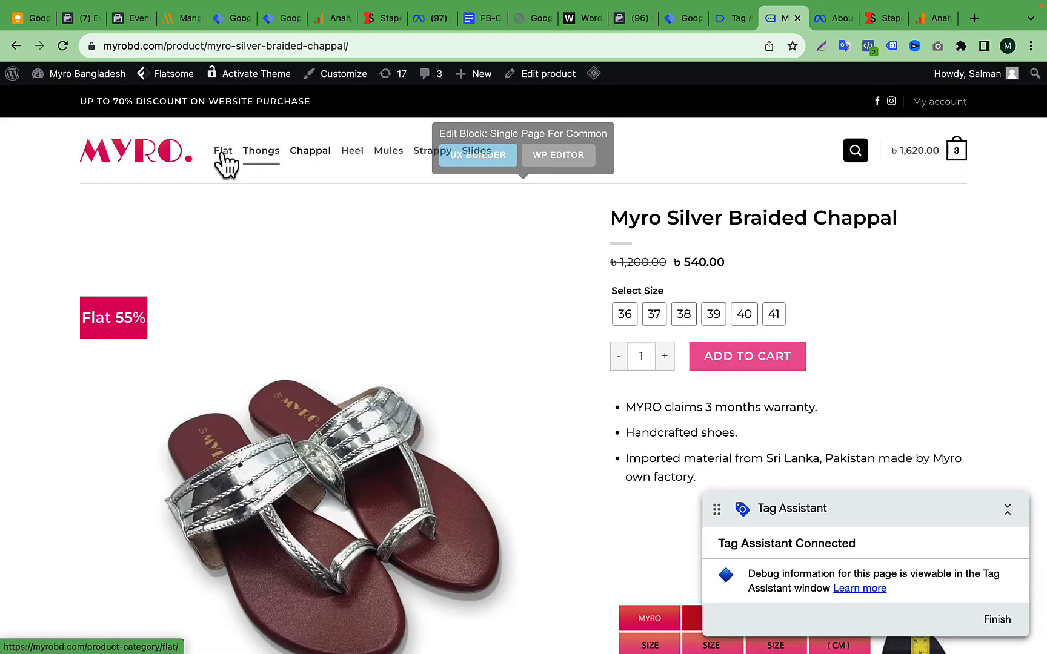
- Visit the Myro Ash White Braided Chappal product page from the home page and return home
{"action": "left_click", "coordinate": [176, 168]}
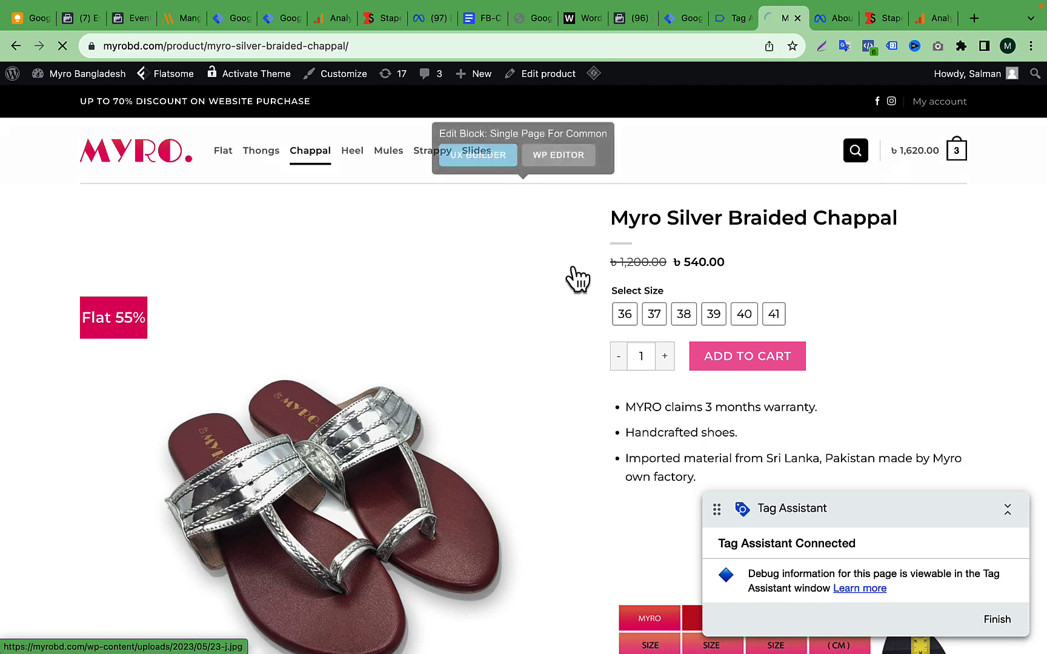
{"action": "left_click", "coordinate": [608, 285]}
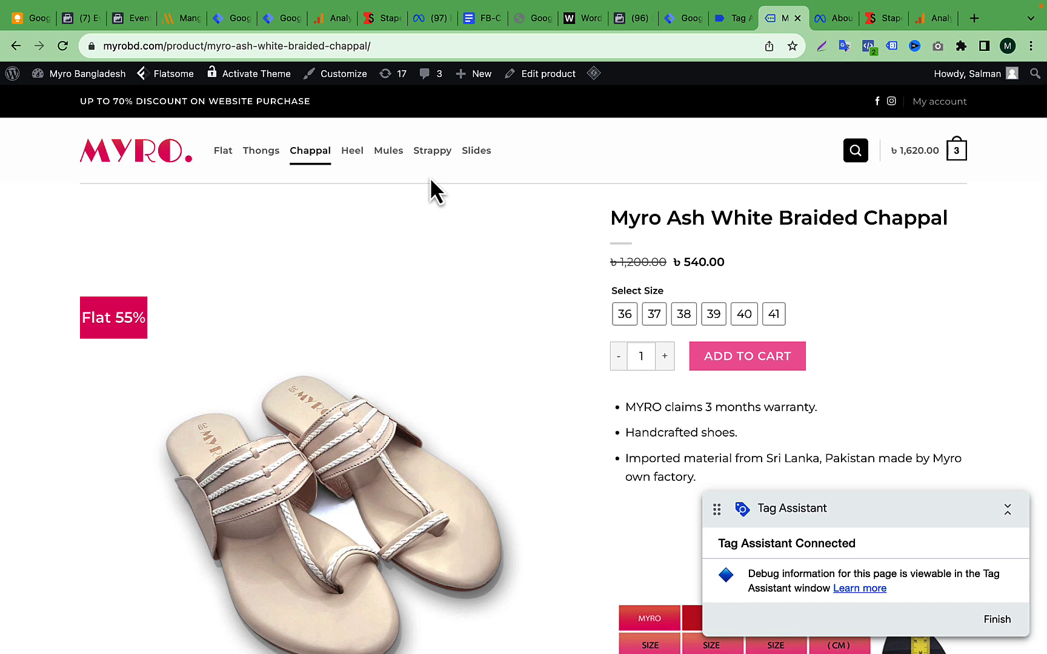
{"action": "left_click", "coordinate": [153, 159]}
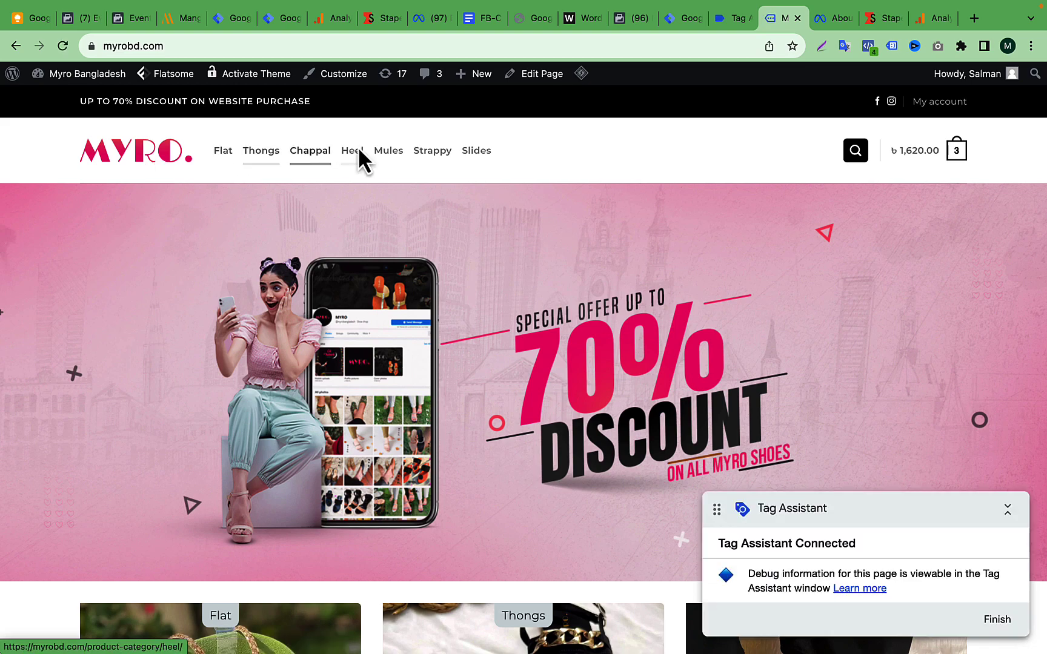
- Open the Flat product category page listing 22 products
{"action": "scroll", "coordinate": [346, 206], "scroll_direction": "down", "scroll_amount": 2}
{"action": "scroll", "coordinate": [345, 206], "scroll_direction": "down", "scroll_amount": 6}
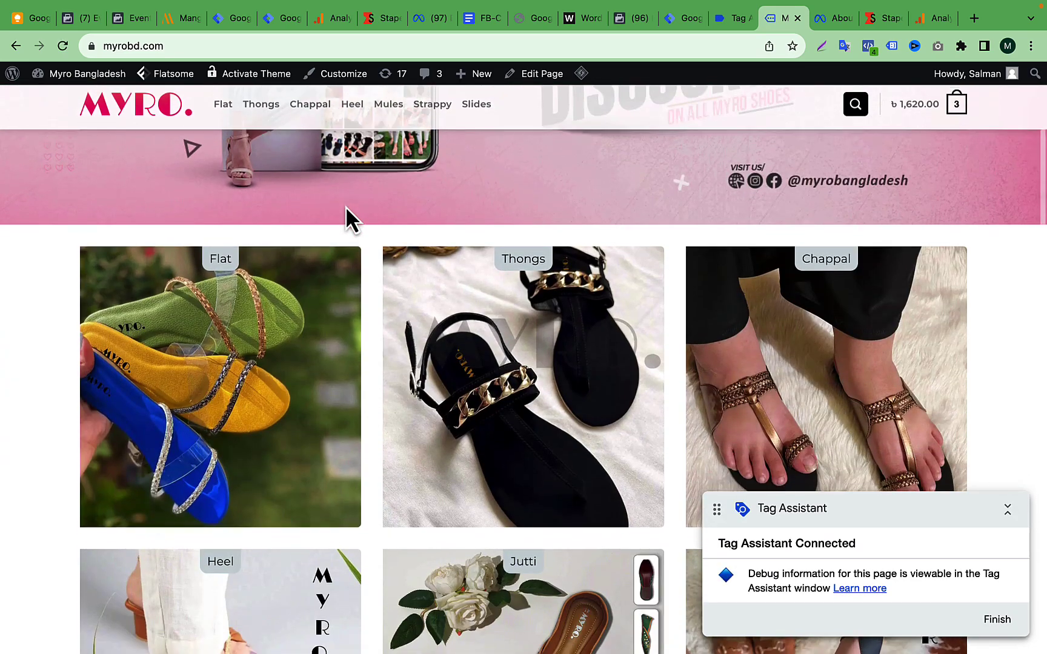
{"action": "scroll", "coordinate": [346, 220], "scroll_direction": "up", "scroll_amount": 7}
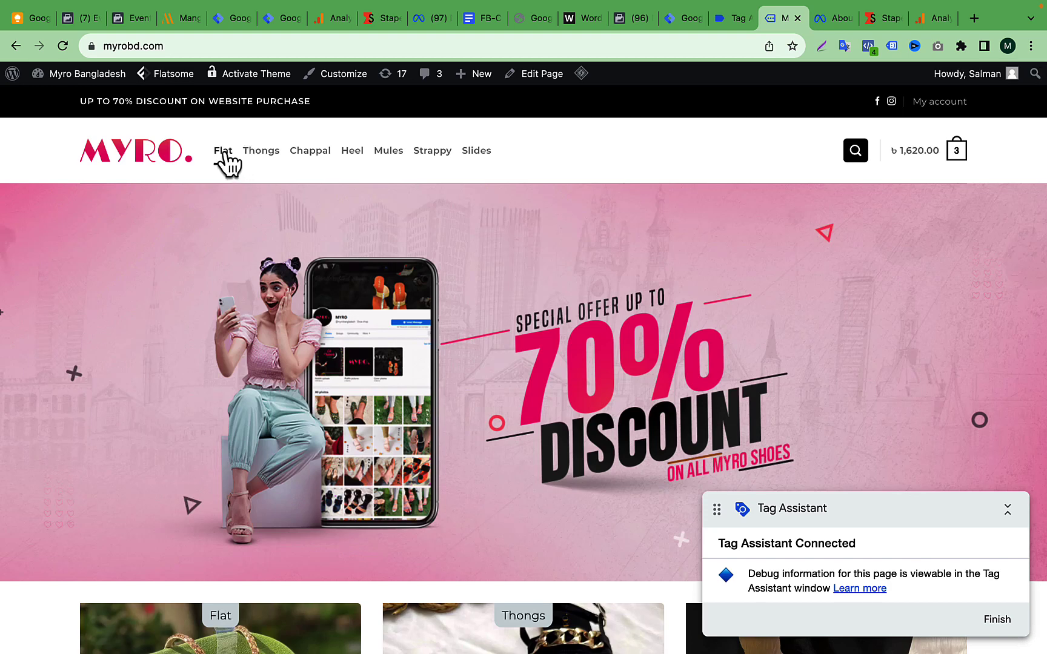
{"action": "left_click", "coordinate": [224, 155]}
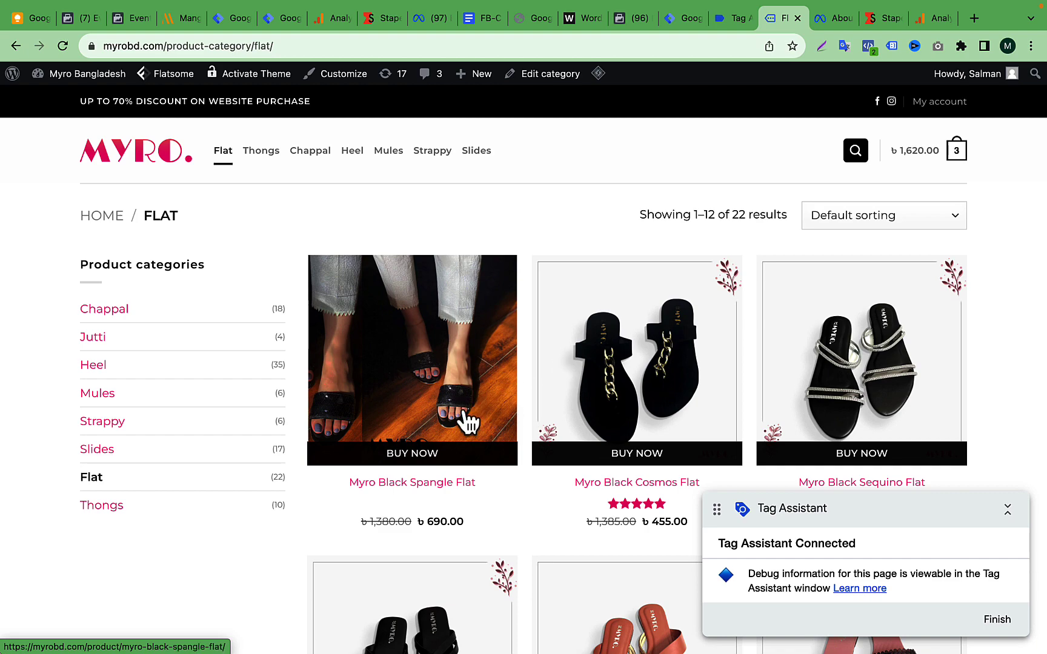
{"action": "scroll", "coordinate": [467, 422], "scroll_direction": "down", "scroll_amount": 3}
{"action": "scroll", "coordinate": [467, 423], "scroll_direction": "up", "scroll_amount": 3}
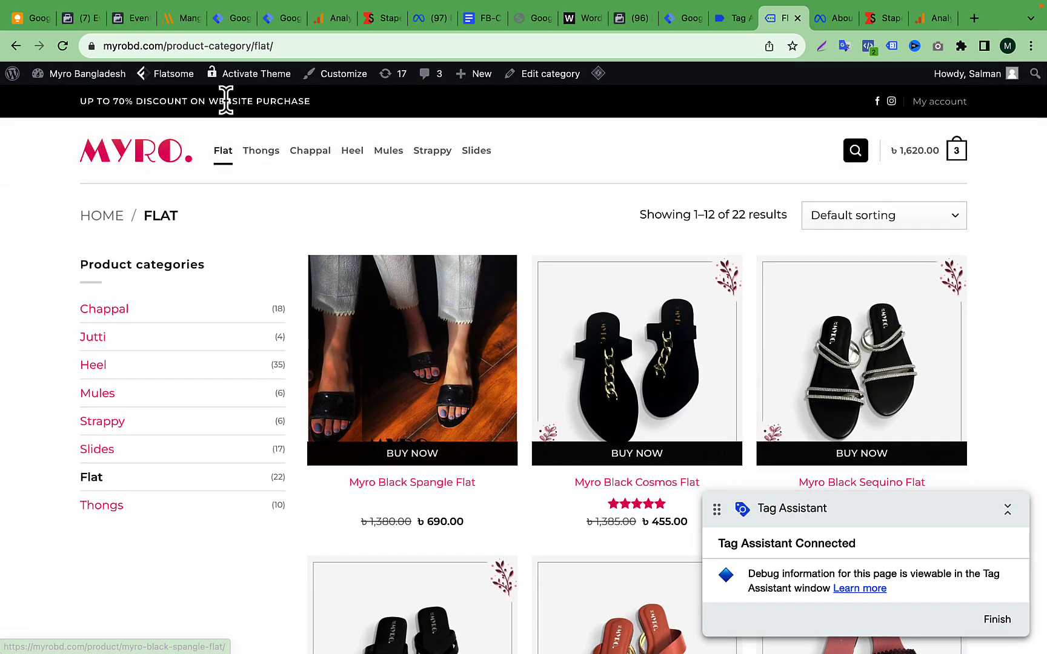
- Check event 111, open Myro Black Spangle Flat, and inspect event 121 view_item_list
{"action": "left_click", "coordinate": [733, 20]}
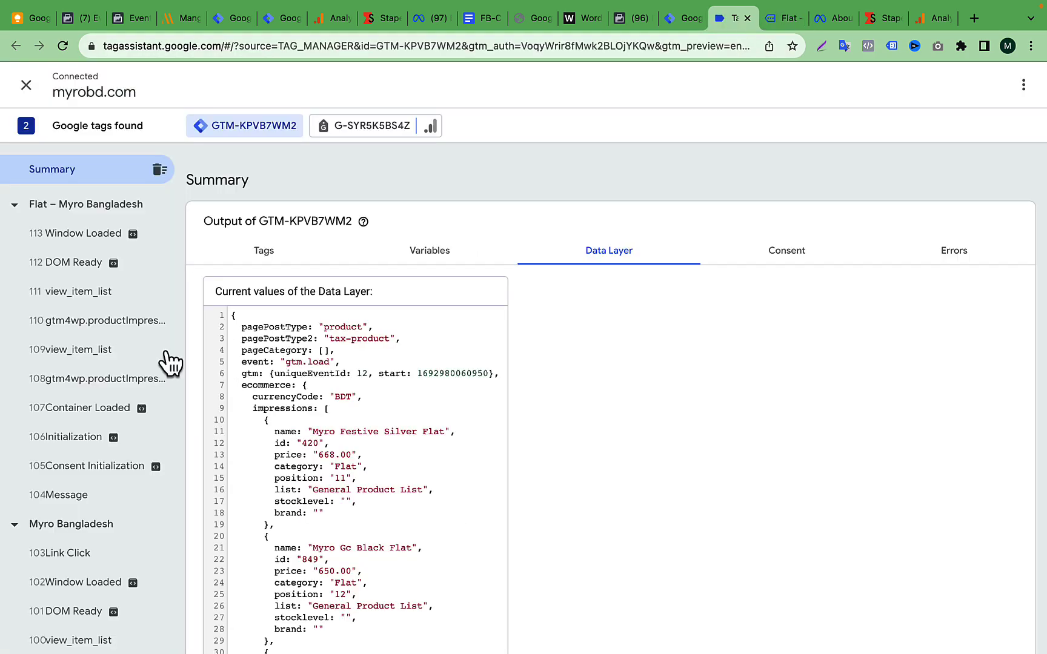
{"action": "left_click", "coordinate": [94, 298]}
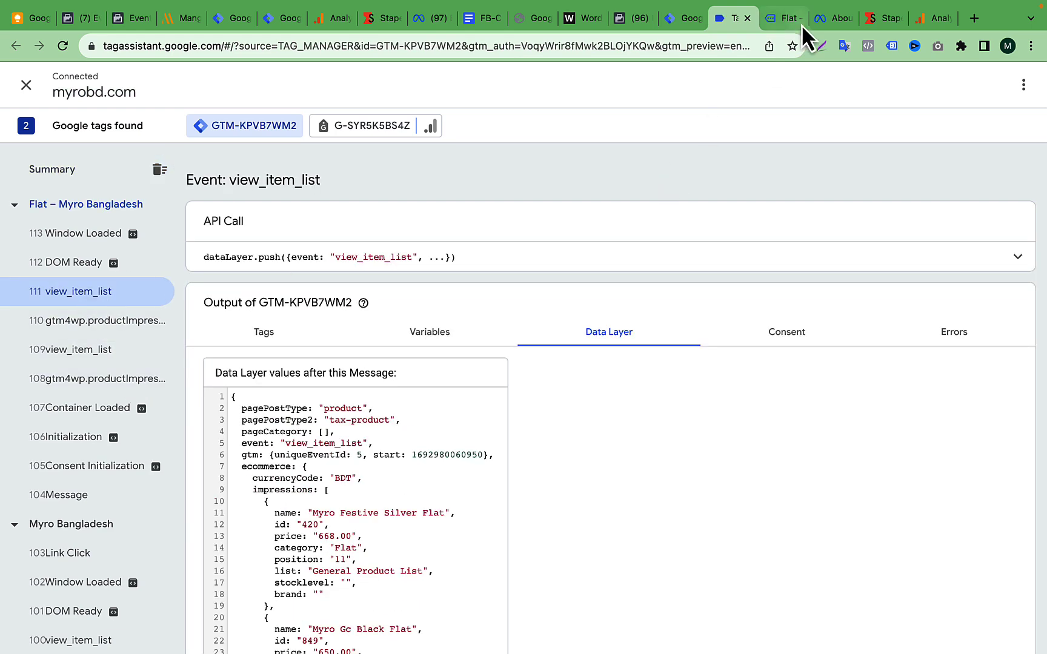
{"action": "left_click", "coordinate": [783, 18]}
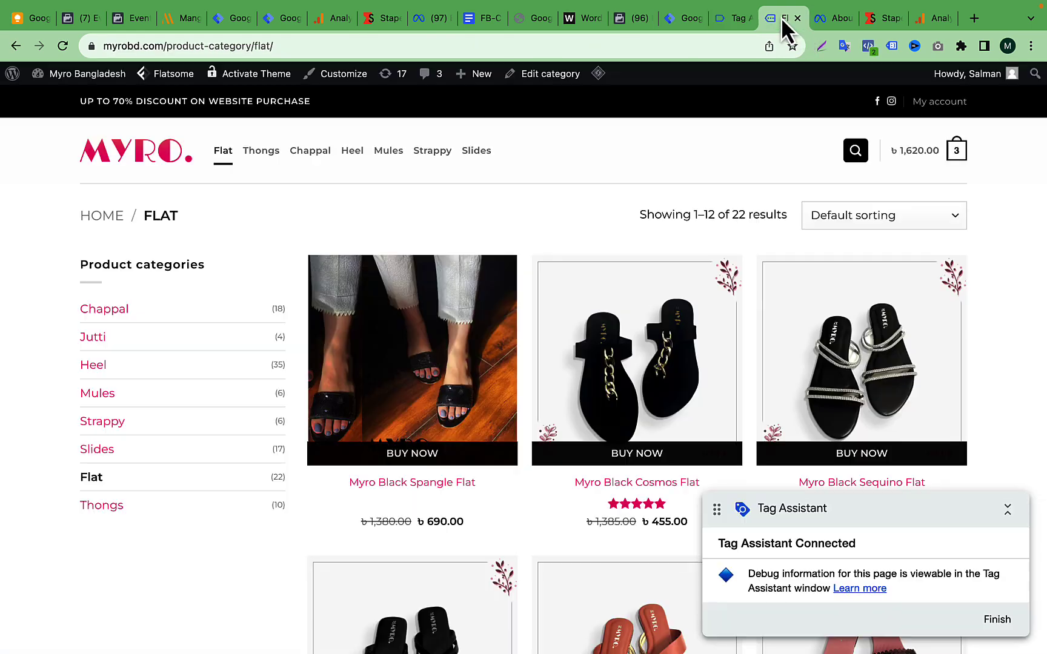
{"action": "left_click", "coordinate": [426, 348]}
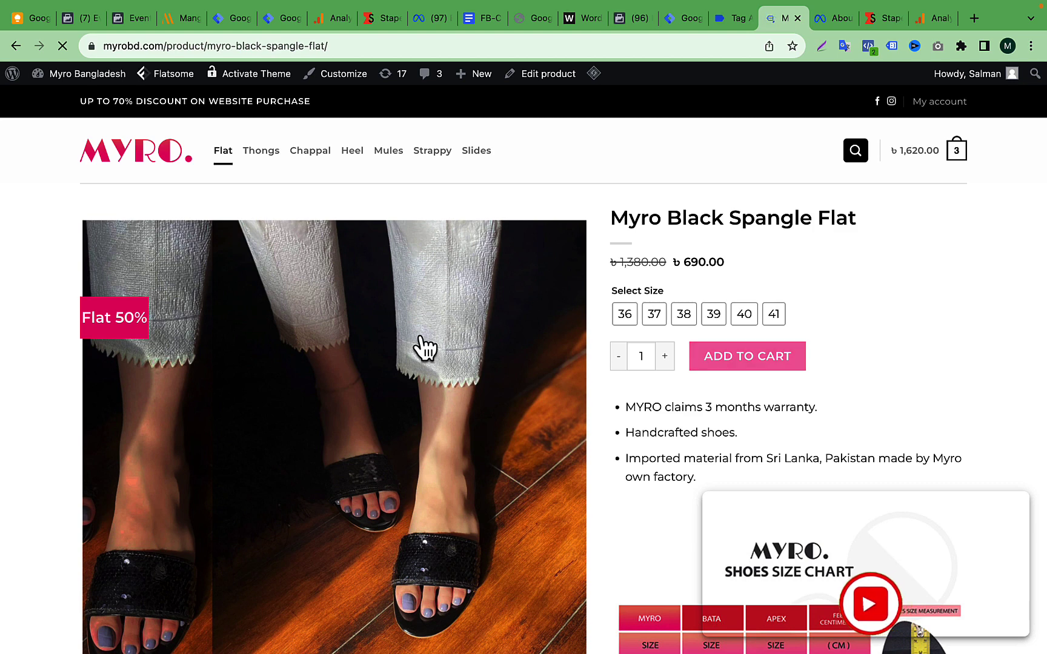
{"action": "left_click", "coordinate": [733, 19]}
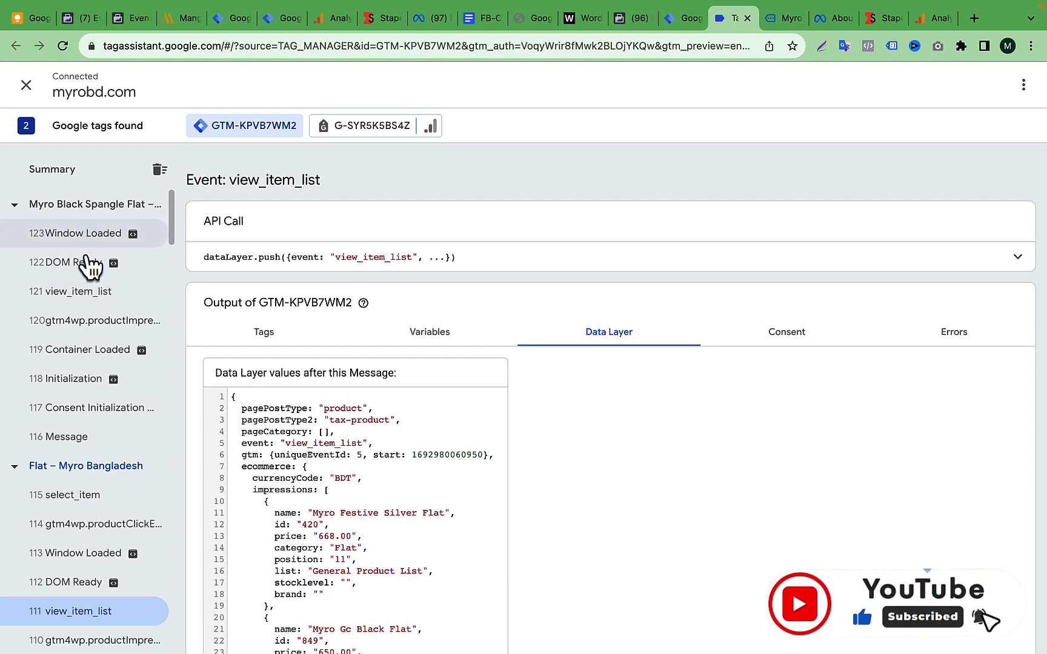
{"action": "left_click", "coordinate": [88, 300]}
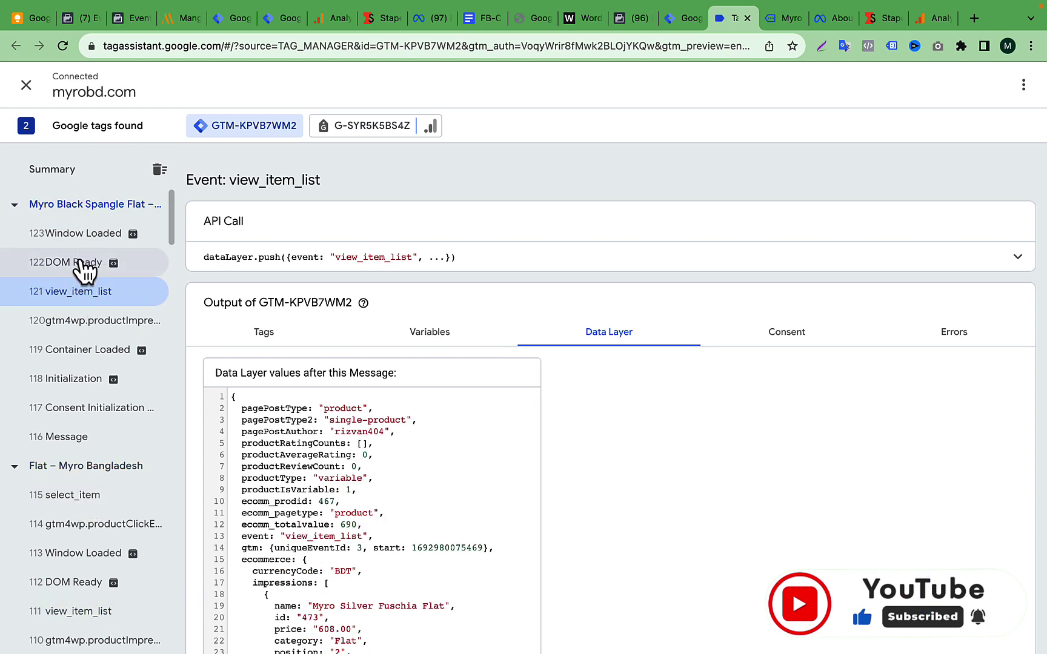
- Select the product title, then copy the event name view_item_list from event 121's API call
{"action": "left_click", "coordinate": [769, 22]}
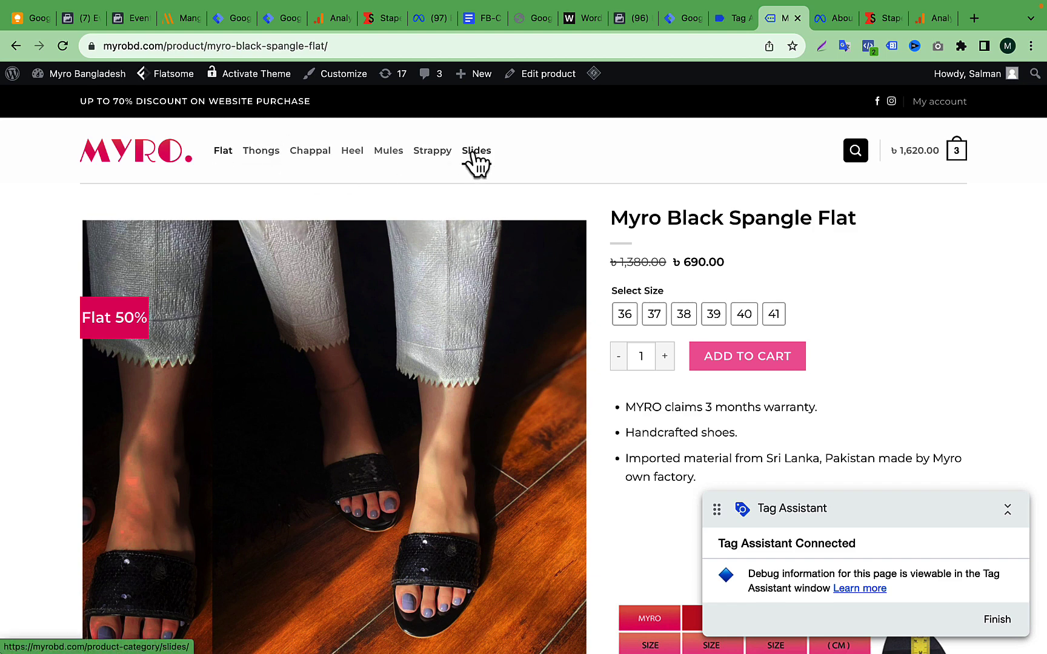
{"action": "triple_click", "coordinate": [736, 215]}
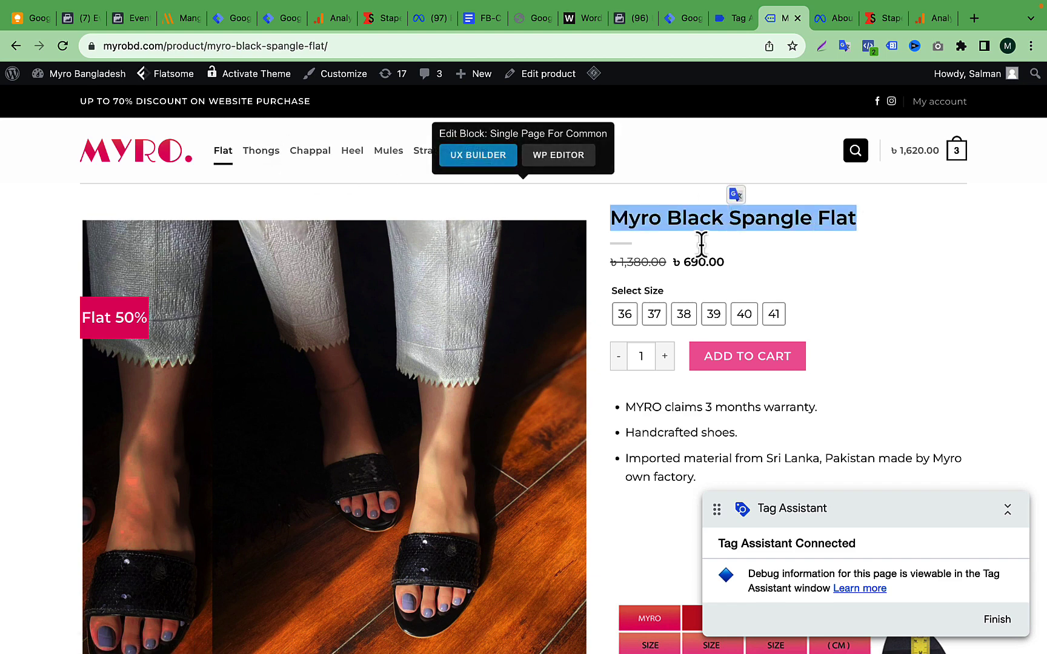
{"action": "scroll", "coordinate": [528, 346], "scroll_direction": "down", "scroll_amount": 15}
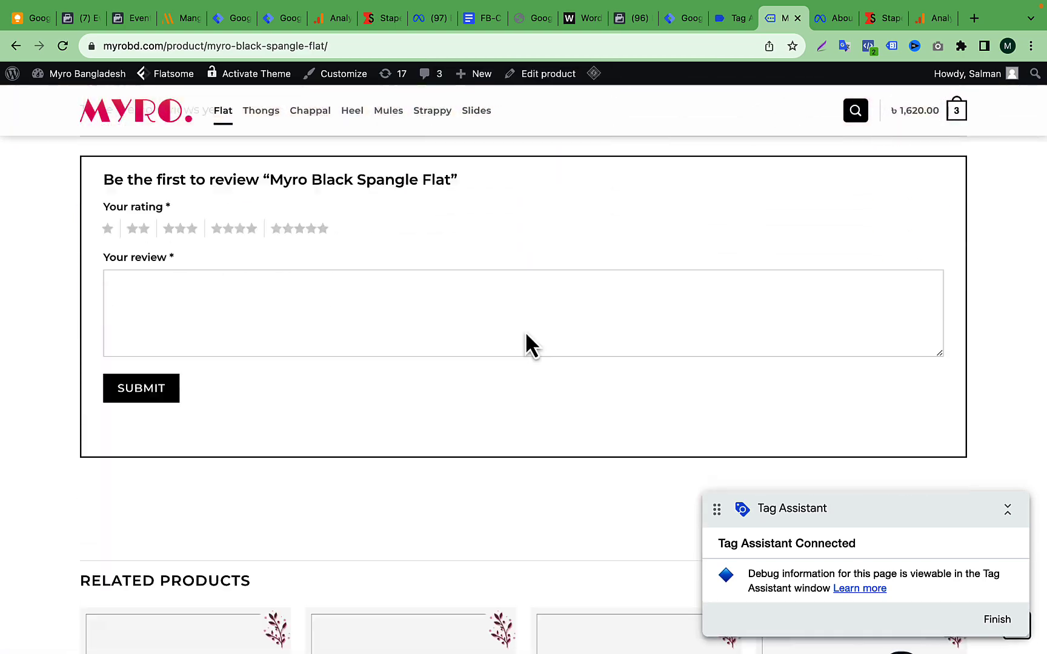
{"action": "scroll", "coordinate": [525, 333], "scroll_direction": "up", "scroll_amount": 15}
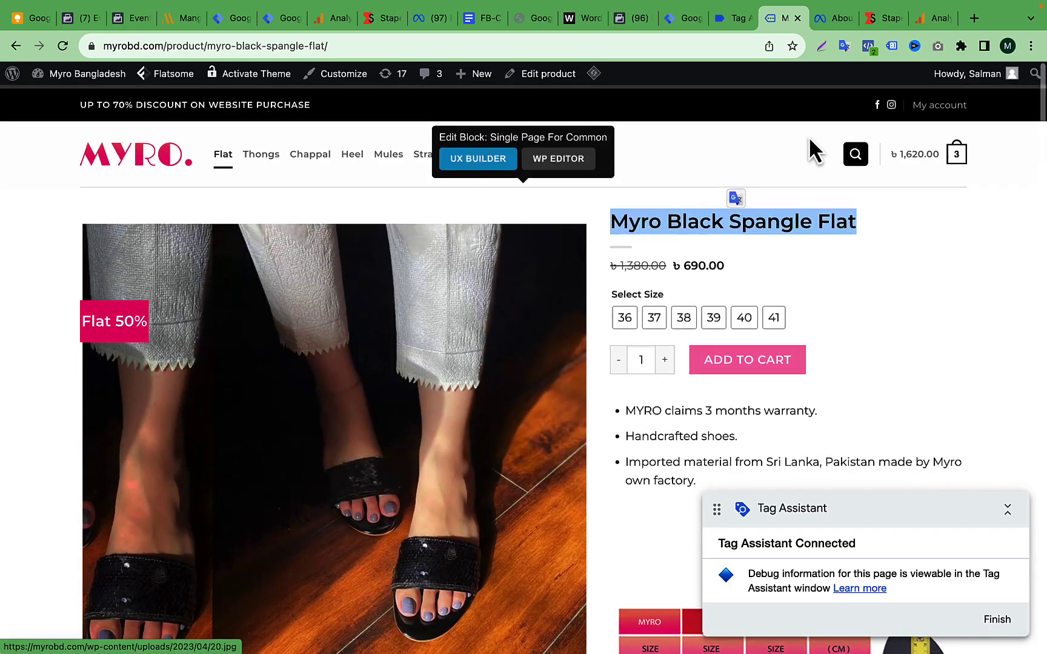
{"action": "left_click", "coordinate": [731, 20]}
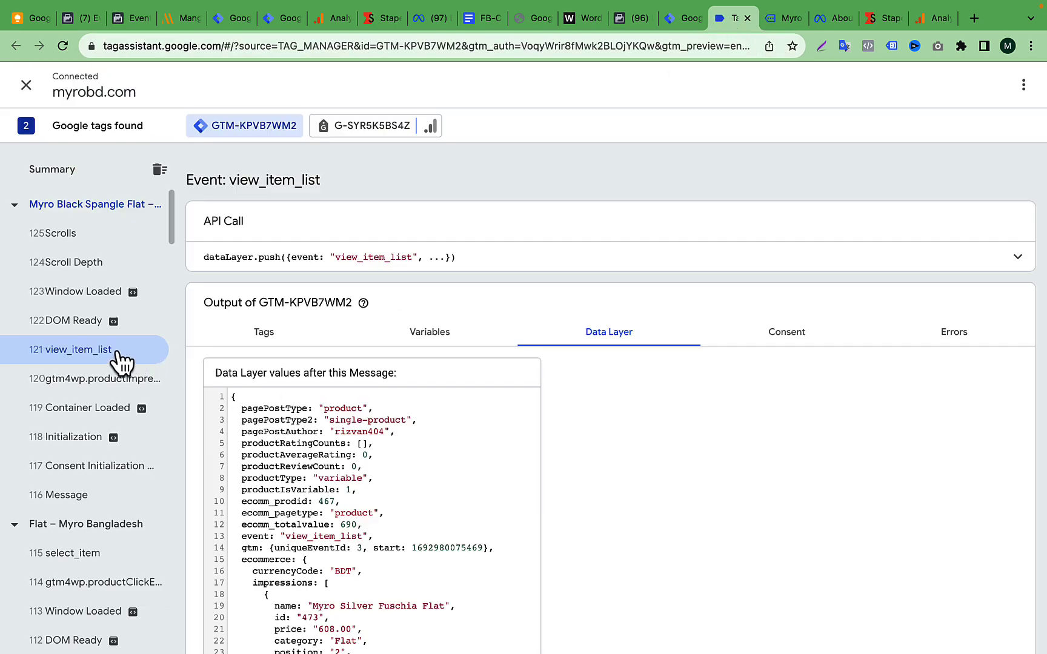
{"action": "scroll", "coordinate": [87, 352], "scroll_direction": "down", "scroll_amount": 5}
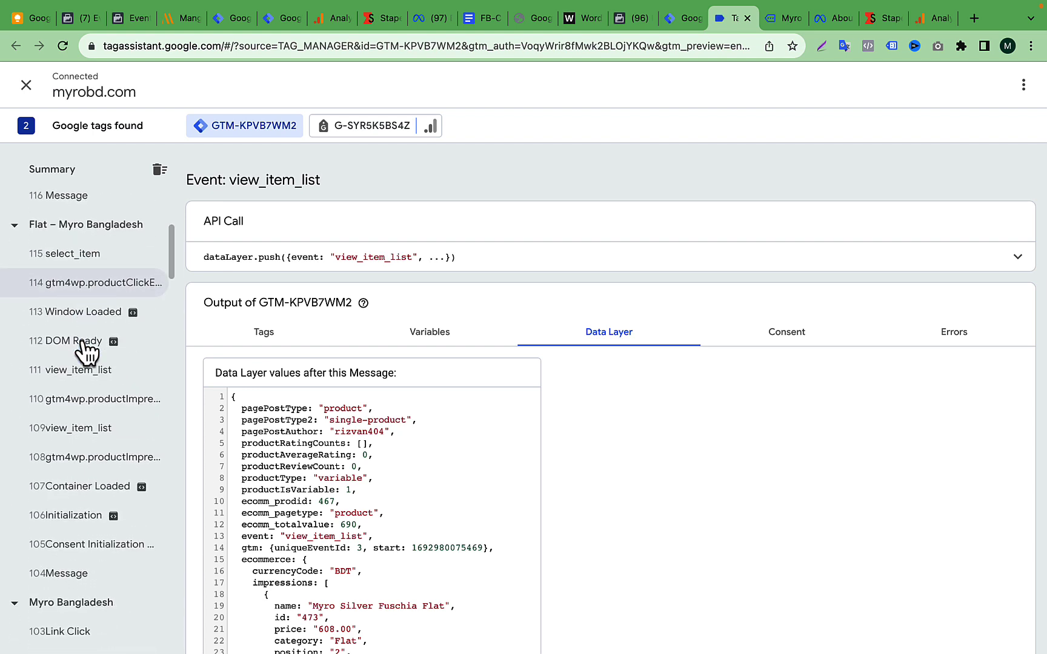
{"action": "scroll", "coordinate": [87, 352], "scroll_direction": "up", "scroll_amount": 5}
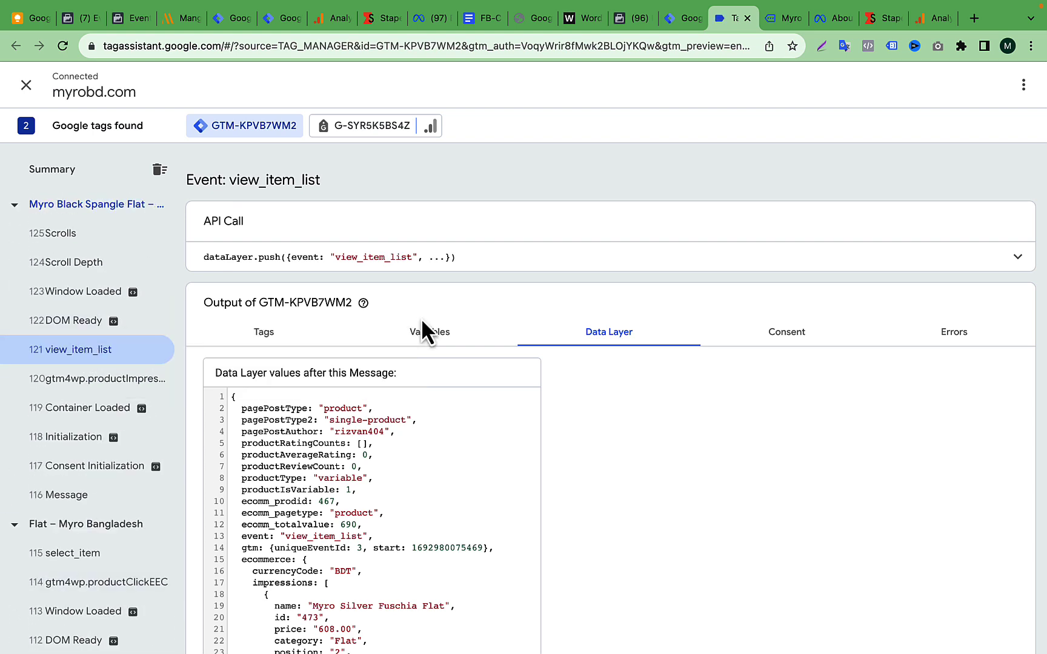
{"action": "double_click", "coordinate": [351, 257]}
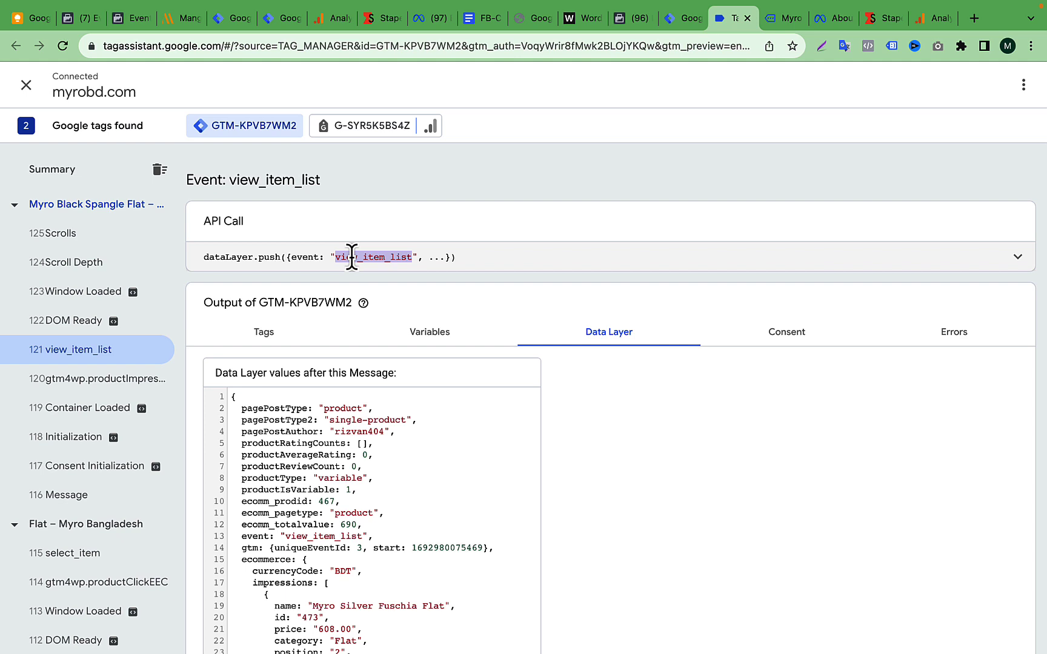
{"action": "right_click", "coordinate": [352, 257]}
{"action": "left_click", "coordinate": [379, 289]}
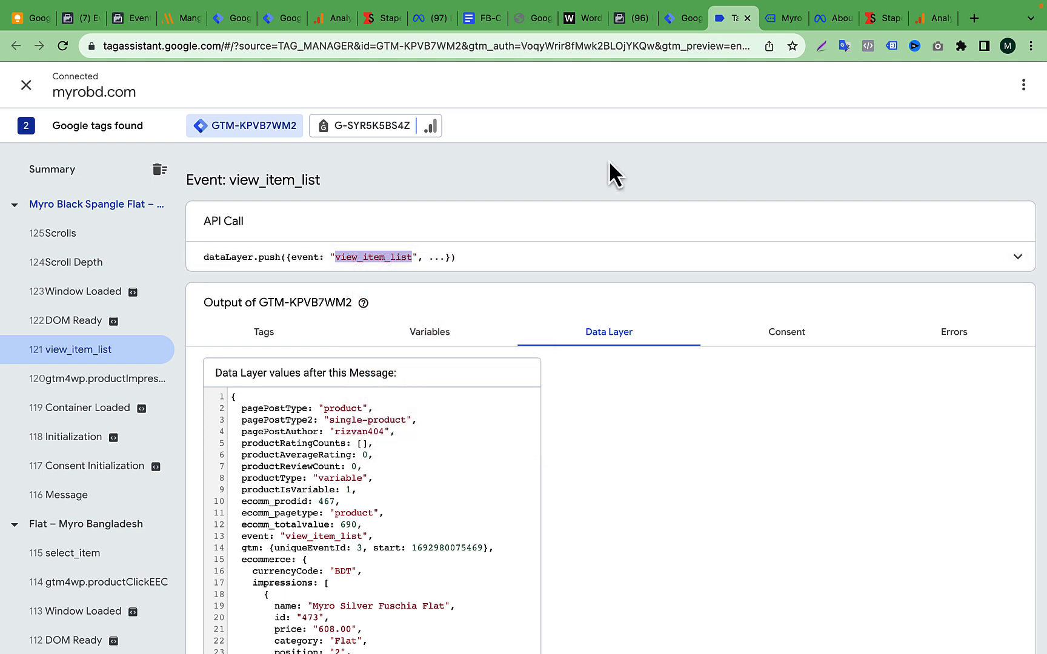
- Copy view_item_list again and create a new GA4 Event tag from the Tags list
{"action": "right_click", "coordinate": [367, 261]}
{"action": "left_click", "coordinate": [393, 291]}
{"action": "left_click", "coordinate": [682, 18]}
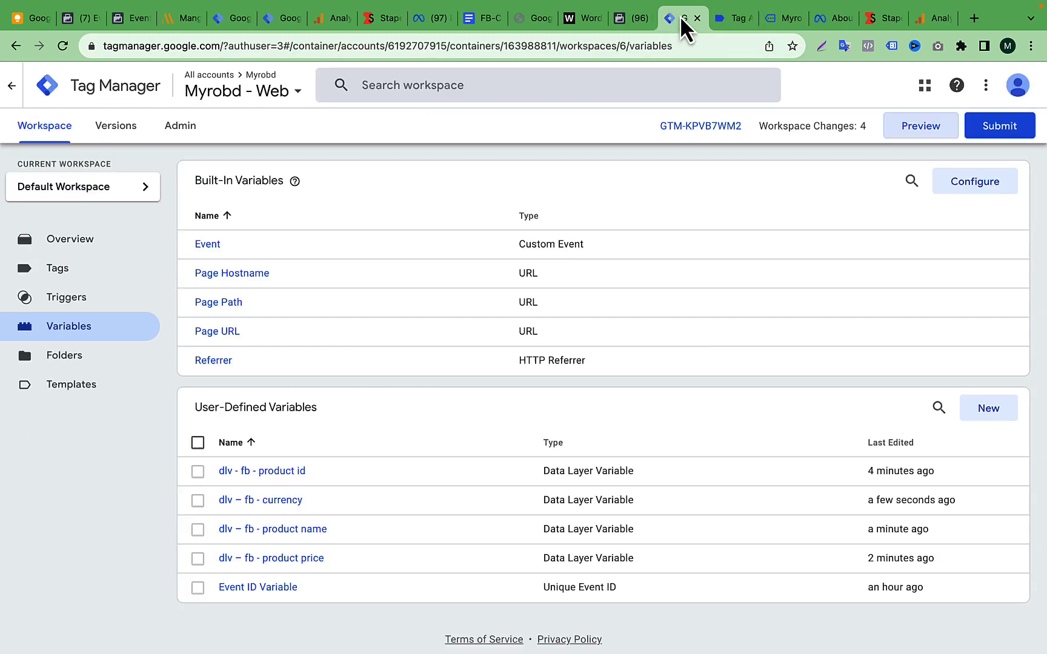
{"action": "left_click", "coordinate": [63, 276]}
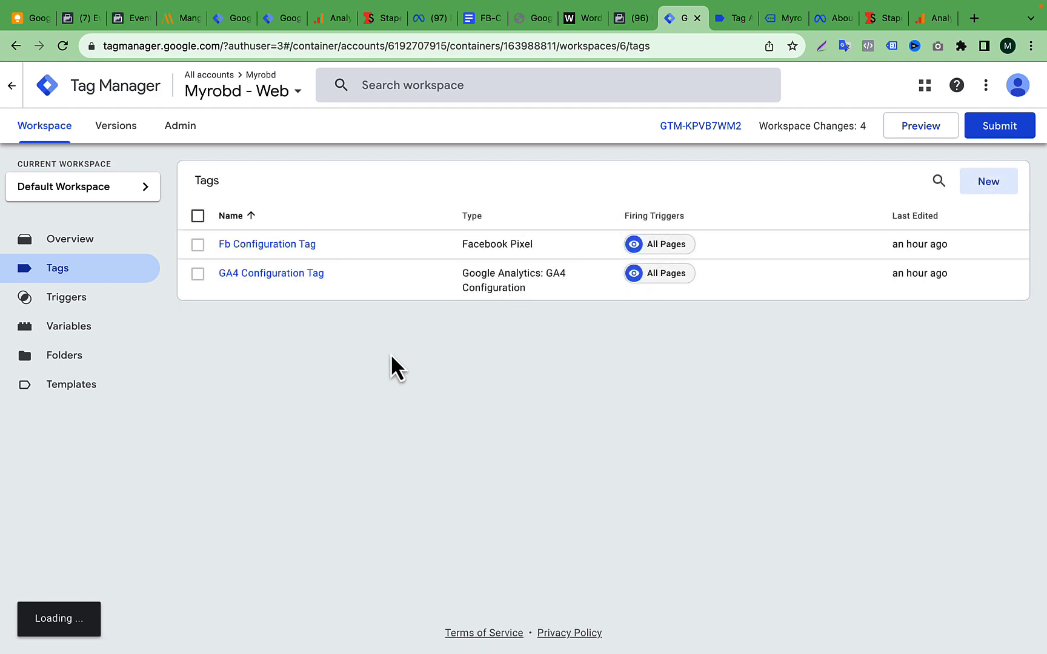
{"action": "left_click", "coordinate": [978, 185]}
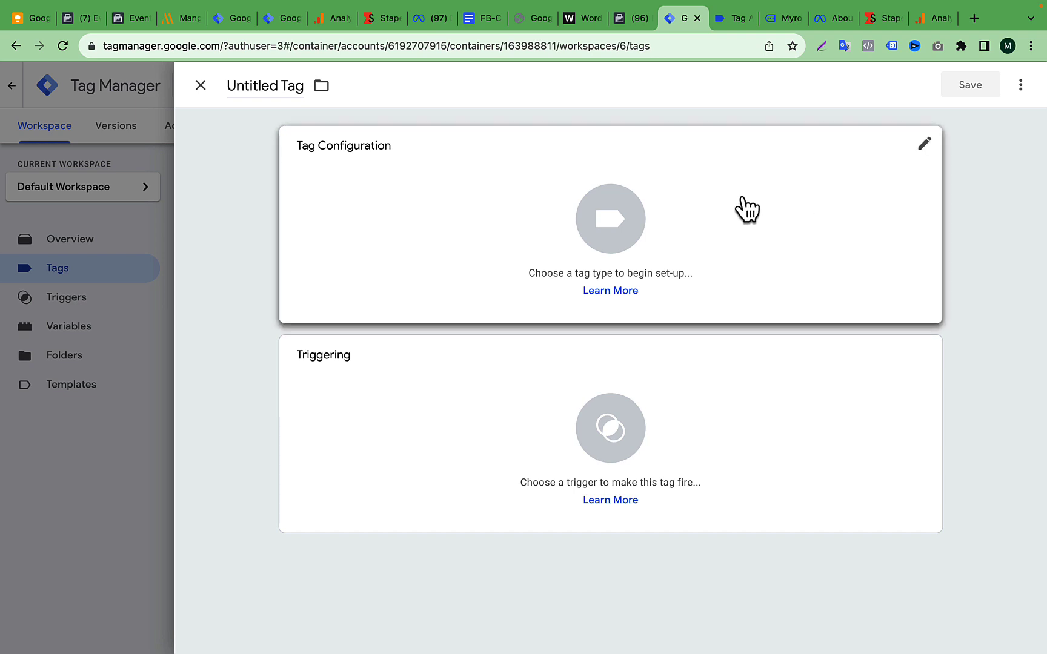
{"action": "left_click", "coordinate": [602, 198]}
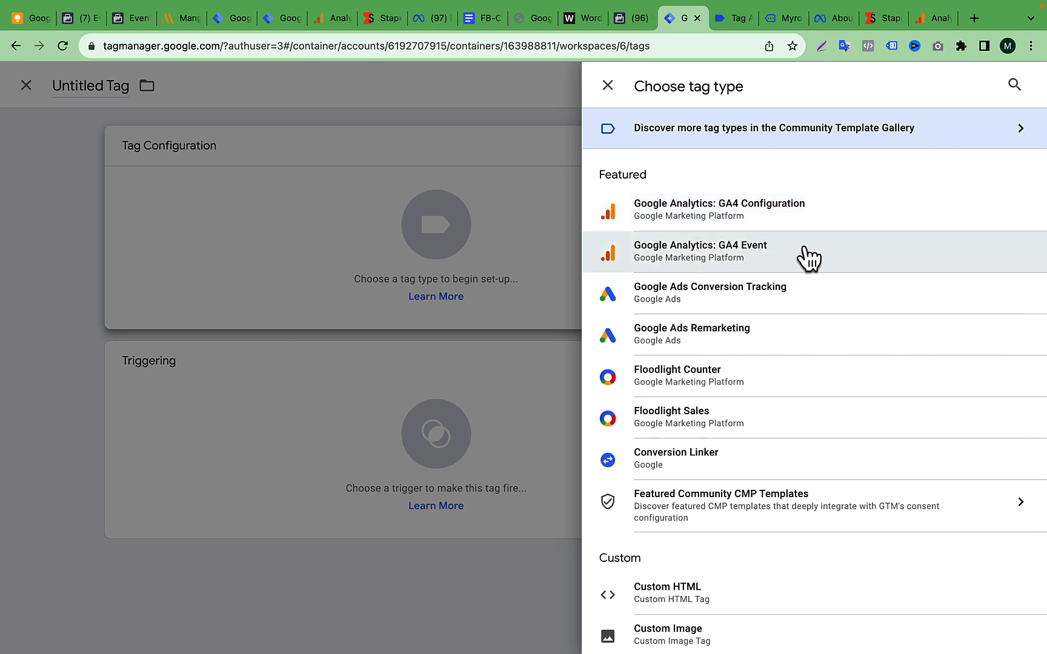
{"action": "left_click", "coordinate": [755, 245]}
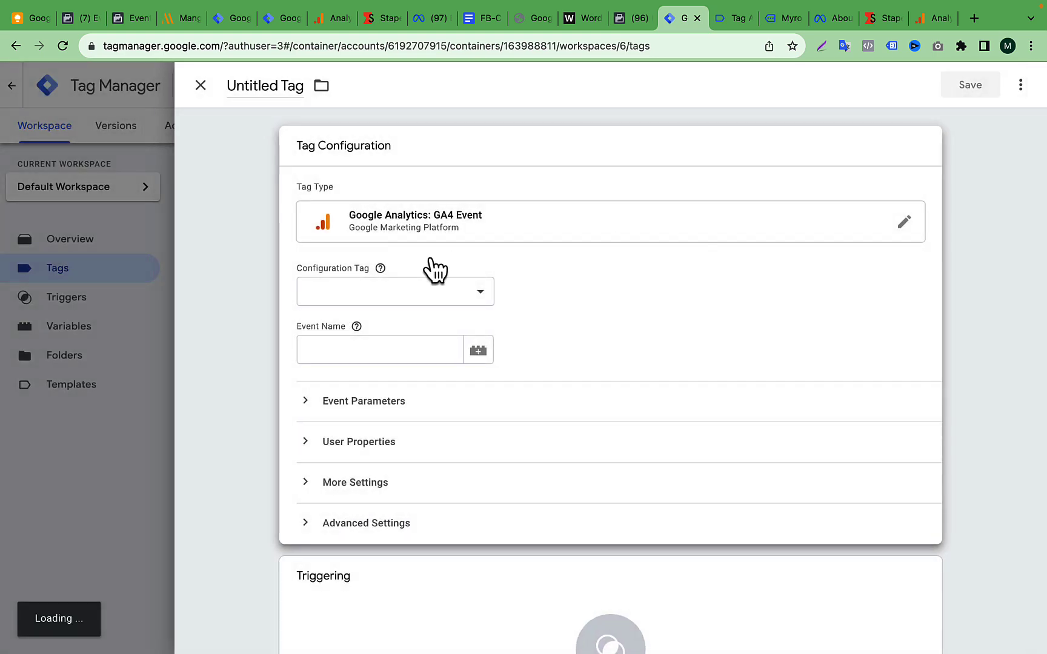
- Name the tag 'GA4 view_item_list Tag'
{"action": "double_click", "coordinate": [275, 88]}
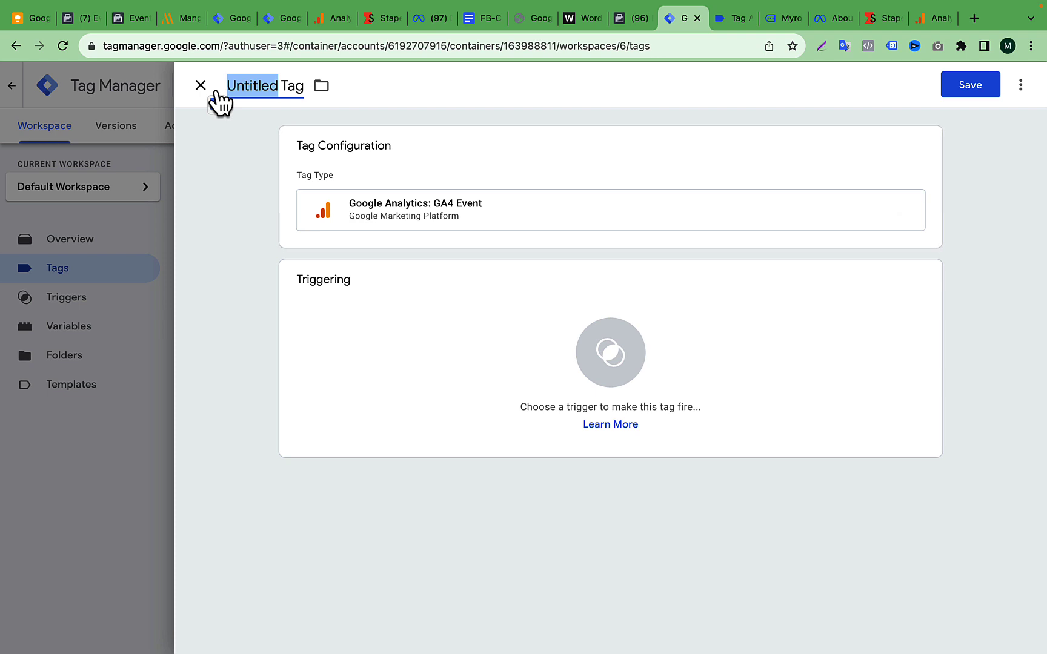
{"action": "type", "text": "GA"}
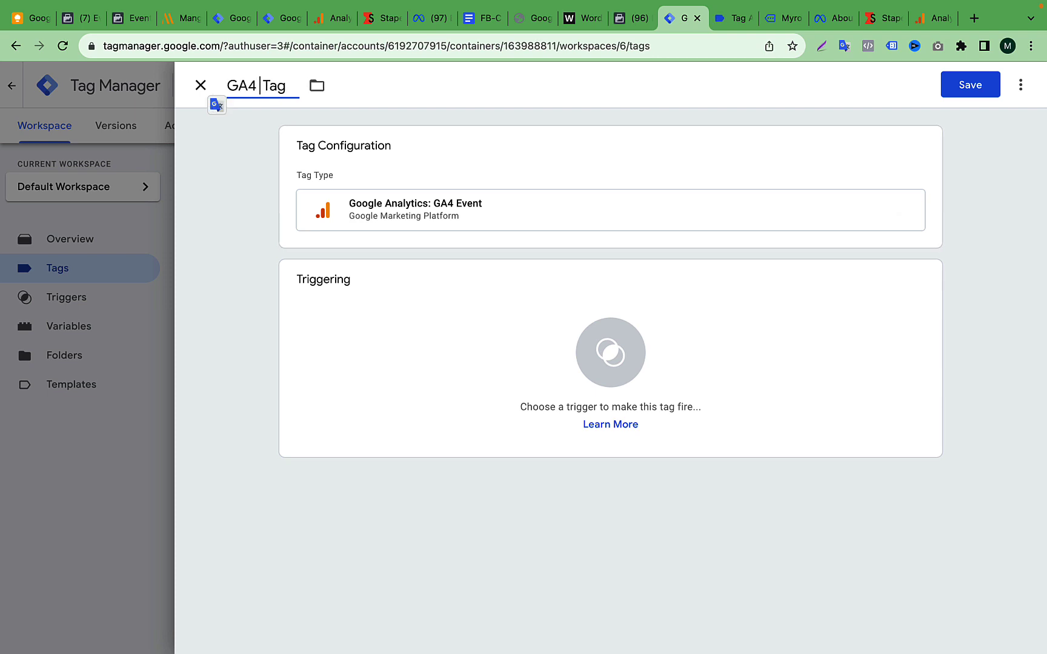
{"action": "type", "text": "4"}
{"action": "key", "text": "super+v"}
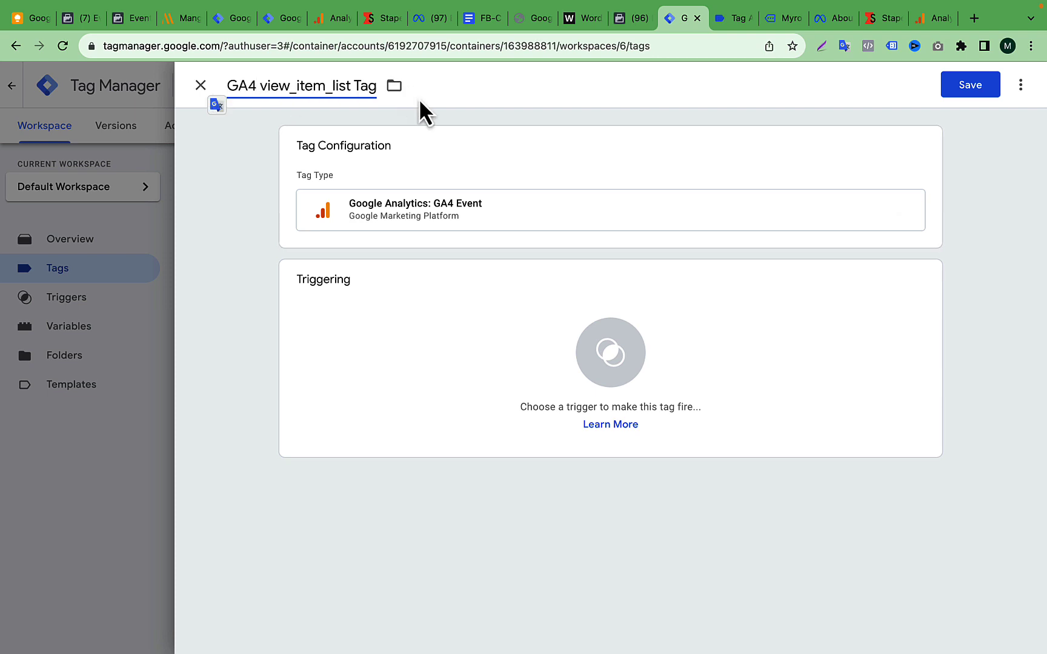
- Choose GA4 Configuration Tag as the configuration tag and enter view_item_list as Event Name
{"action": "left_click", "coordinate": [419, 222]}
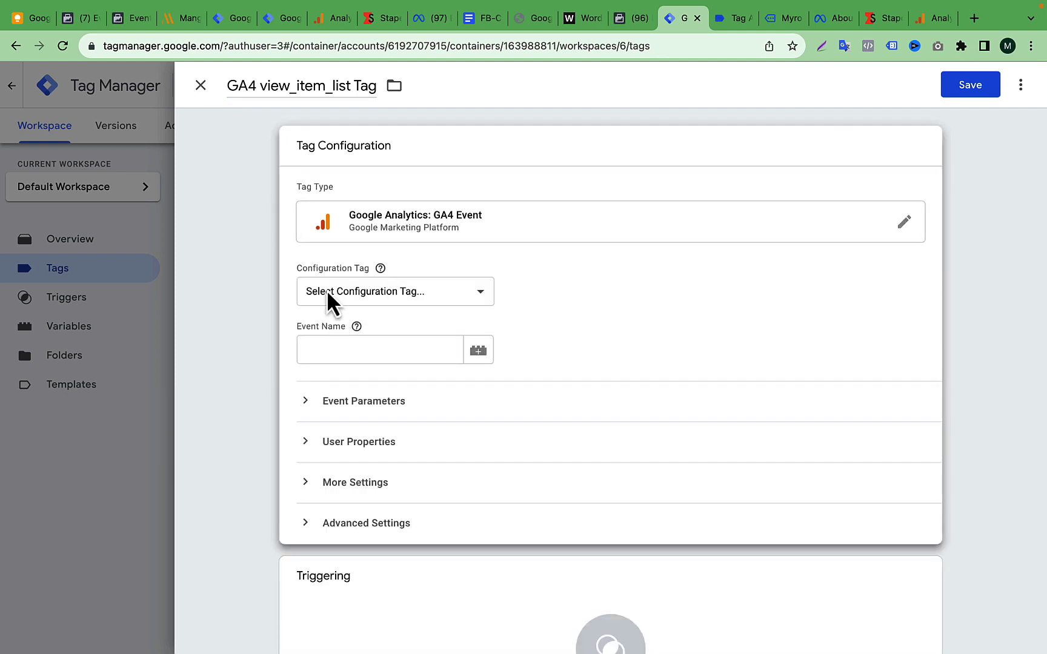
{"action": "left_click", "coordinate": [327, 292]}
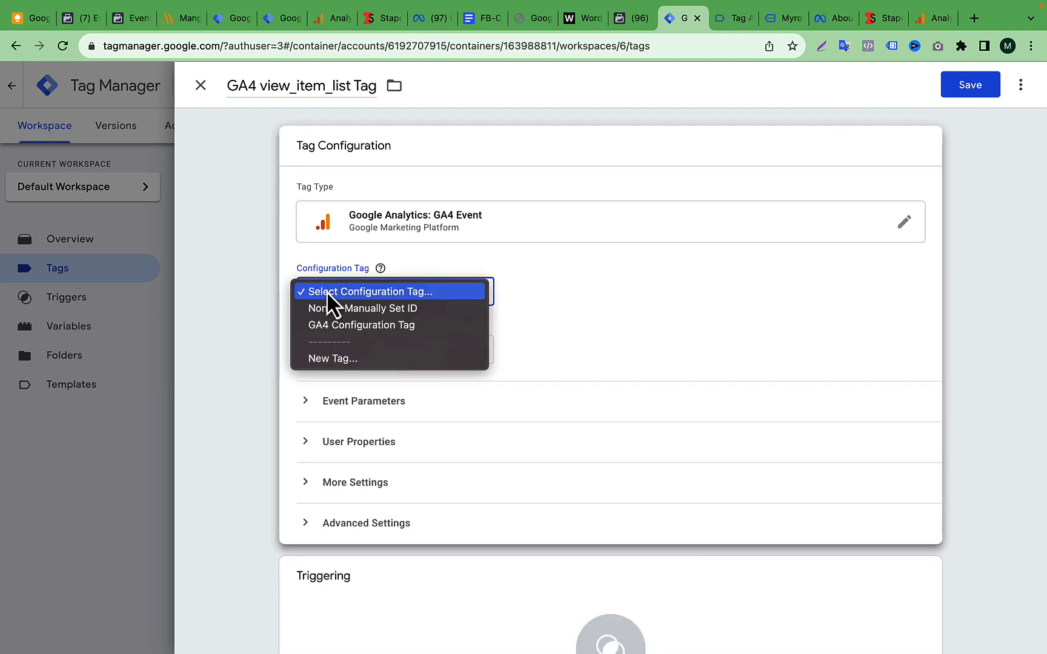
{"action": "left_click", "coordinate": [377, 327]}
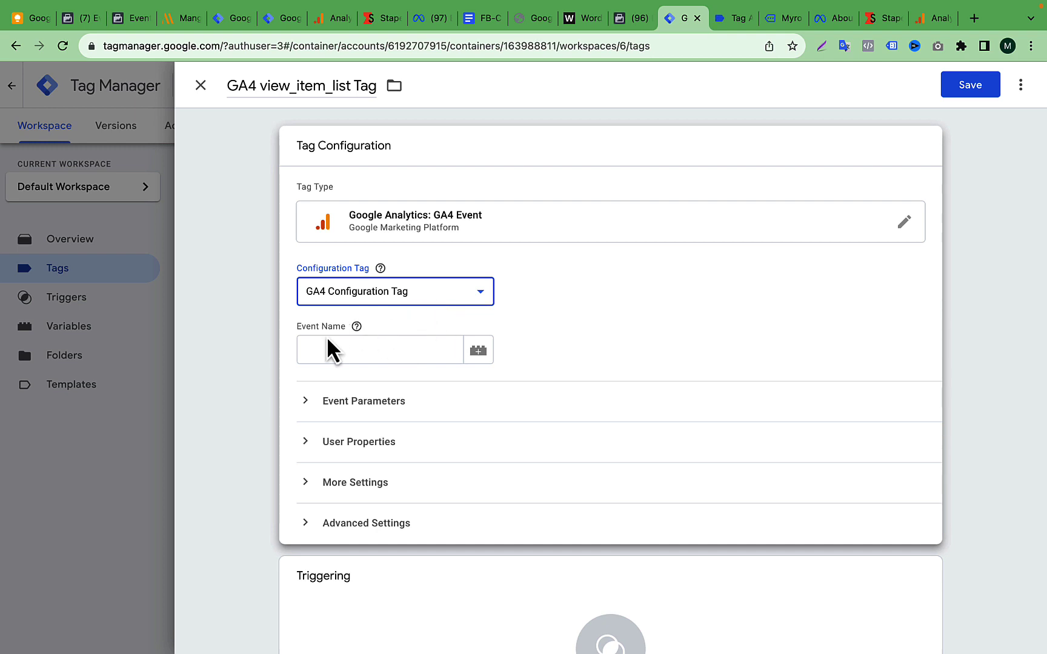
{"action": "double_click", "coordinate": [311, 326]}
{"action": "left_click", "coordinate": [367, 352]}
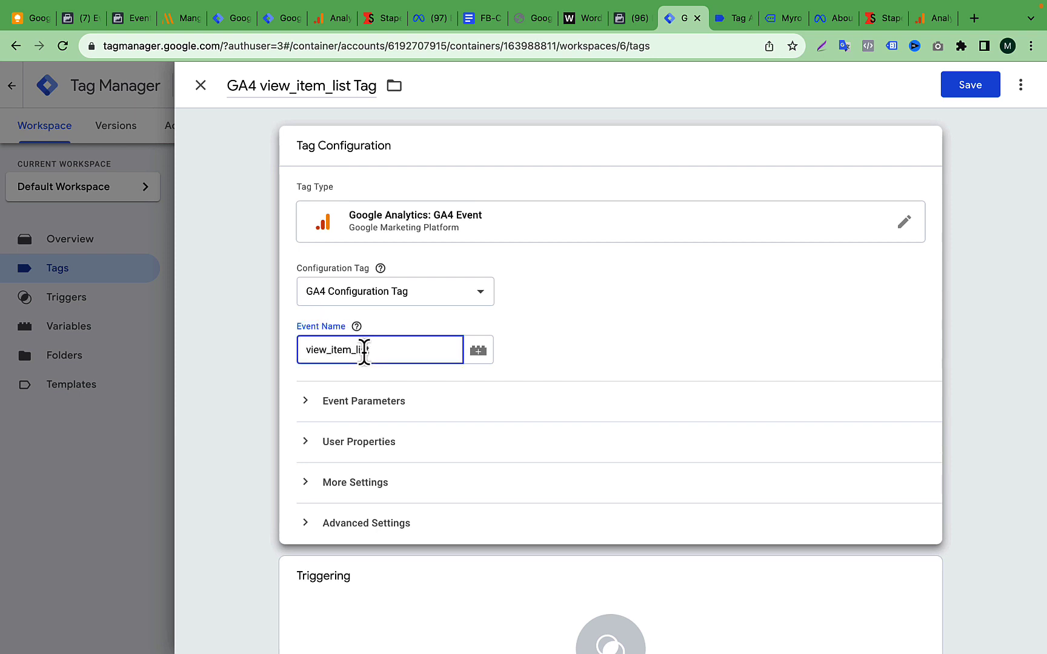
{"action": "left_click_drag", "start_coordinate": [304, 350], "coordinate": [370, 356]}
{"action": "key", "text": "ctrl+c"}
{"action": "scroll", "coordinate": [411, 356], "scroll_direction": "down", "scroll_amount": 3}
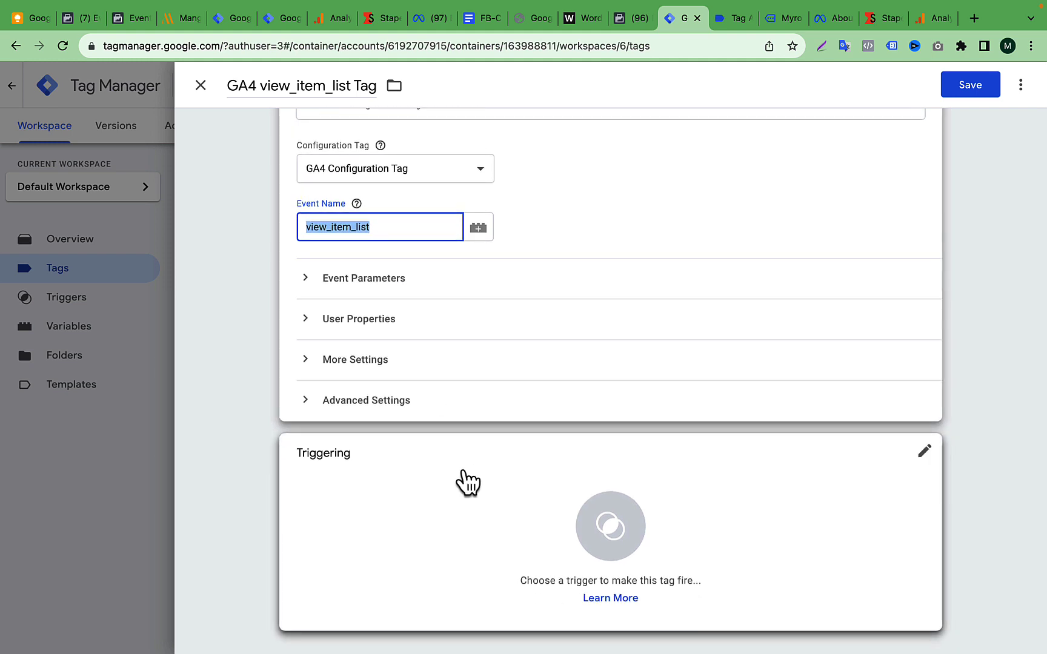
- Create a Custom Event trigger for the tag with event name view_item_list
{"action": "left_click", "coordinate": [504, 488]}
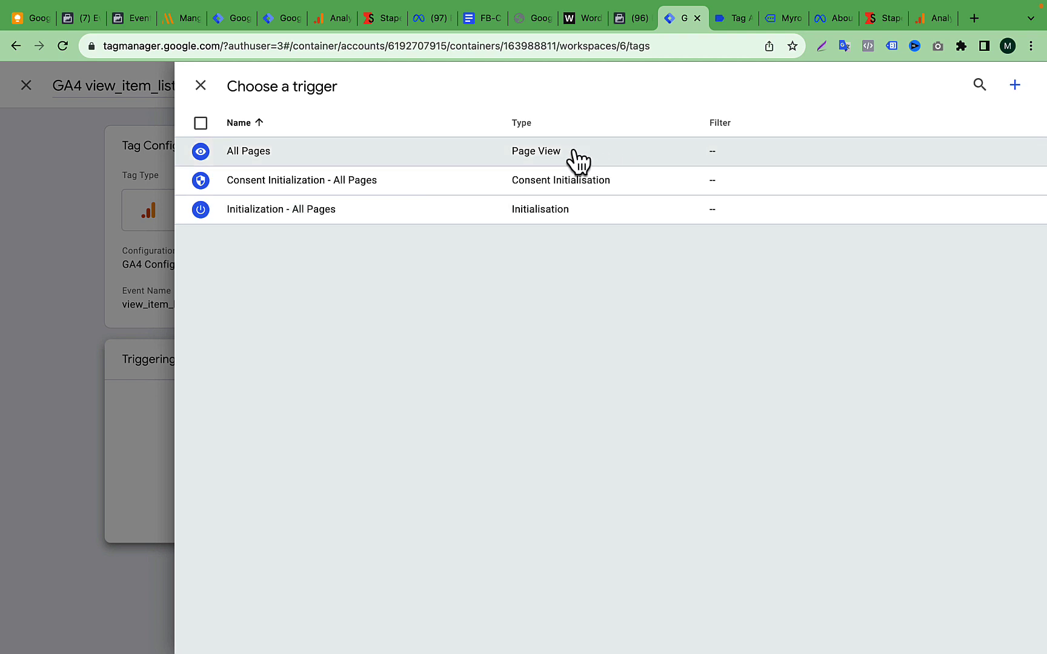
{"action": "left_click", "coordinate": [1014, 91]}
{"action": "left_click", "coordinate": [654, 205]}
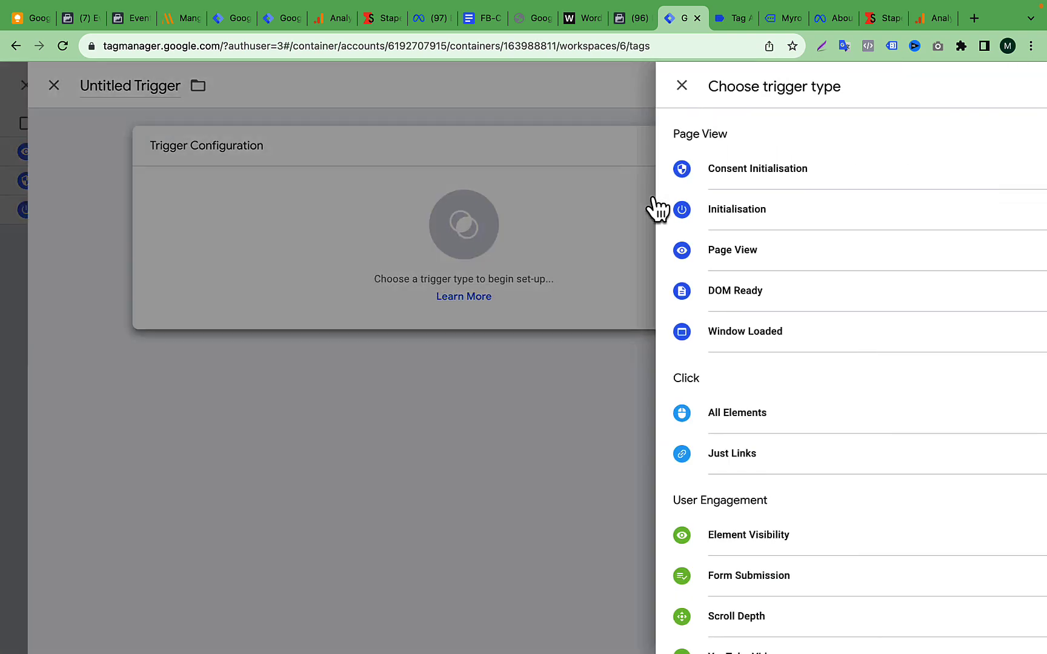
{"action": "scroll", "coordinate": [739, 432], "scroll_direction": "down", "scroll_amount": 5}
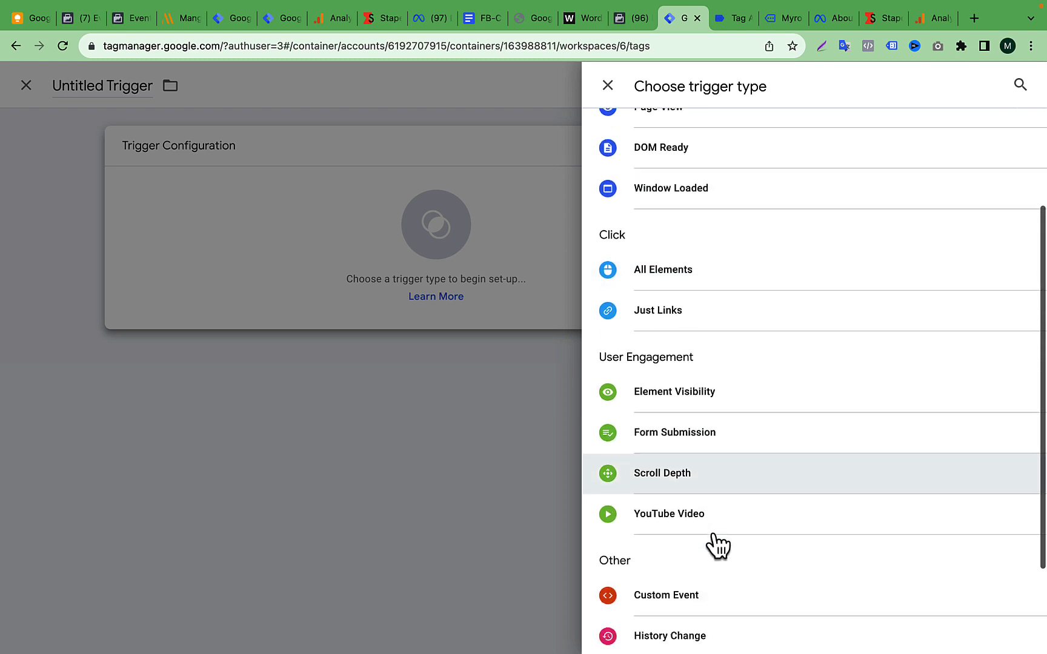
{"action": "left_click", "coordinate": [721, 474]}
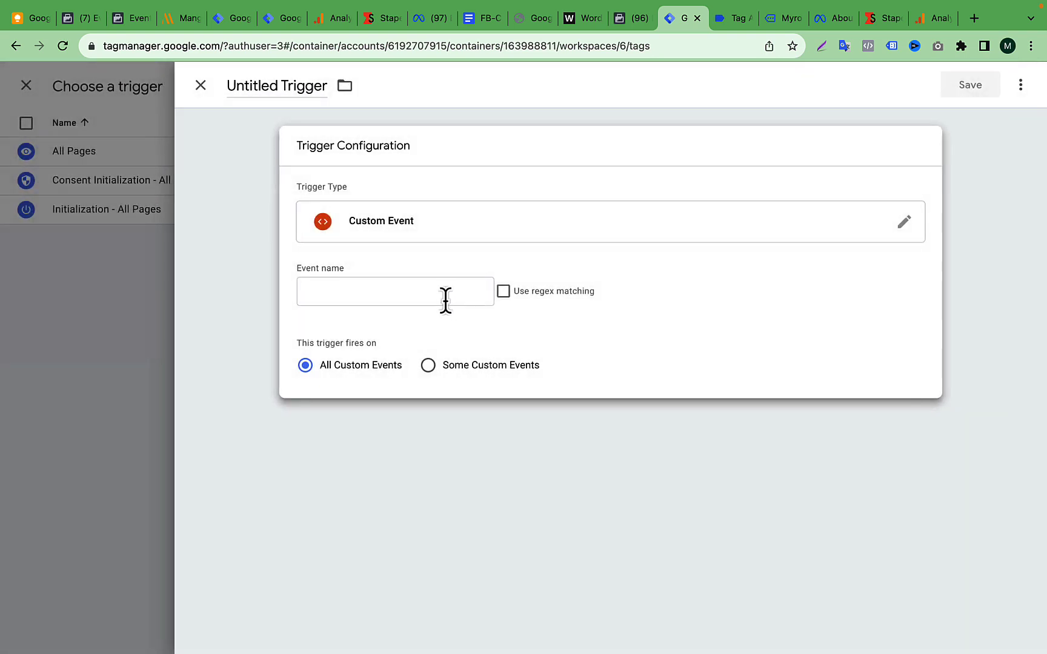
{"action": "left_click", "coordinate": [393, 293]}
{"action": "key", "text": "ctrl+v"}
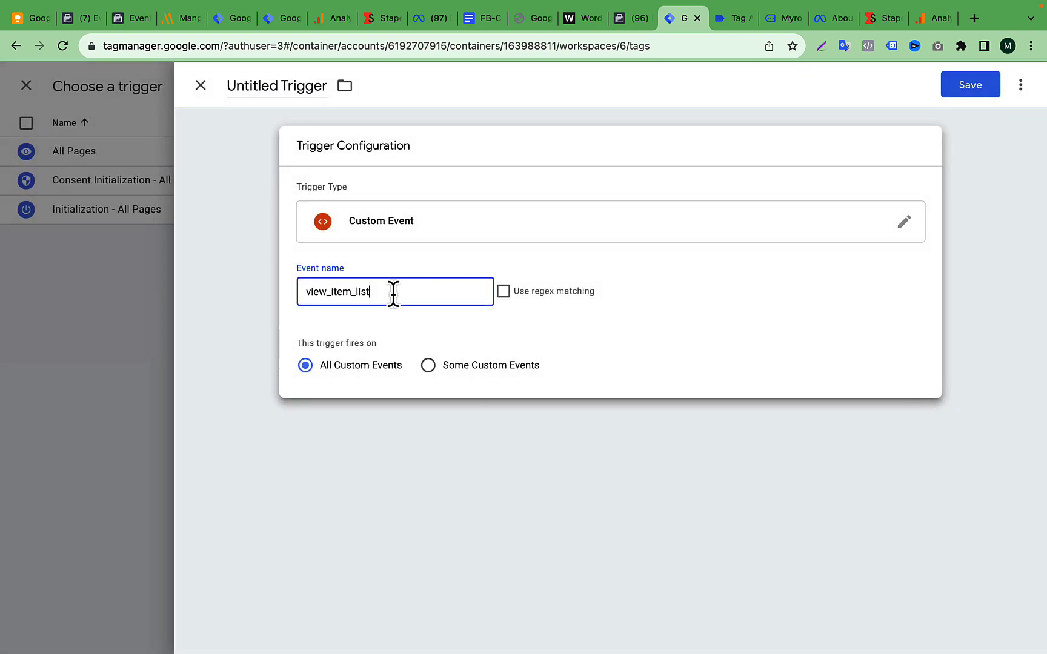
- Rename the trigger 'view_item_list Trigger' and save it
{"action": "double_click", "coordinate": [328, 292]}
{"action": "key", "text": "super+c"}
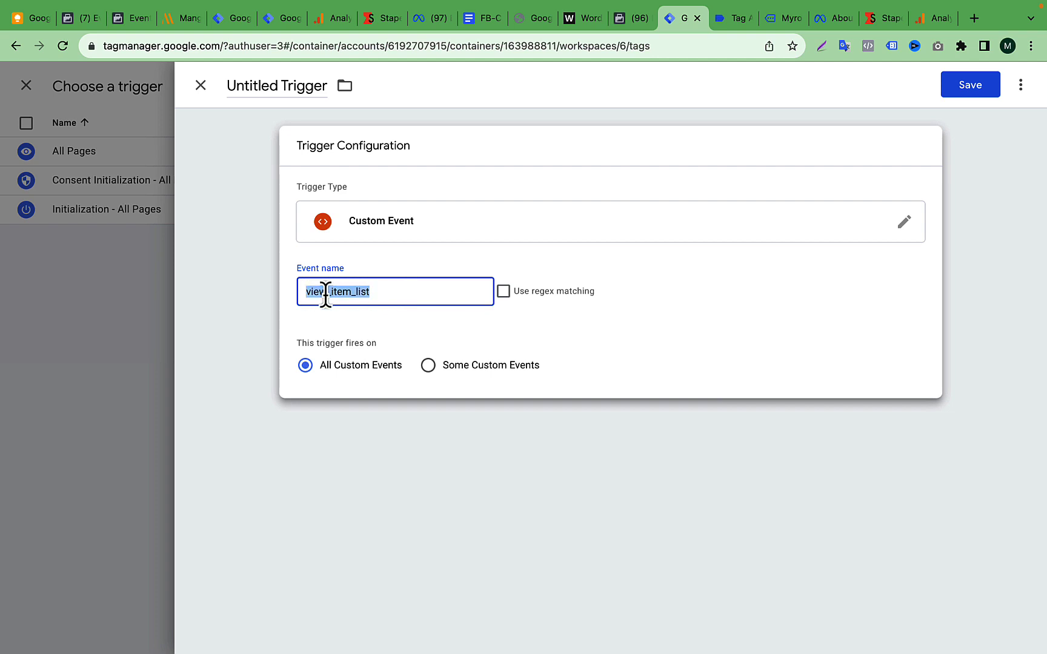
{"action": "left_click", "coordinate": [395, 294]}
{"action": "left_click_drag", "start_coordinate": [279, 89], "coordinate": [222, 101]}
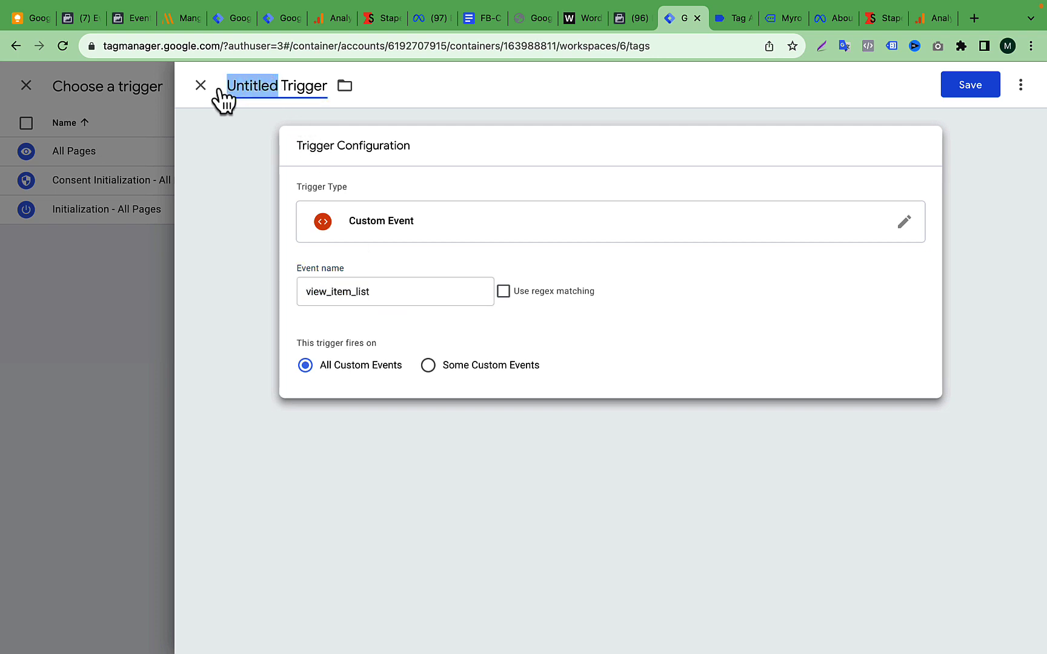
{"action": "key", "text": "super+v"}
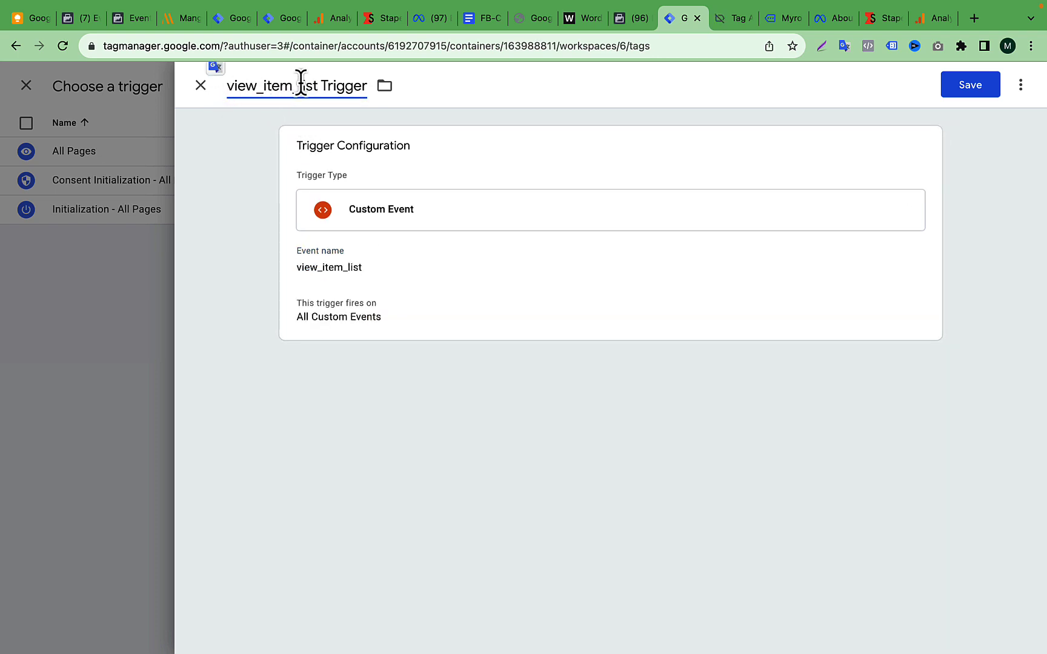
{"action": "left_click_drag", "start_coordinate": [320, 84], "coordinate": [226, 84]}
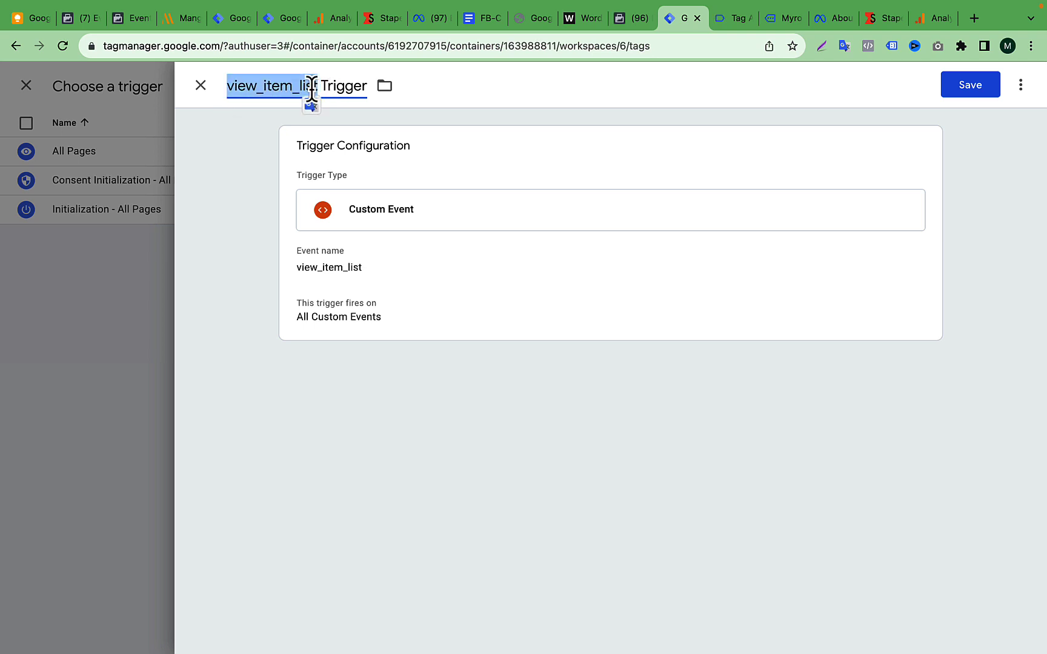
{"action": "left_click", "coordinate": [230, 86]}
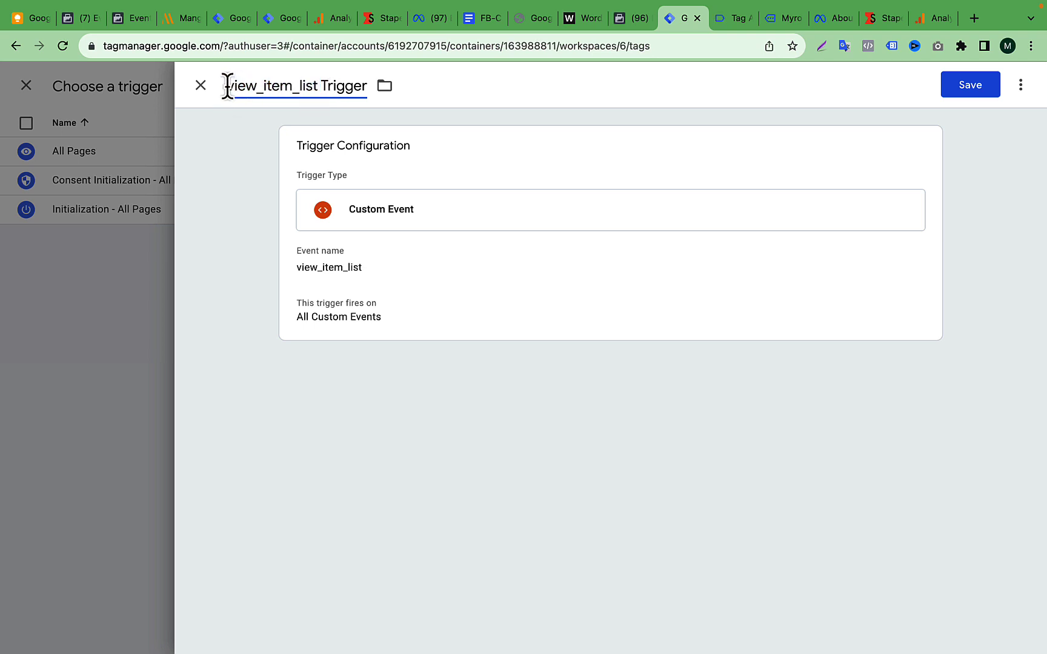
{"action": "triple_click", "coordinate": [269, 86]}
{"action": "double_click", "coordinate": [269, 86]}
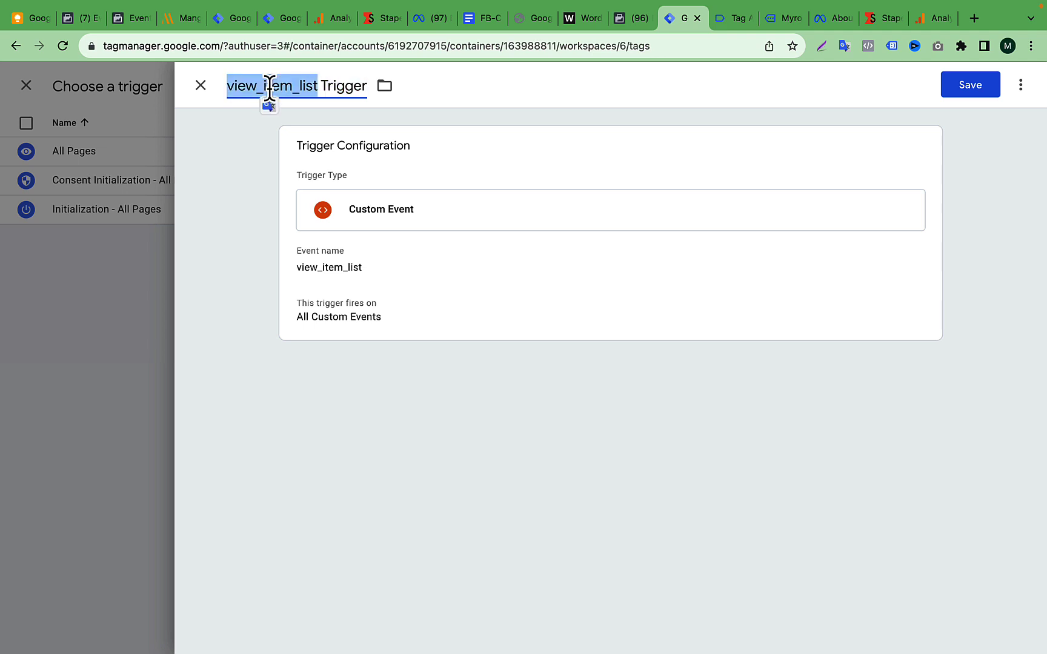
{"action": "double_click", "coordinate": [269, 85]}
{"action": "double_click", "coordinate": [327, 88]}
{"action": "left_click", "coordinate": [256, 88]}
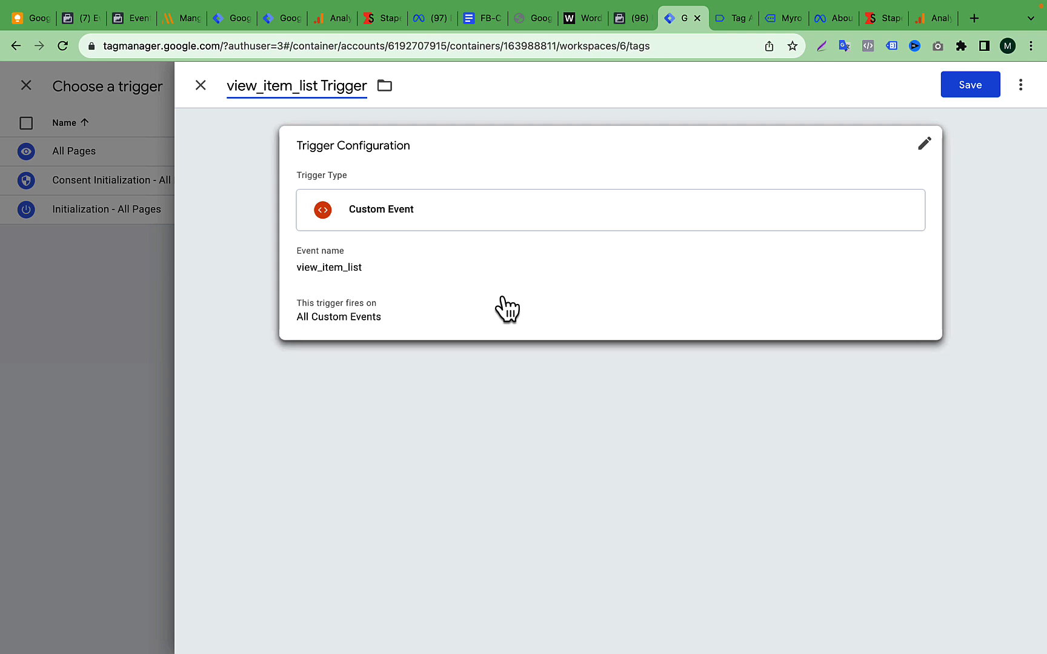
{"action": "left_click", "coordinate": [968, 88]}
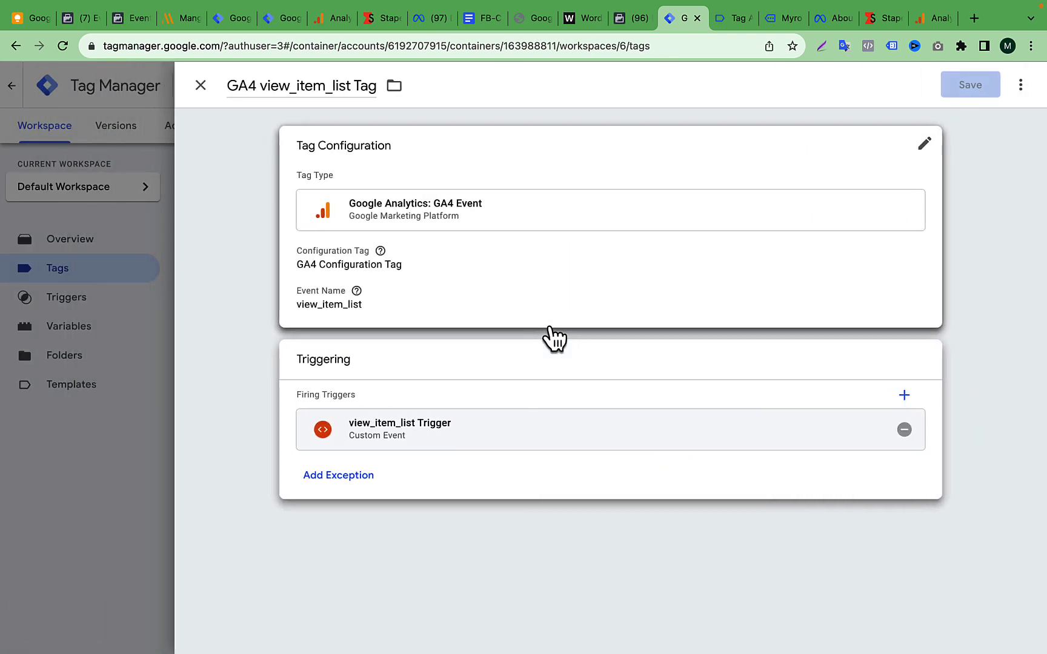
- Reopen the tag configuration and expand Event Parameters, More Settings and User Properties
{"action": "left_click", "coordinate": [615, 283]}
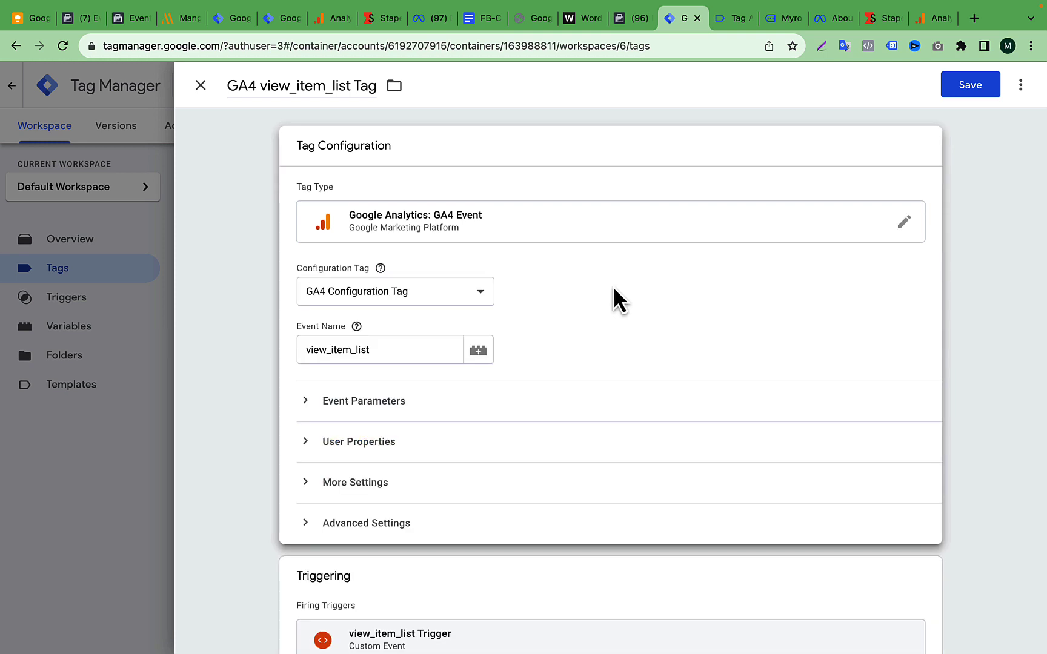
{"action": "left_click", "coordinate": [488, 411]}
{"action": "scroll", "coordinate": [484, 409], "scroll_direction": "down", "scroll_amount": 2}
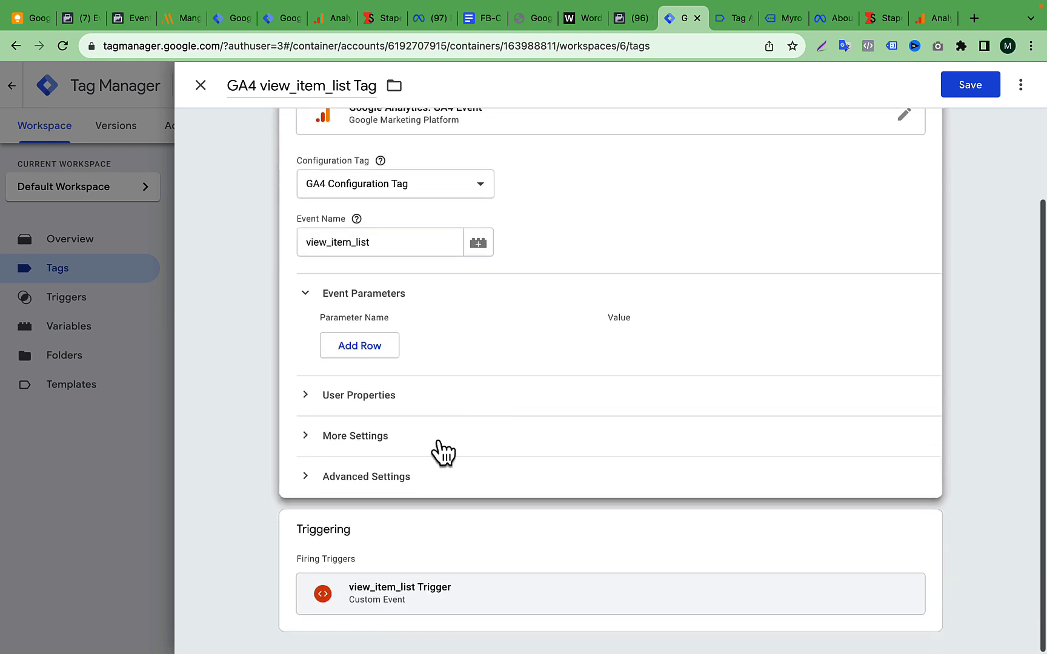
{"action": "left_click", "coordinate": [441, 452]}
{"action": "left_click", "coordinate": [490, 406]}
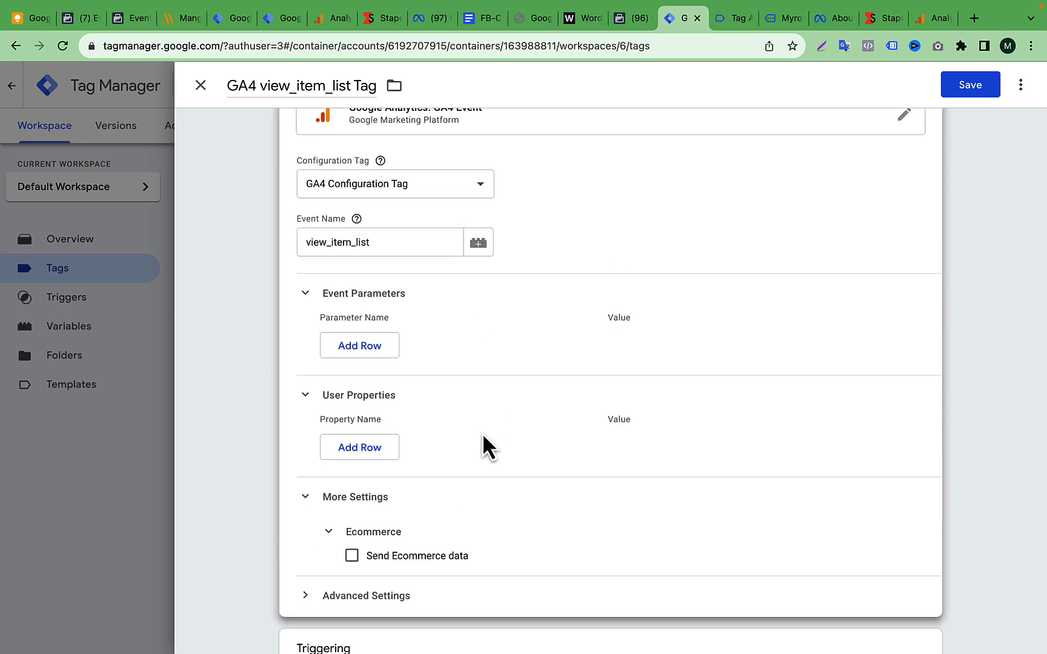
{"action": "scroll", "coordinate": [483, 434], "scroll_direction": "down", "scroll_amount": 2}
{"action": "scroll", "coordinate": [491, 463], "scroll_direction": "up", "scroll_amount": 3}
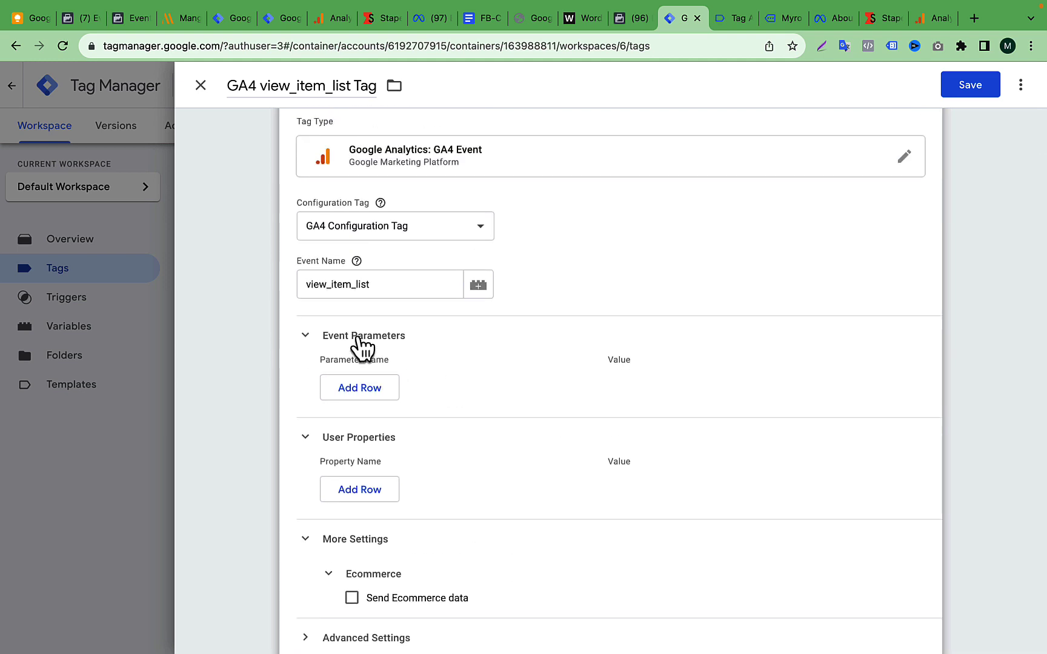
- Add an event_id parameter row whose value is the Event ID Variable
{"action": "left_click", "coordinate": [365, 393]}
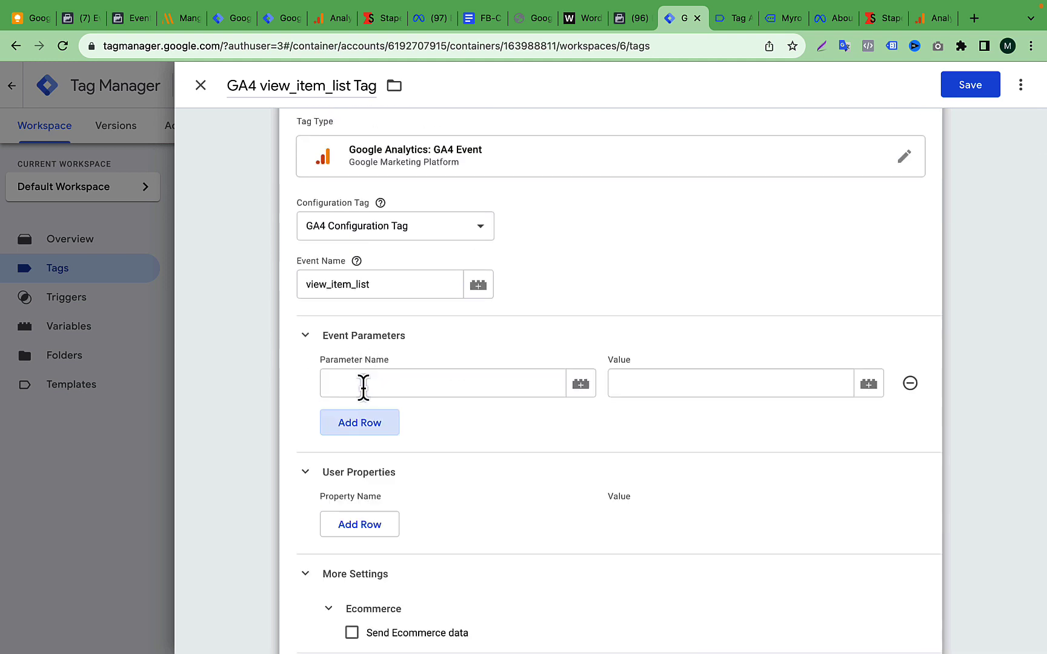
{"action": "left_click", "coordinate": [405, 383]}
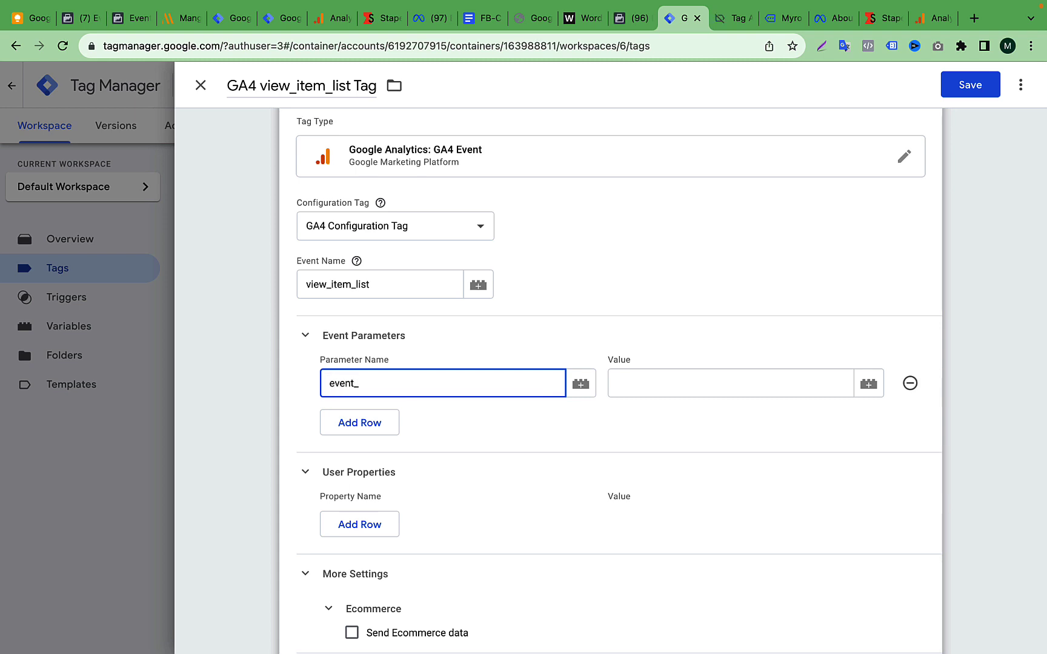
{"action": "left_click", "coordinate": [642, 381]}
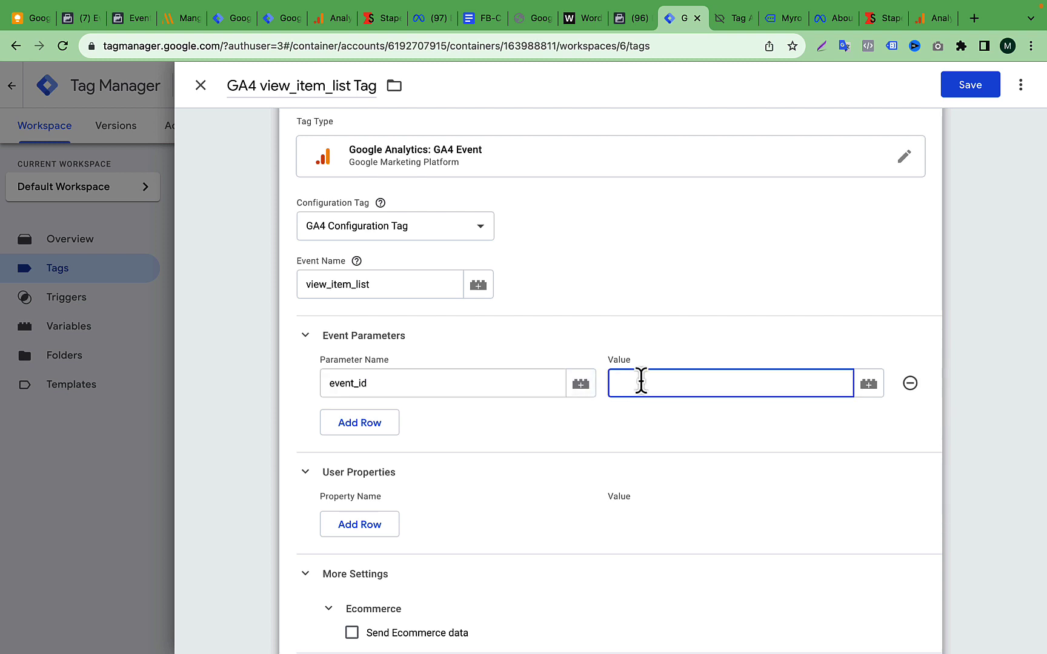
{"action": "left_click", "coordinate": [869, 385]}
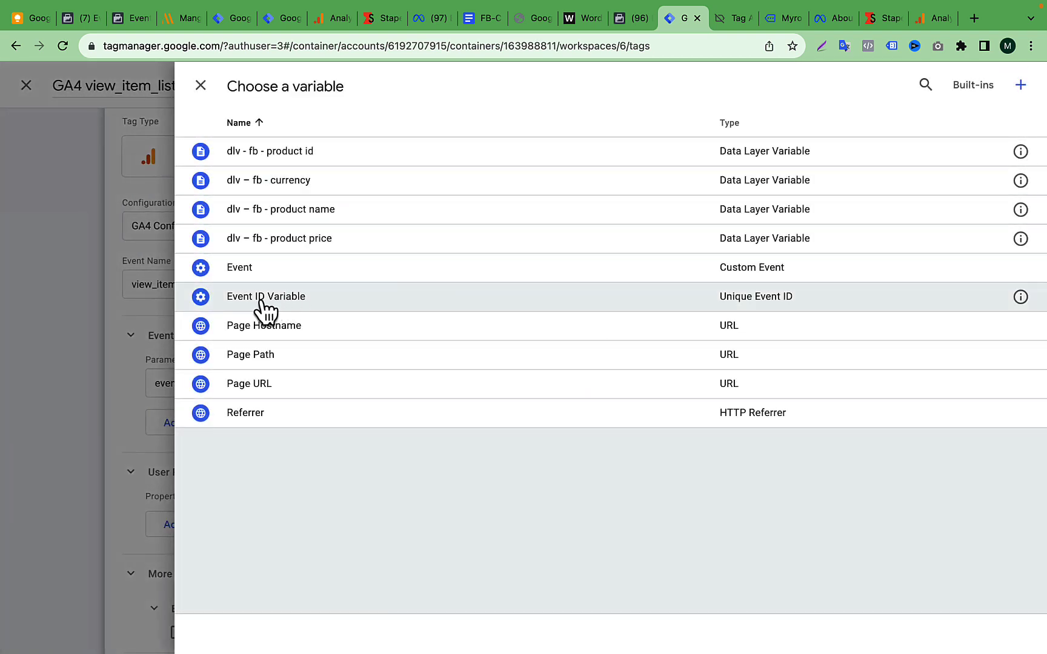
{"action": "left_click", "coordinate": [294, 296]}
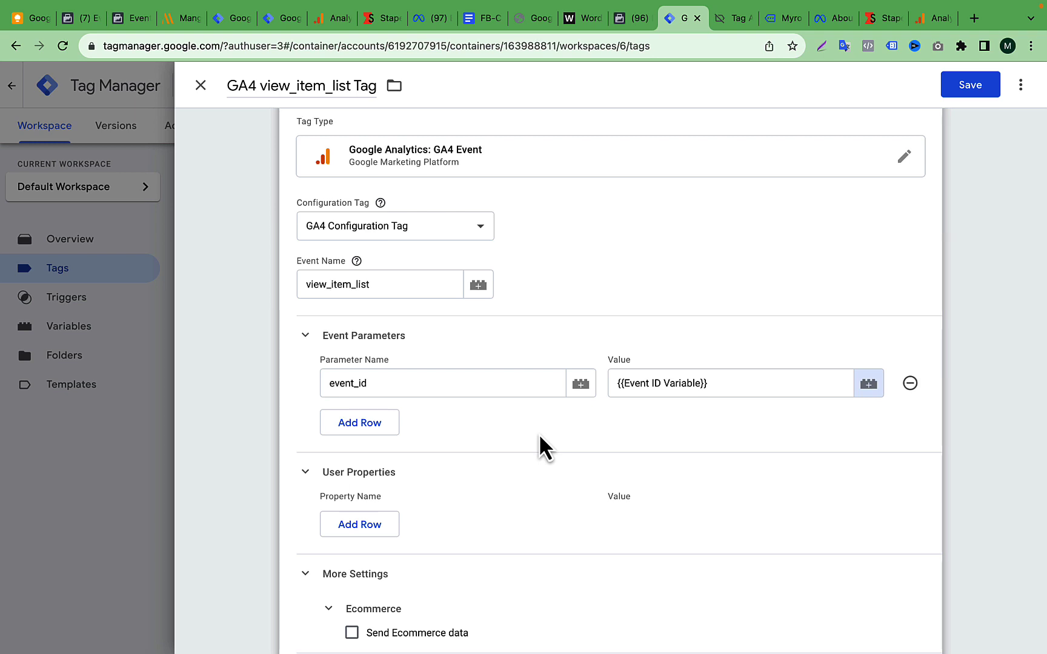
- Add four empty event parameter rows below event_id
{"action": "left_click", "coordinate": [380, 431]}
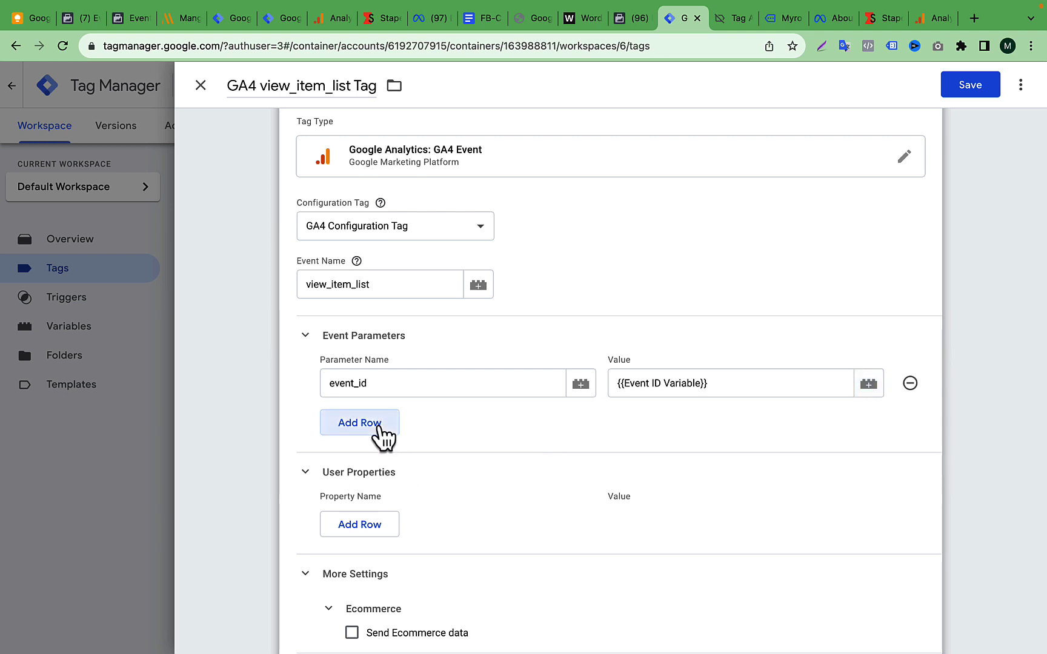
{"action": "left_click", "coordinate": [376, 452]}
{"action": "left_click", "coordinate": [368, 494]}
{"action": "scroll", "coordinate": [370, 485], "scroll_direction": "down", "scroll_amount": 2}
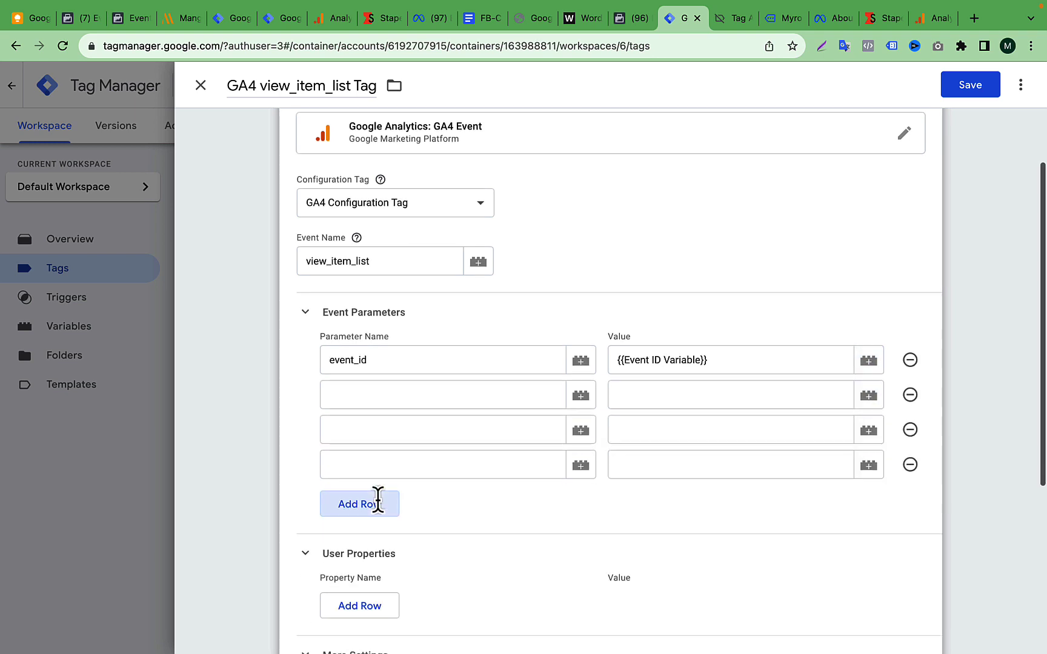
{"action": "left_click", "coordinate": [367, 451]}
- Move through the new parameter name fields, ending in the empty second one
{"action": "left_click", "coordinate": [429, 334]}
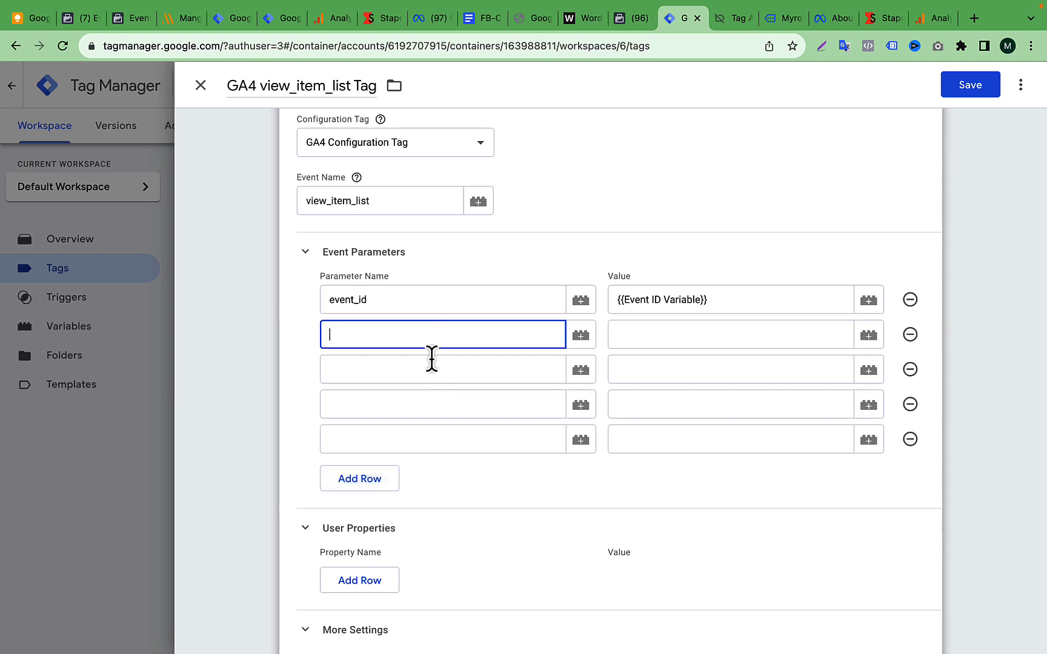
{"action": "left_click", "coordinate": [433, 370]}
{"action": "left_click", "coordinate": [433, 399]}
{"action": "double_click", "coordinate": [403, 299]}
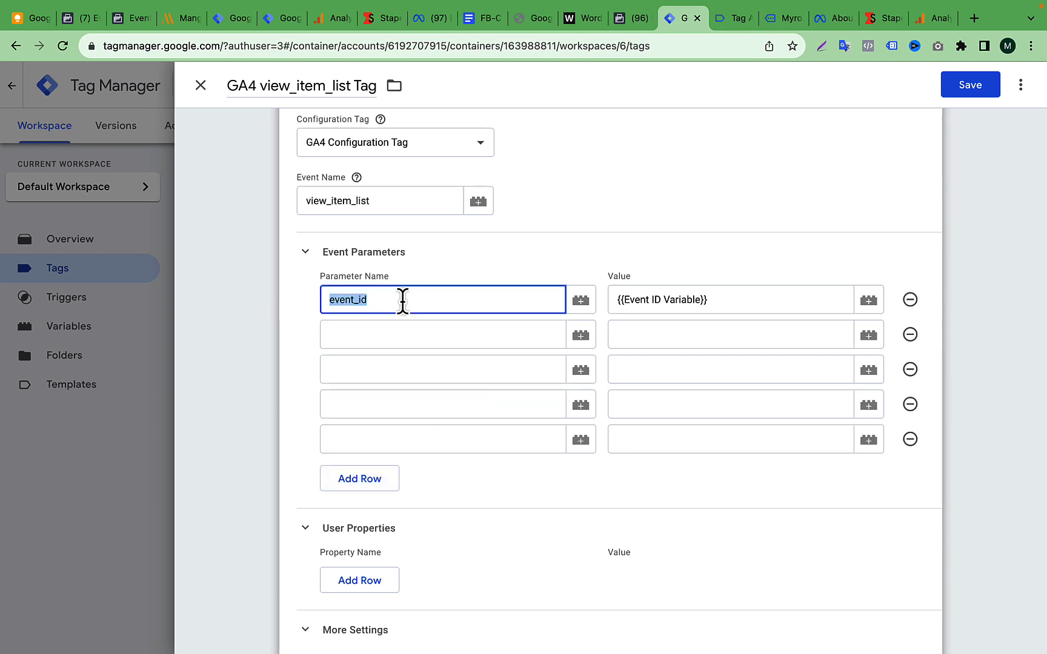
{"action": "left_click", "coordinate": [512, 301]}
{"action": "left_click", "coordinate": [457, 339]}
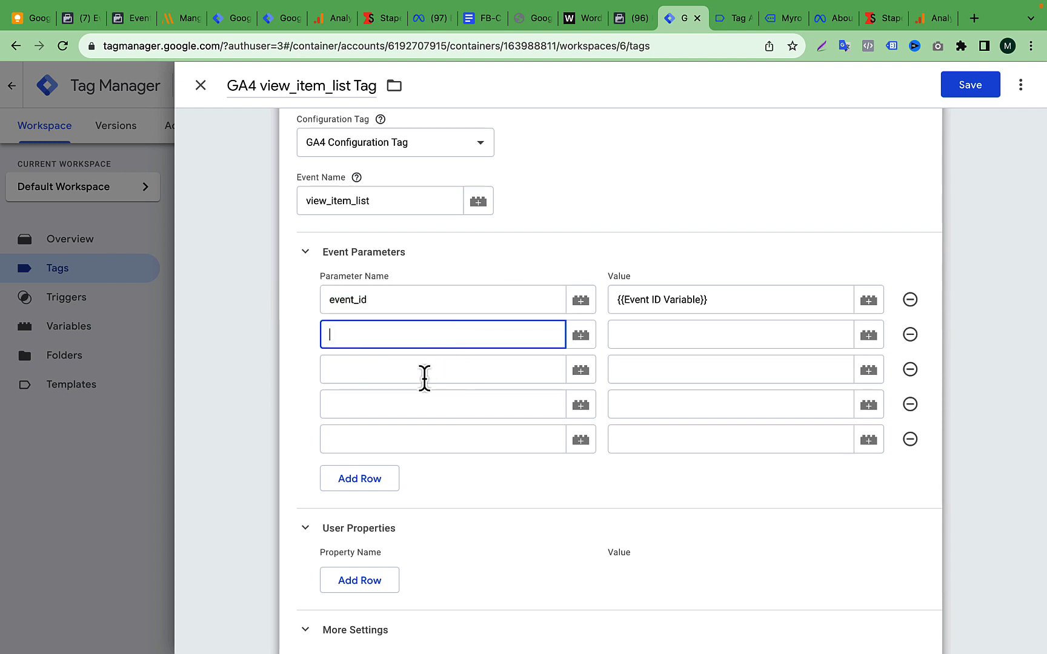
{"action": "left_click", "coordinate": [426, 372]}
{"action": "left_click", "coordinate": [435, 339]}
- Switch to the FB-CAPI notes and review the data layer variable lines
{"action": "left_click", "coordinate": [476, 21]}
{"action": "scroll", "coordinate": [378, 341], "scroll_direction": "down", "scroll_amount": 2}
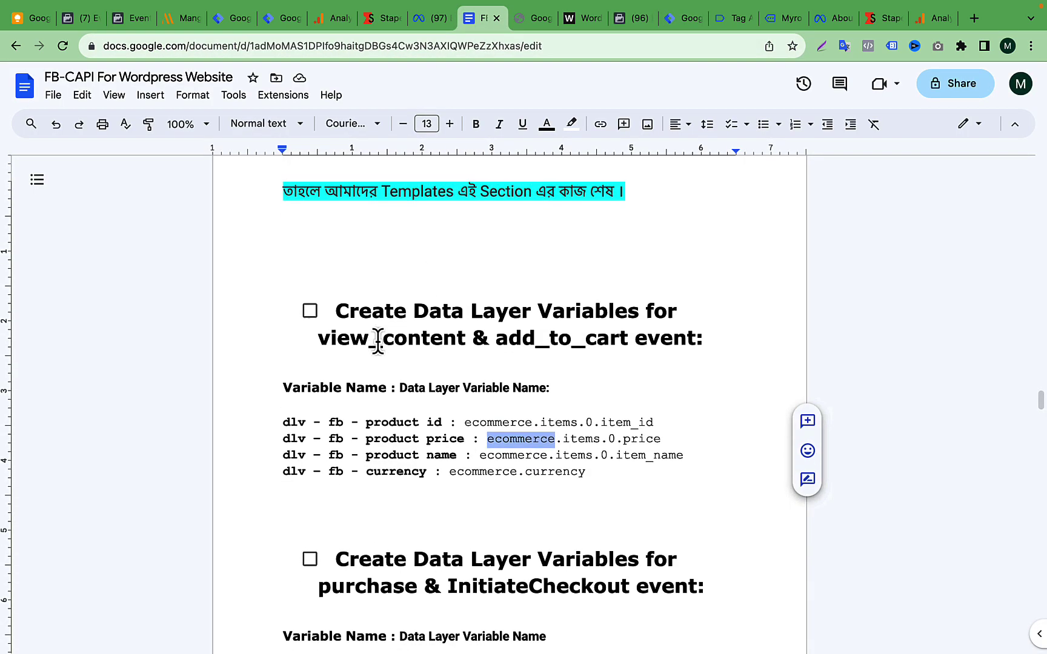
{"action": "left_click", "coordinate": [381, 397]}
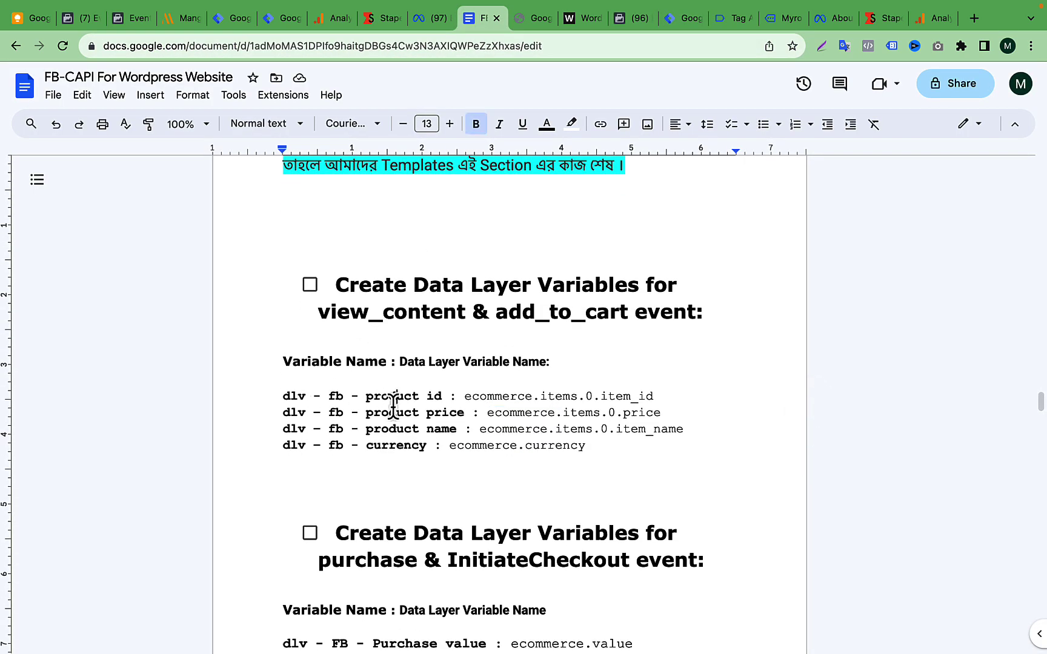
{"action": "scroll", "coordinate": [566, 411], "scroll_direction": "down", "scroll_amount": 3}
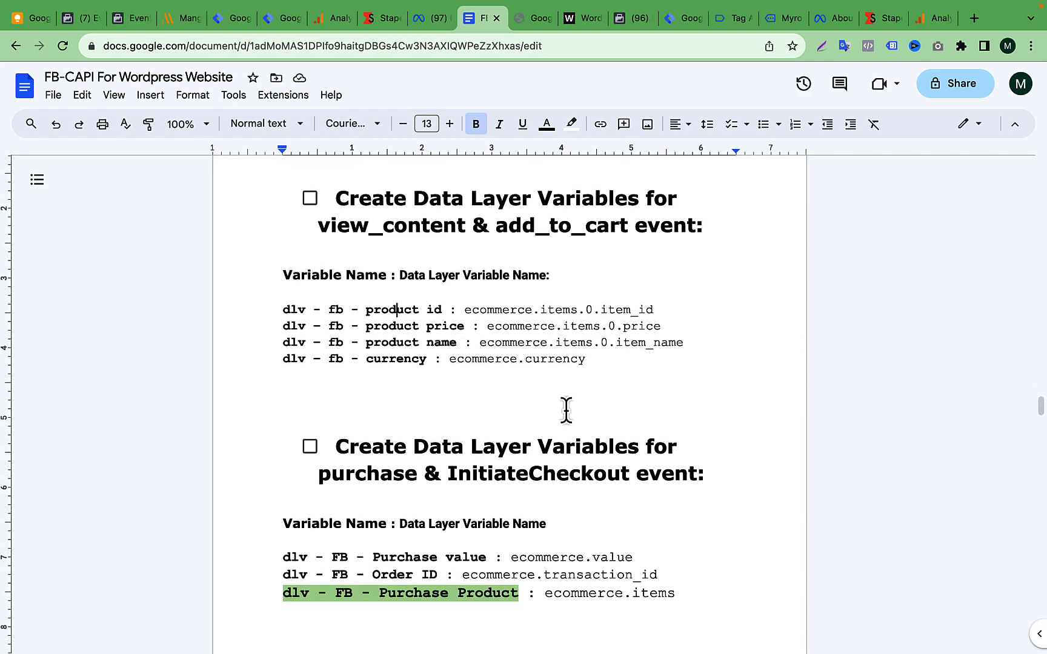
{"action": "right_click", "coordinate": [566, 411]}
{"action": "left_click", "coordinate": [286, 311]}
{"action": "left_click_drag", "start_coordinate": [283, 309], "coordinate": [611, 360]}
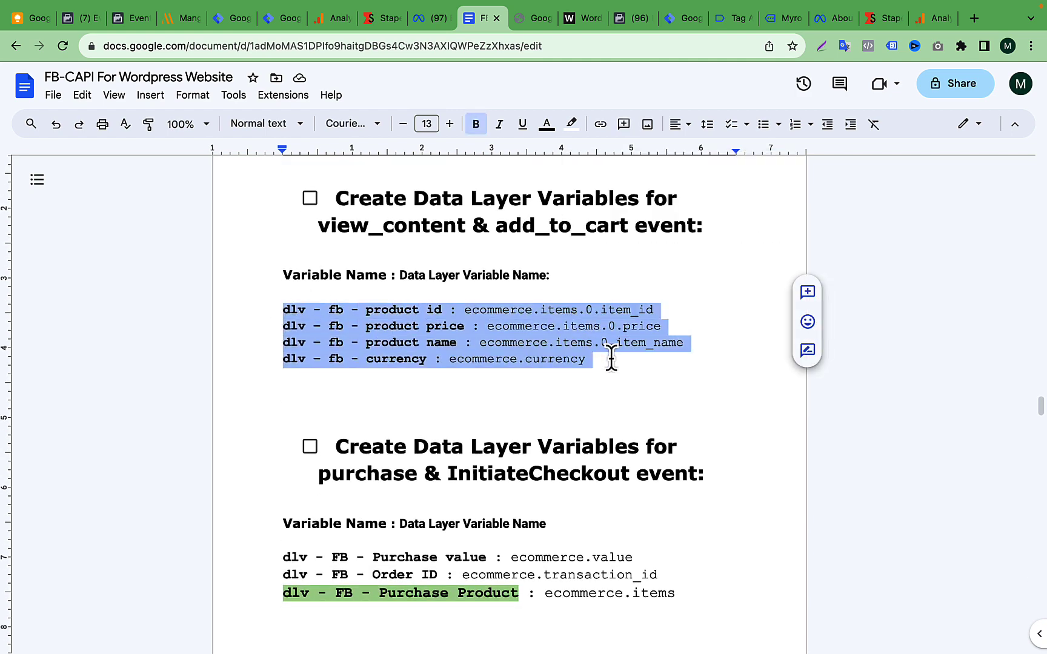
{"action": "left_click", "coordinate": [512, 311]}
- Scroll down to the Create GA4 view_item Tag parameter table
{"action": "scroll", "coordinate": [512, 312], "scroll_direction": "down", "scroll_amount": 15}
{"action": "scroll", "coordinate": [512, 312], "scroll_direction": "down", "scroll_amount": 10}
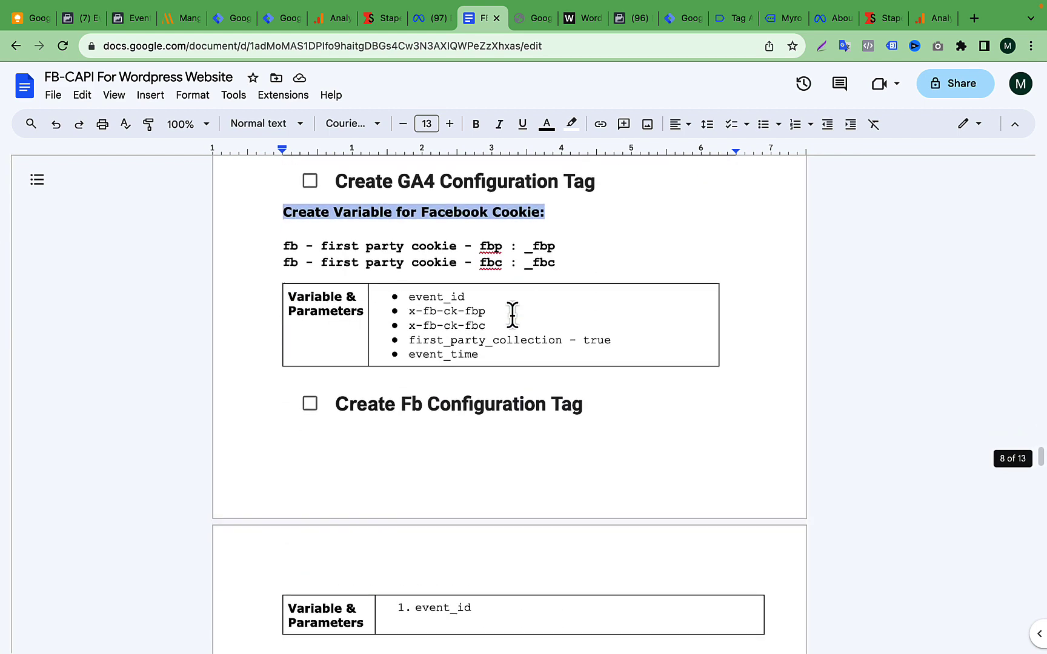
{"action": "scroll", "coordinate": [512, 313], "scroll_direction": "up", "scroll_amount": 1}
{"action": "scroll", "coordinate": [512, 314], "scroll_direction": "down", "scroll_amount": 8}
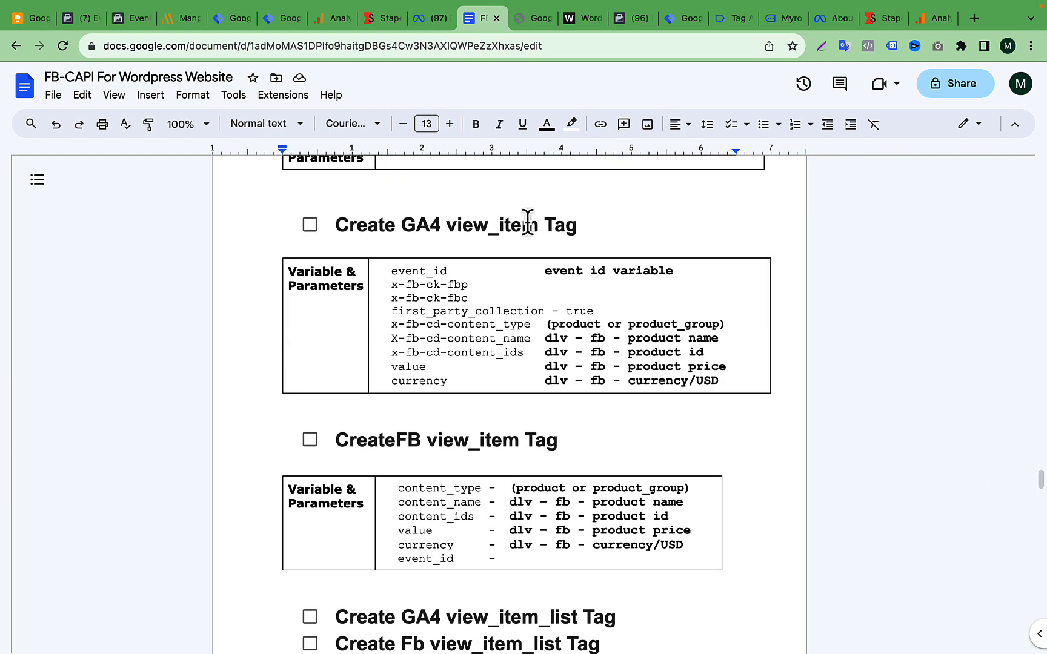
{"action": "scroll", "coordinate": [470, 394], "scroll_direction": "down", "scroll_amount": 6}
{"action": "scroll", "coordinate": [470, 395], "scroll_direction": "down", "scroll_amount": 4}
{"action": "scroll", "coordinate": [470, 394], "scroll_direction": "up", "scroll_amount": 10}
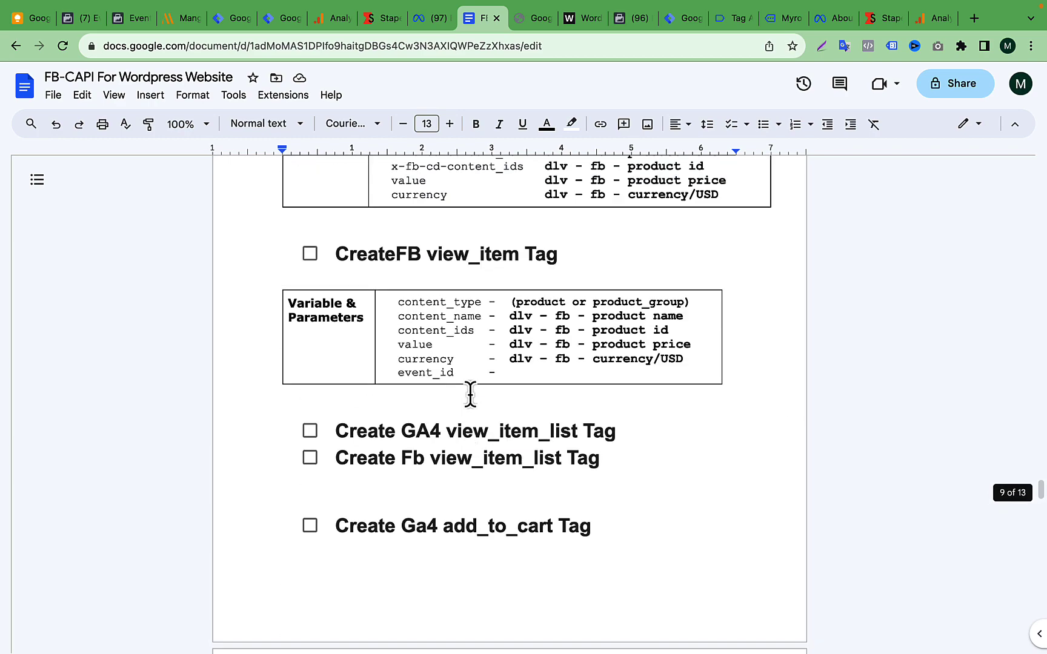
{"action": "scroll", "coordinate": [393, 421], "scroll_direction": "down", "scroll_amount": 2}
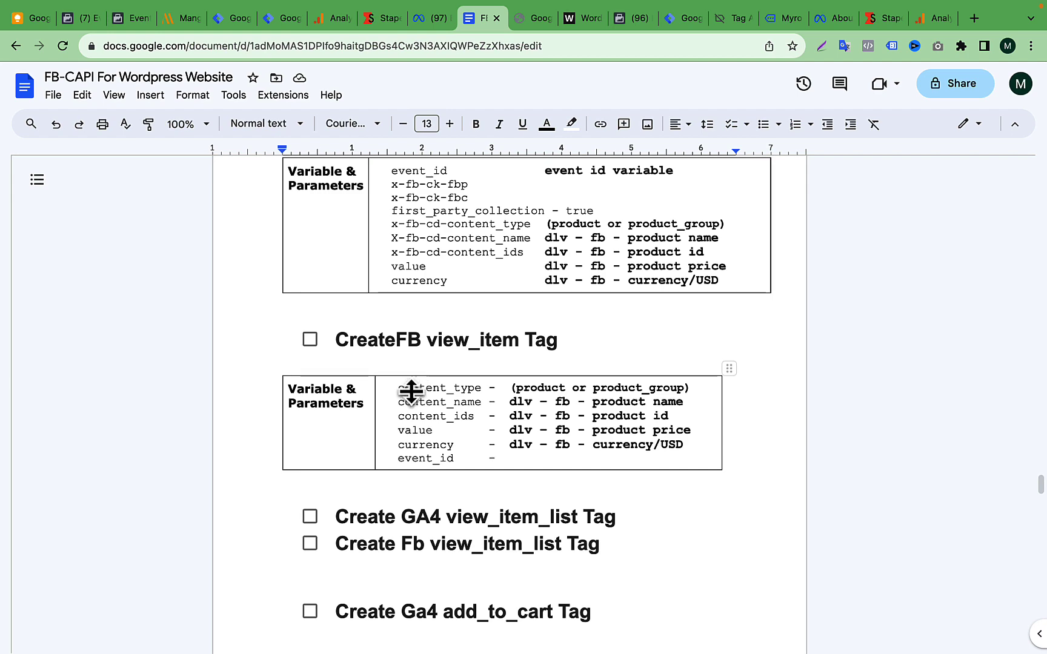
{"action": "scroll", "coordinate": [412, 390], "scroll_direction": "up", "scroll_amount": 2}
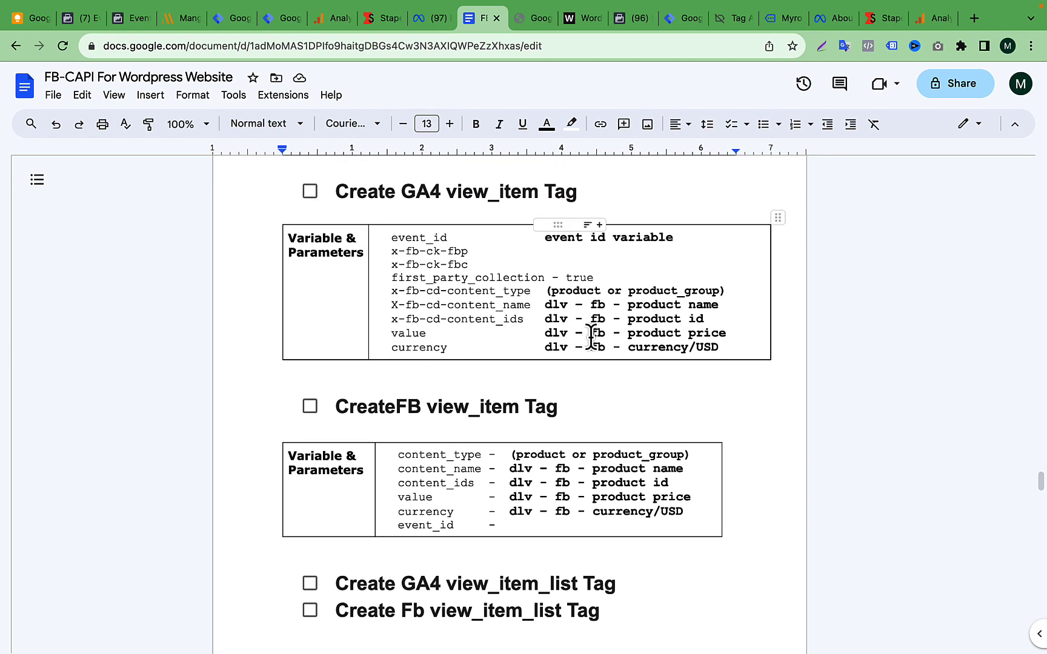
- Review the parameter names content_type, value and currency in the notes table
{"action": "triple_click", "coordinate": [444, 319]}
{"action": "triple_click", "coordinate": [452, 305]}
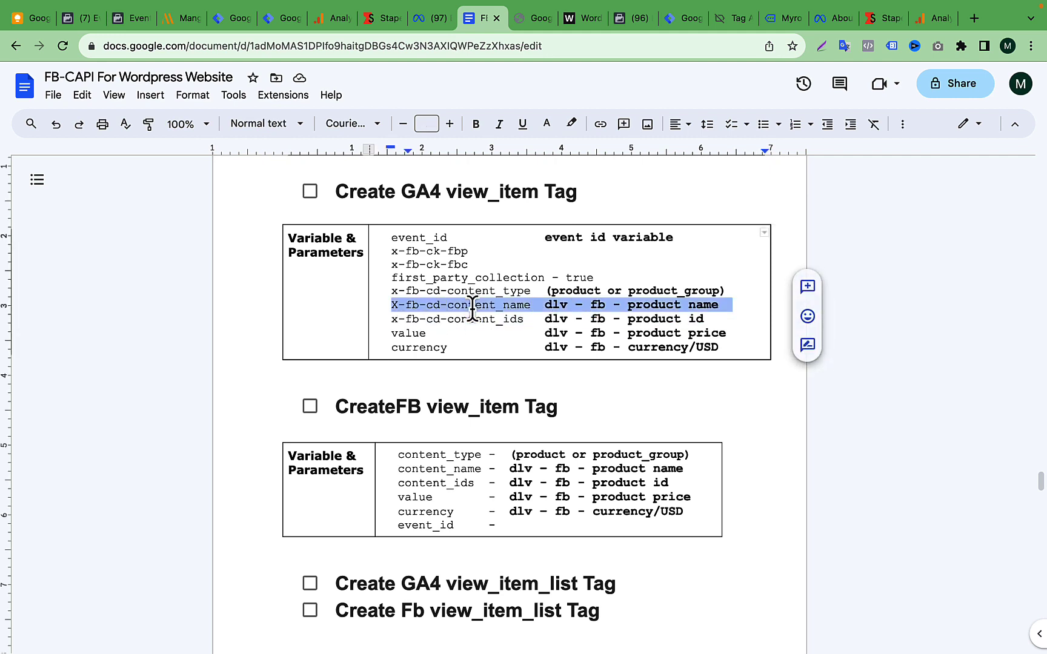
{"action": "left_click", "coordinate": [455, 300]}
{"action": "double_click", "coordinate": [454, 293]}
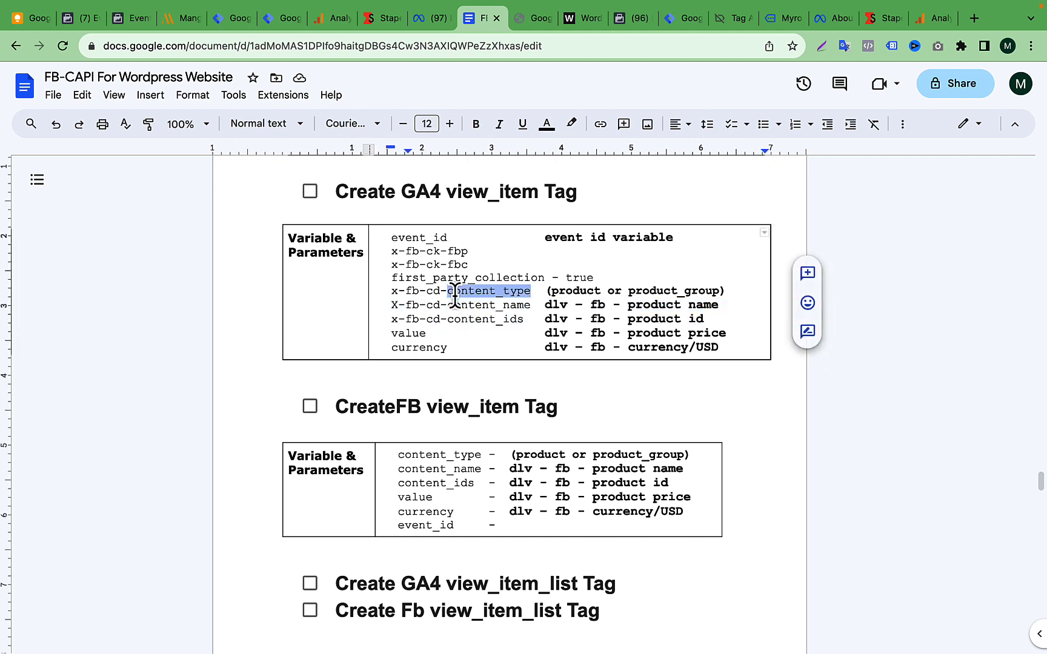
{"action": "double_click", "coordinate": [408, 333]}
{"action": "double_click", "coordinate": [427, 348]}
{"action": "left_click", "coordinate": [496, 311]}
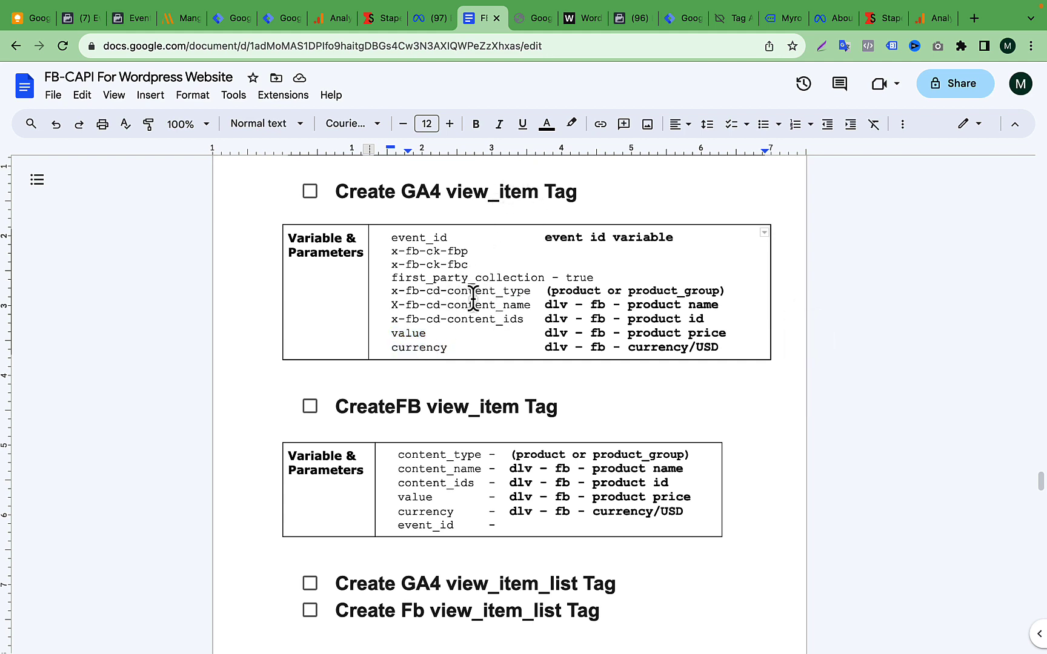
- Copy x-fb-cd-content_type from the notes into the second parameter name
{"action": "left_click_drag", "start_coordinate": [393, 294], "coordinate": [527, 298]}
{"action": "right_click", "coordinate": [494, 291]}
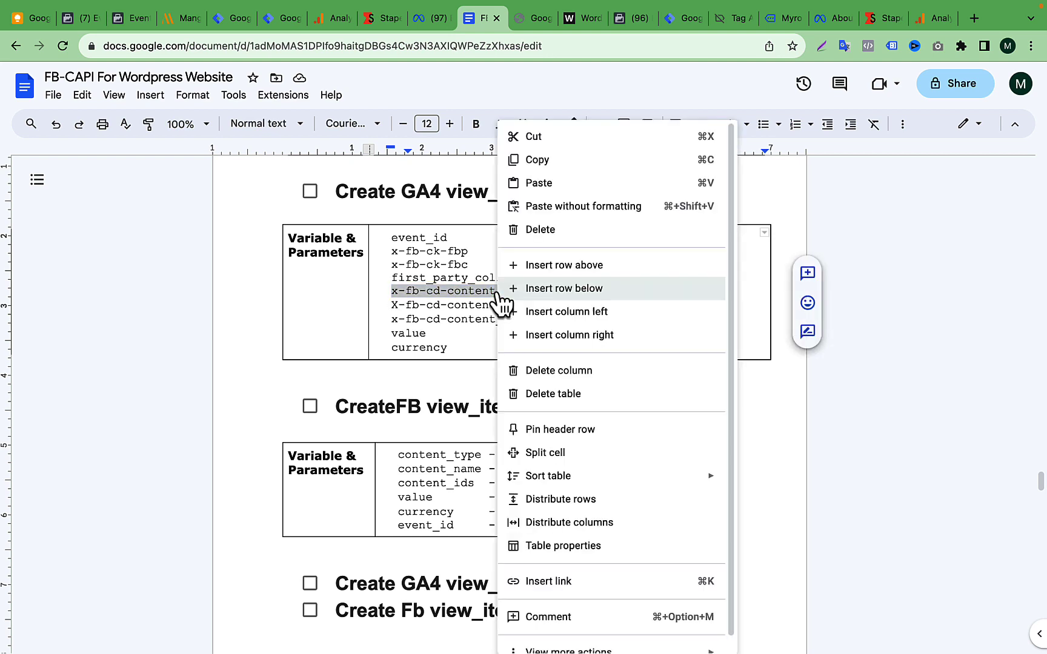
{"action": "left_click", "coordinate": [558, 162]}
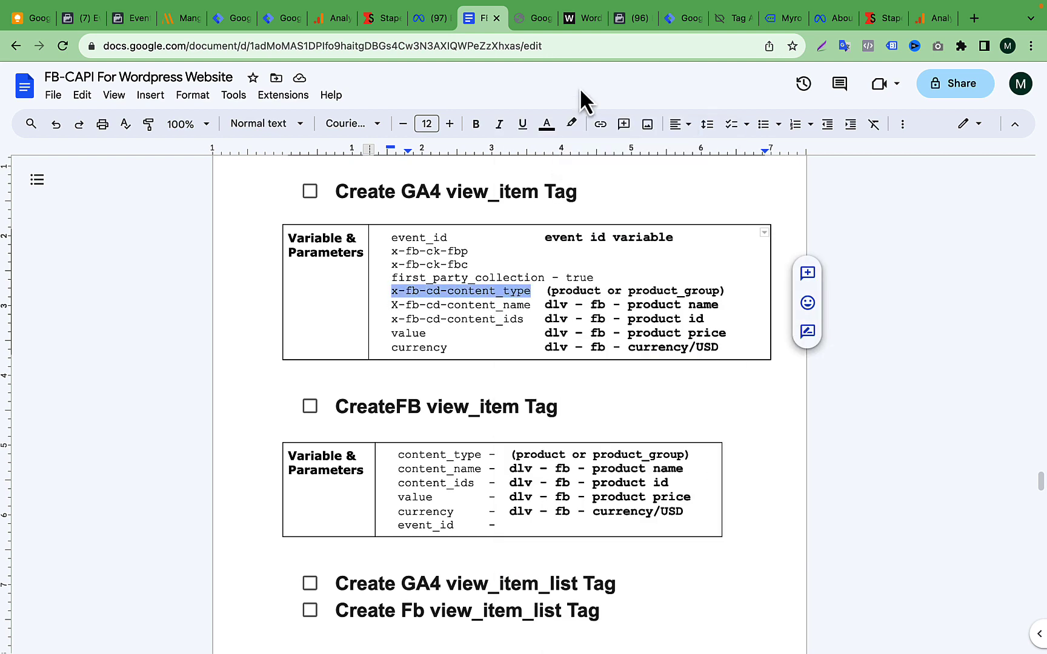
{"action": "left_click", "coordinate": [677, 22]}
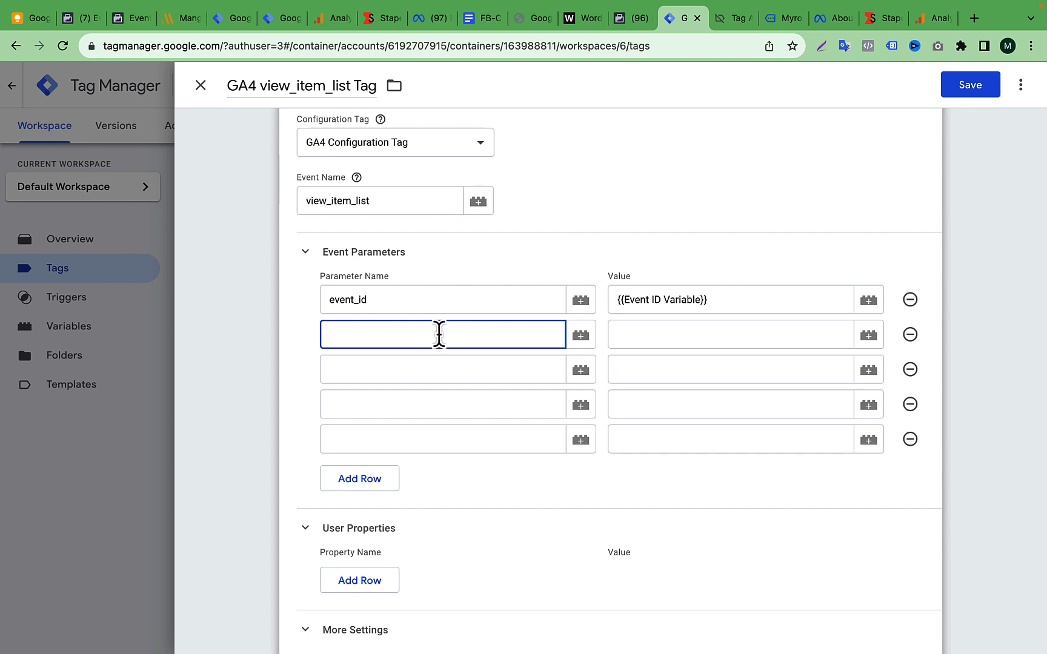
{"action": "key", "text": "super+v"}
{"action": "left_click", "coordinate": [412, 370]}
- Copy X-fb-cd-content_name from the notes for the third parameter name
{"action": "left_click", "coordinate": [479, 18]}
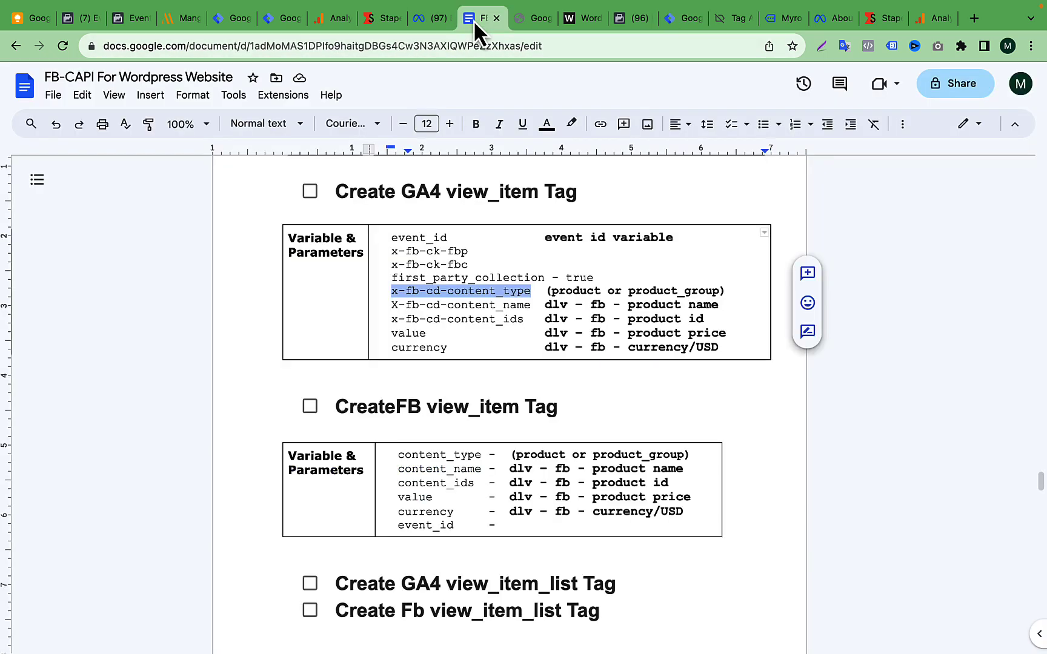
{"action": "left_click", "coordinate": [400, 303]}
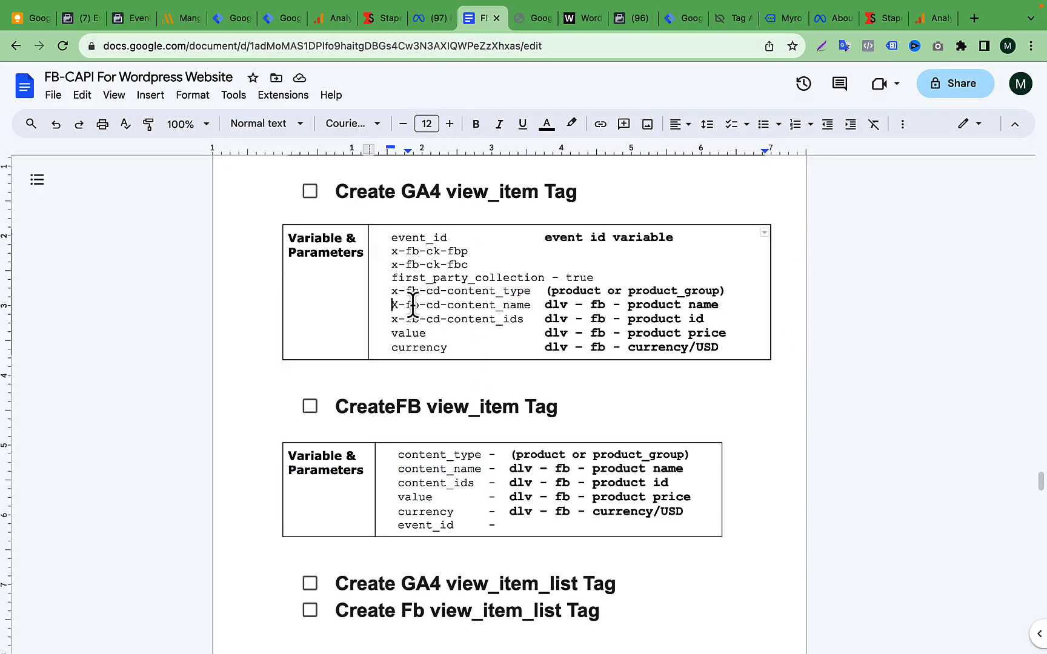
{"action": "left_click_drag", "start_coordinate": [393, 305], "coordinate": [531, 305]}
{"action": "right_click", "coordinate": [509, 304]}
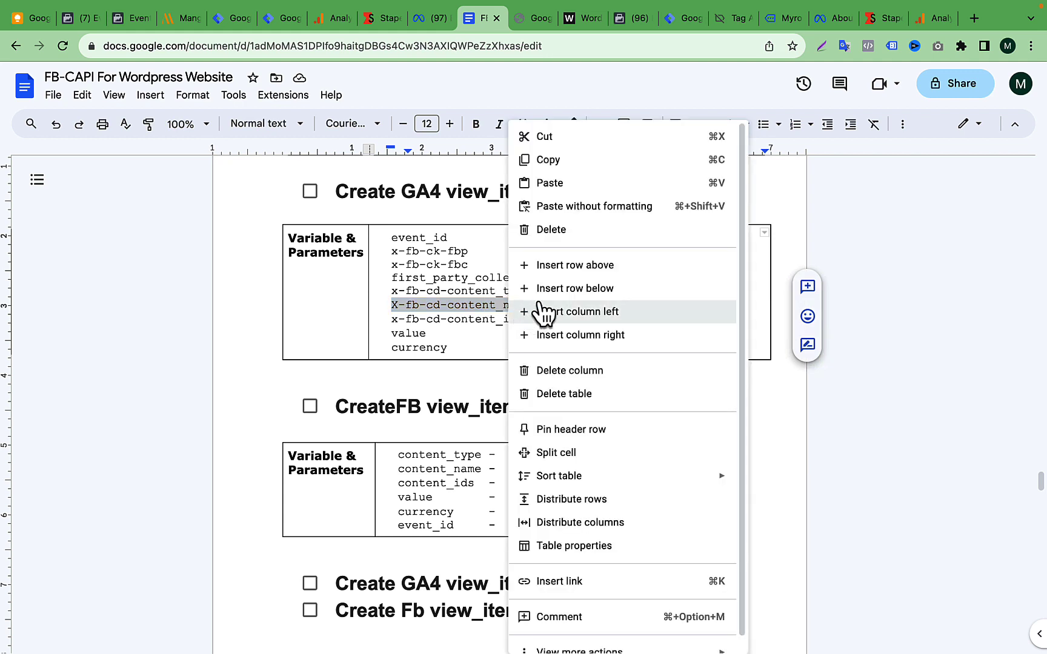
{"action": "left_click", "coordinate": [568, 161]}
{"action": "left_click", "coordinate": [690, 18]}
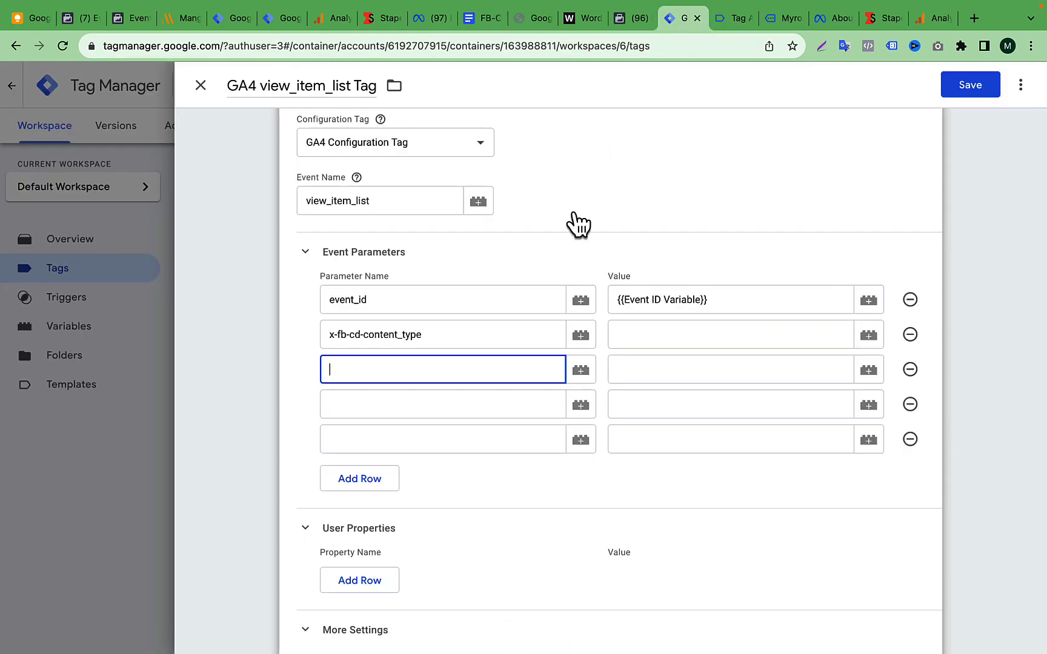
{"action": "left_click", "coordinate": [456, 412]}
- Copy x-fb-cd-content_ids from the notes into the fourth parameter name
{"action": "left_click", "coordinate": [472, 18]}
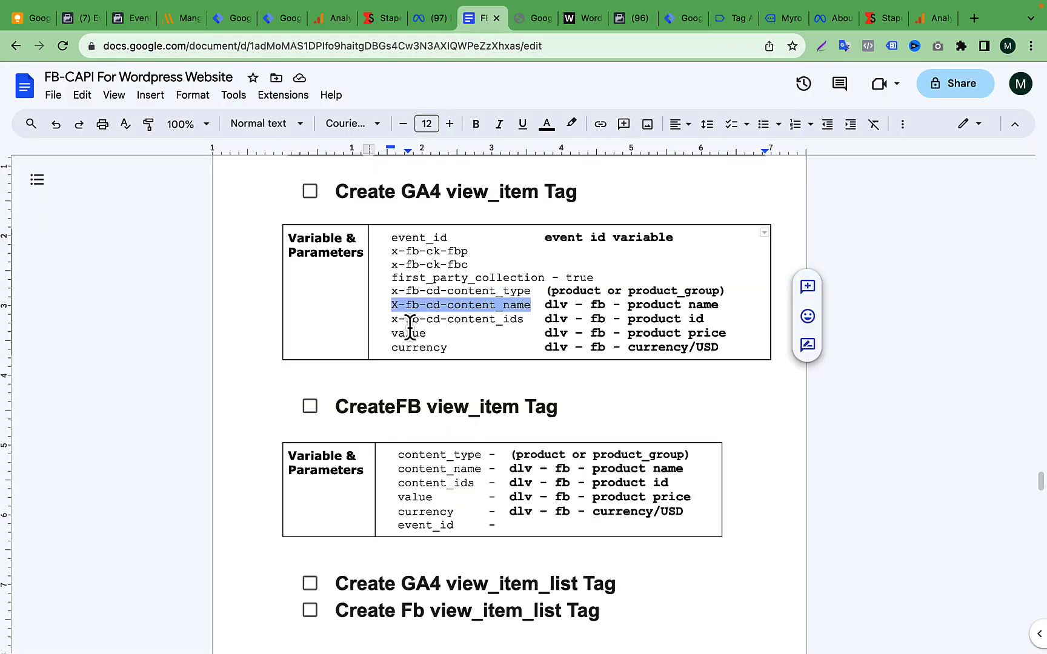
{"action": "left_click_drag", "start_coordinate": [391, 320], "coordinate": [525, 320]}
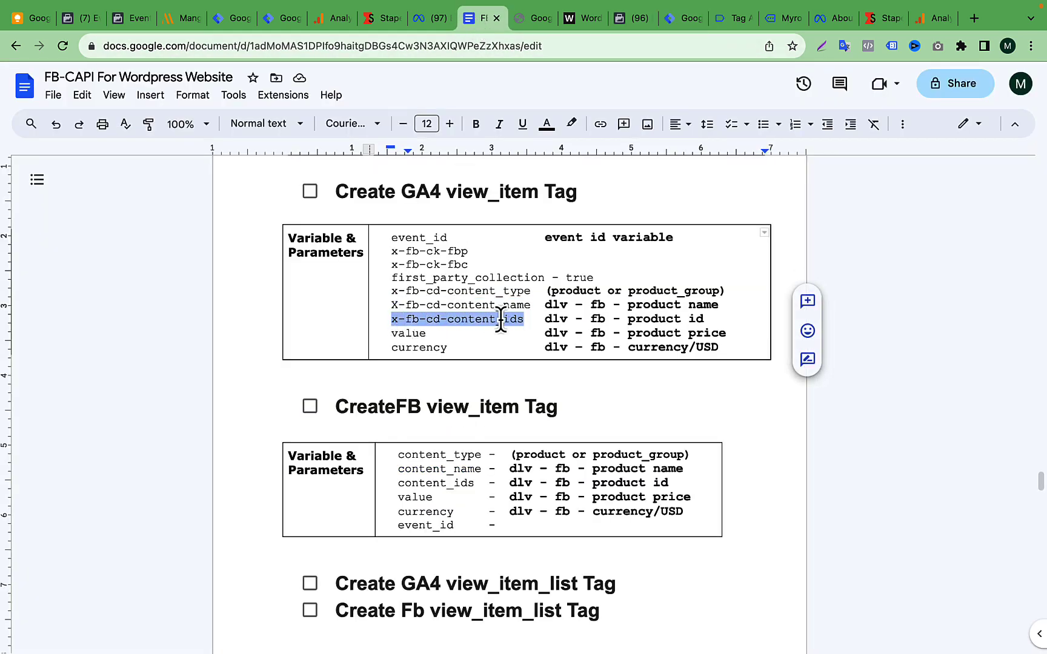
{"action": "right_click", "coordinate": [507, 319]}
{"action": "left_click", "coordinate": [555, 160]}
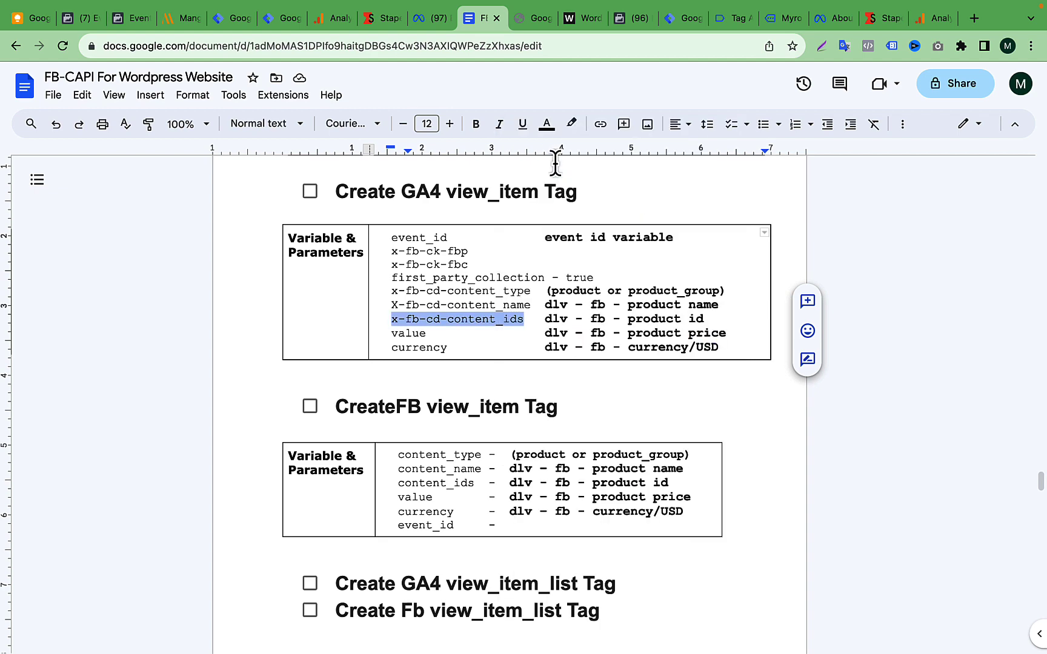
{"action": "left_click", "coordinate": [671, 19]}
{"action": "key", "text": "super+v"}
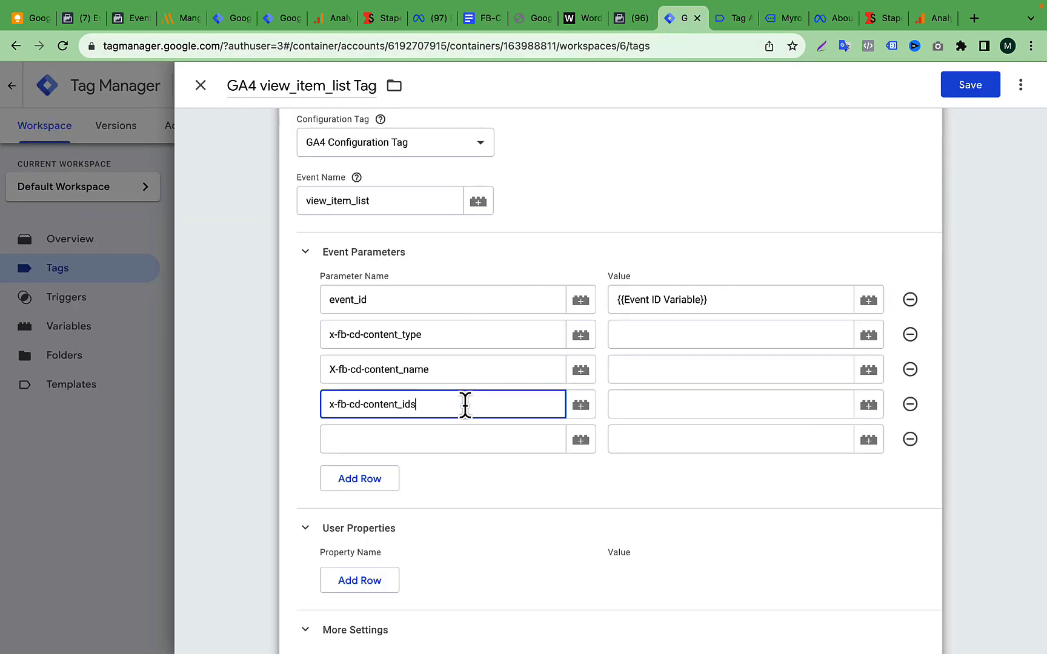
{"action": "left_click", "coordinate": [462, 439]}
- Copy 'value' from the notes for the fifth name and add a sixth row
{"action": "left_click", "coordinate": [460, 26]}
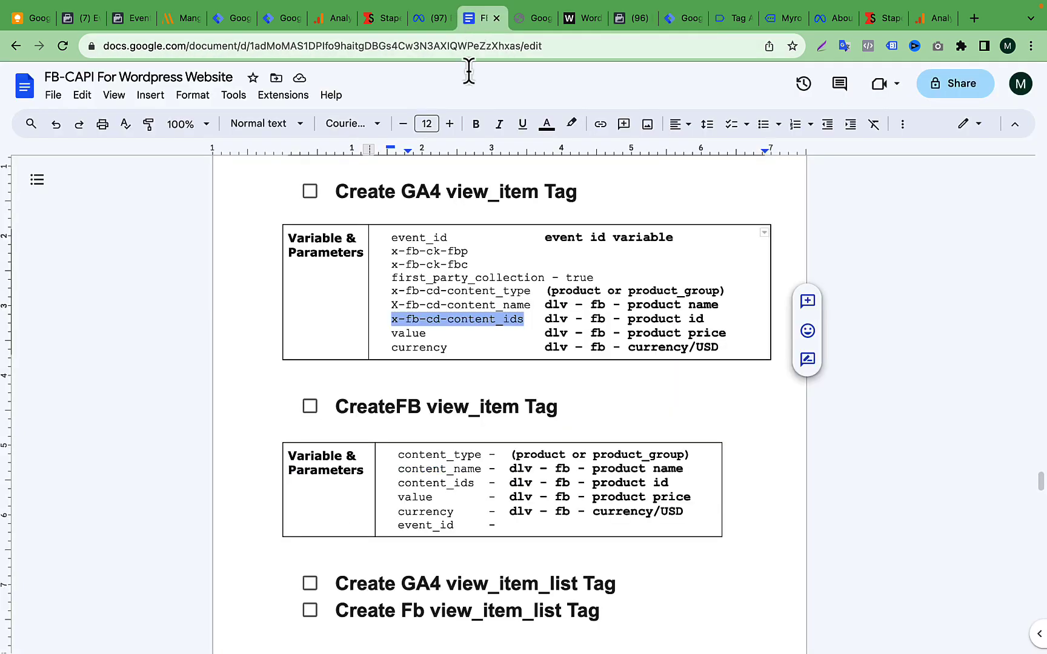
{"action": "double_click", "coordinate": [417, 333]}
{"action": "right_click", "coordinate": [416, 333]}
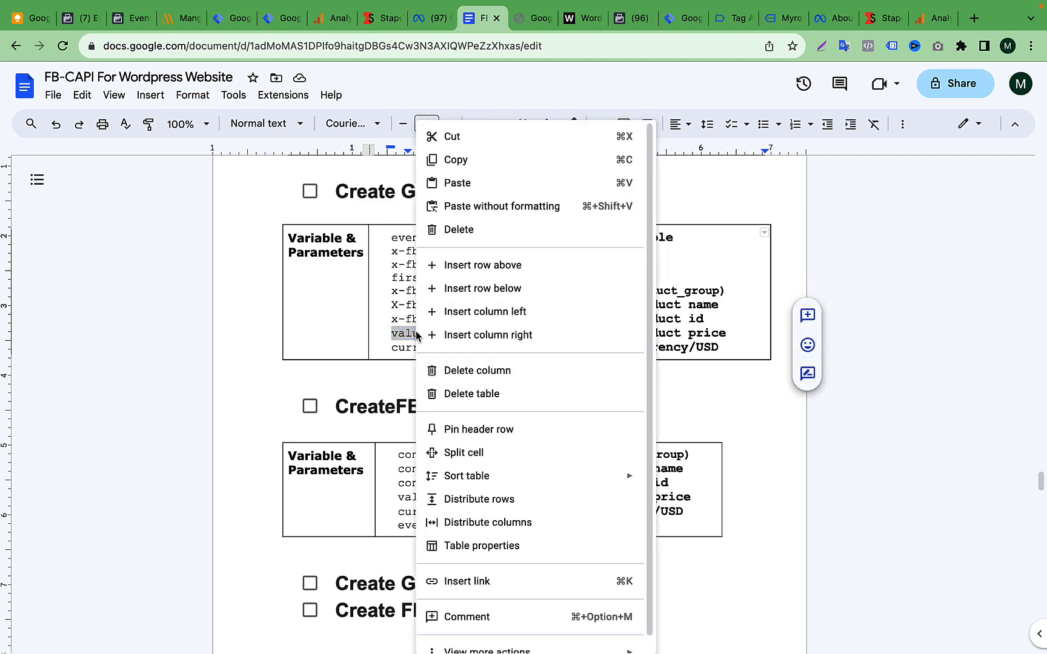
{"action": "left_click", "coordinate": [473, 162]}
{"action": "left_click", "coordinate": [670, 21]}
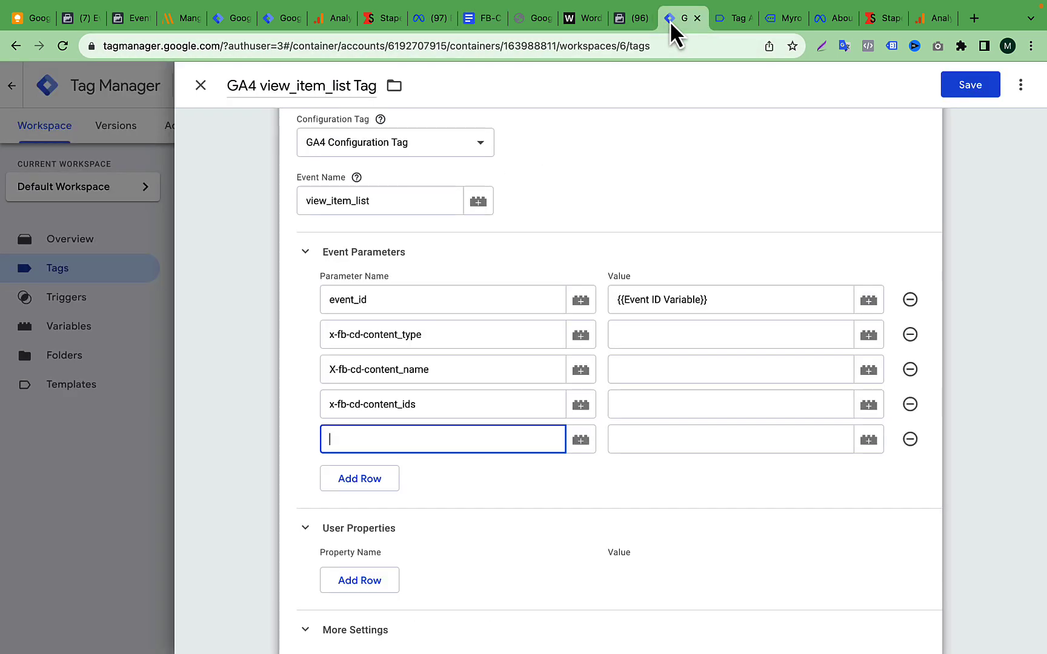
{"action": "left_click", "coordinate": [370, 485]}
- Copy the word 'currency' from the notes table for the sixth parameter name
{"action": "left_click", "coordinate": [467, 27]}
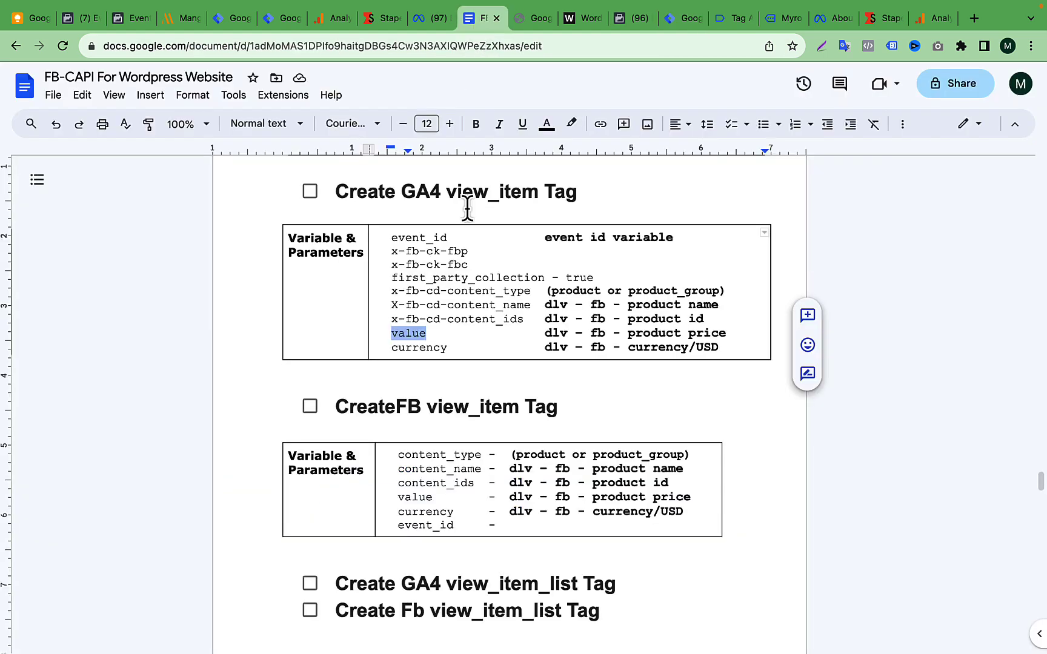
{"action": "triple_click", "coordinate": [426, 348]}
{"action": "right_click", "coordinate": [426, 348]}
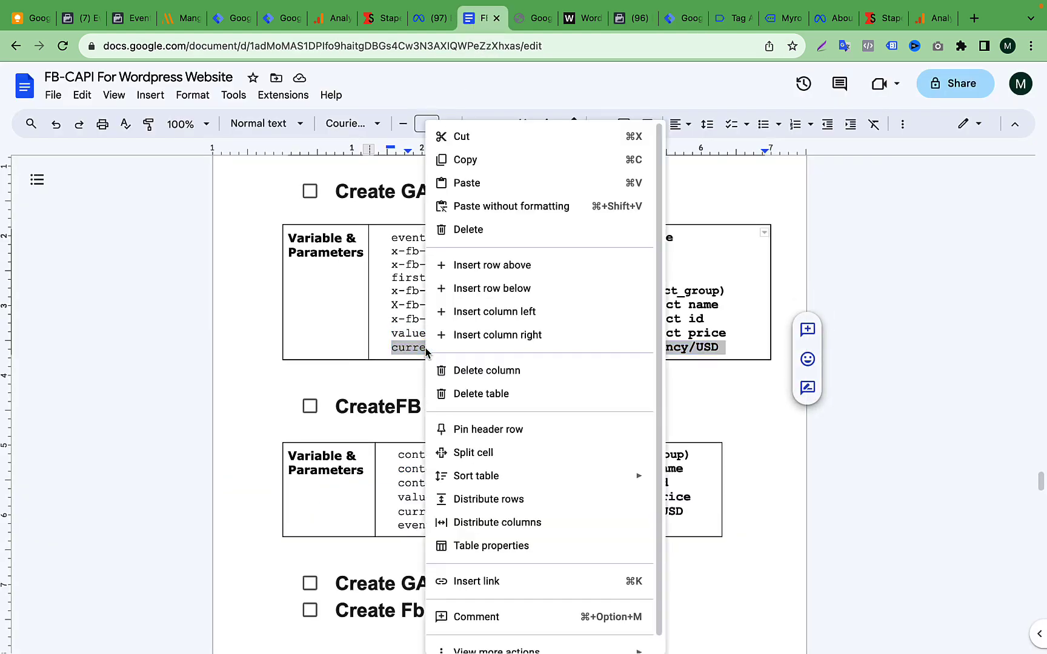
{"action": "left_click", "coordinate": [410, 349]}
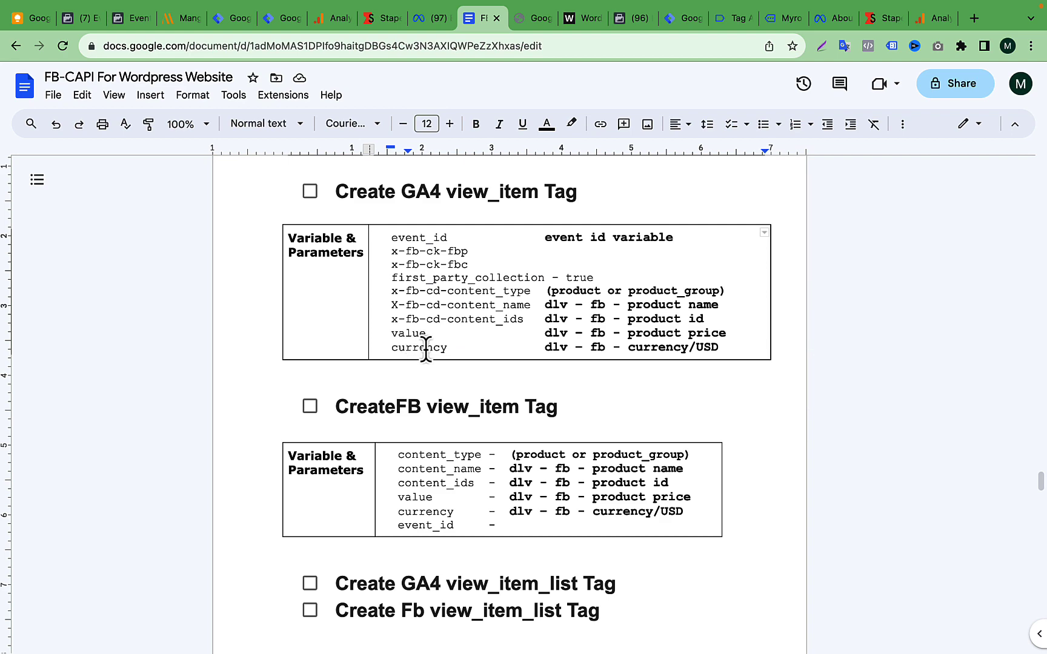
{"action": "right_click", "coordinate": [426, 349]}
{"action": "double_click", "coordinate": [414, 349]}
{"action": "right_click", "coordinate": [414, 349]}
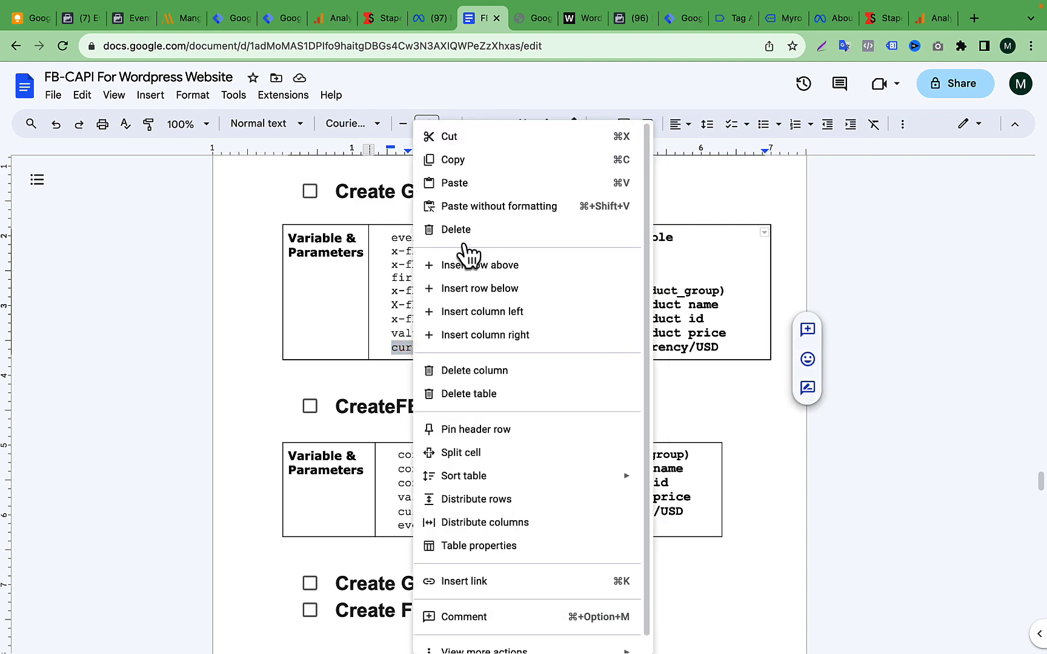
{"action": "left_click", "coordinate": [467, 161]}
{"action": "left_click", "coordinate": [680, 18]}
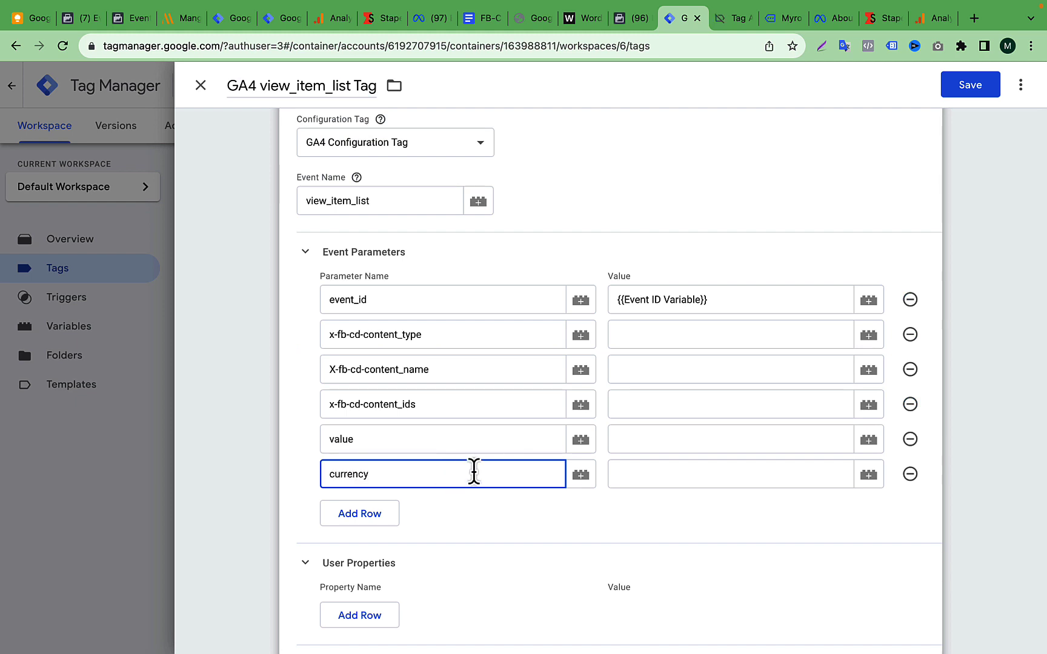
{"action": "scroll", "coordinate": [486, 482], "scroll_direction": "down", "scroll_amount": 1}
{"action": "scroll", "coordinate": [485, 482], "scroll_direction": "up", "scroll_amount": 4}
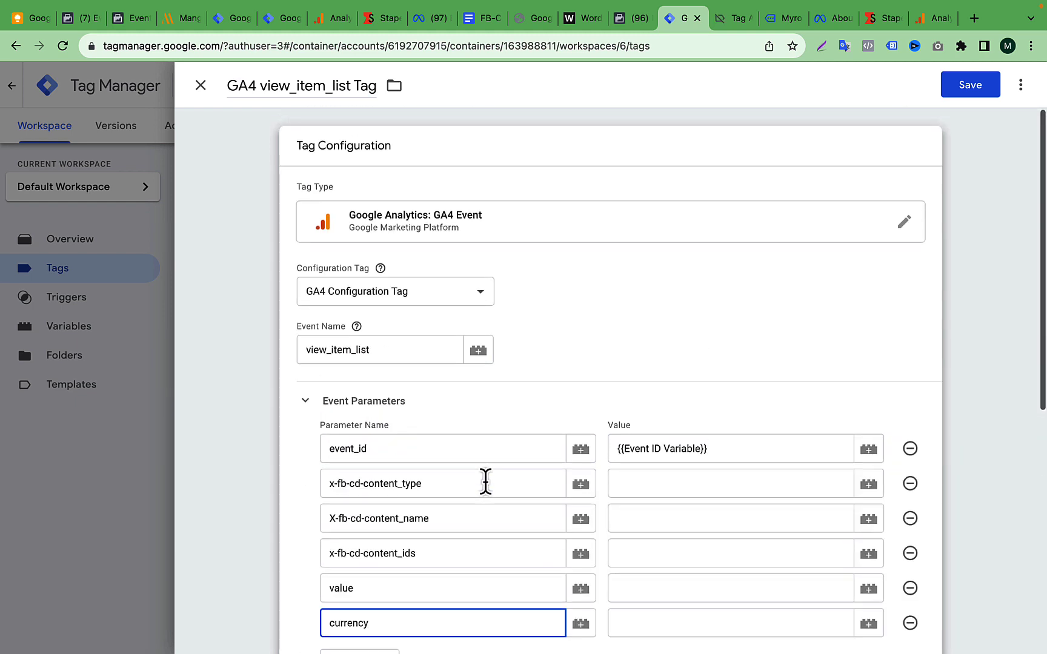
{"action": "scroll", "coordinate": [614, 322], "scroll_direction": "down", "scroll_amount": 7}
{"action": "scroll", "coordinate": [614, 322], "scroll_direction": "up", "scroll_amount": 7}
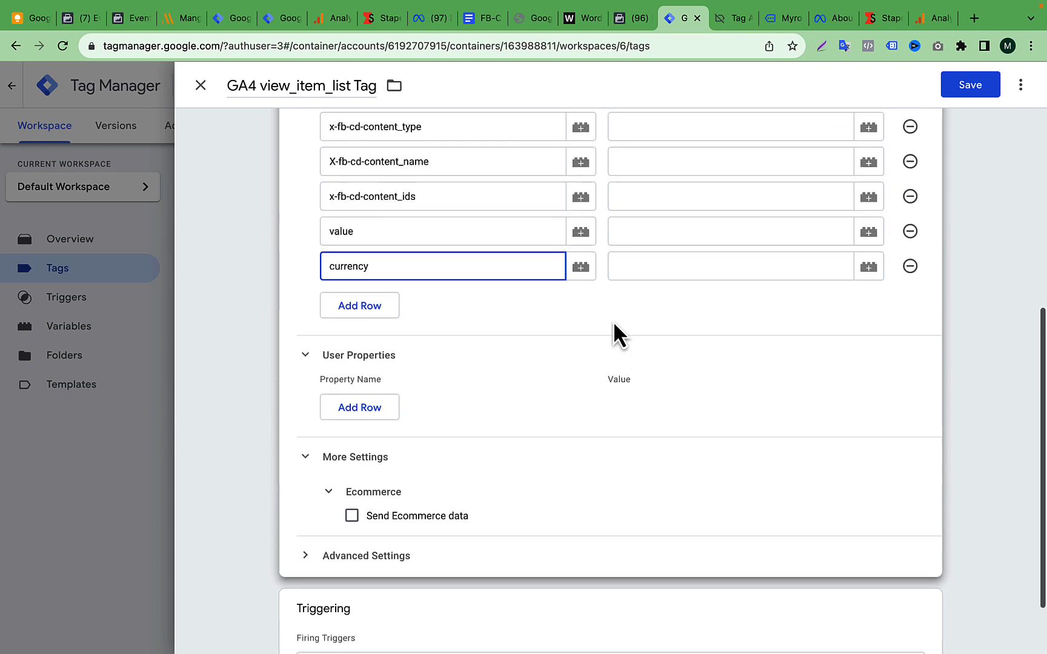
{"action": "scroll", "coordinate": [614, 322], "scroll_direction": "down", "scroll_amount": 6}
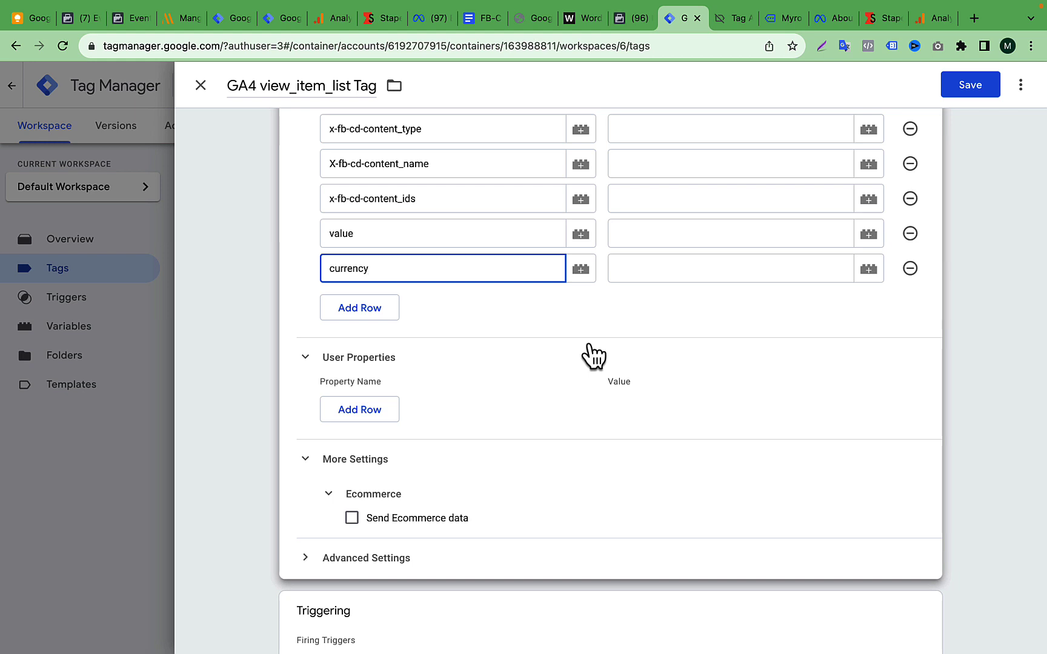
{"action": "scroll", "coordinate": [593, 357], "scroll_direction": "up", "scroll_amount": 2}
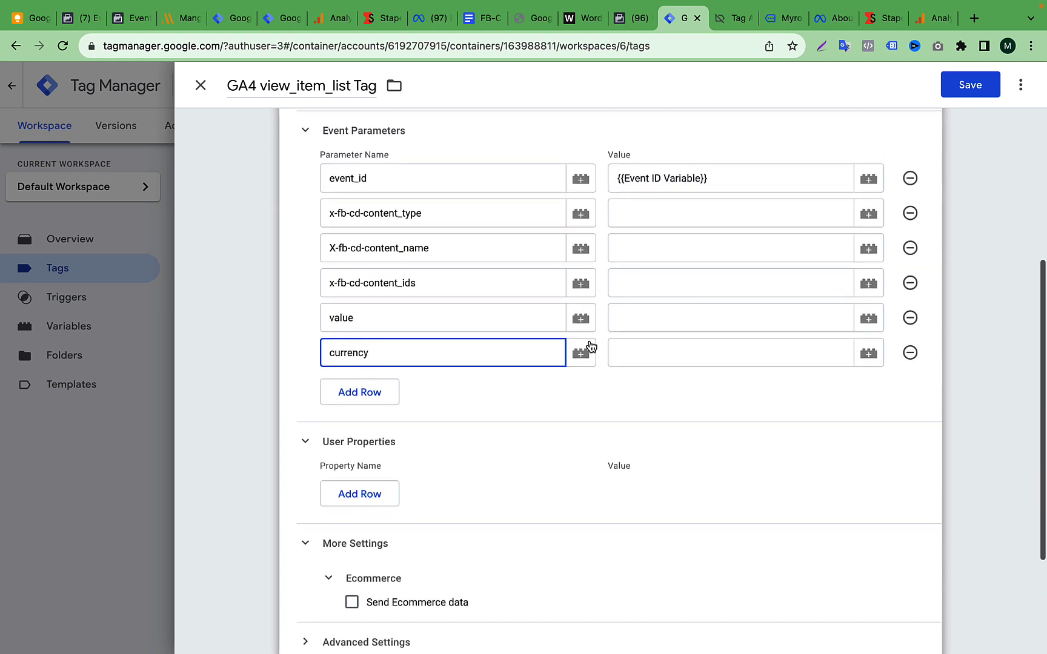
{"action": "scroll", "coordinate": [589, 345], "scroll_direction": "up", "scroll_amount": 1}
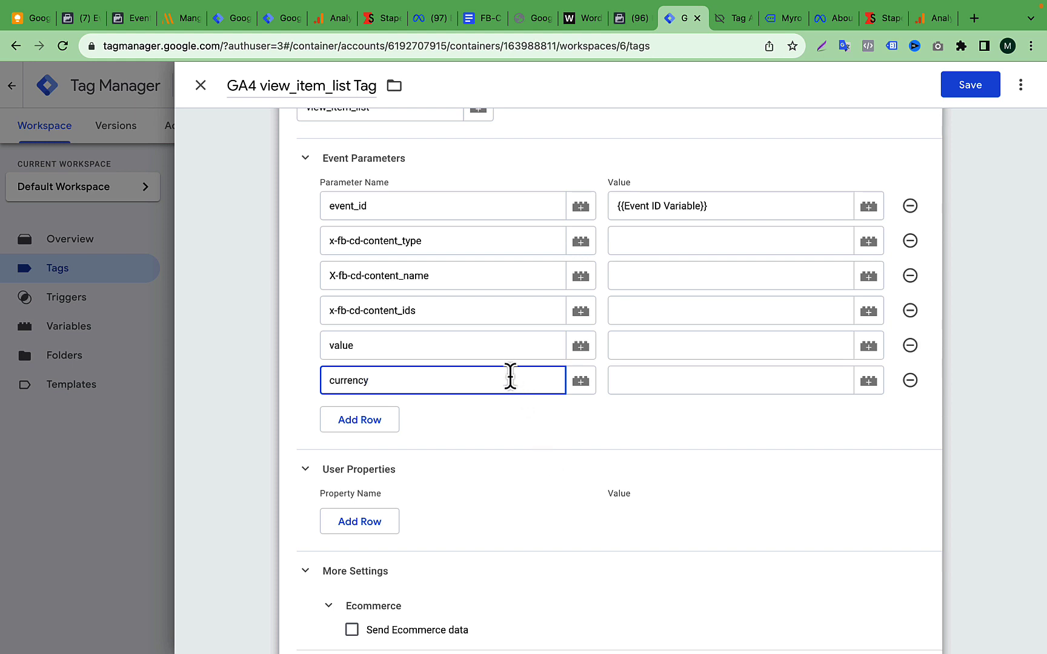
{"action": "left_click_drag", "start_coordinate": [362, 242], "coordinate": [425, 242]}
- Look up the suggested product content type in the view_item notes table
{"action": "left_click", "coordinate": [480, 23]}
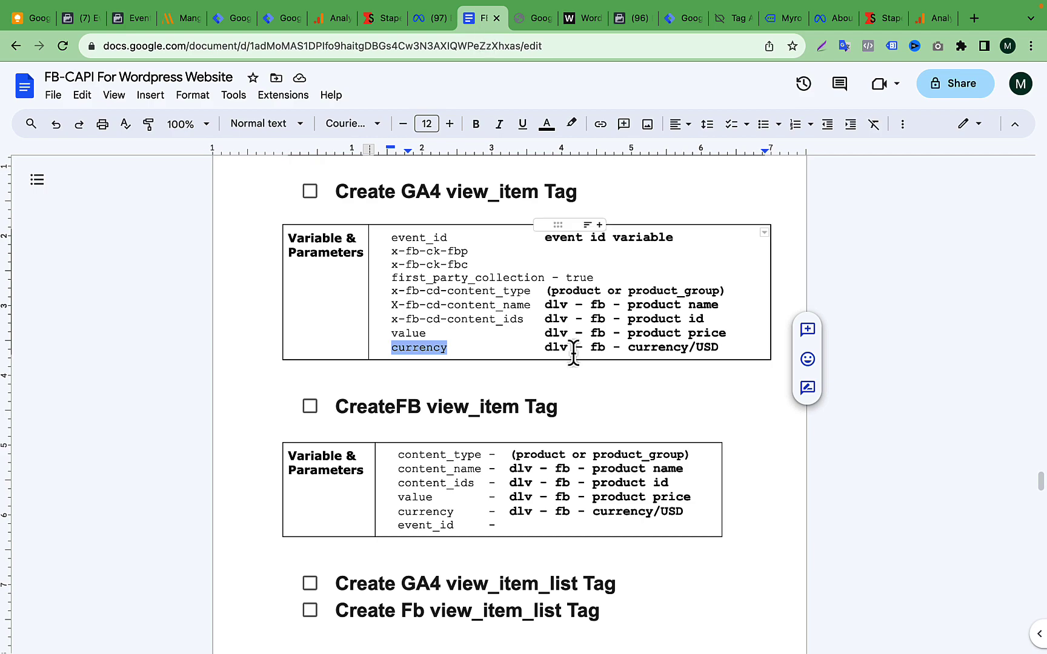
{"action": "scroll", "coordinate": [573, 351], "scroll_direction": "up", "scroll_amount": 20}
{"action": "scroll", "coordinate": [574, 351], "scroll_direction": "up", "scroll_amount": 10}
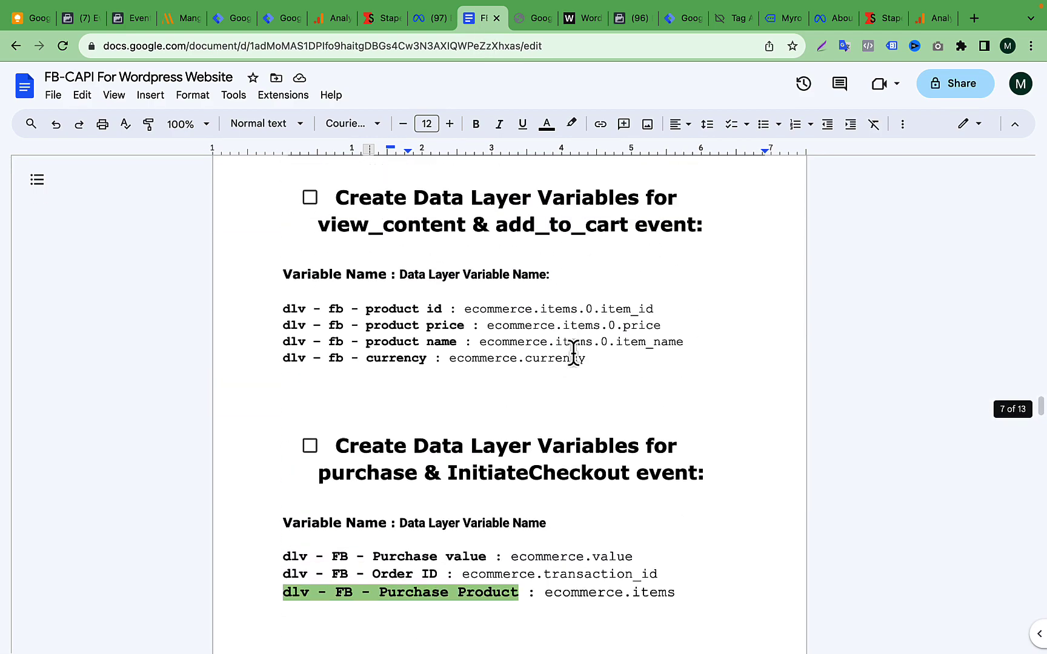
{"action": "scroll", "coordinate": [574, 352], "scroll_direction": "down", "scroll_amount": 2}
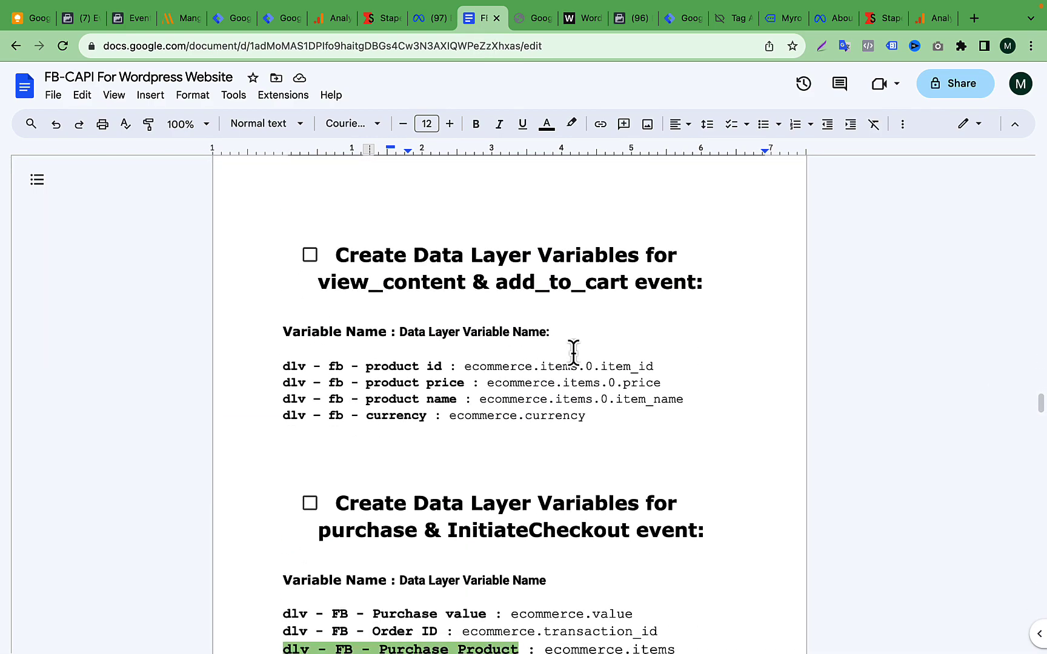
{"action": "scroll", "coordinate": [477, 378], "scroll_direction": "down", "scroll_amount": 15}
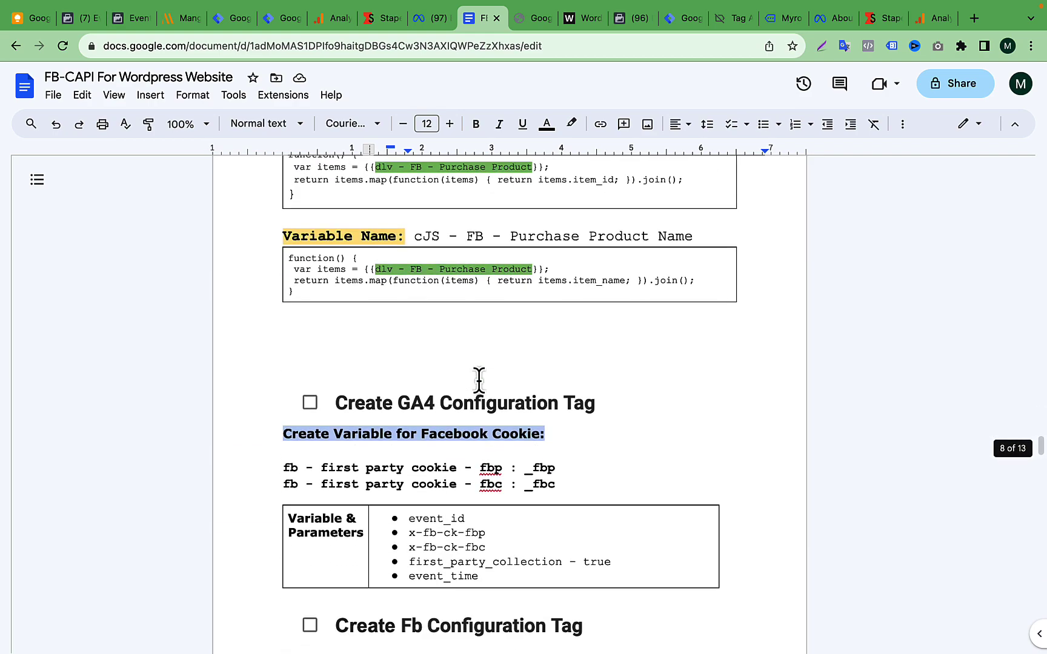
{"action": "scroll", "coordinate": [478, 380], "scroll_direction": "down", "scroll_amount": 10}
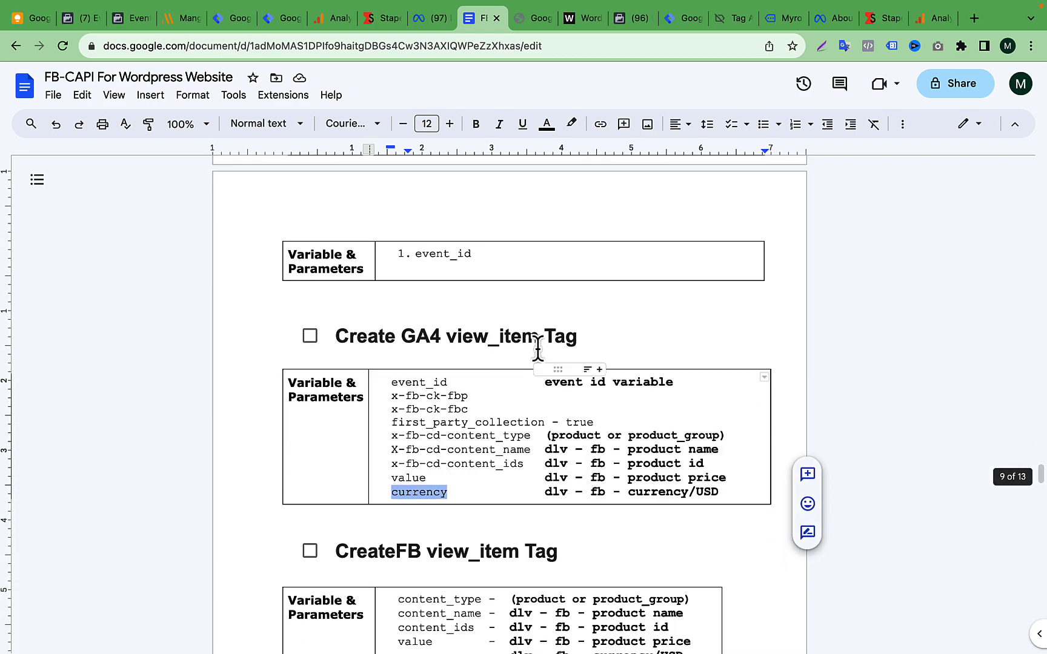
{"action": "scroll", "coordinate": [538, 348], "scroll_direction": "down", "scroll_amount": 3}
{"action": "left_click", "coordinate": [573, 339]}
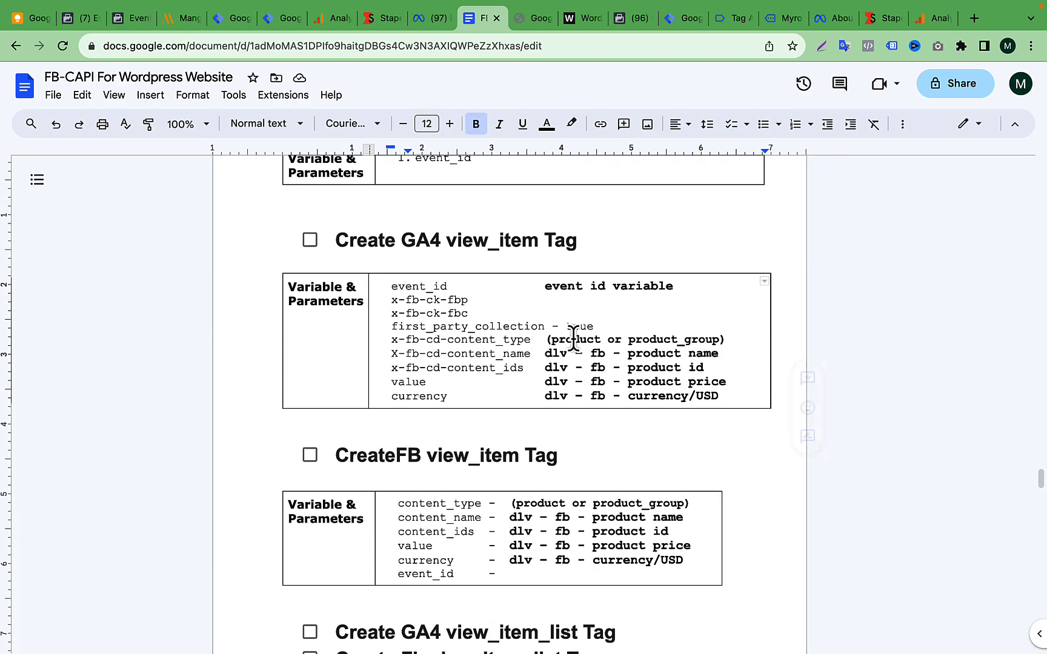
- Enter product as the x-fb-cd-content_type value in the view_item_list tag
{"action": "left_click", "coordinate": [682, 22]}
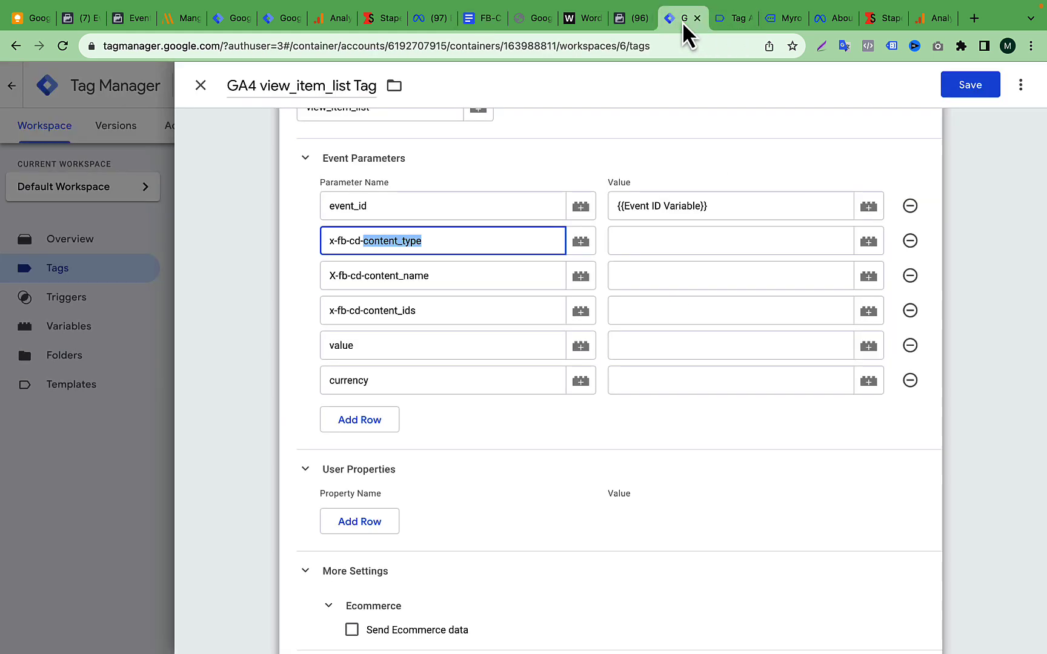
{"action": "left_click", "coordinate": [677, 241]}
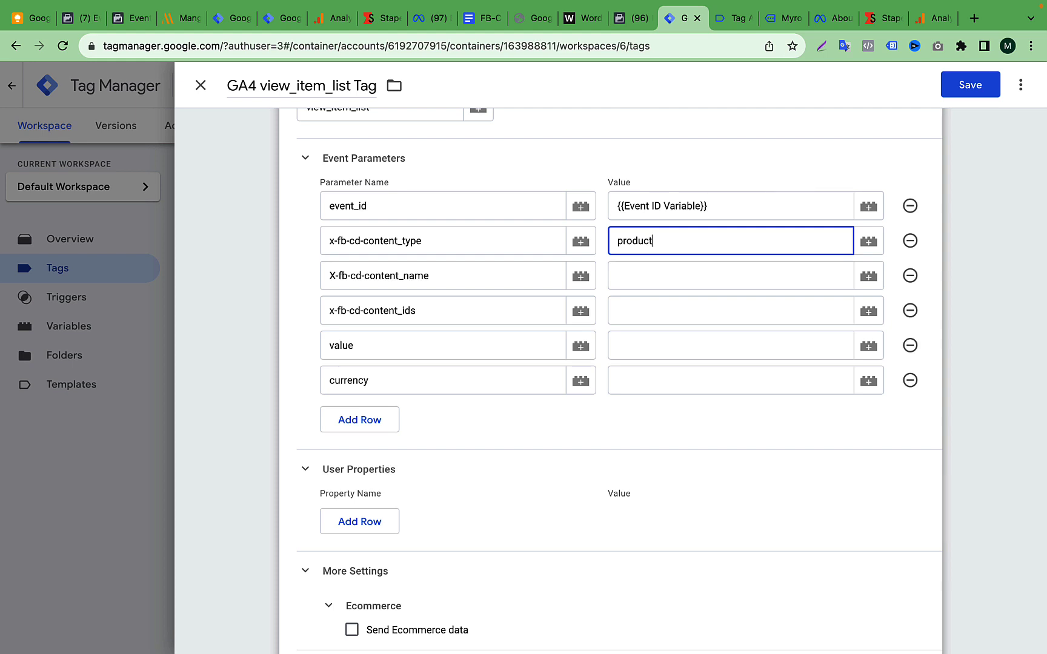
{"action": "left_click", "coordinate": [498, 274]}
{"action": "left_click", "coordinate": [475, 312]}
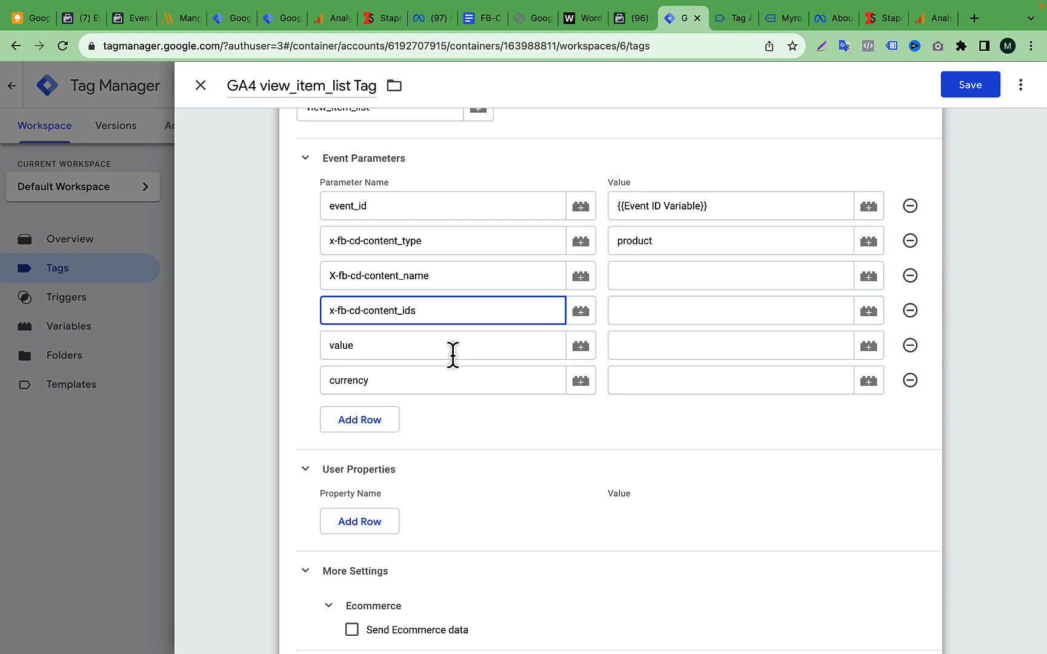
{"action": "left_click", "coordinate": [456, 382]}
{"action": "left_click", "coordinate": [475, 17]}
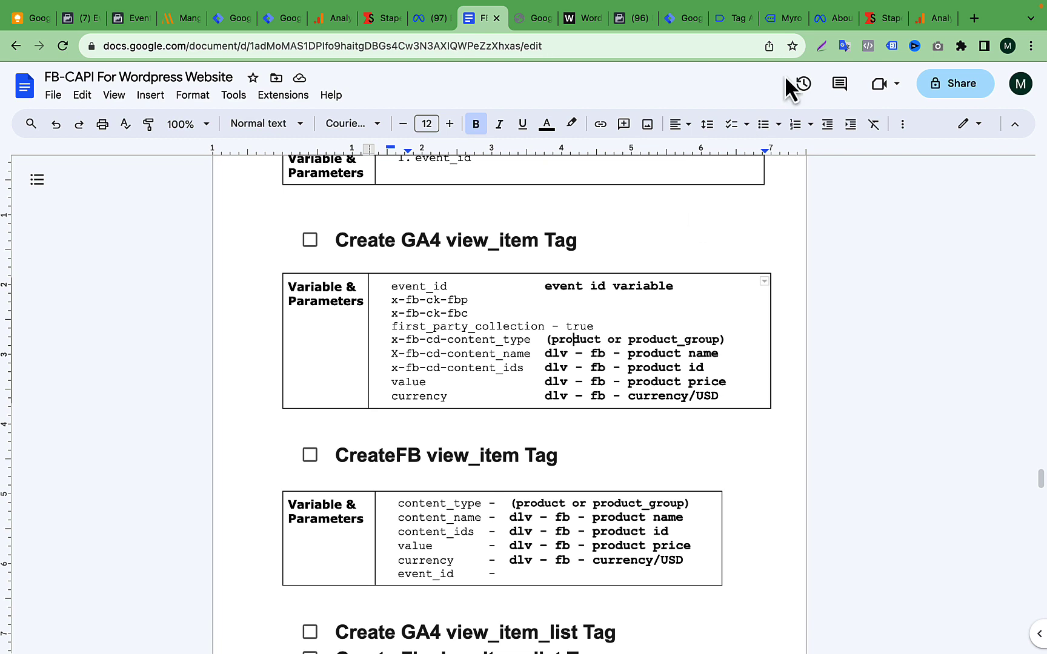
{"action": "left_click", "coordinate": [681, 19]}
{"action": "left_click", "coordinate": [673, 276]}
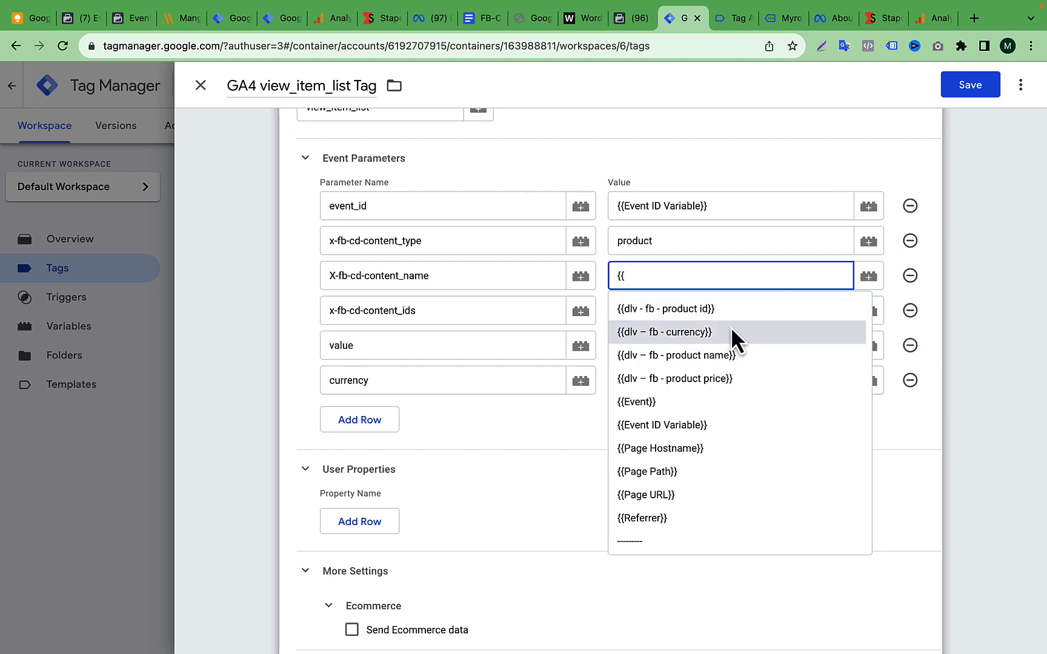
- Map content_name to {{dlv – fb - product name}} and content_ids to {{dlv - fb - product id}}
{"action": "left_click", "coordinate": [868, 276]}
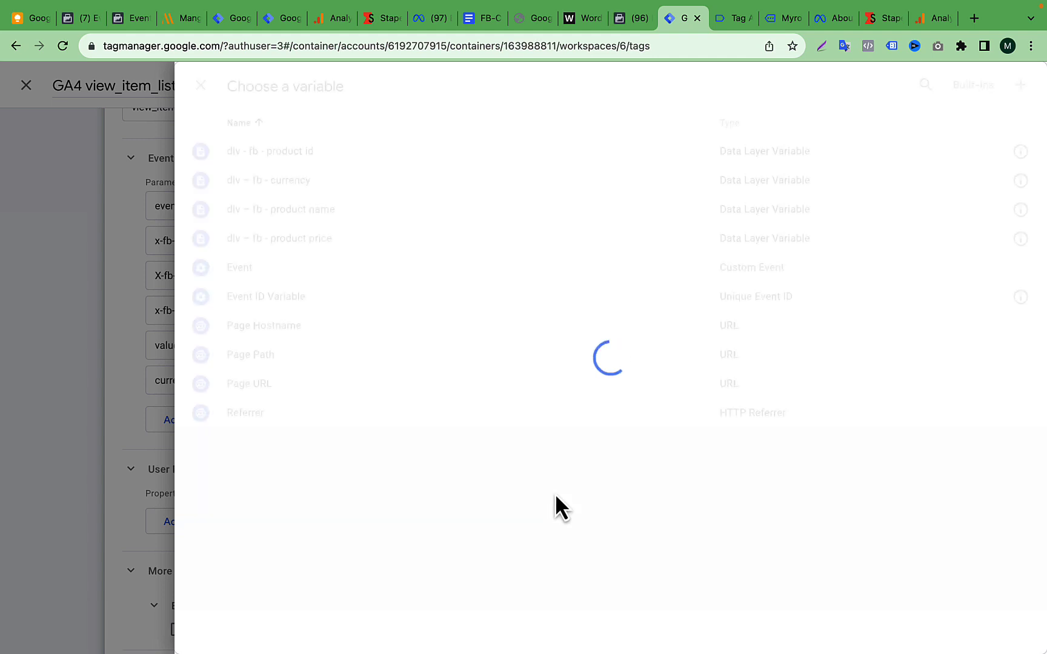
{"action": "left_click", "coordinate": [154, 338]}
{"action": "left_click", "coordinate": [691, 275]}
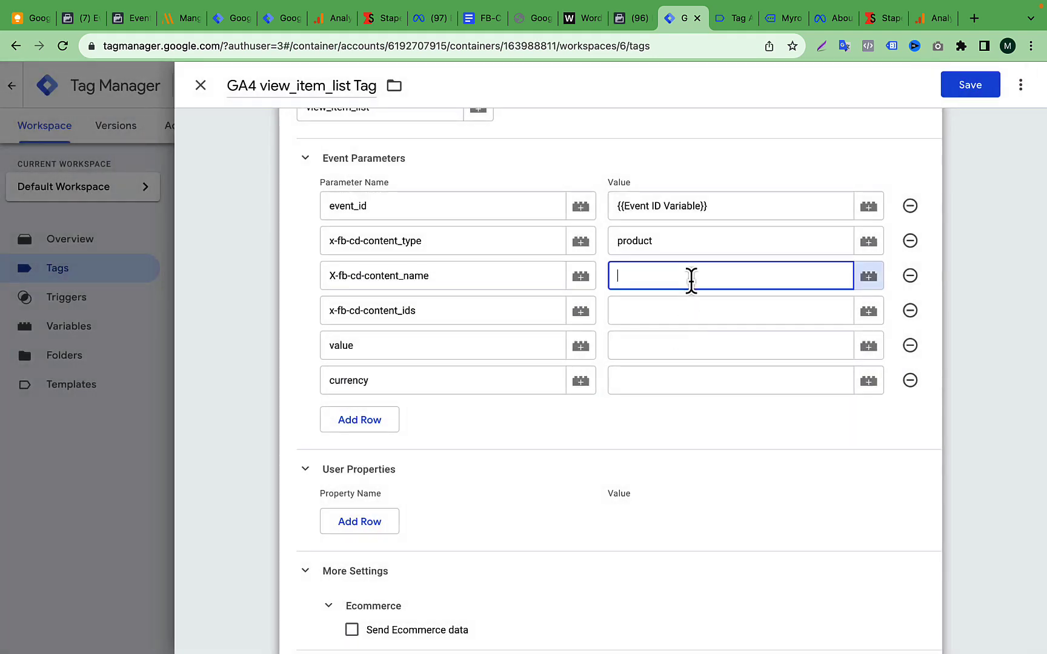
{"action": "type", "text": "{{"}
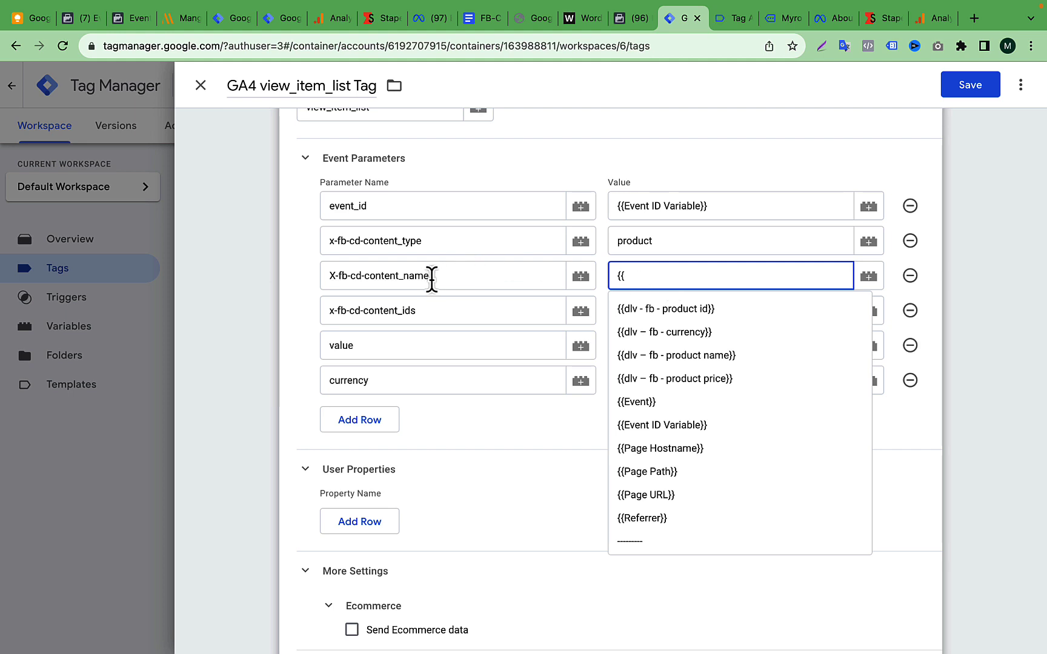
{"action": "left_click", "coordinate": [727, 355]}
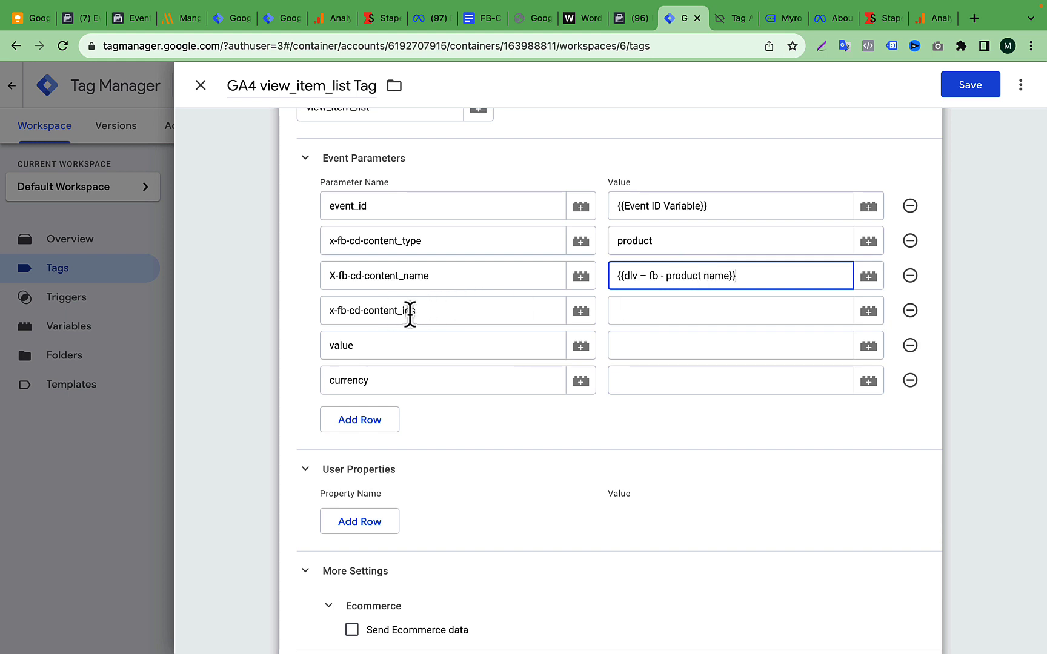
{"action": "left_click", "coordinate": [670, 311]}
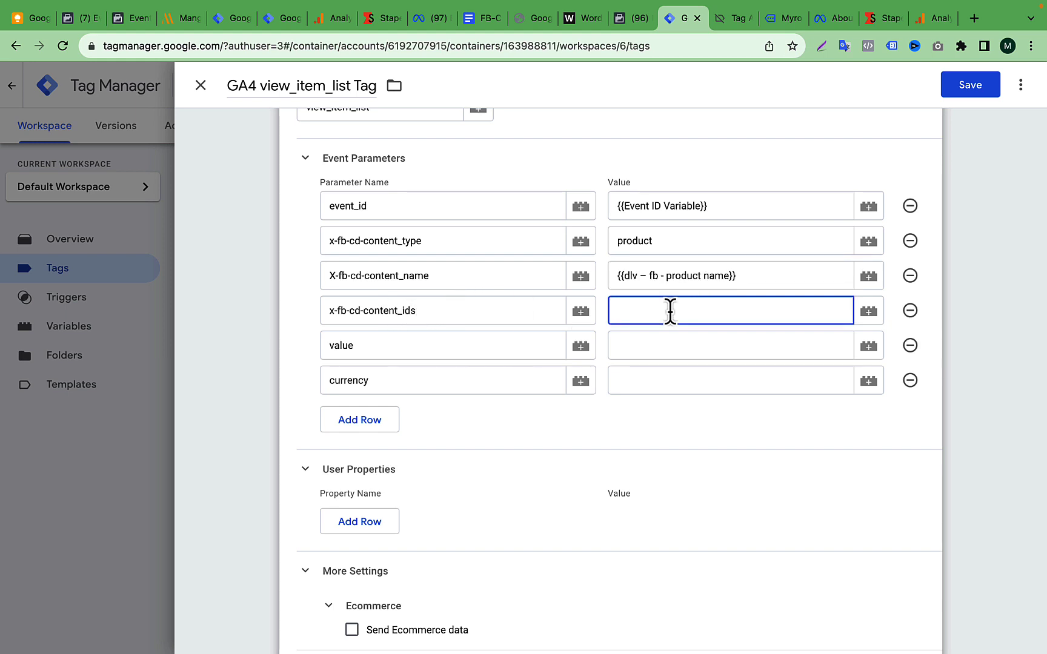
{"action": "type", "text": "{{"}
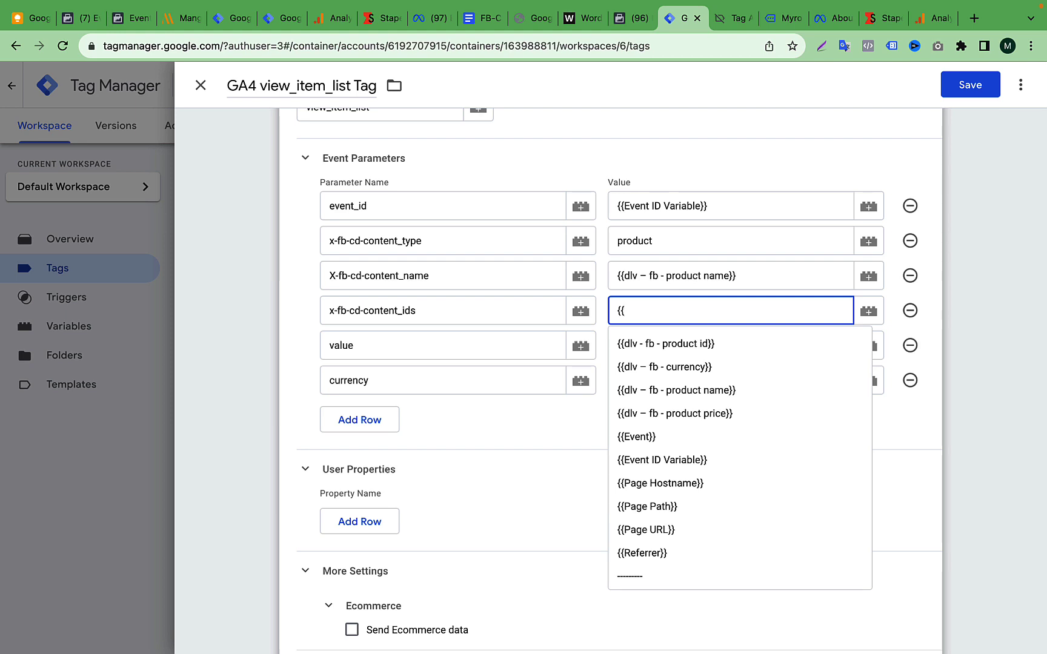
{"action": "left_click", "coordinate": [712, 341]}
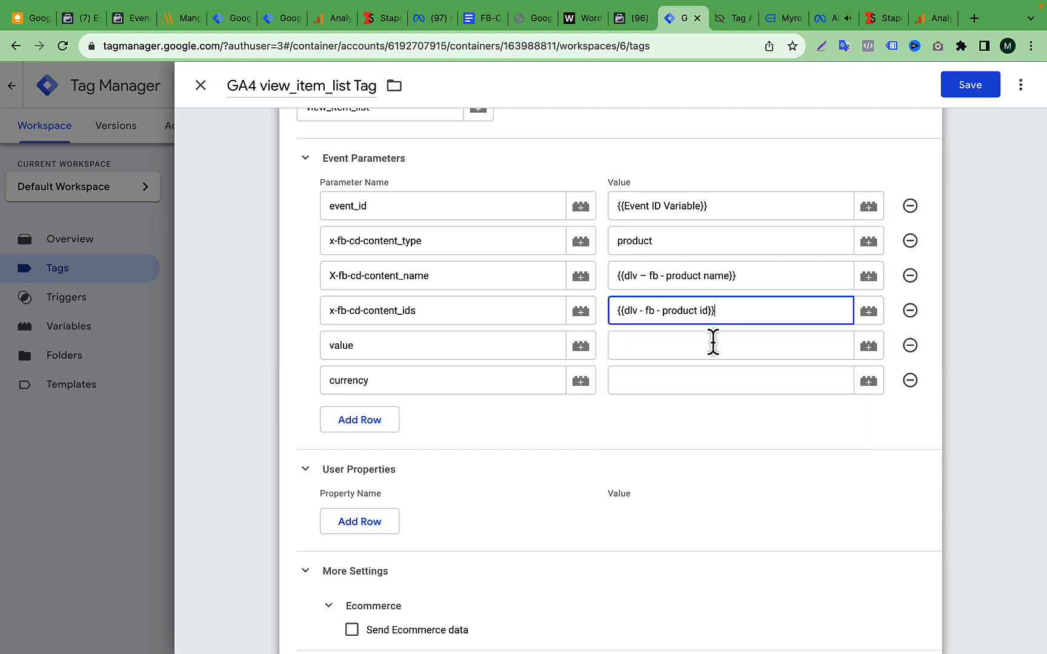
- Map the value parameter to {{dlv – fb - product price}}
{"action": "left_click", "coordinate": [472, 348]}
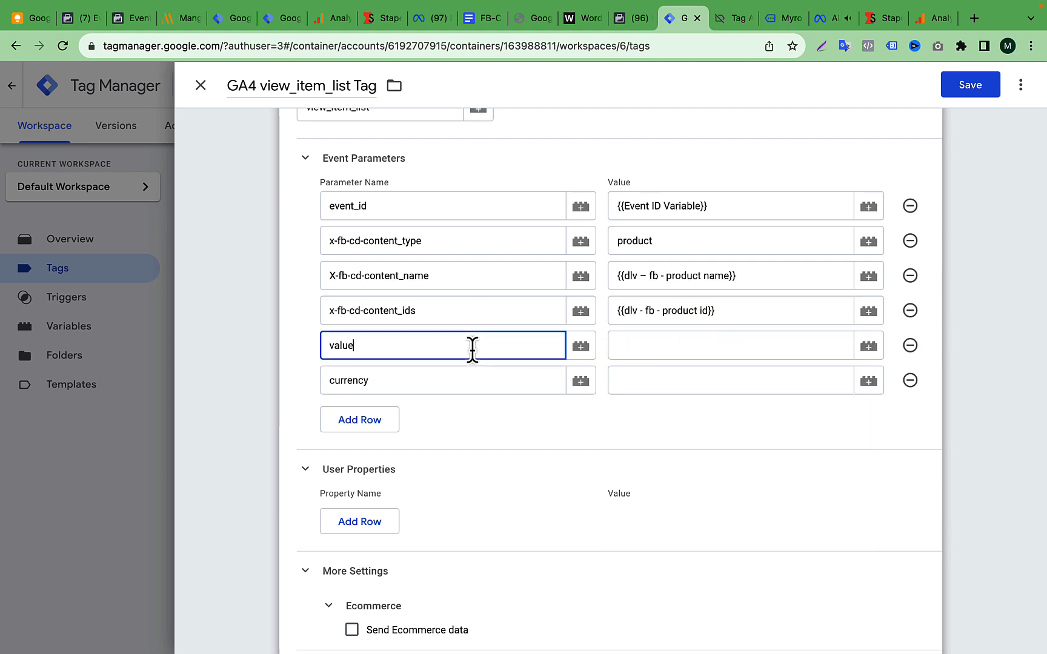
{"action": "left_click", "coordinate": [657, 351]}
{"action": "type", "text": "{{"}
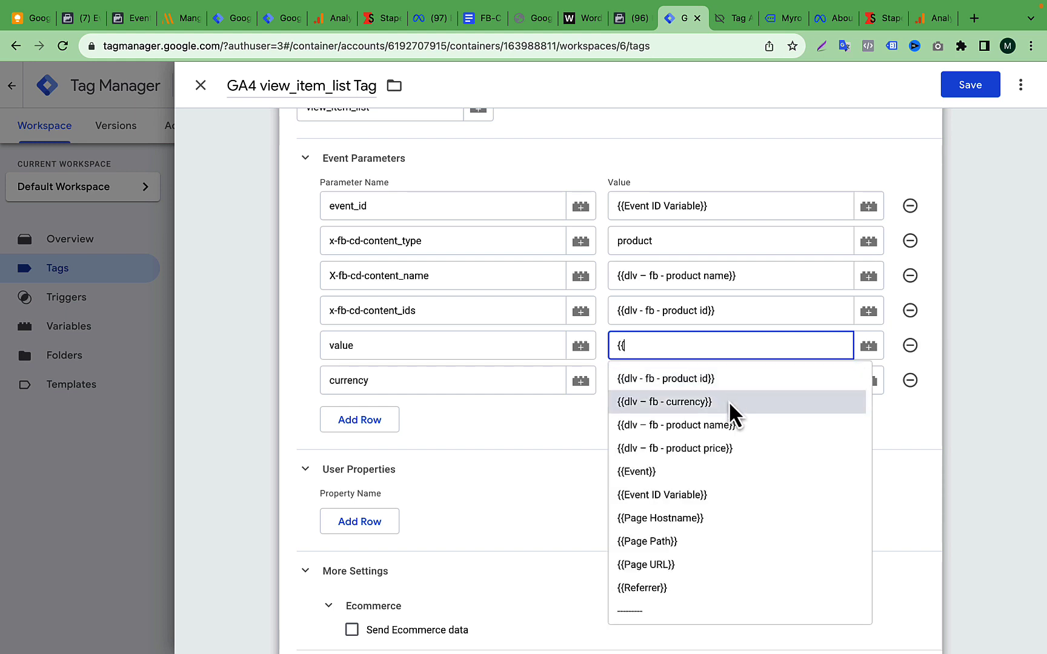
{"action": "left_click", "coordinate": [726, 447]}
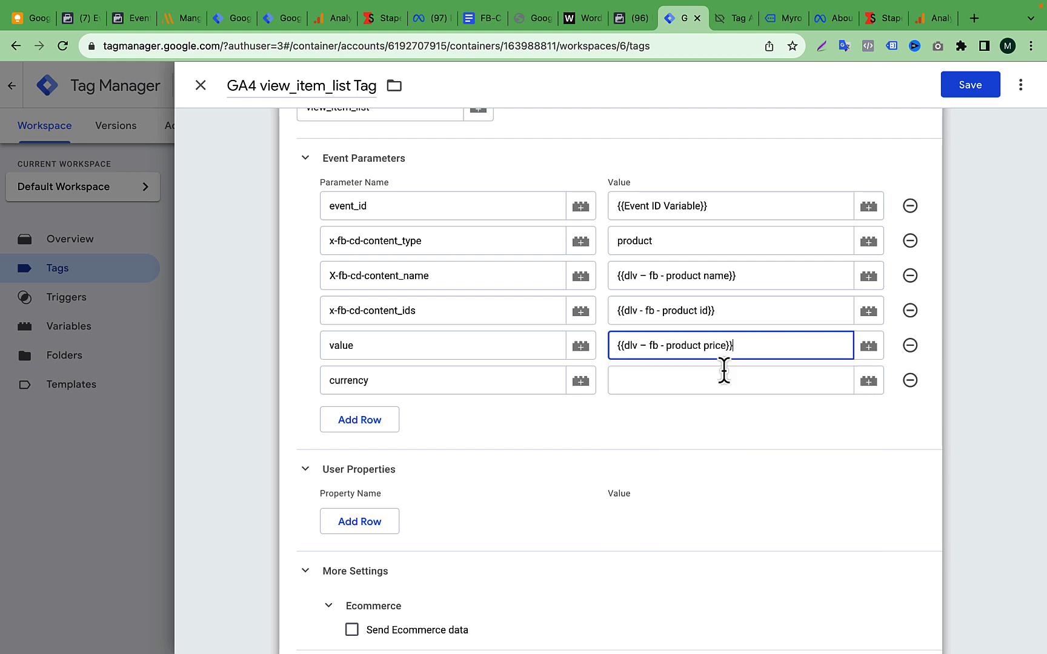
- Set the currency parameter's value to BDT
{"action": "left_click", "coordinate": [467, 382]}
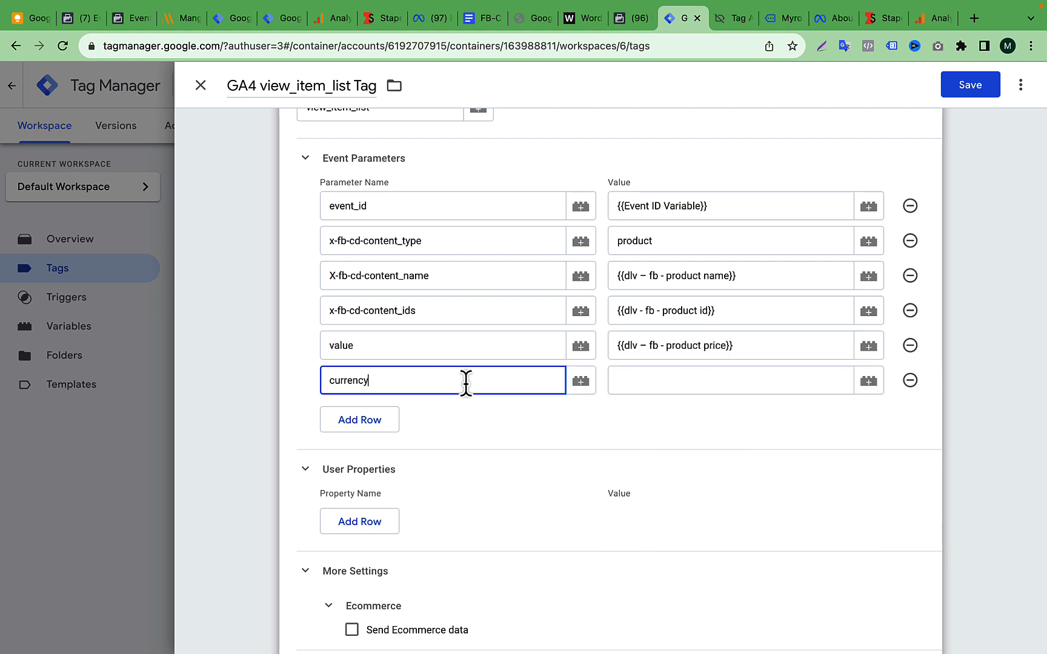
{"action": "left_click", "coordinate": [654, 384]}
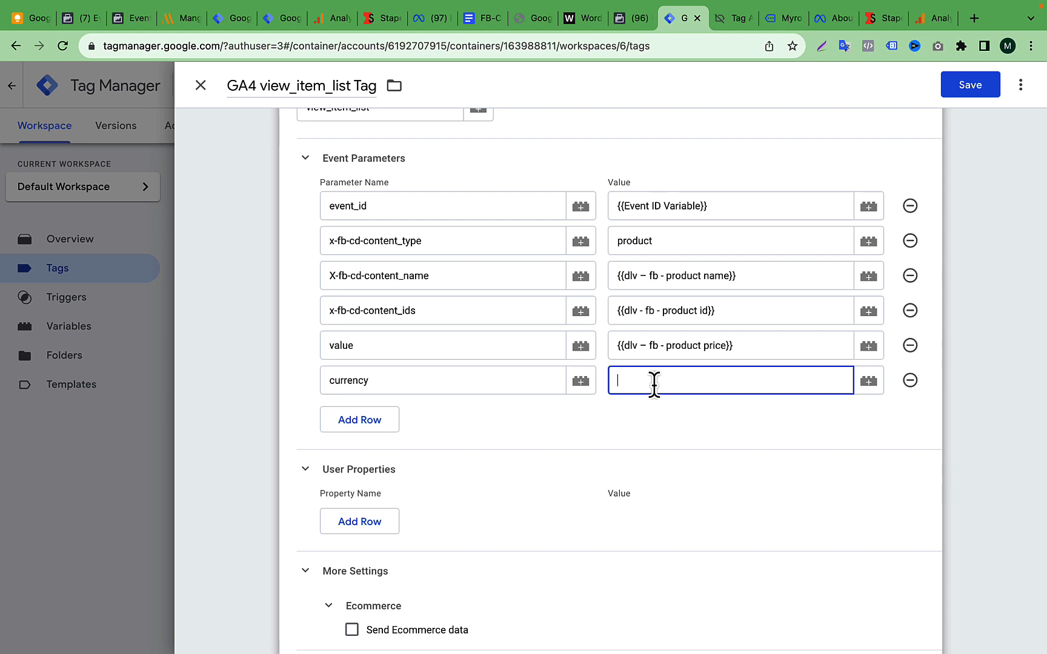
{"action": "type", "text": "{{"}
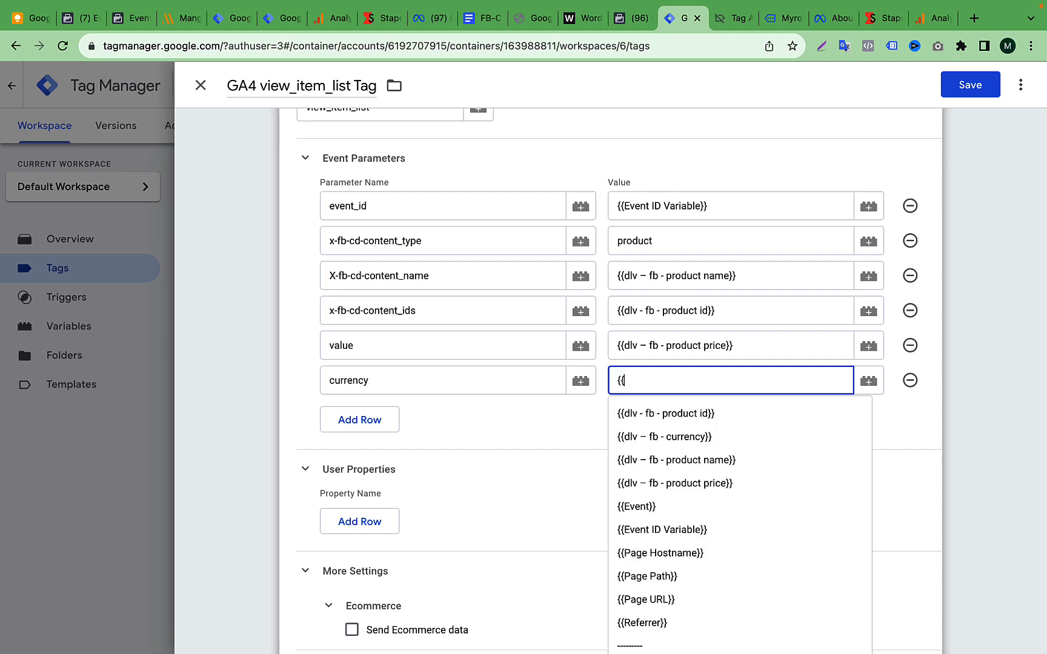
{"action": "left_click", "coordinate": [703, 436]}
{"action": "left_click", "coordinate": [704, 381]}
{"action": "key", "text": "shift+Home"}
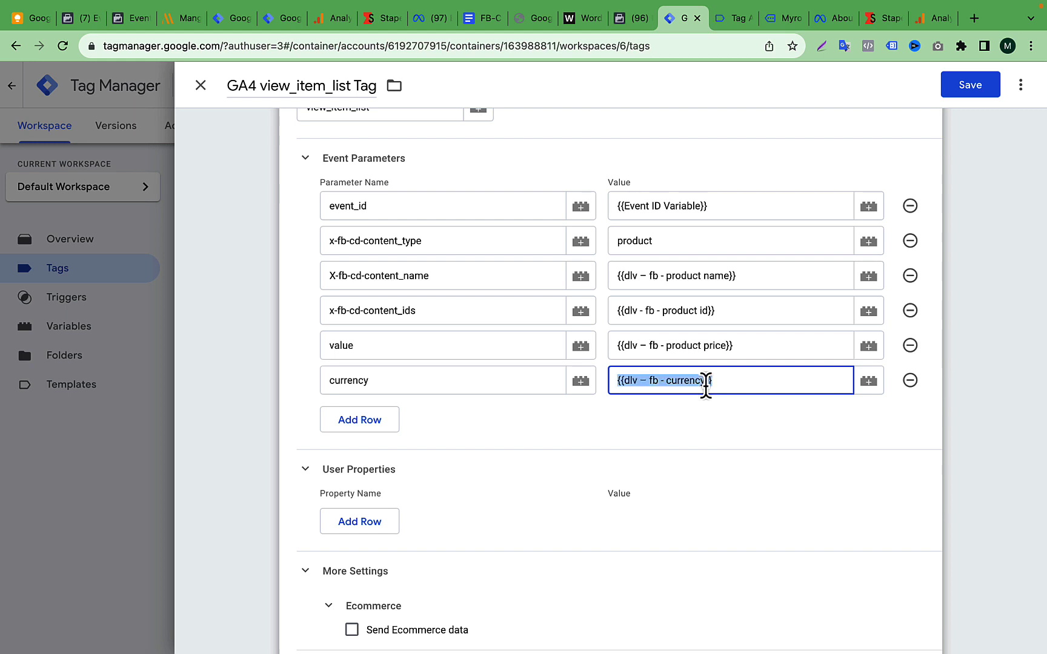
{"action": "type", "text": "BD"}
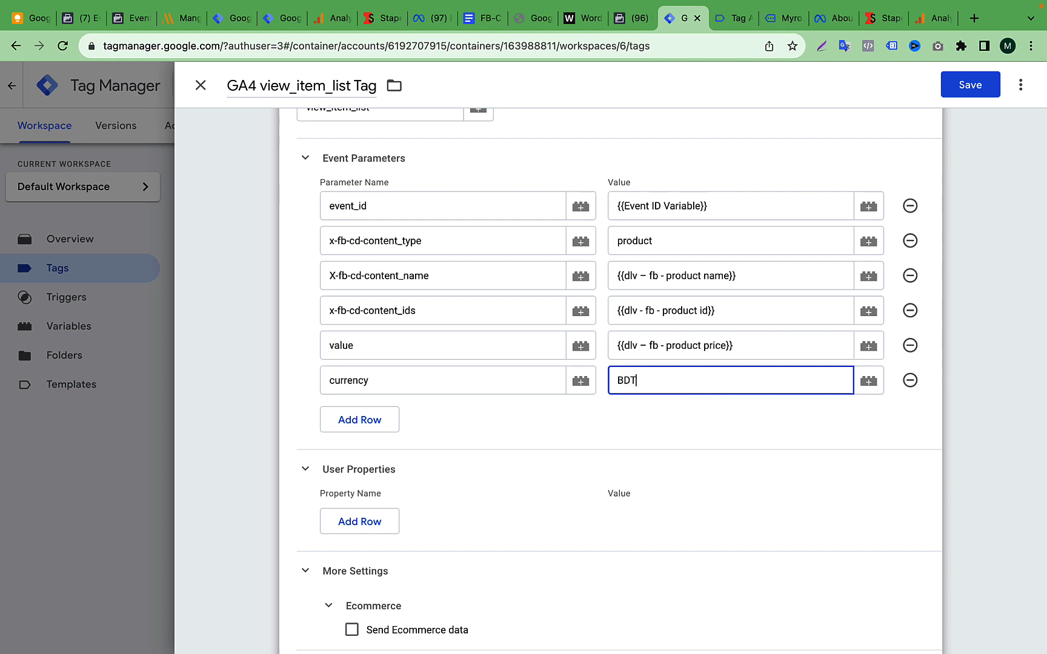
{"action": "type", "text": "T"}
{"action": "left_click", "coordinate": [717, 417]}
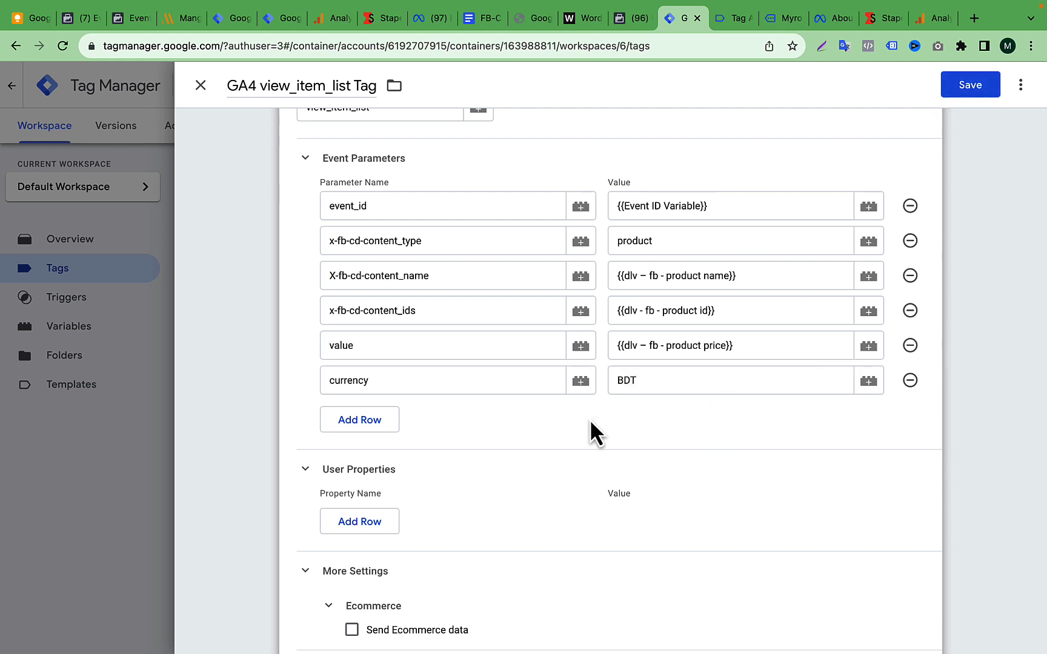
- Replace the currency value BDT with the {{dlv – fb - currency}} variable
{"action": "double_click", "coordinate": [641, 383]}
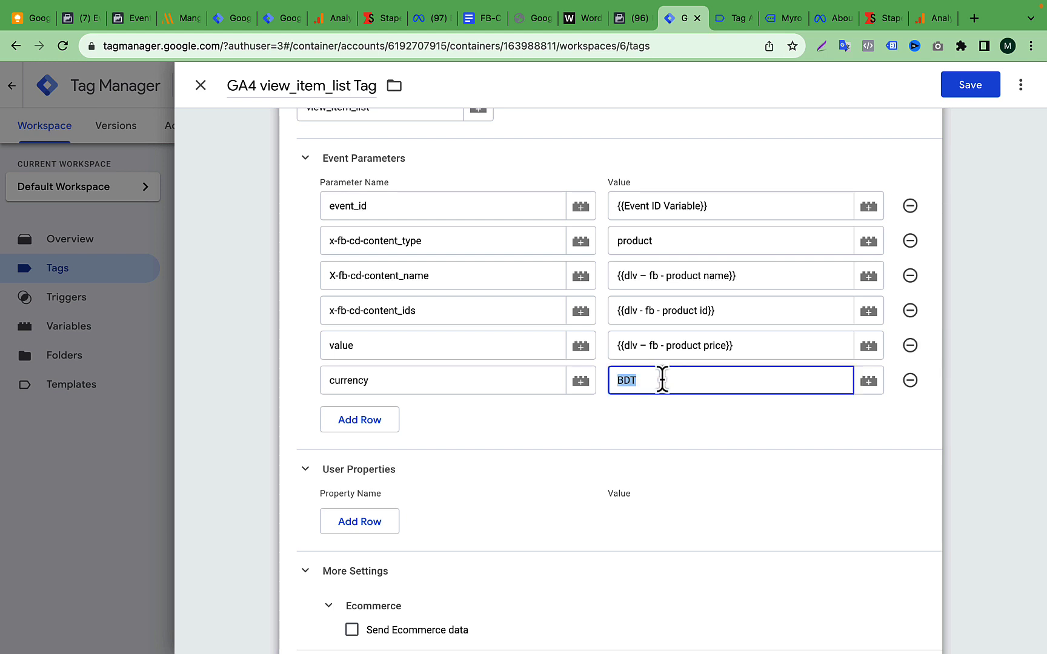
{"action": "type", "text": "U"}
{"action": "key", "text": "BackSpace"}
{"action": "type", "text": "{{"}
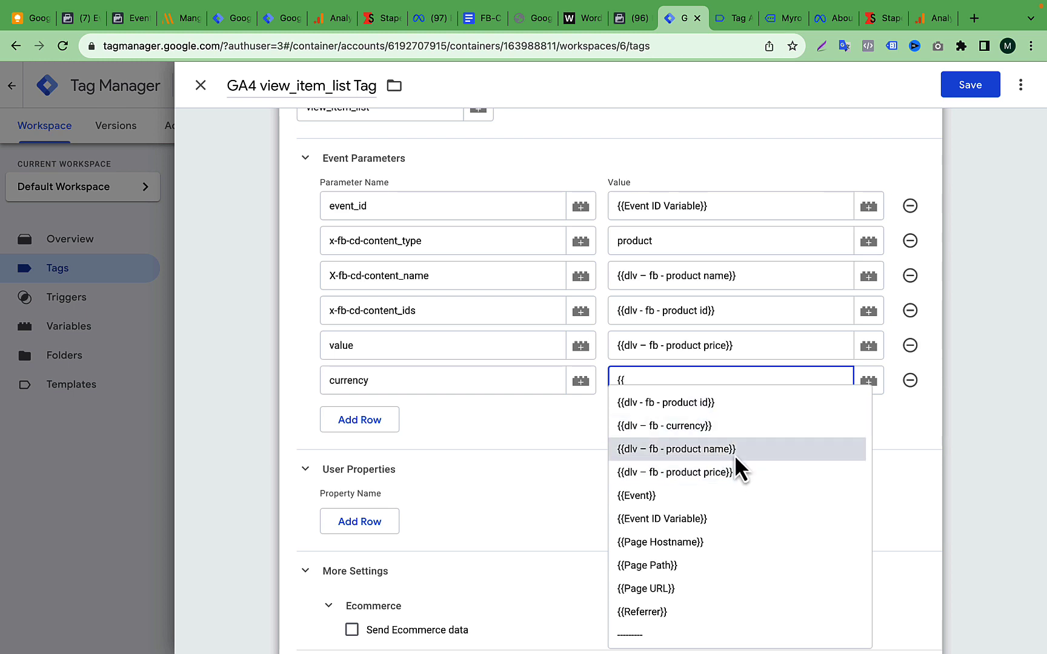
{"action": "left_click", "coordinate": [750, 427]}
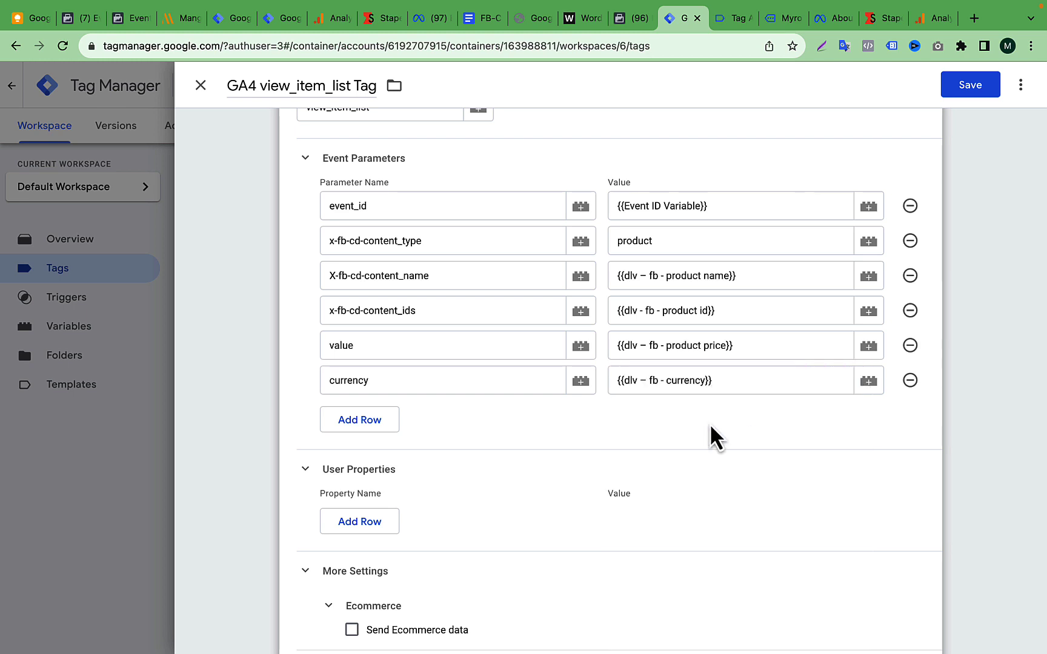
- Save the GA4 view_item_list Tag
{"action": "scroll", "coordinate": [709, 423], "scroll_direction": "down", "scroll_amount": 3}
{"action": "scroll", "coordinate": [709, 424], "scroll_direction": "up", "scroll_amount": 7}
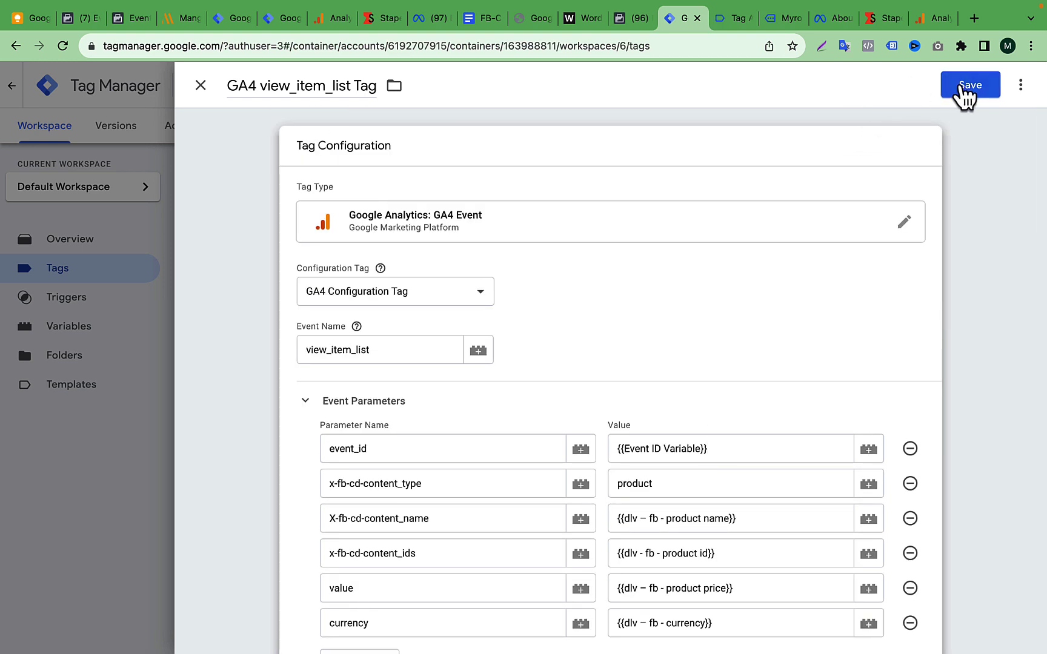
{"action": "left_click", "coordinate": [965, 92]}
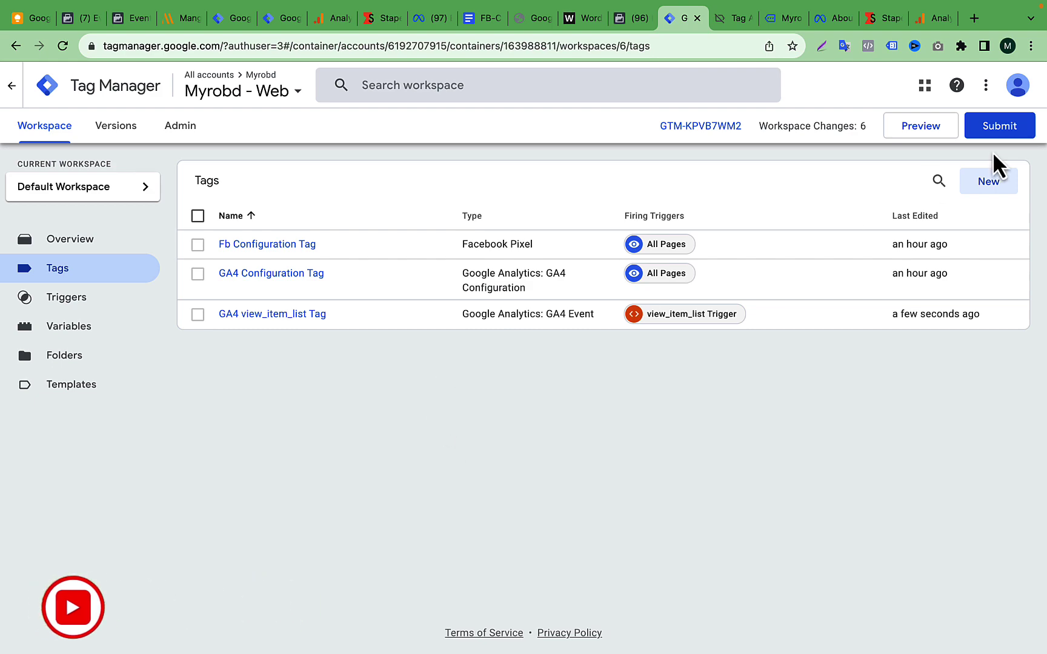
- Create a new tag with the Facebook Pixel tag type
{"action": "left_click", "coordinate": [1001, 187]}
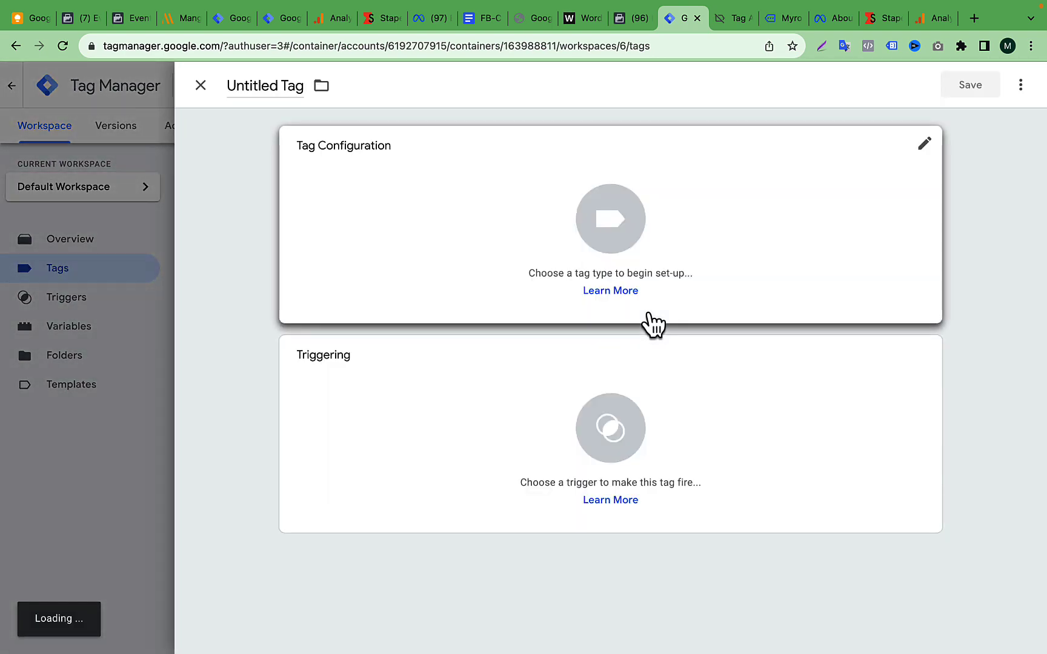
{"action": "left_click", "coordinate": [609, 258]}
{"action": "scroll", "coordinate": [711, 433], "scroll_direction": "down", "scroll_amount": 3}
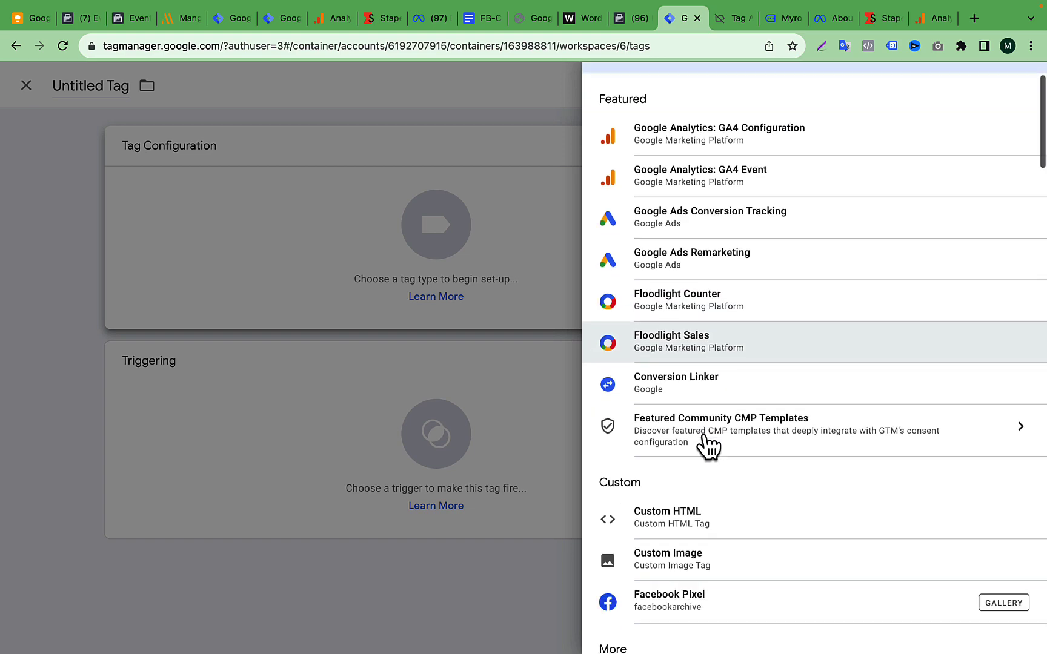
{"action": "left_click", "coordinate": [714, 574]}
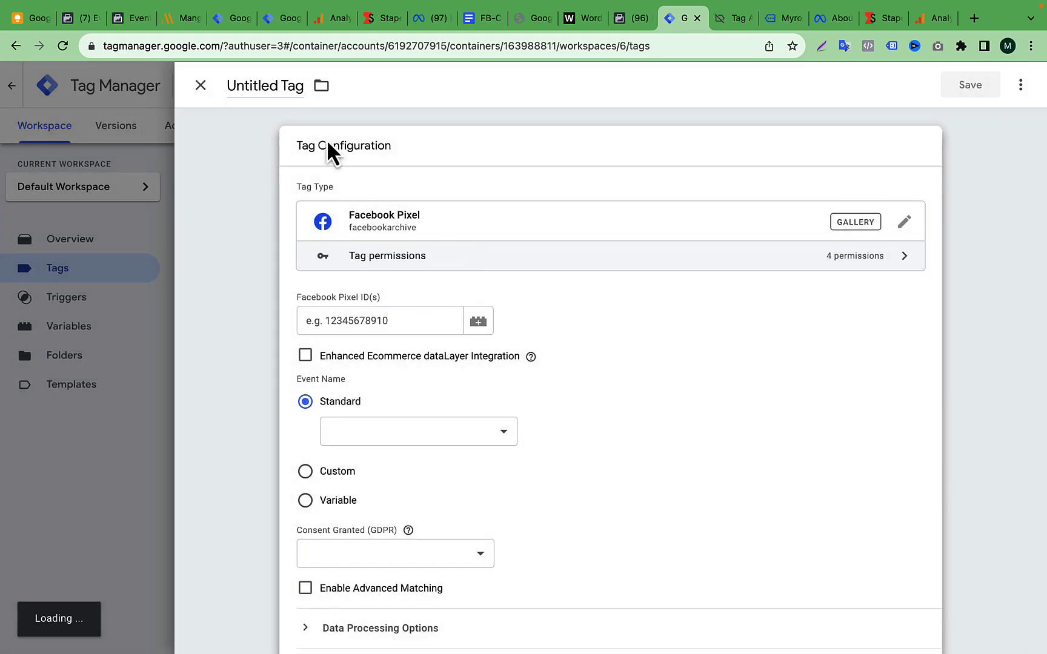
- Title the tag 'FB view_item_list Tag' using the event name copied from Tag Assistant
{"action": "double_click", "coordinate": [276, 90]}
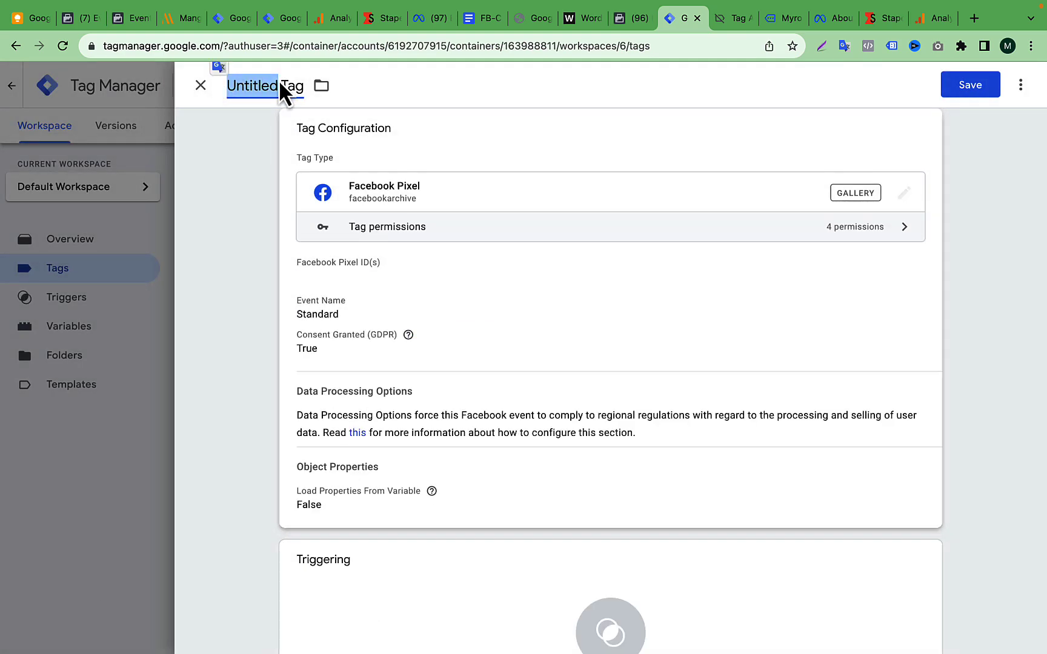
{"action": "left_click", "coordinate": [732, 20]}
{"action": "right_click", "coordinate": [383, 299]}
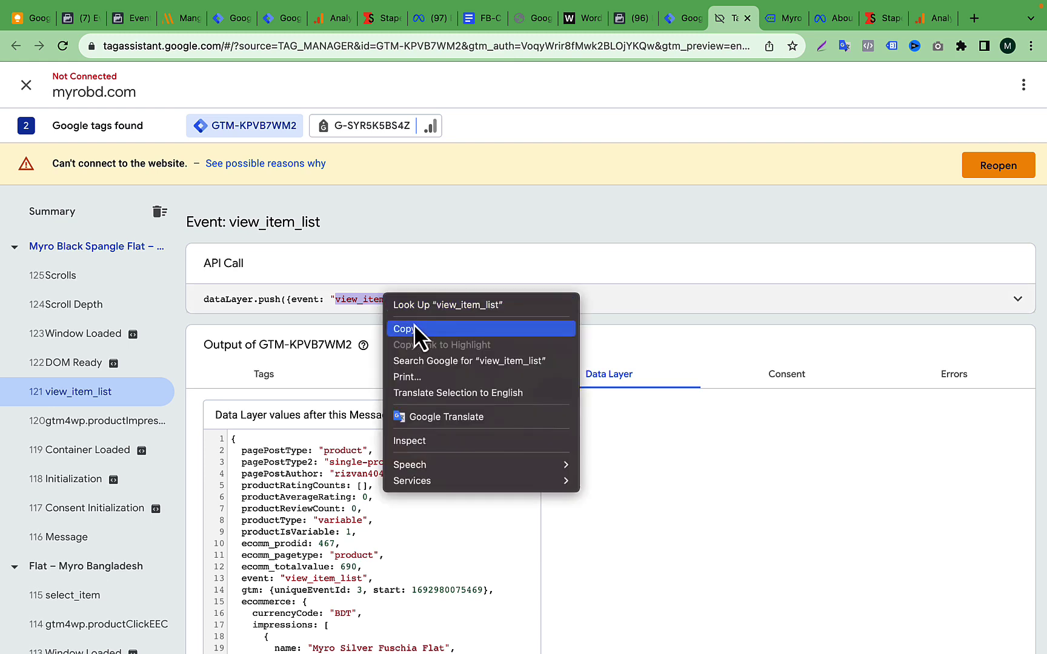
{"action": "left_click", "coordinate": [414, 328]}
{"action": "left_click", "coordinate": [676, 23]}
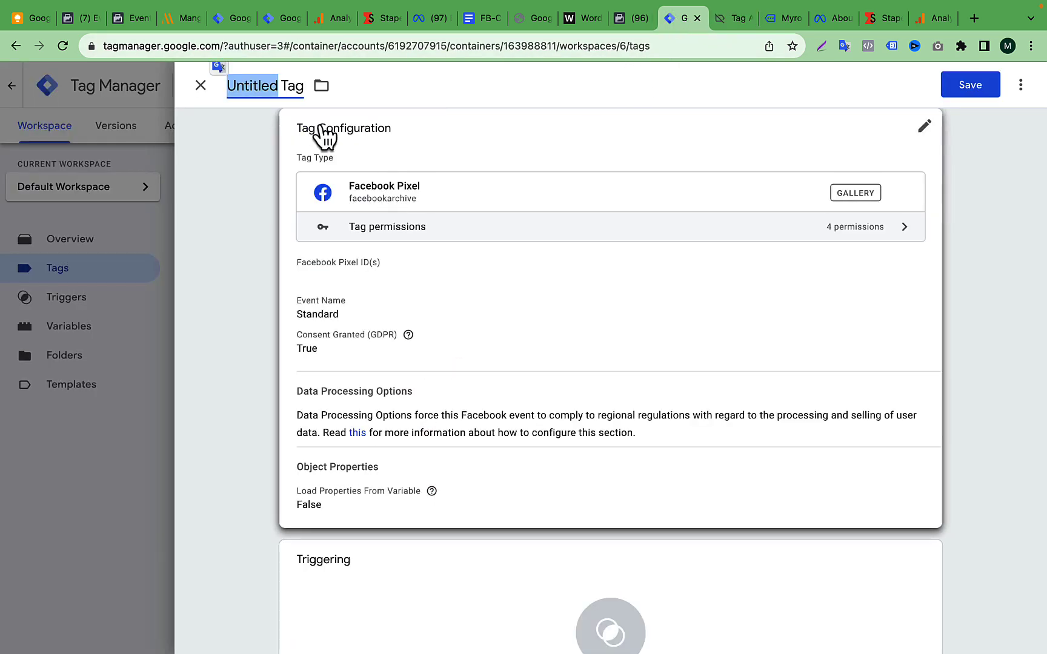
{"action": "key", "text": "super+v"}
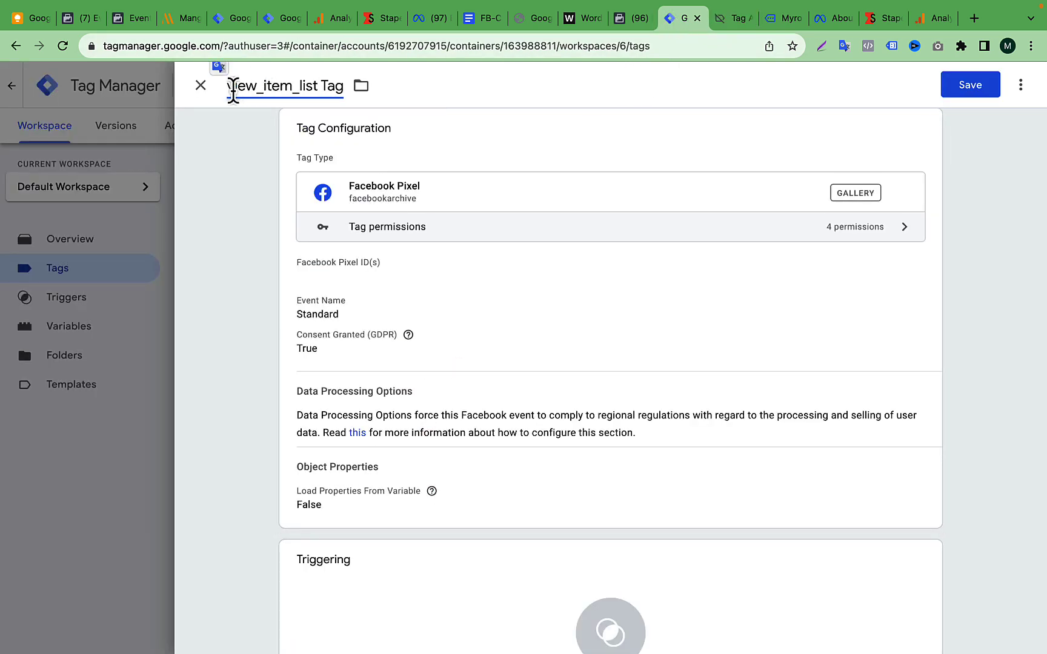
{"action": "left_click", "coordinate": [233, 88]}
{"action": "type", "text": "FB"}
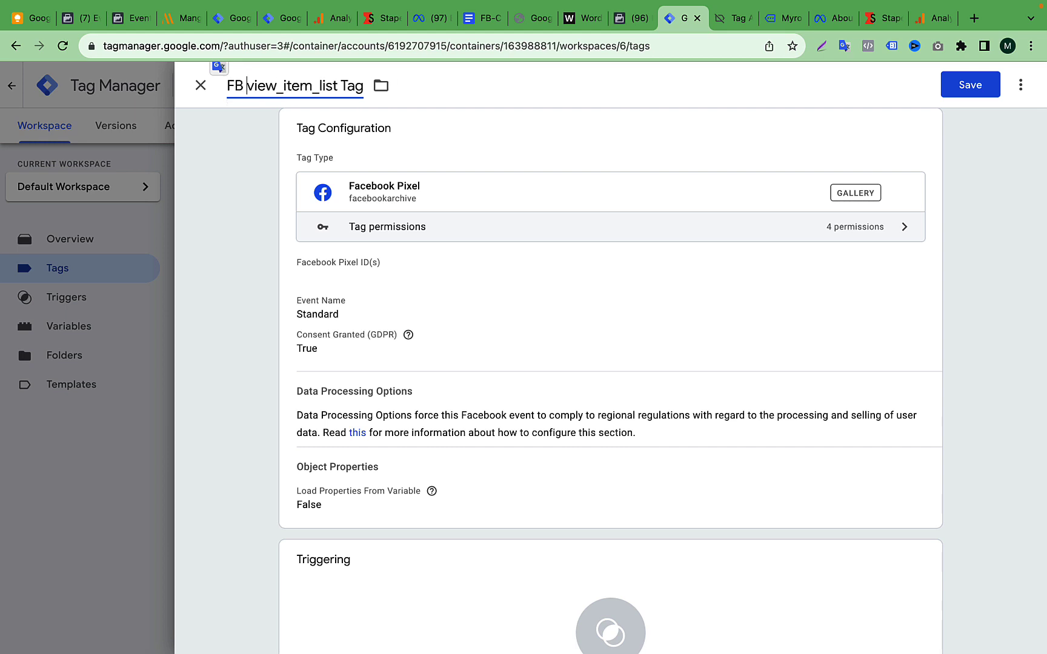
{"action": "left_click", "coordinate": [486, 292]}
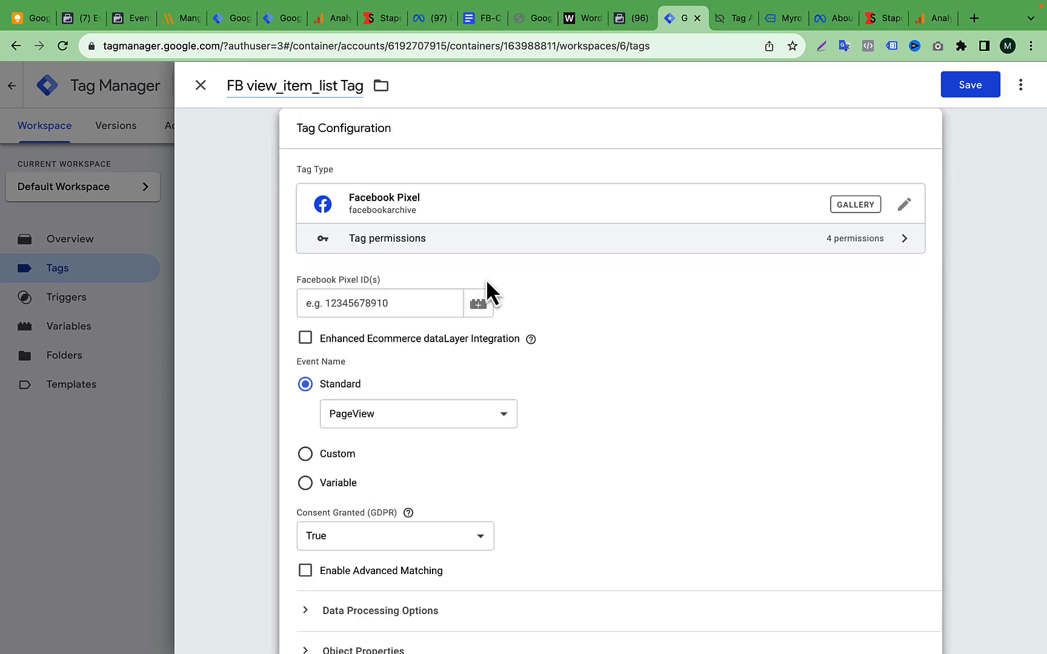
{"action": "left_click", "coordinate": [387, 306]}
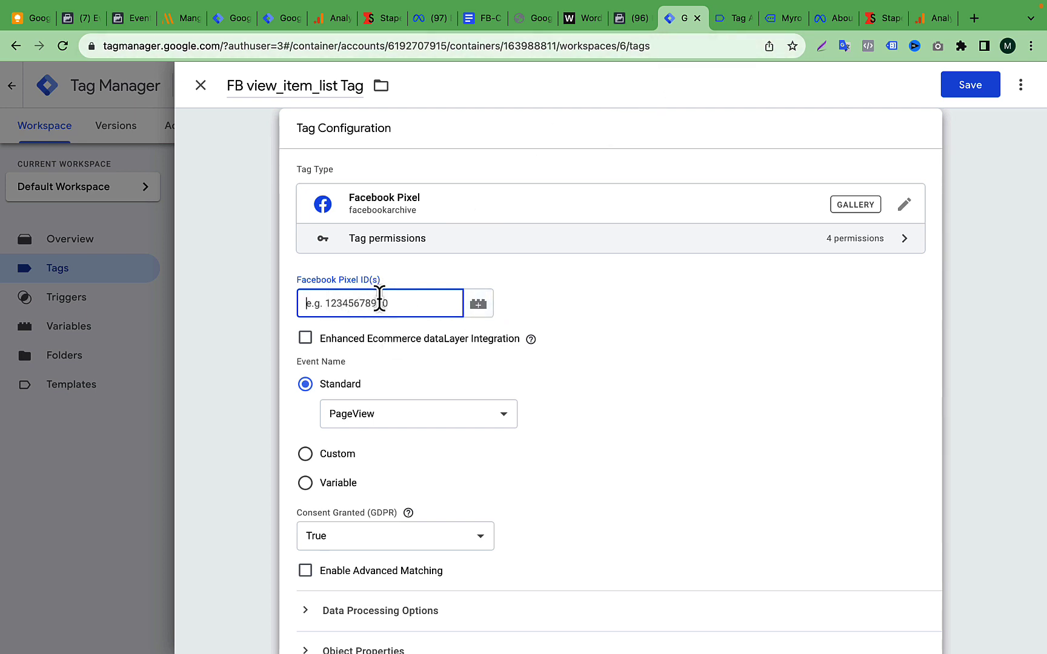
- Copy the business pixel's dataset ID from Events Manager settings into the Facebook Pixel ID(s) field
{"action": "left_click", "coordinate": [633, 14]}
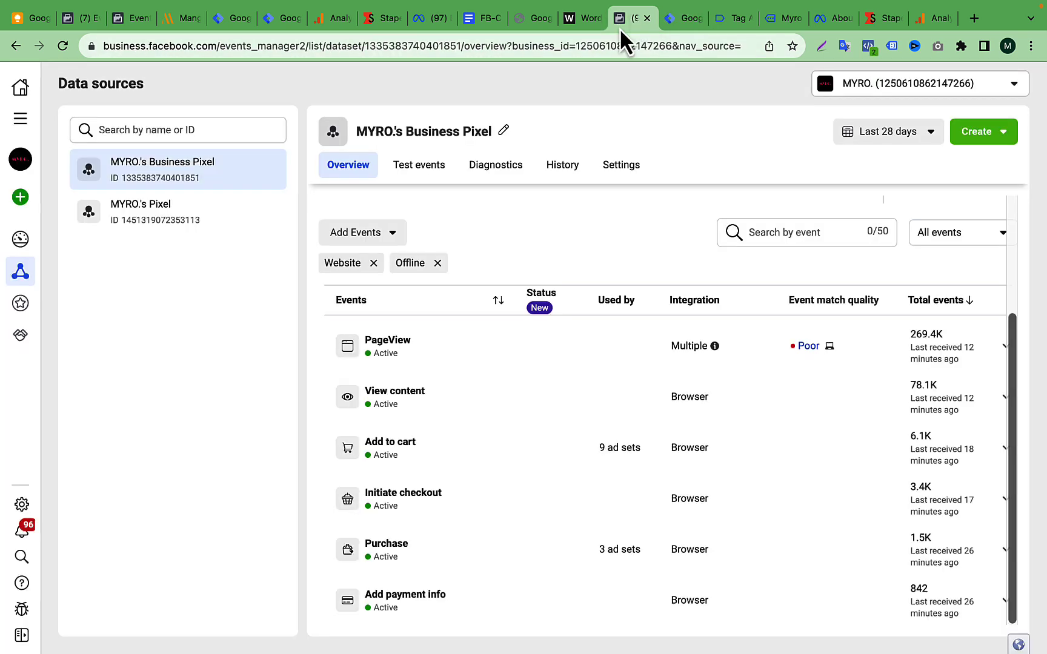
{"action": "scroll", "coordinate": [460, 303], "scroll_direction": "up", "scroll_amount": 5}
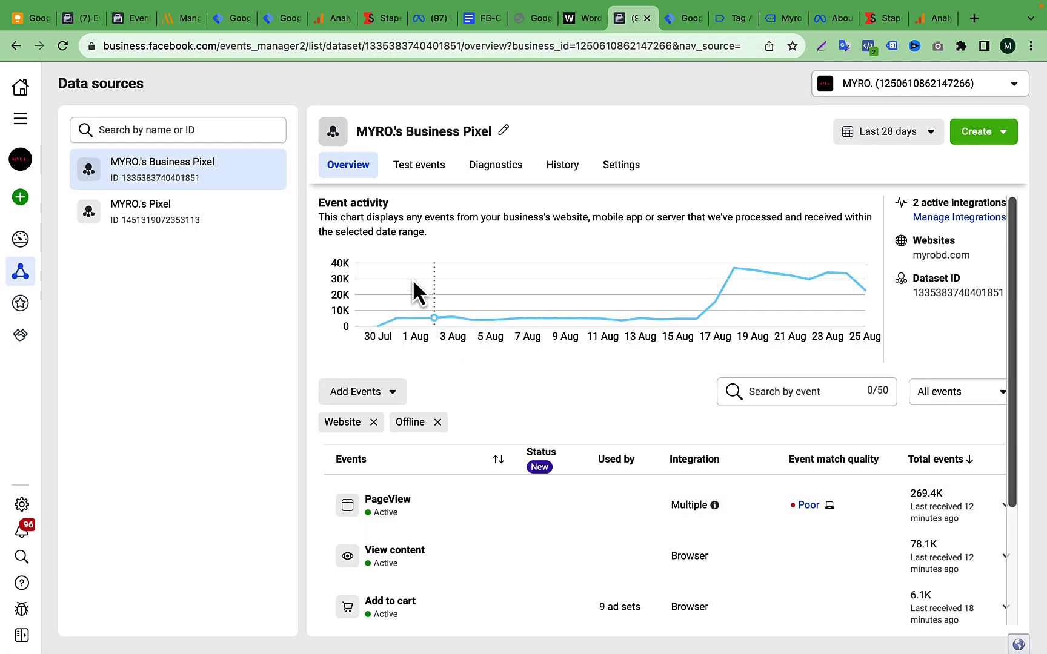
{"action": "left_click", "coordinate": [635, 169]}
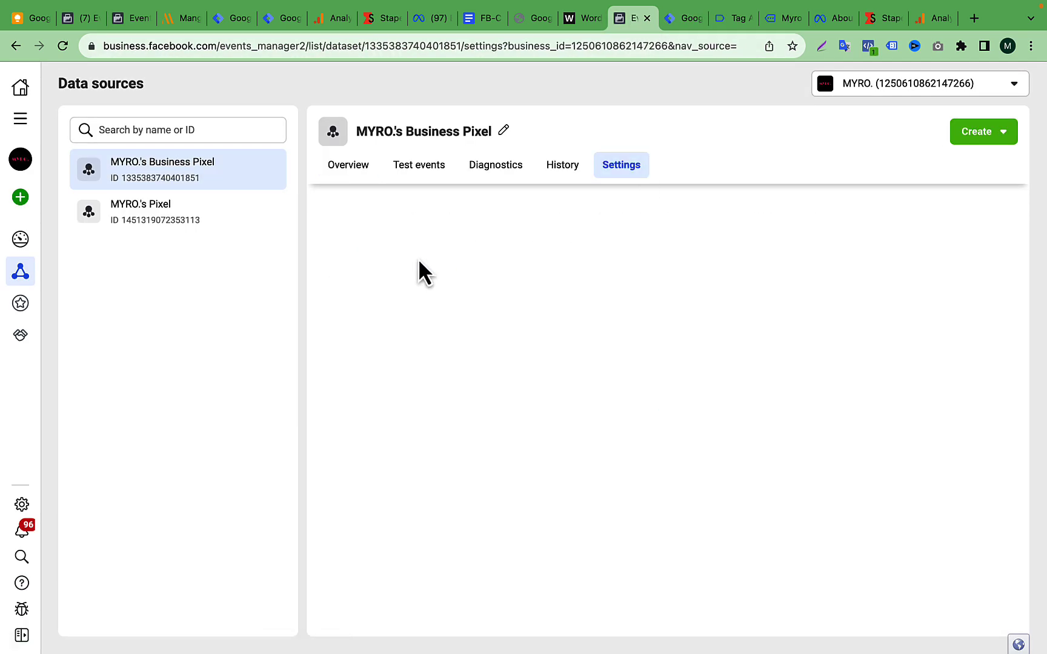
{"action": "left_click", "coordinate": [687, 18]}
{"action": "key", "text": "super+v"}
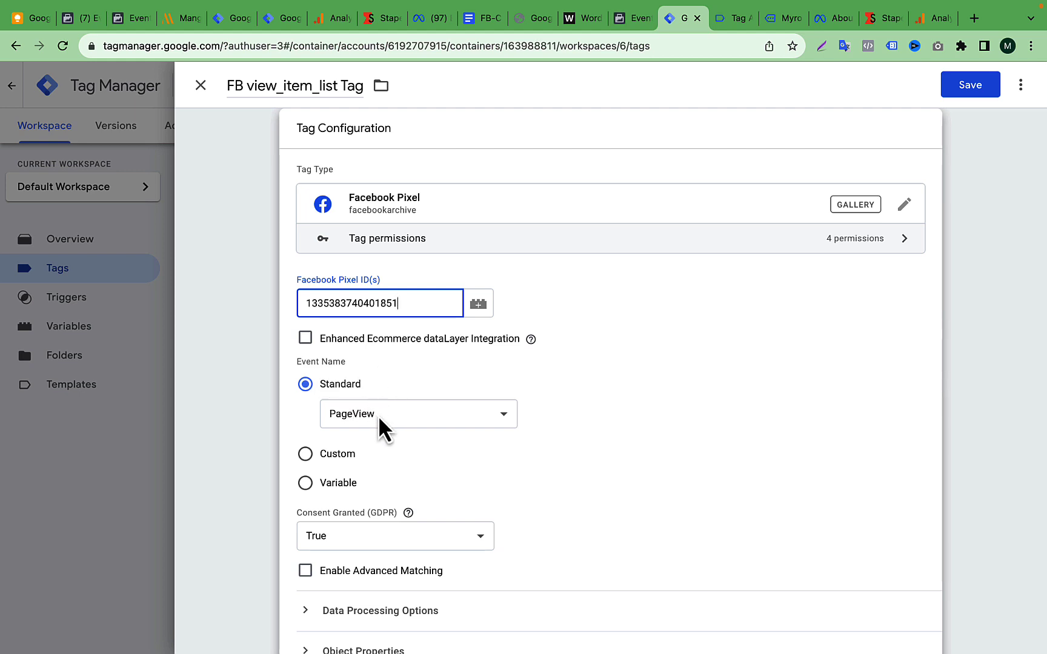
- Switch the tag's event from a standard event to a custom event name
{"action": "left_click", "coordinate": [430, 415]}
{"action": "scroll", "coordinate": [441, 424], "scroll_direction": "down", "scroll_amount": 3}
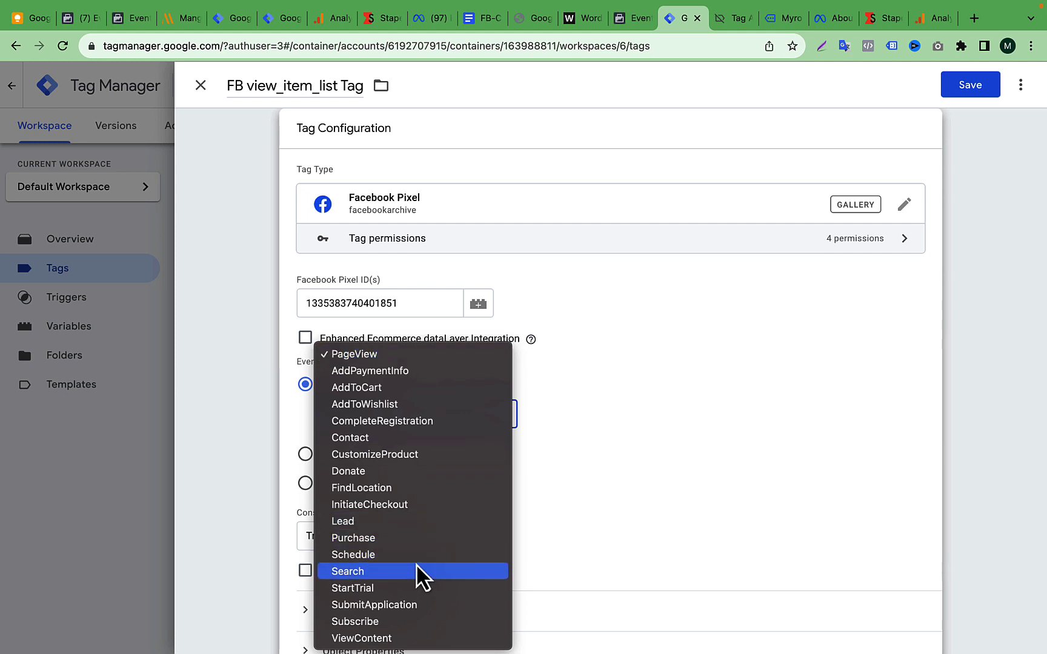
{"action": "left_click", "coordinate": [634, 407]}
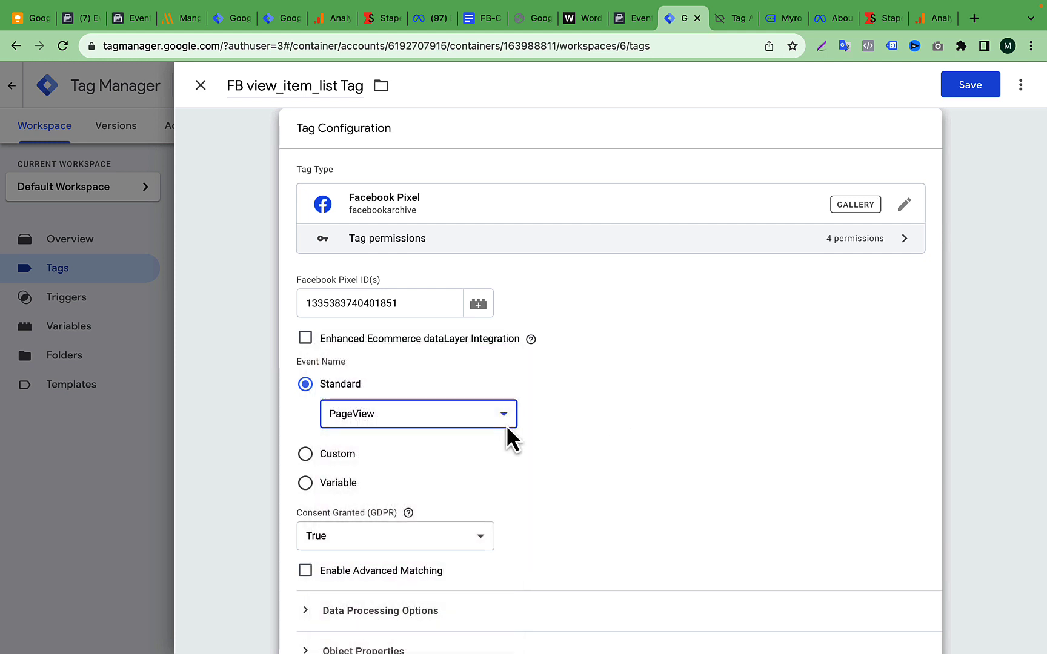
{"action": "left_click", "coordinate": [333, 456]}
{"action": "left_click", "coordinate": [400, 443]}
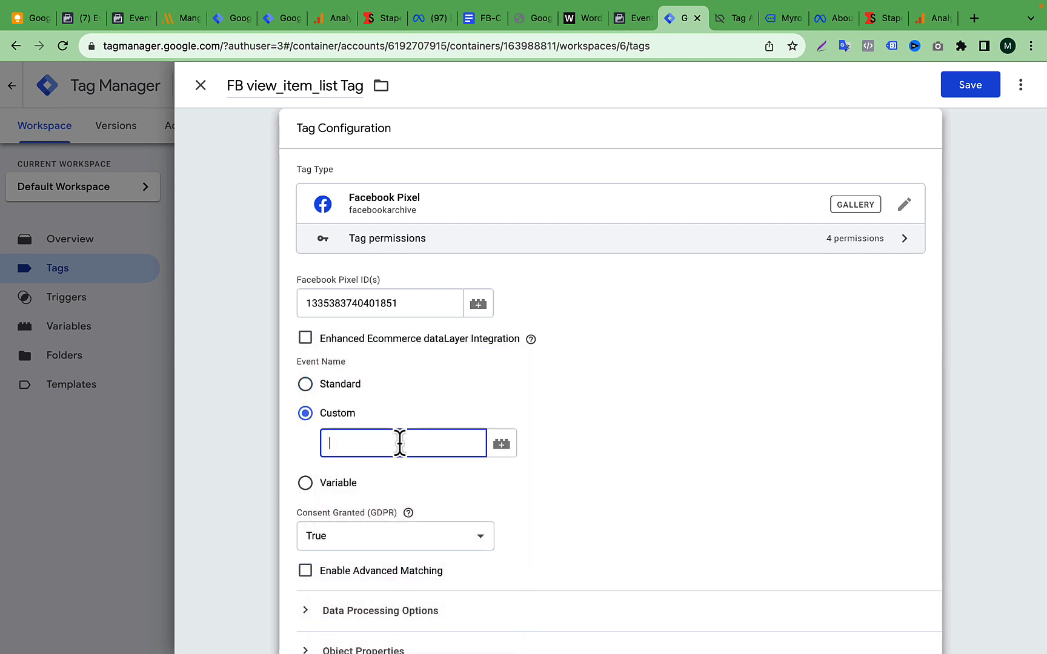
{"action": "key", "text": "ctrl+v"}
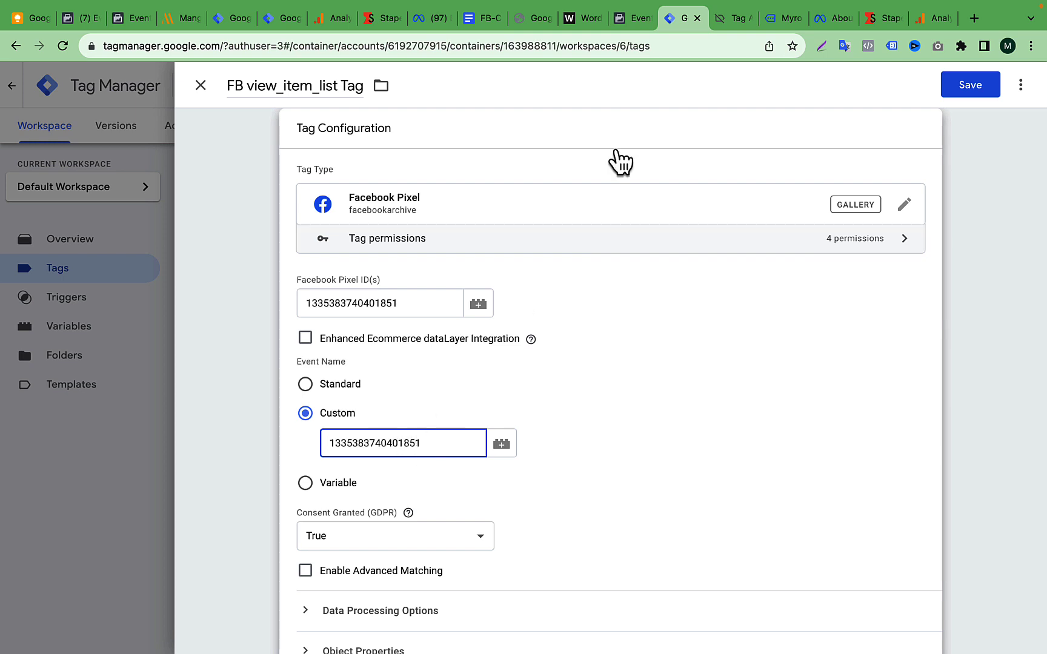
- Replace the wrongly pasted pixel ID with view_item_list copied from Tag Assistant
{"action": "left_click", "coordinate": [733, 19]}
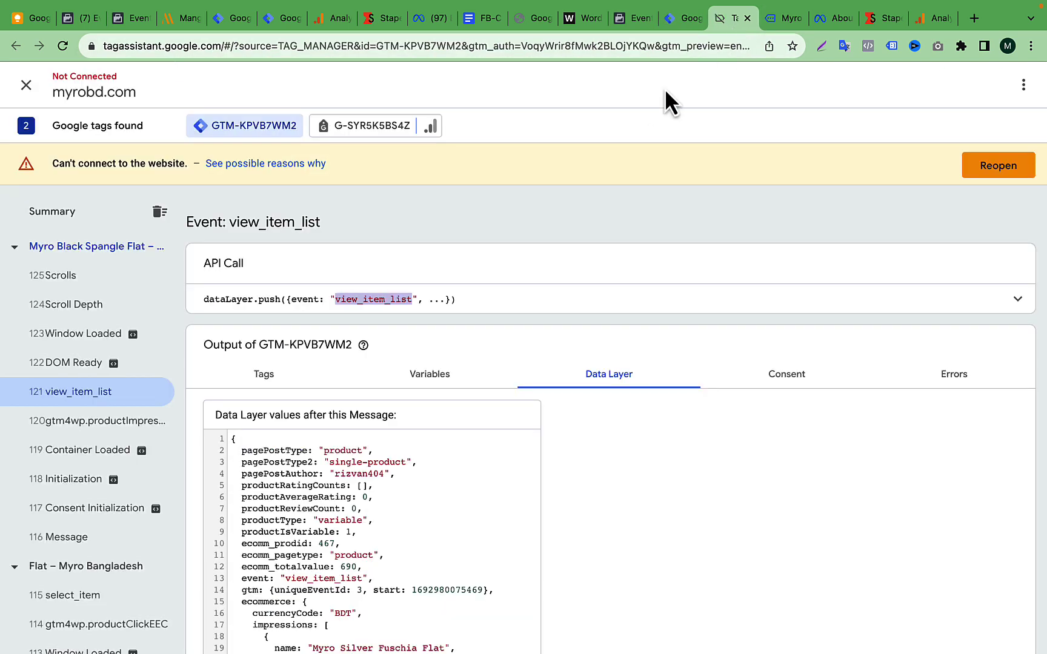
{"action": "right_click", "coordinate": [389, 300]}
{"action": "left_click", "coordinate": [419, 328]}
{"action": "left_click", "coordinate": [677, 19]}
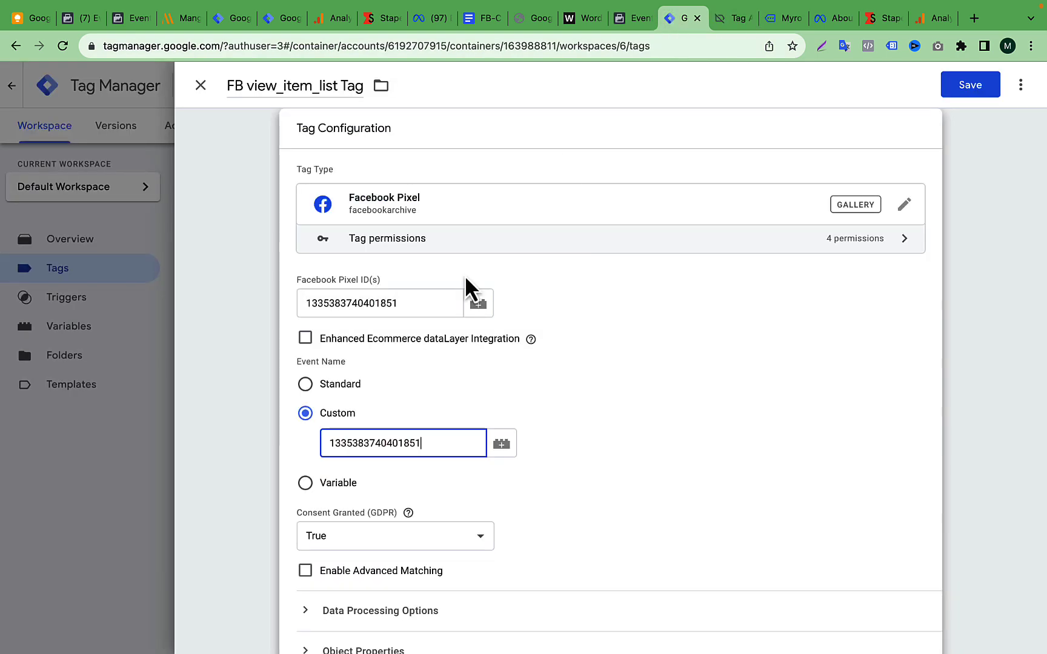
{"action": "double_click", "coordinate": [393, 437]}
{"action": "key", "text": "ctrl+v"}
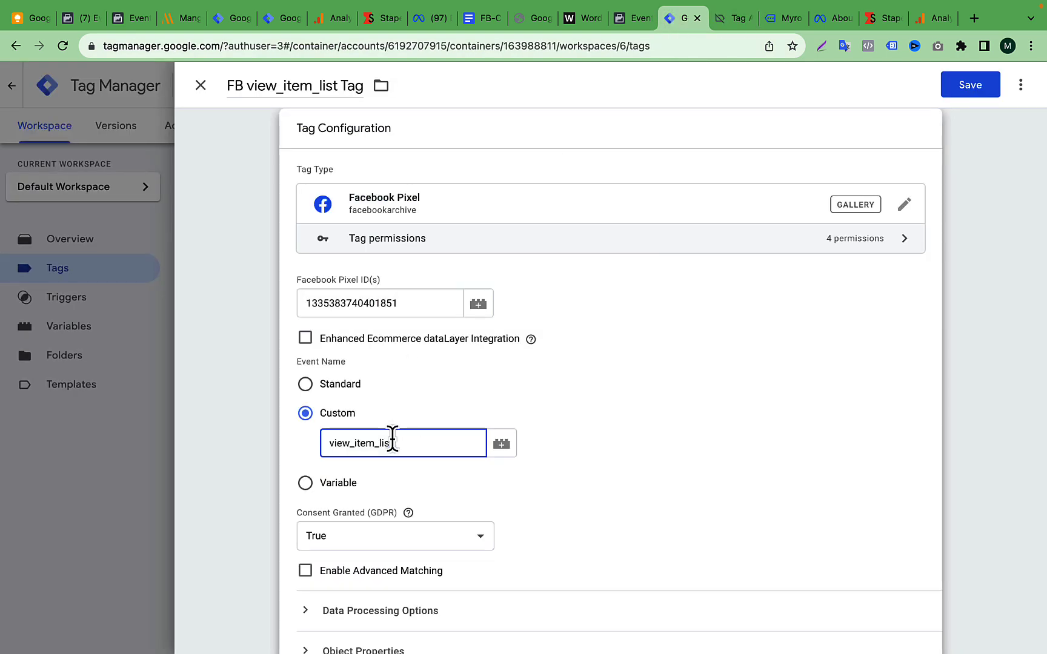
{"action": "double_click", "coordinate": [423, 441]}
{"action": "left_click", "coordinate": [422, 441]}
{"action": "scroll", "coordinate": [510, 470], "scroll_direction": "down", "scroll_amount": 5}
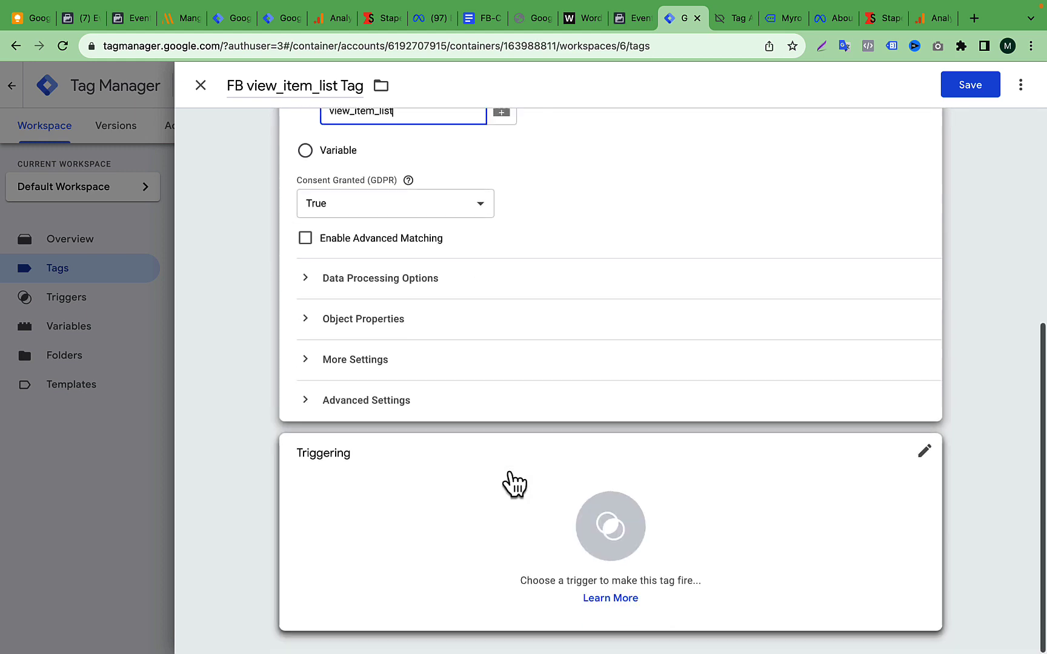
- Set the tag to fire on view_item_list Trigger
{"action": "left_click", "coordinate": [509, 473]}
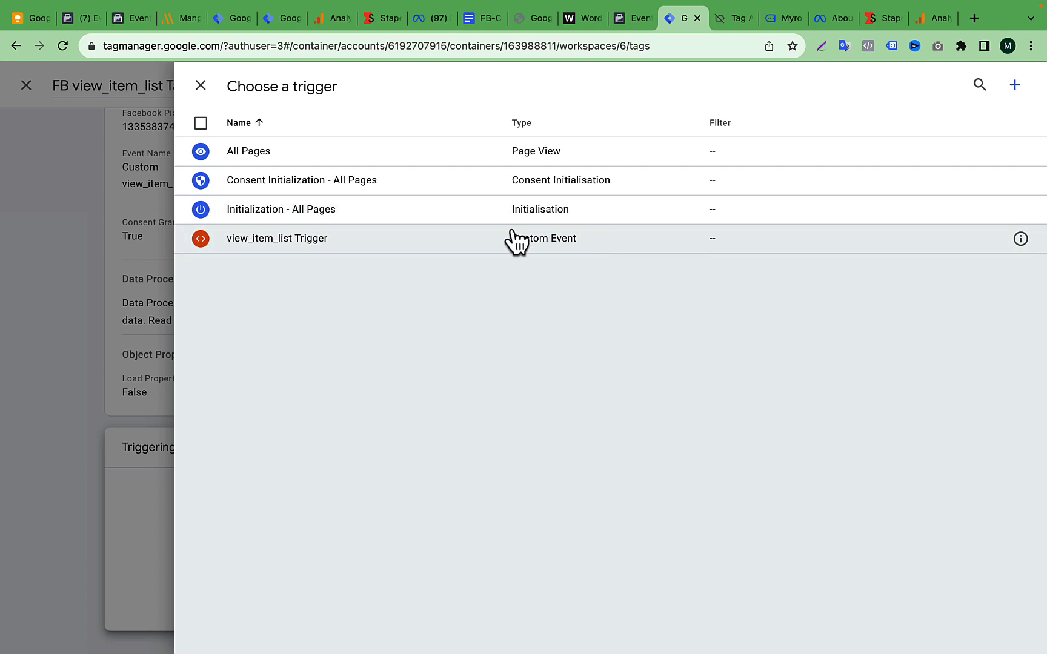
{"action": "left_click", "coordinate": [368, 244]}
{"action": "scroll", "coordinate": [701, 346], "scroll_direction": "up", "scroll_amount": 4}
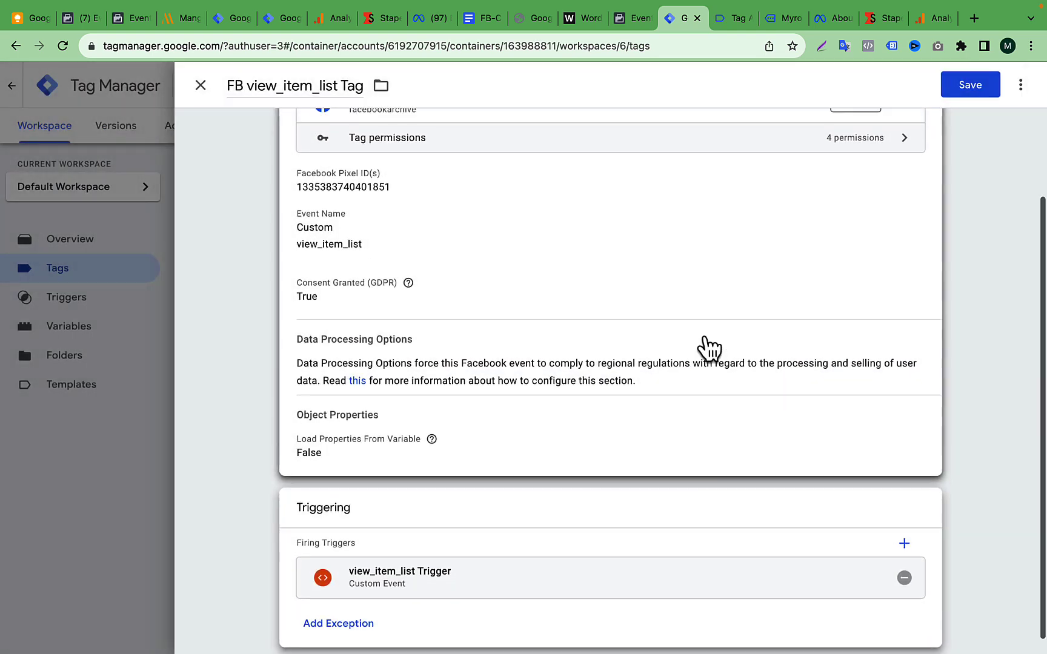
{"action": "left_click", "coordinate": [660, 312]}
{"action": "scroll", "coordinate": [598, 424], "scroll_direction": "down", "scroll_amount": 5}
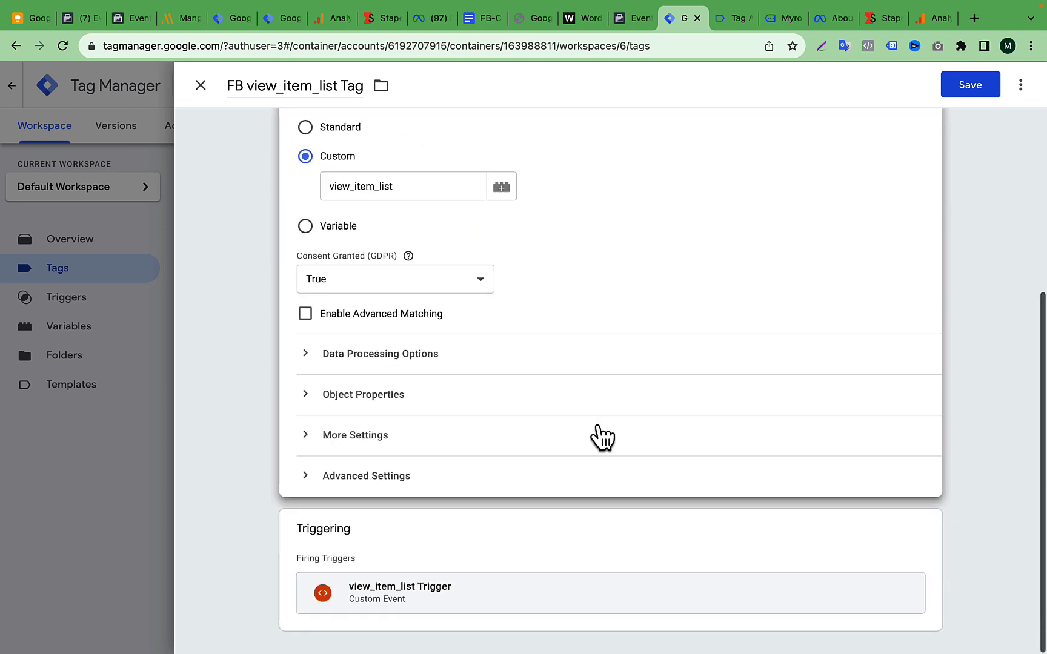
- Under More Settings, set the Event ID to {{Event ID Variable}}
{"action": "left_click", "coordinate": [331, 436]}
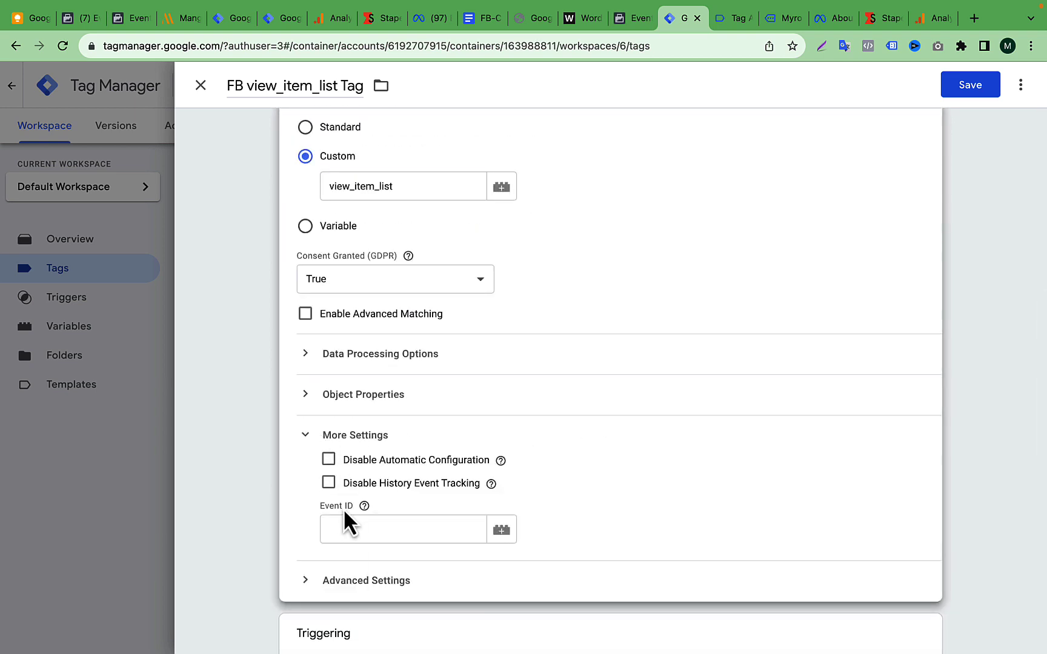
{"action": "left_click", "coordinate": [394, 533]}
{"action": "left_click", "coordinate": [414, 494]}
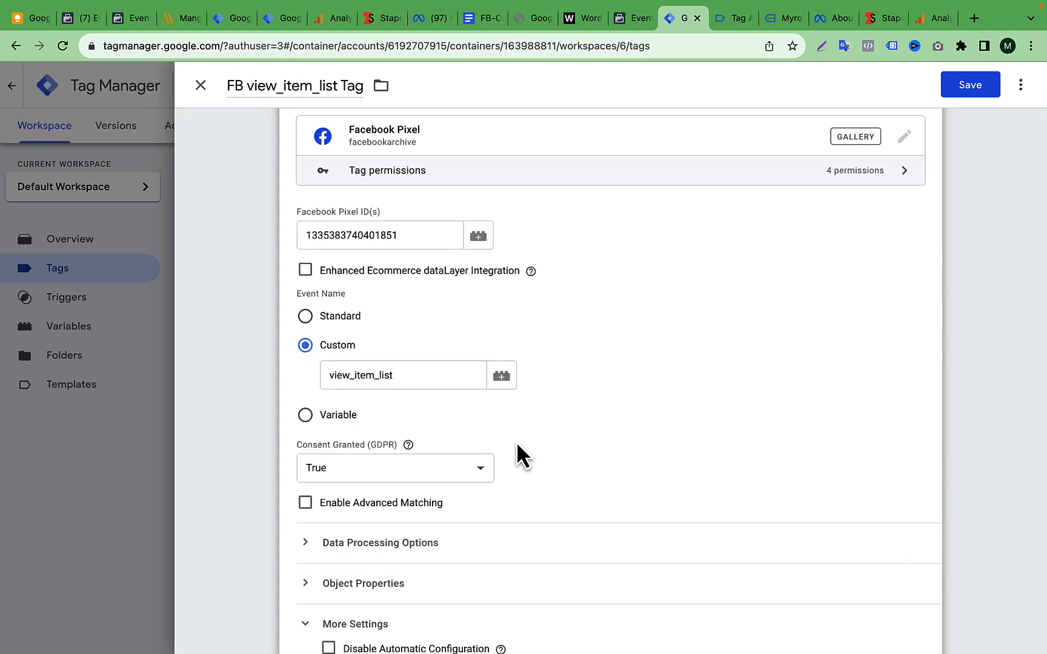
{"action": "scroll", "coordinate": [516, 442], "scroll_direction": "down", "scroll_amount": 5}
{"action": "left_click", "coordinate": [409, 424]}
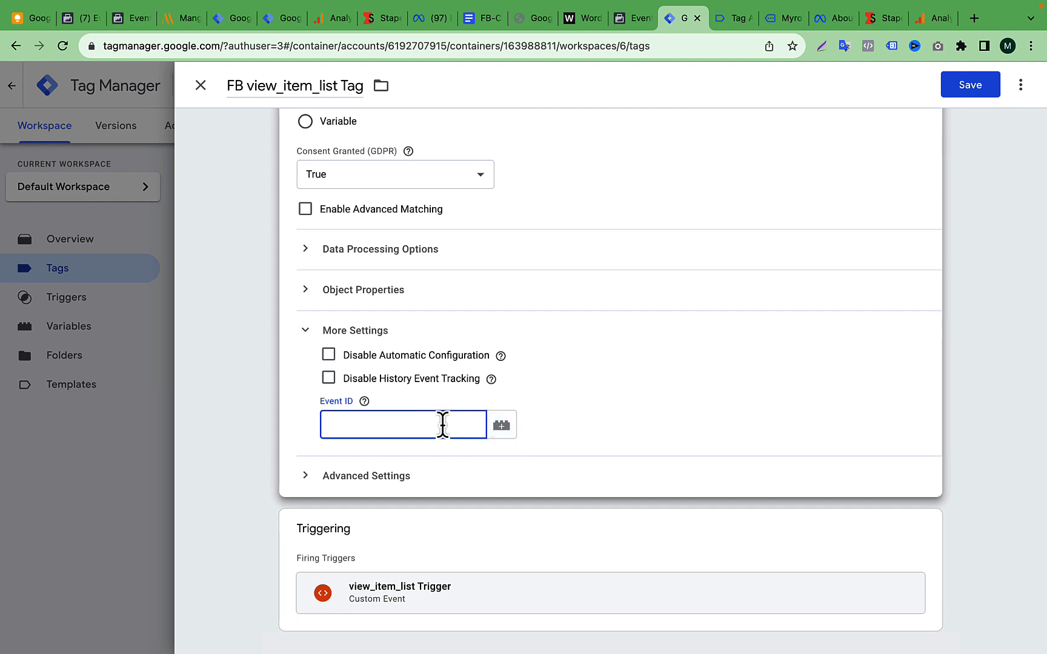
{"action": "type", "text": "{{"}
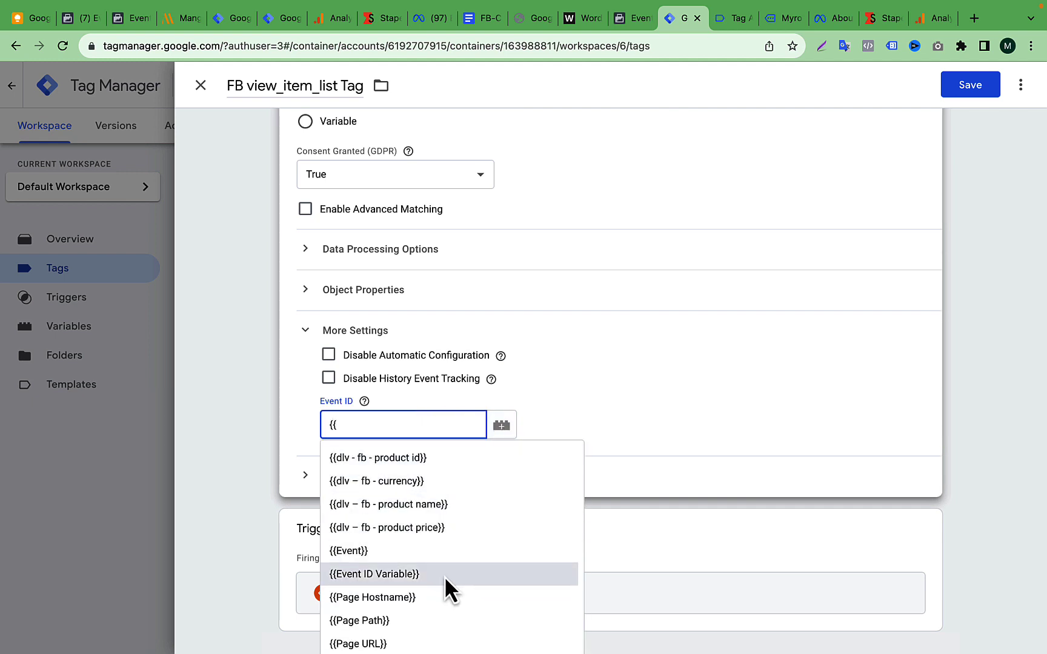
{"action": "left_click", "coordinate": [445, 576]}
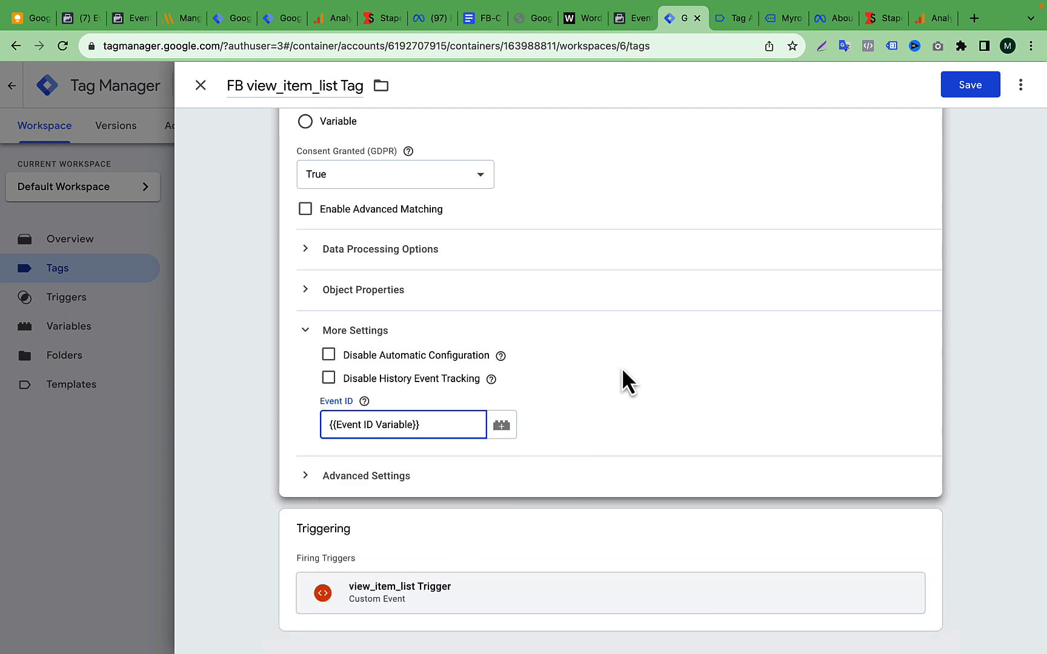
{"action": "scroll", "coordinate": [622, 367], "scroll_direction": "up", "scroll_amount": 6}
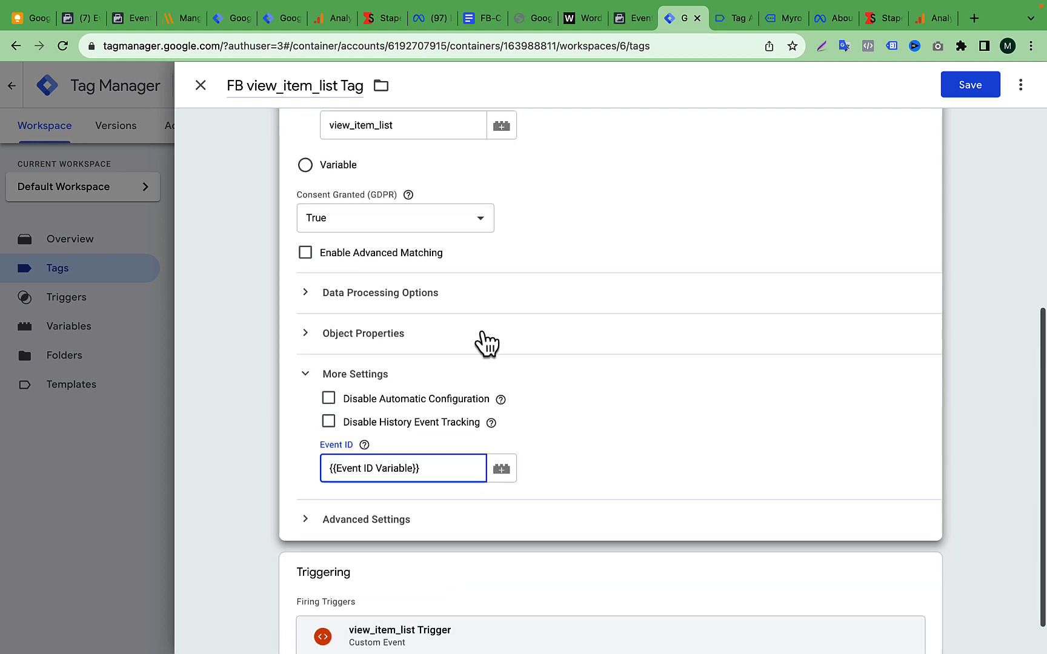
{"action": "scroll", "coordinate": [618, 339], "scroll_direction": "up", "scroll_amount": 1}
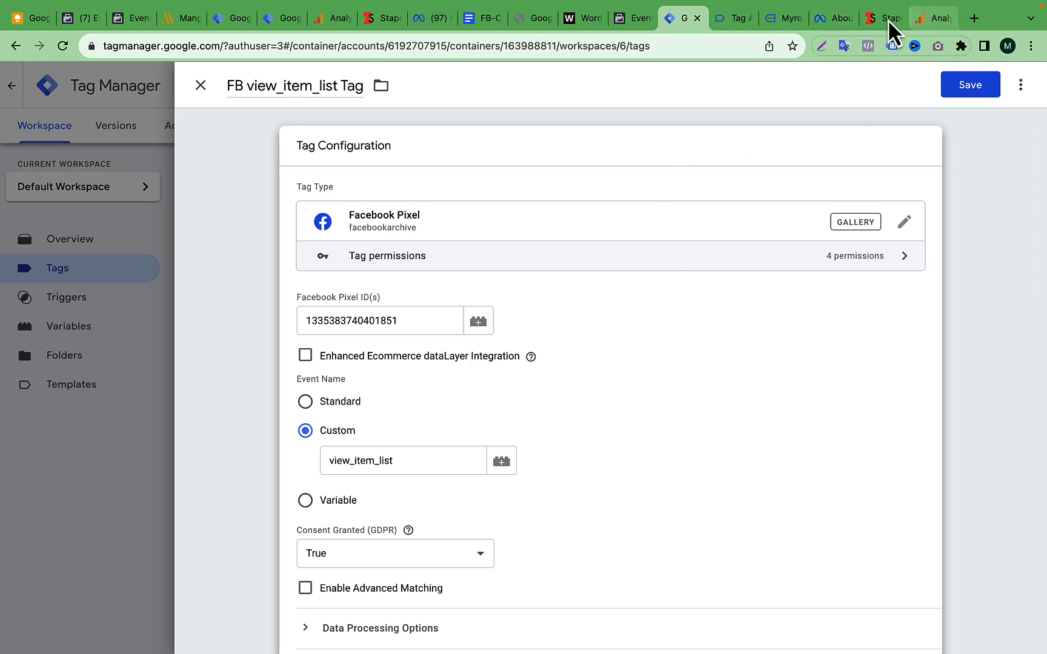
- Consult the Meta event parameters help page, then return to the tag editor
{"action": "left_click", "coordinate": [830, 18]}
{"action": "scroll", "coordinate": [431, 264], "scroll_direction": "up", "scroll_amount": 5}
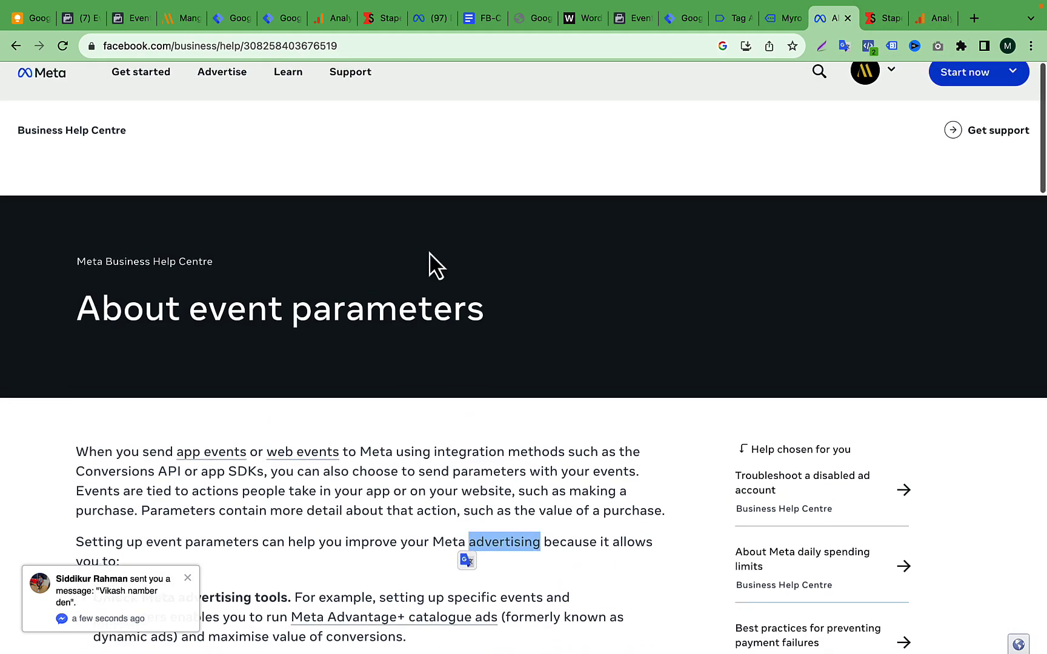
{"action": "left_click_drag", "start_coordinate": [190, 292], "coordinate": [545, 315]}
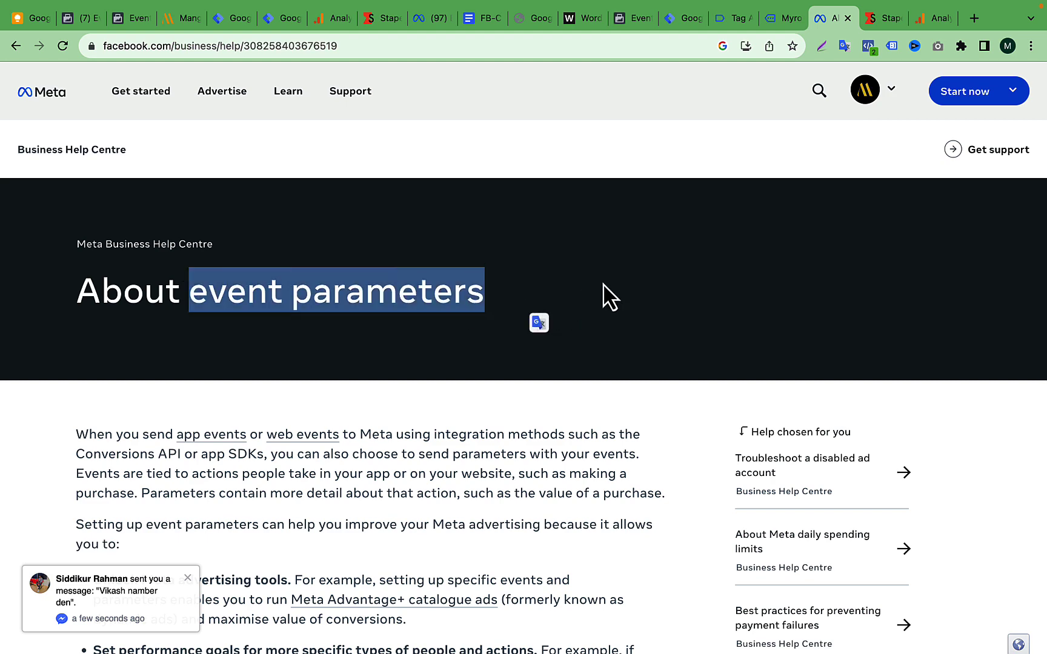
{"action": "left_click", "coordinate": [674, 19]}
{"action": "scroll", "coordinate": [538, 272], "scroll_direction": "down", "scroll_amount": 5}
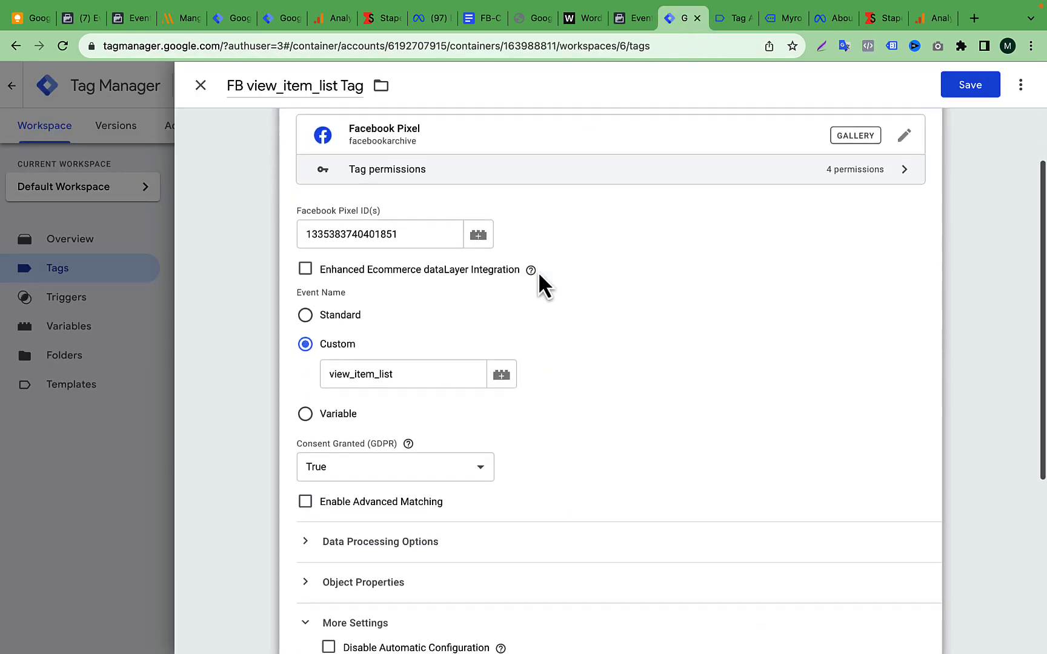
- Expand Object Properties and add four empty property rows
{"action": "left_click", "coordinate": [384, 491]}
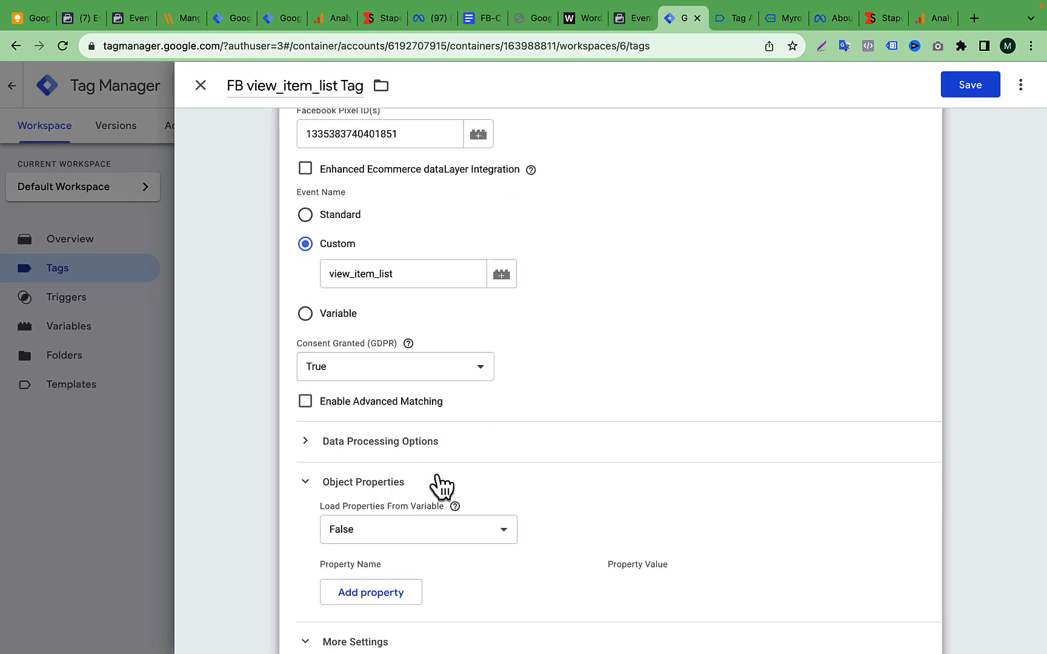
{"action": "scroll", "coordinate": [535, 442], "scroll_direction": "down", "scroll_amount": 3}
{"action": "left_click", "coordinate": [549, 274]}
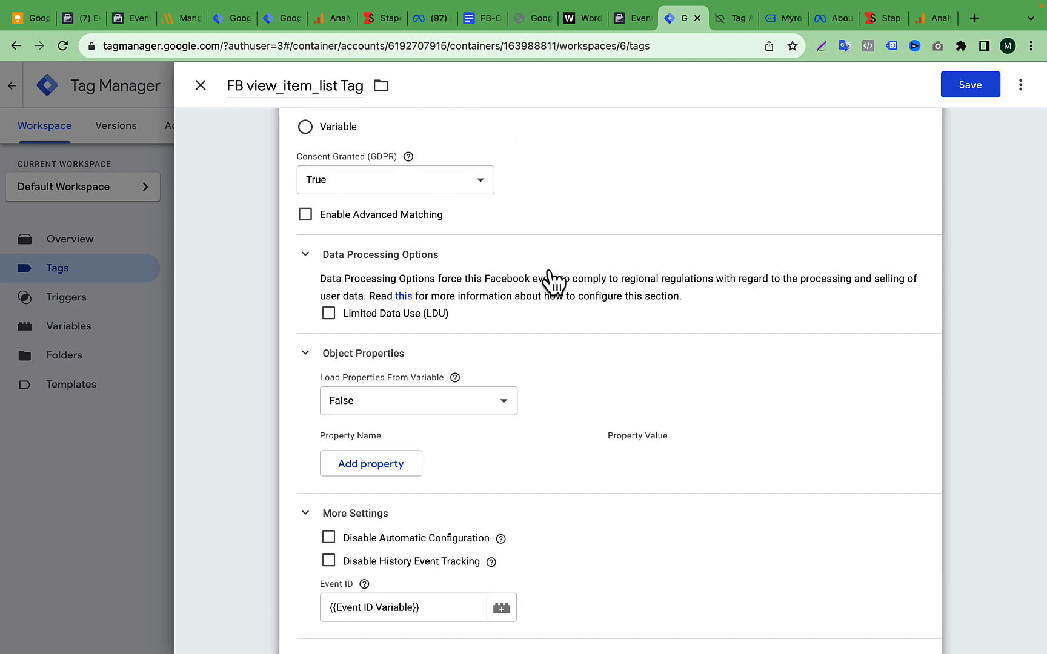
{"action": "left_click", "coordinate": [551, 276]}
{"action": "scroll", "coordinate": [553, 276], "scroll_direction": "down", "scroll_amount": 2}
{"action": "left_click", "coordinate": [385, 333]}
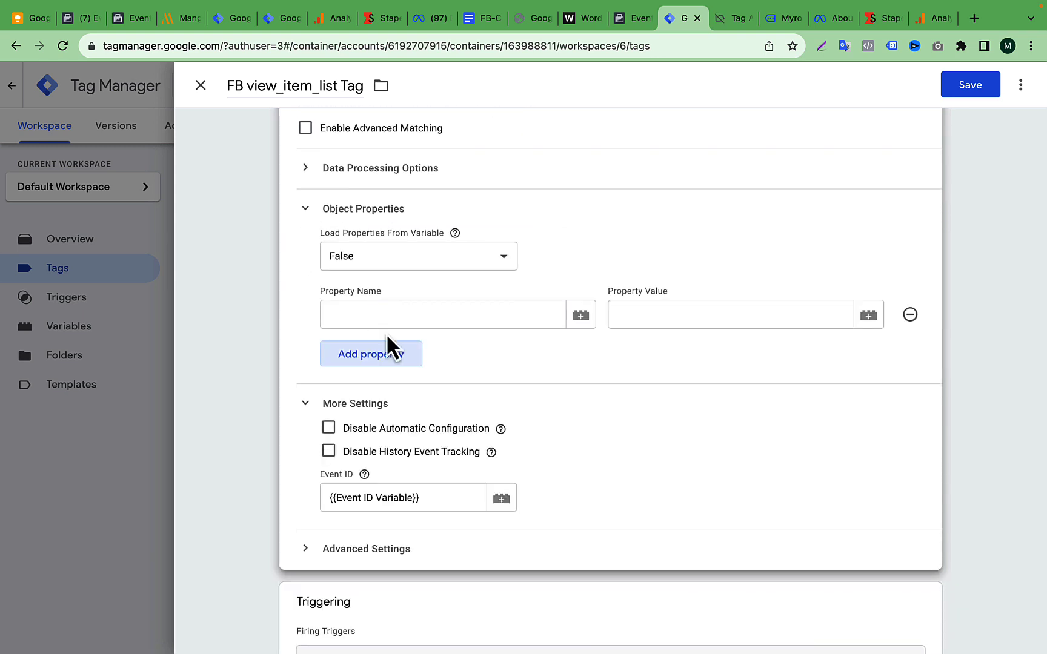
{"action": "left_click", "coordinate": [393, 356]}
{"action": "left_click", "coordinate": [391, 407]}
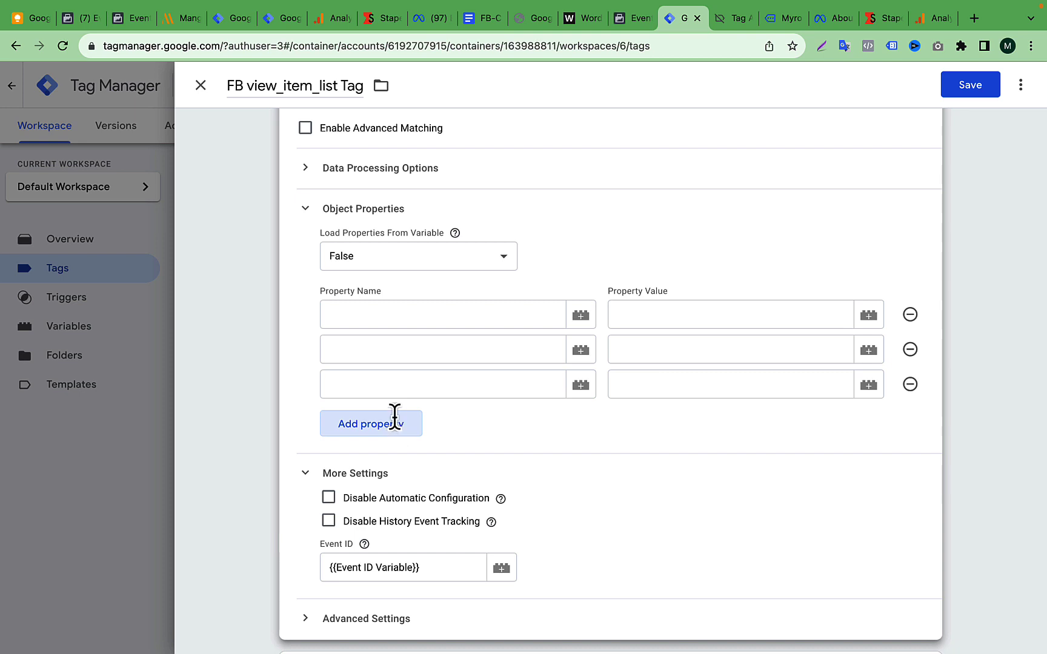
{"action": "left_click", "coordinate": [395, 422]}
- Fill the first property name with content_type copied from the FB-CAPI notes
{"action": "left_click", "coordinate": [451, 315]}
{"action": "left_click", "coordinate": [475, 17]}
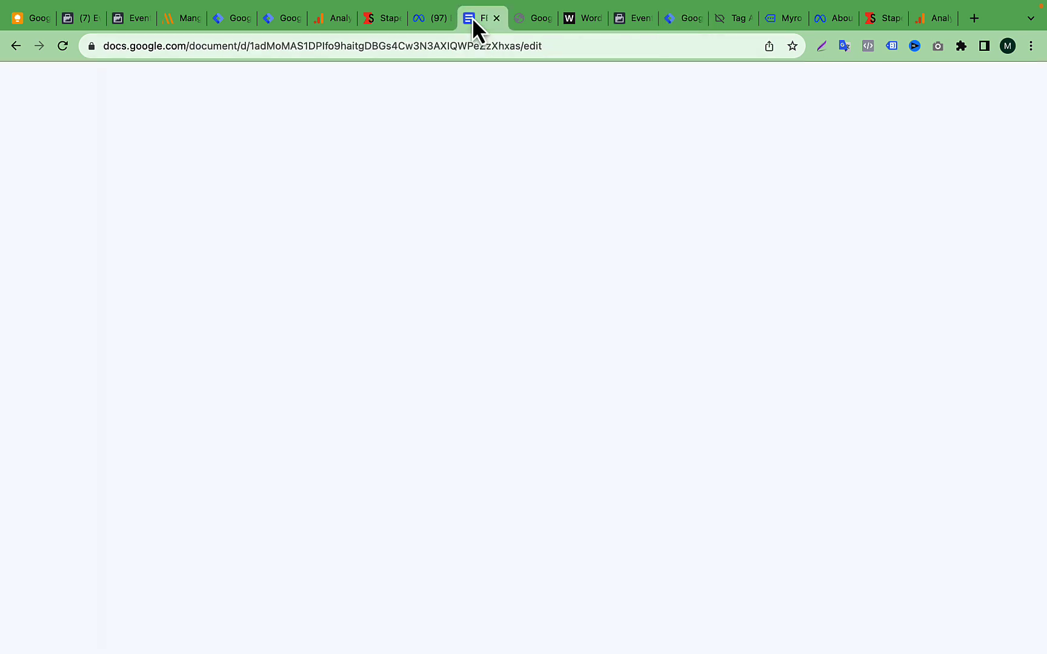
{"action": "scroll", "coordinate": [473, 409], "scroll_direction": "down", "scroll_amount": 3}
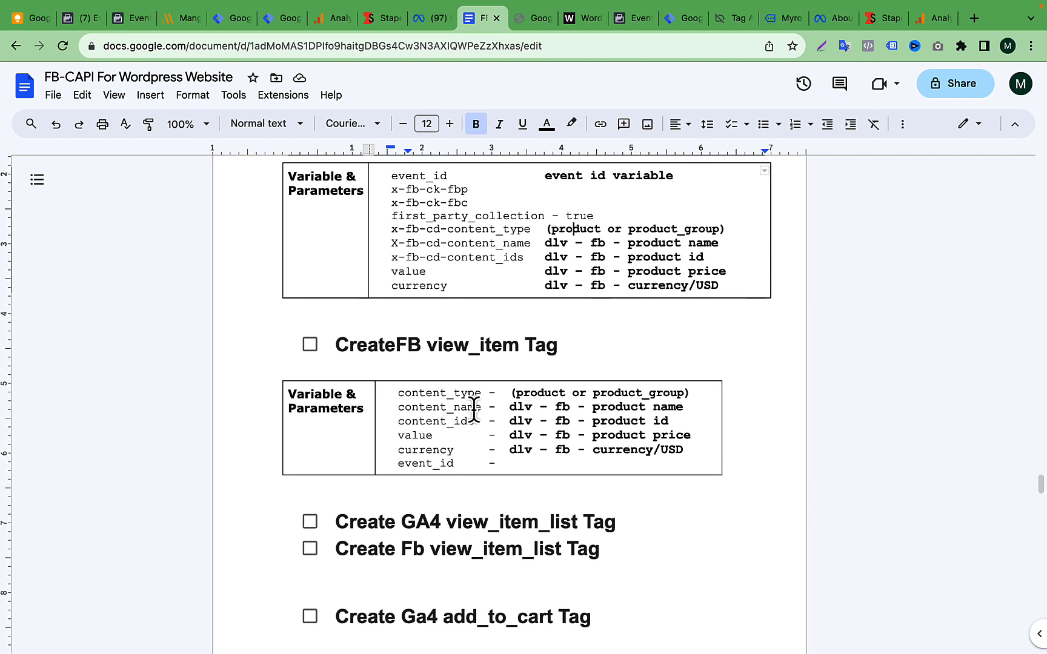
{"action": "scroll", "coordinate": [474, 409], "scroll_direction": "down", "scroll_amount": 1}
{"action": "left_click_drag", "start_coordinate": [399, 369], "coordinate": [478, 367]}
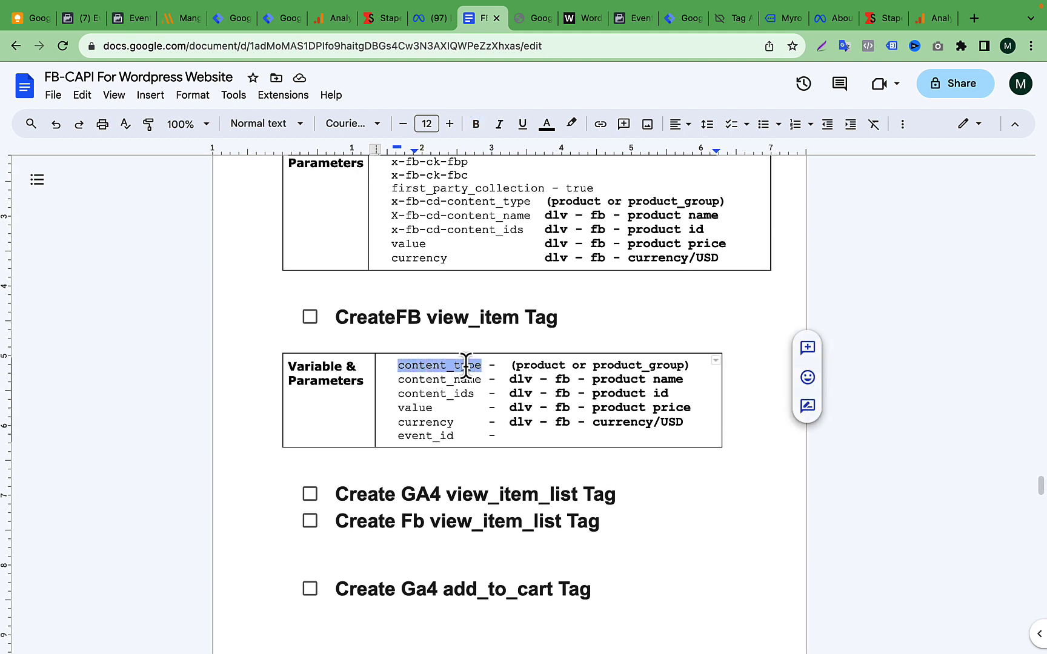
{"action": "right_click", "coordinate": [466, 365]}
{"action": "left_click", "coordinate": [512, 159]}
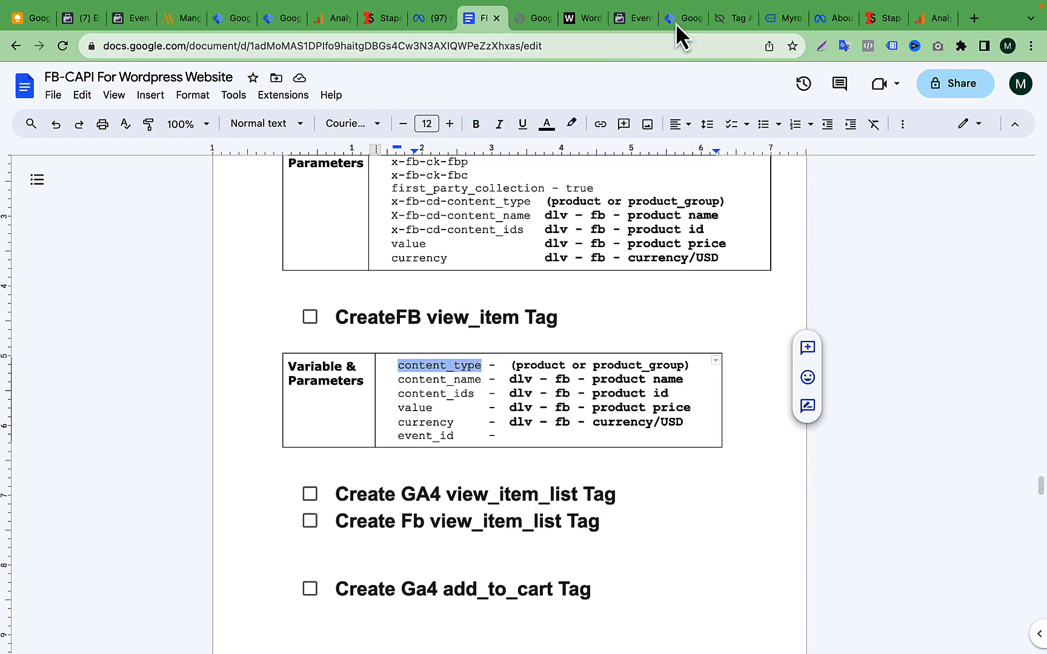
{"action": "left_click", "coordinate": [687, 18]}
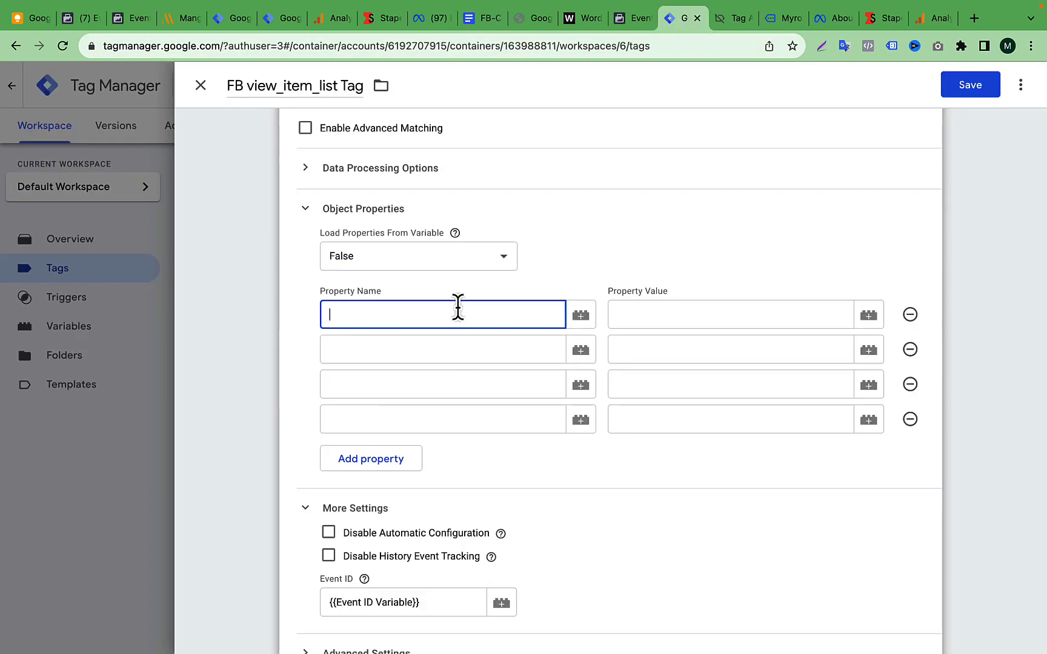
{"action": "key", "text": "ctrl+v"}
- Copy content_name from the FB-CAPI notes into the second property name
{"action": "left_click", "coordinate": [451, 350]}
{"action": "left_click", "coordinate": [482, 18]}
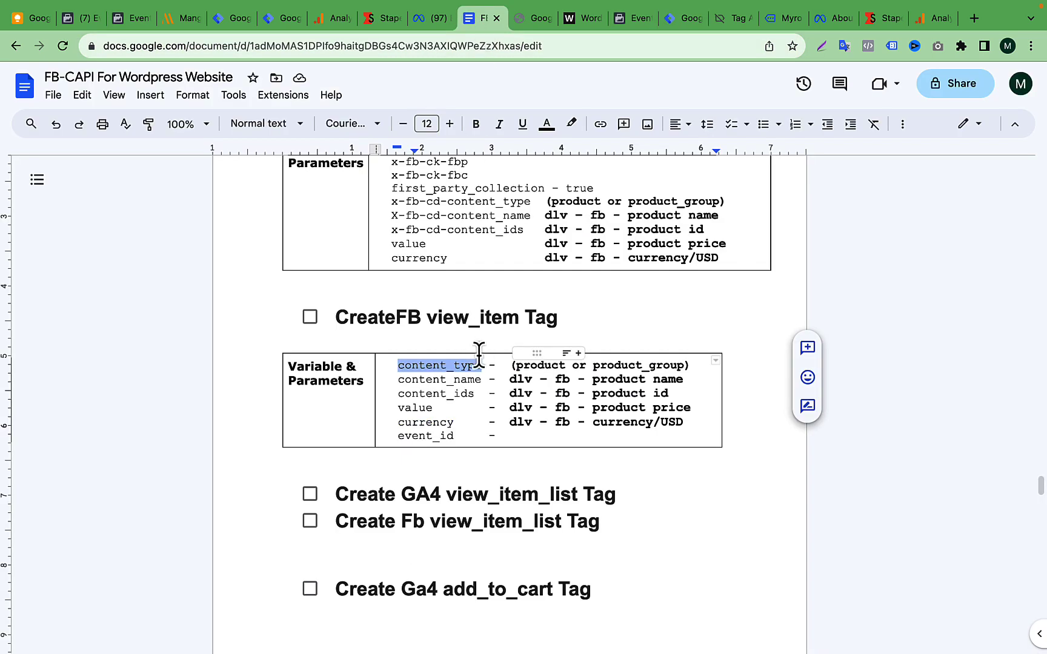
{"action": "double_click", "coordinate": [420, 380]}
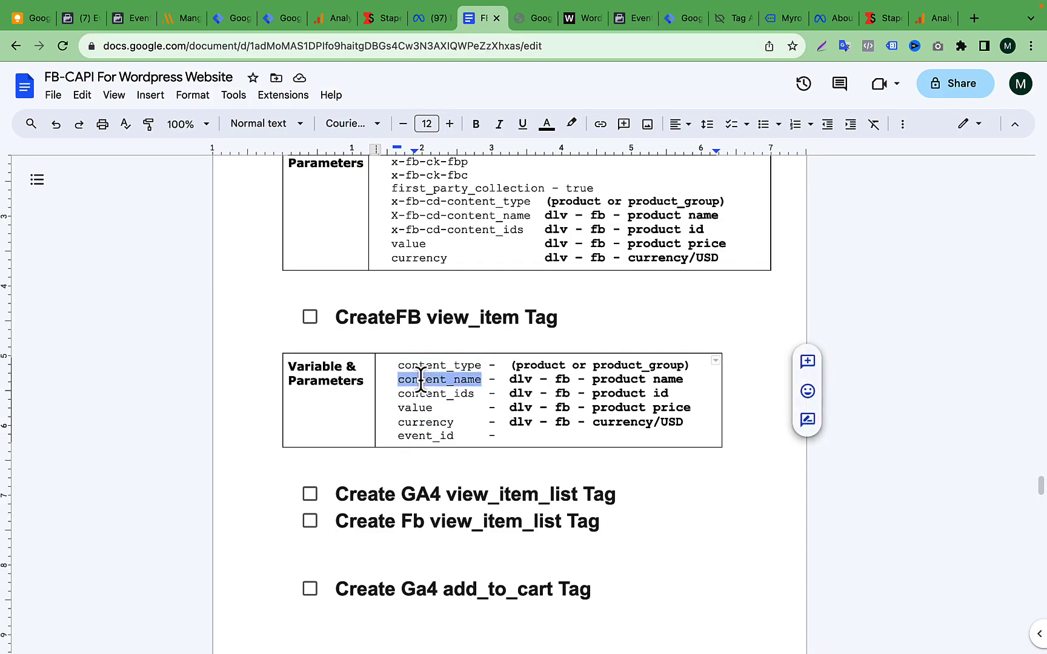
{"action": "right_click", "coordinate": [421, 379]}
{"action": "left_click", "coordinate": [486, 161]}
{"action": "left_click", "coordinate": [679, 18]}
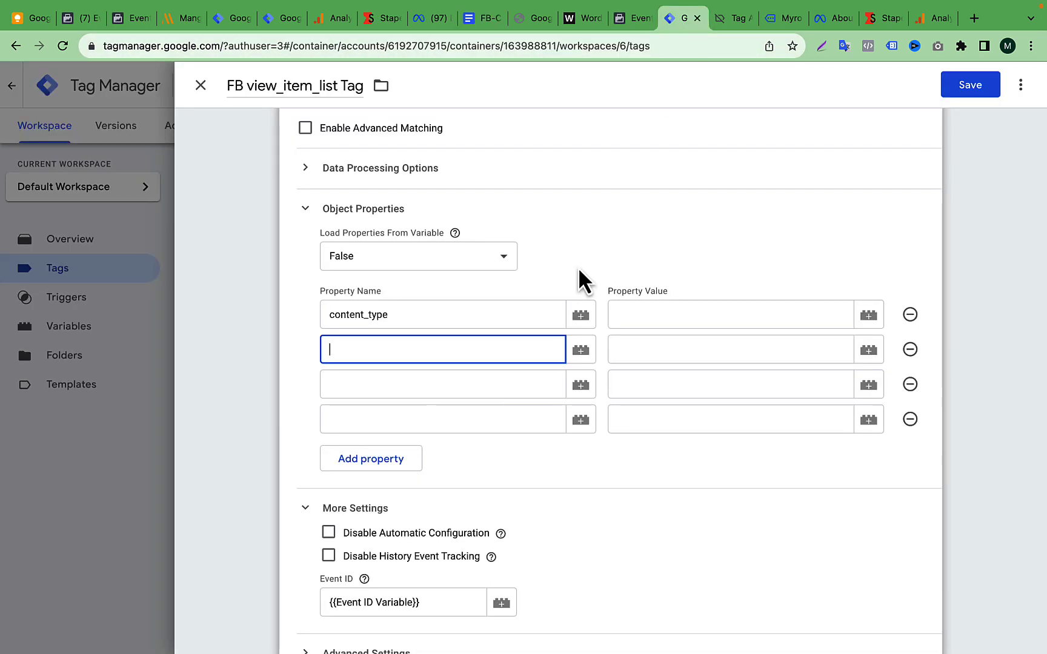
{"action": "left_click", "coordinate": [470, 420]}
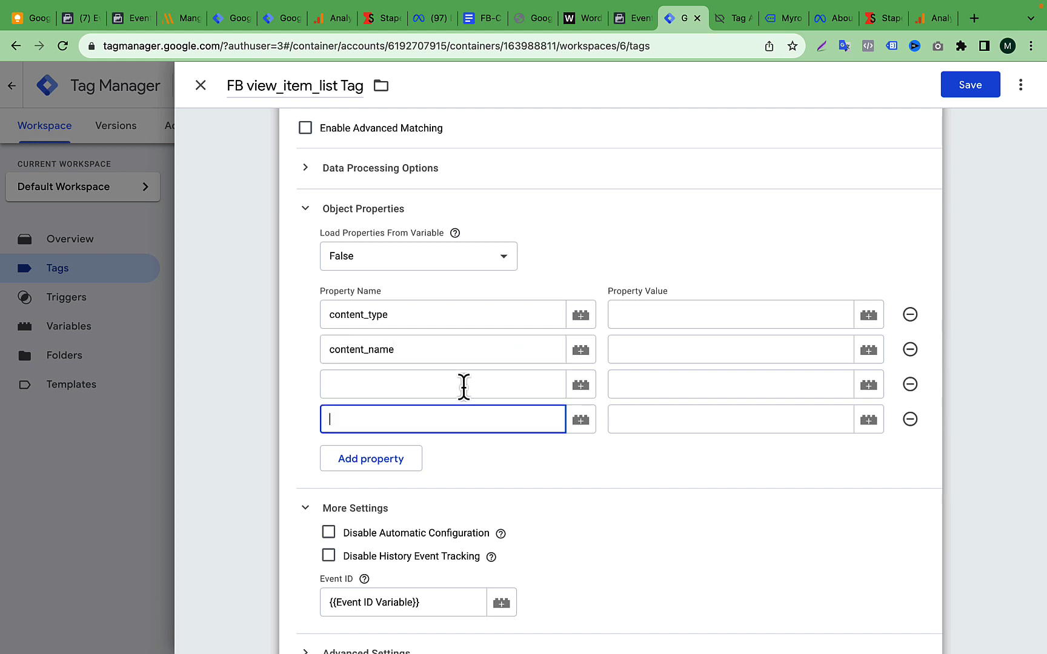
{"action": "left_click", "coordinate": [481, 386]}
- Copy content_ids from the FB-CAPI notes into the third property name
{"action": "left_click", "coordinate": [474, 23]}
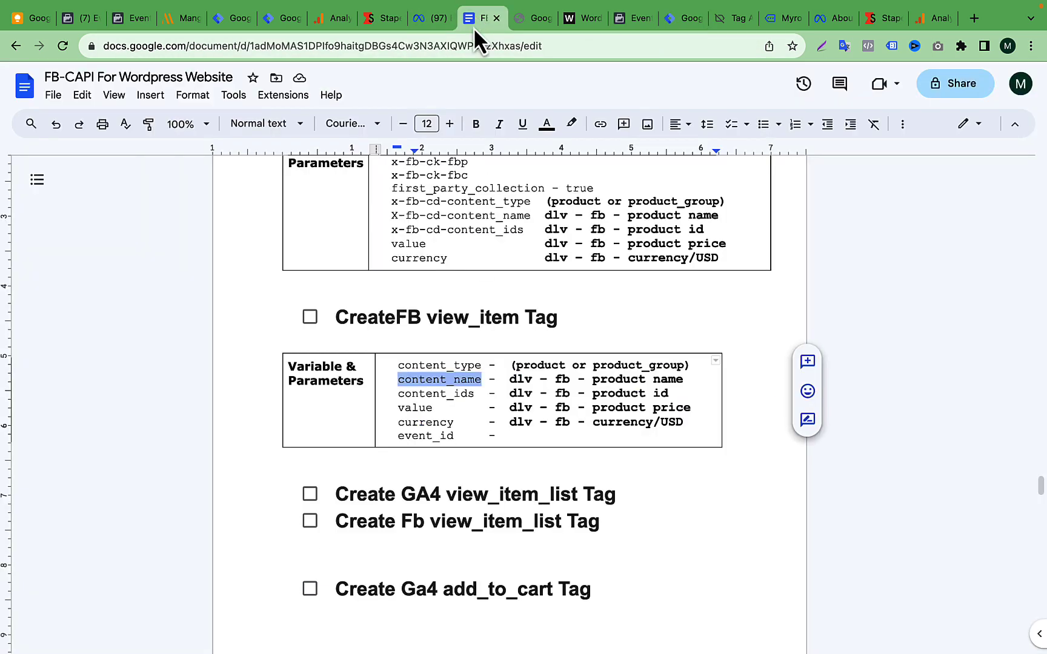
{"action": "triple_click", "coordinate": [432, 394]}
{"action": "double_click", "coordinate": [432, 394]}
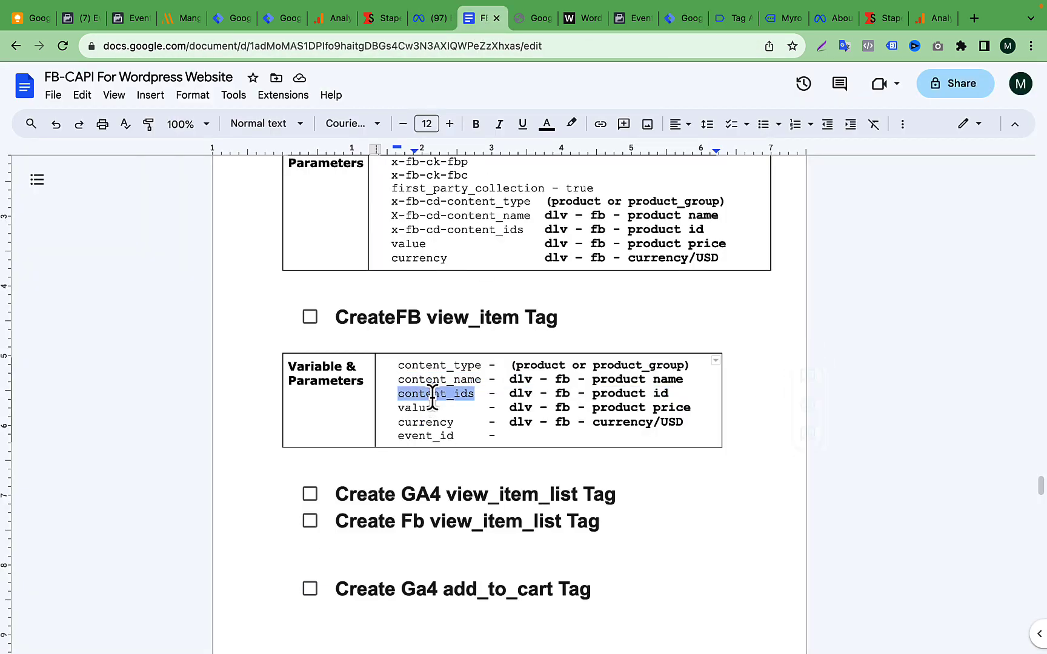
{"action": "right_click", "coordinate": [432, 394]}
{"action": "left_click", "coordinate": [498, 161]}
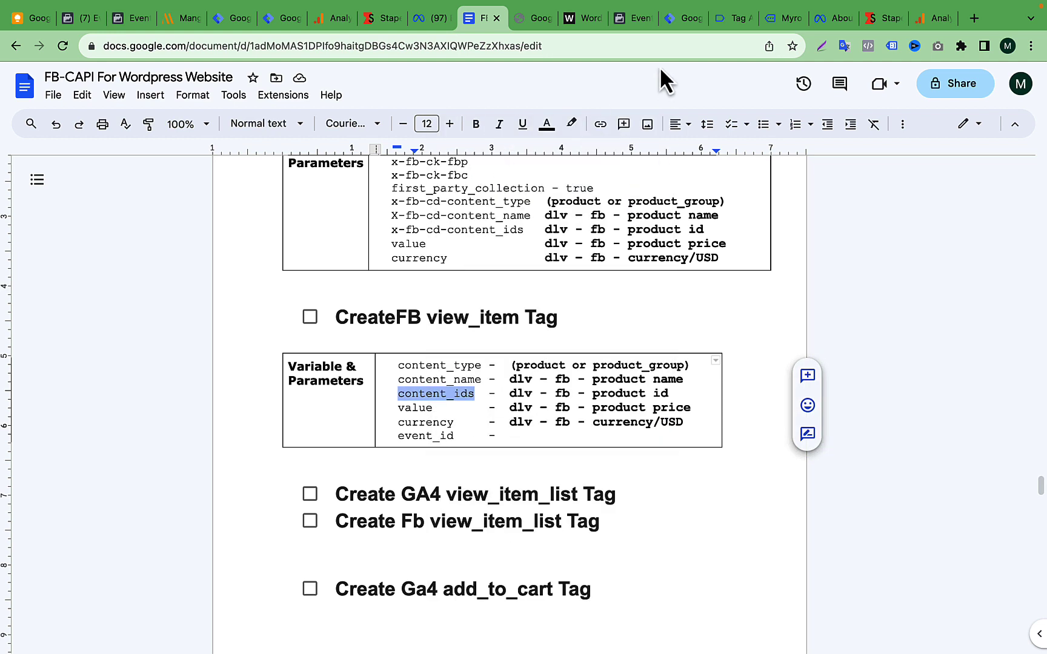
{"action": "left_click", "coordinate": [677, 23]}
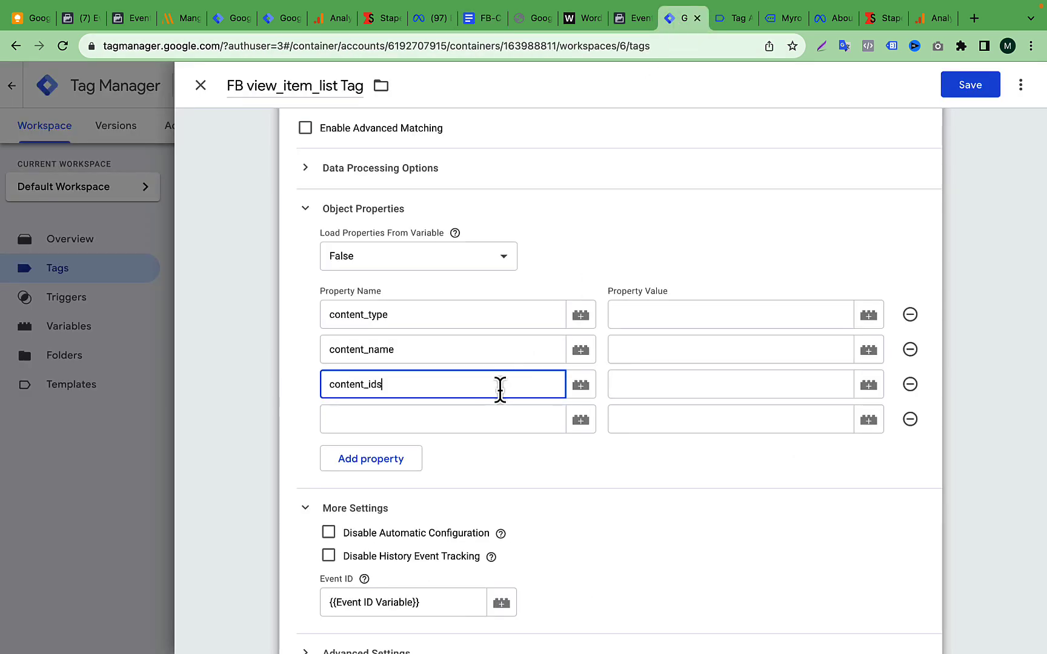
{"action": "left_click", "coordinate": [463, 427]}
- Copy value into the fourth property name and add a fifth property row
{"action": "left_click", "coordinate": [486, 23]}
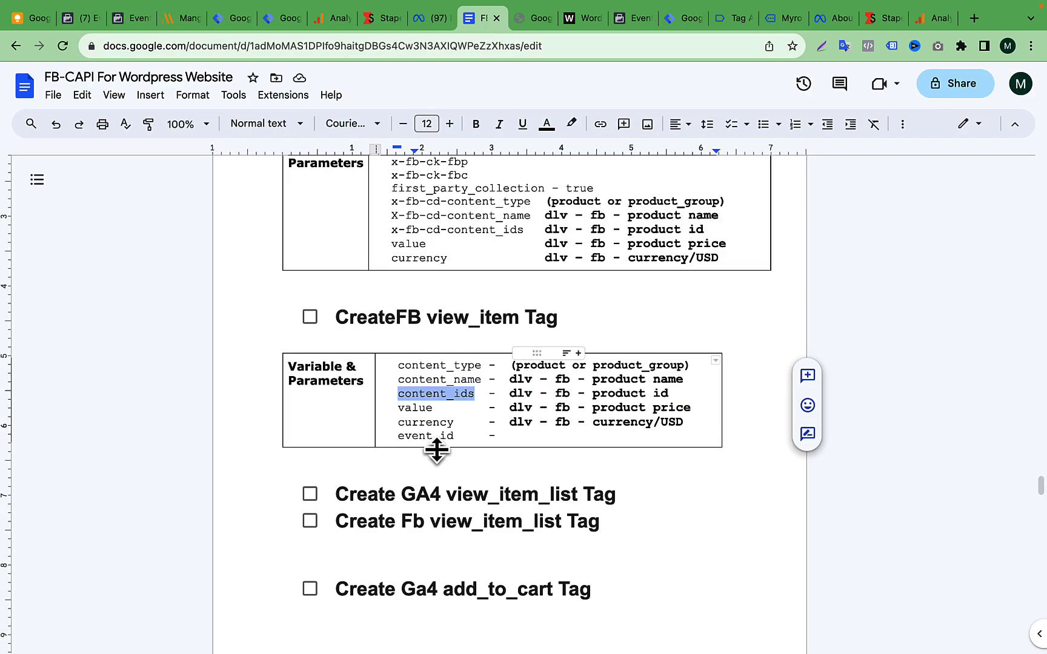
{"action": "double_click", "coordinate": [414, 408]}
{"action": "right_click", "coordinate": [415, 410]}
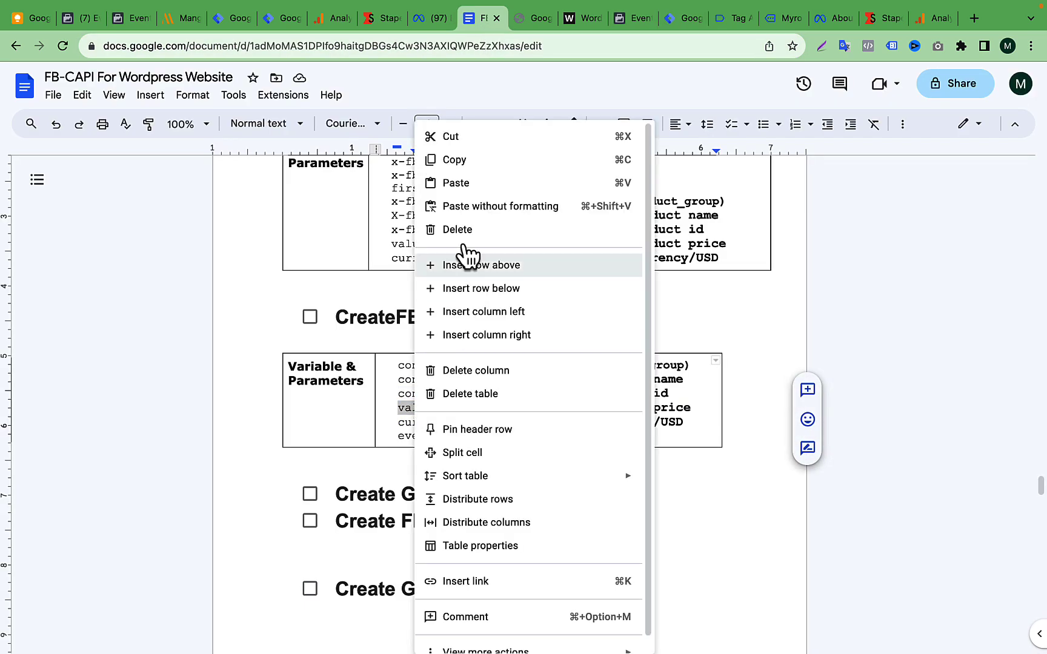
{"action": "left_click", "coordinate": [464, 161]}
{"action": "left_click", "coordinate": [682, 18]}
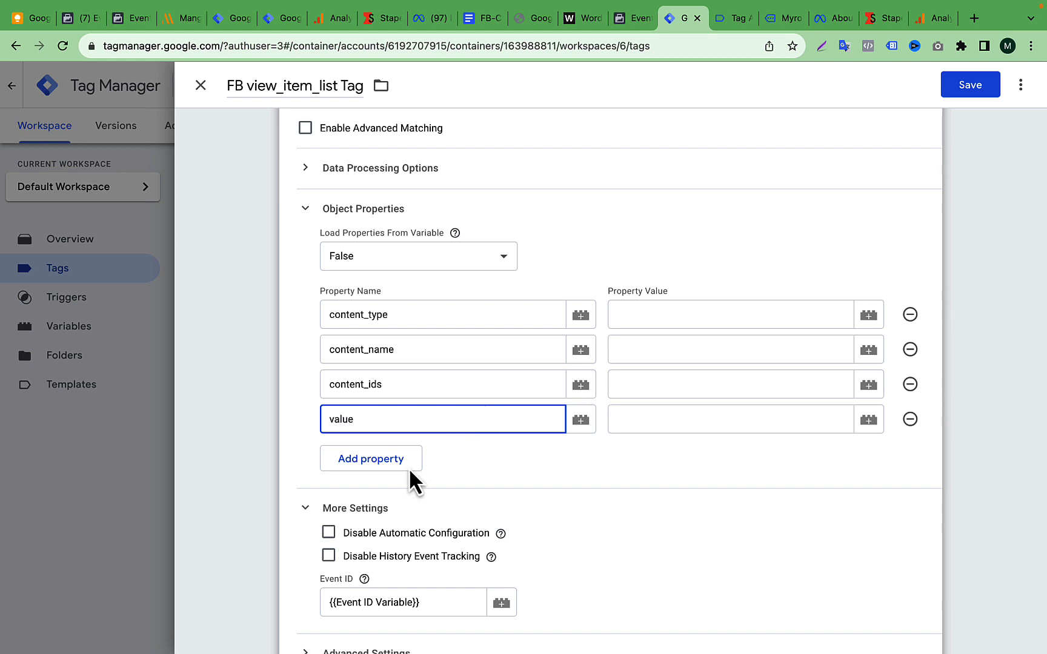
{"action": "left_click", "coordinate": [388, 458]}
- Copy currency from the FB-CAPI notes into the fifth property name
{"action": "left_click", "coordinate": [474, 19]}
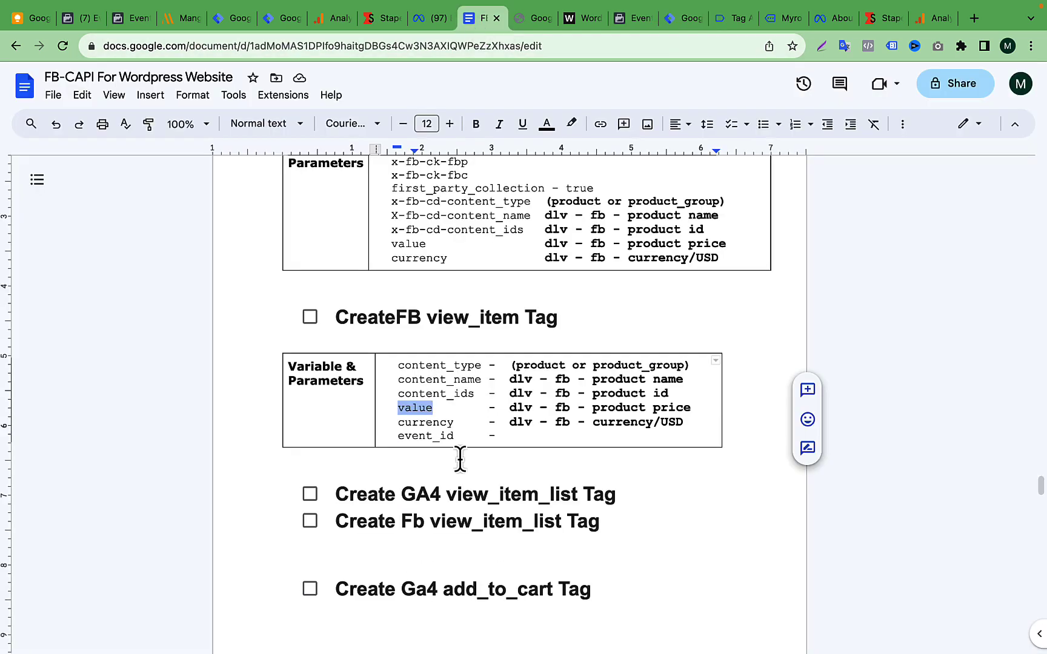
{"action": "double_click", "coordinate": [437, 423]}
{"action": "right_click", "coordinate": [437, 423]}
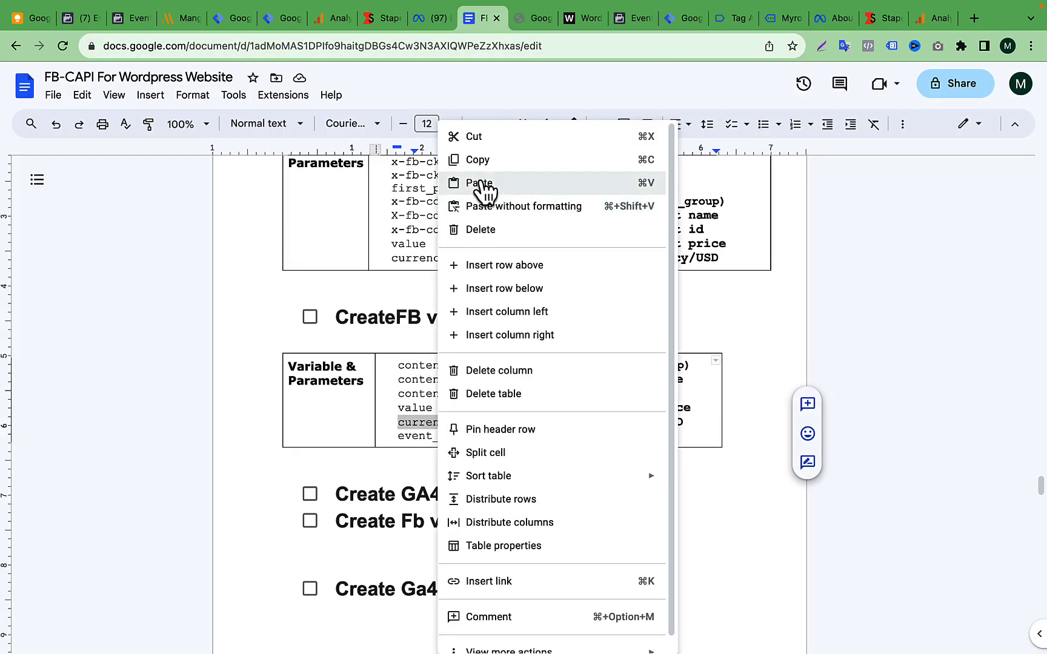
{"action": "left_click", "coordinate": [483, 159]}
{"action": "left_click", "coordinate": [682, 18]}
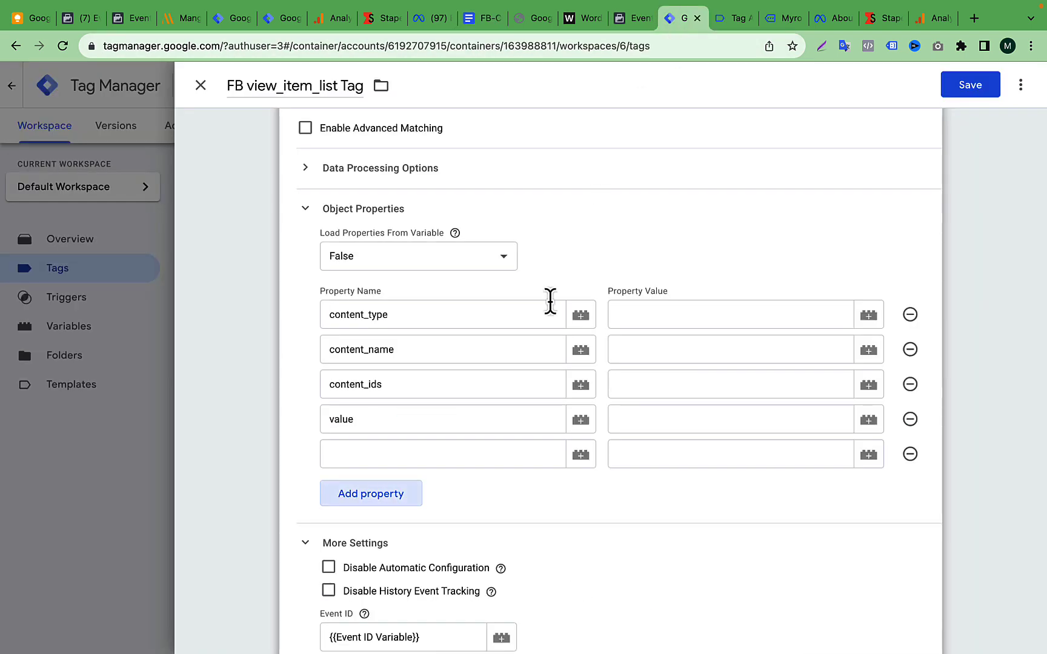
{"action": "left_click", "coordinate": [486, 454]}
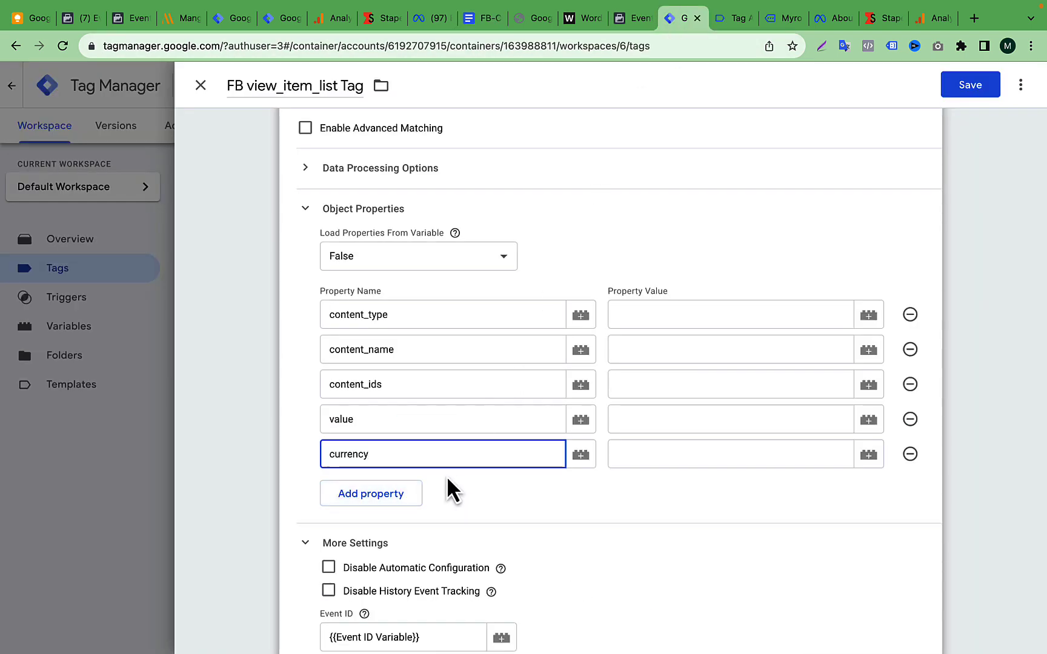
{"action": "left_click", "coordinate": [480, 18]}
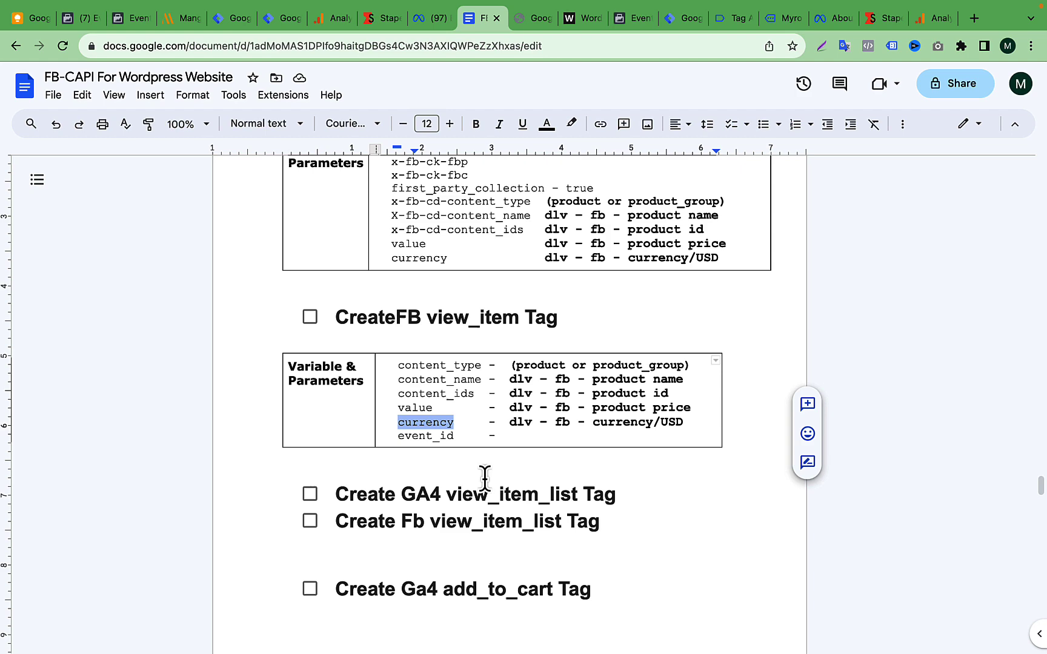
{"action": "double_click", "coordinate": [438, 438]}
{"action": "left_click", "coordinate": [682, 24]}
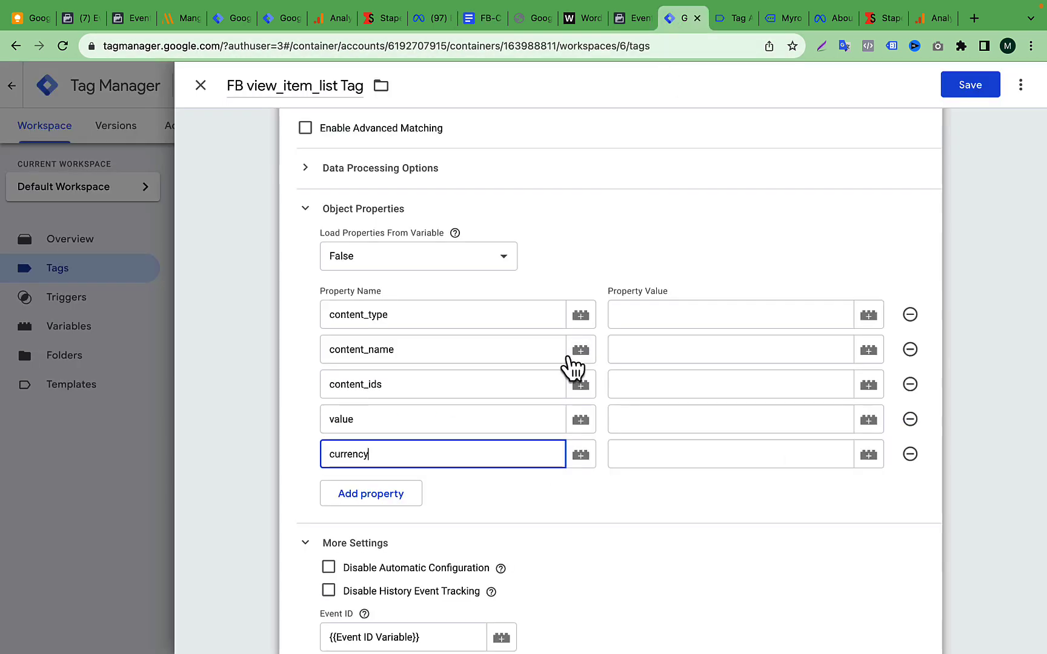
{"action": "scroll", "coordinate": [570, 363], "scroll_direction": "down", "scroll_amount": 3}
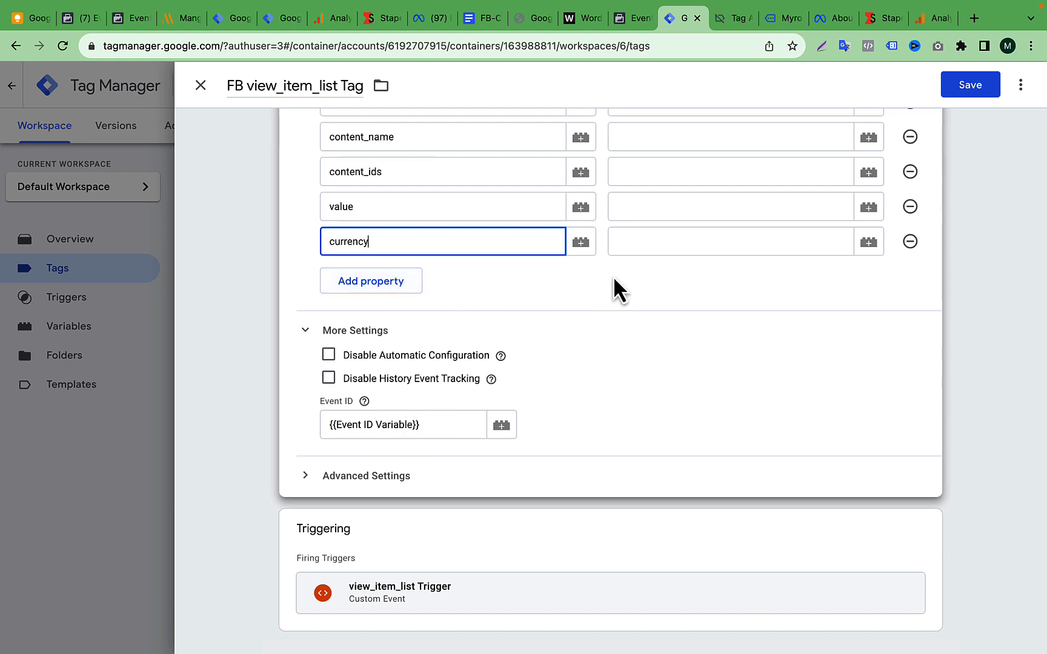
{"action": "scroll", "coordinate": [615, 275], "scroll_direction": "up", "scroll_amount": 3}
- Map content_type to product, and content_name and content_ids to the dlv – fb product name and id variables
{"action": "left_click", "coordinate": [437, 241]}
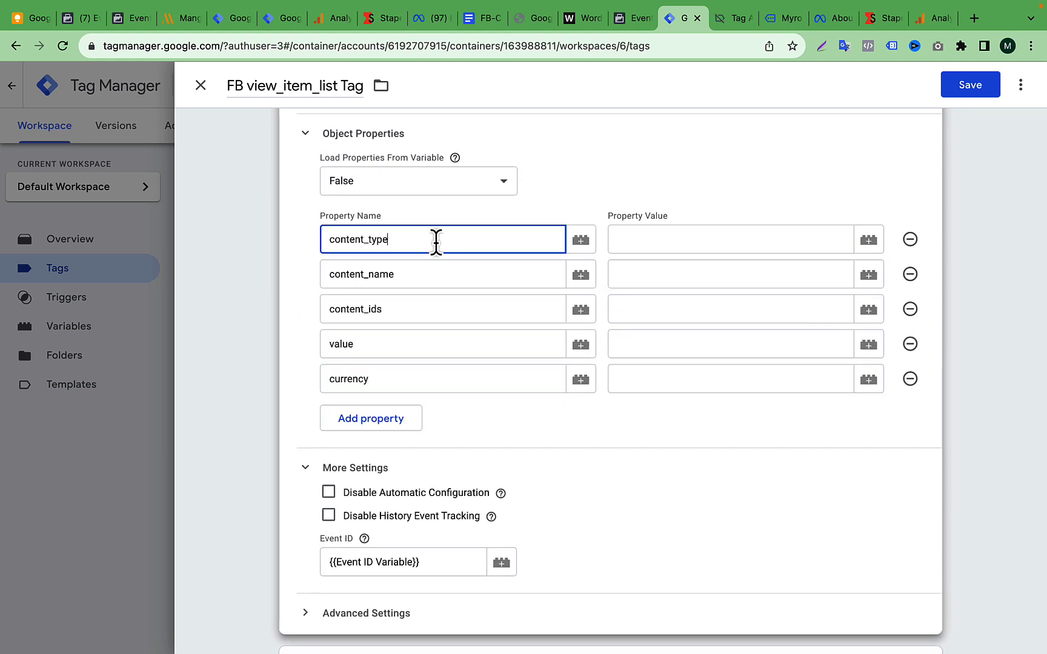
{"action": "left_click", "coordinate": [709, 241]}
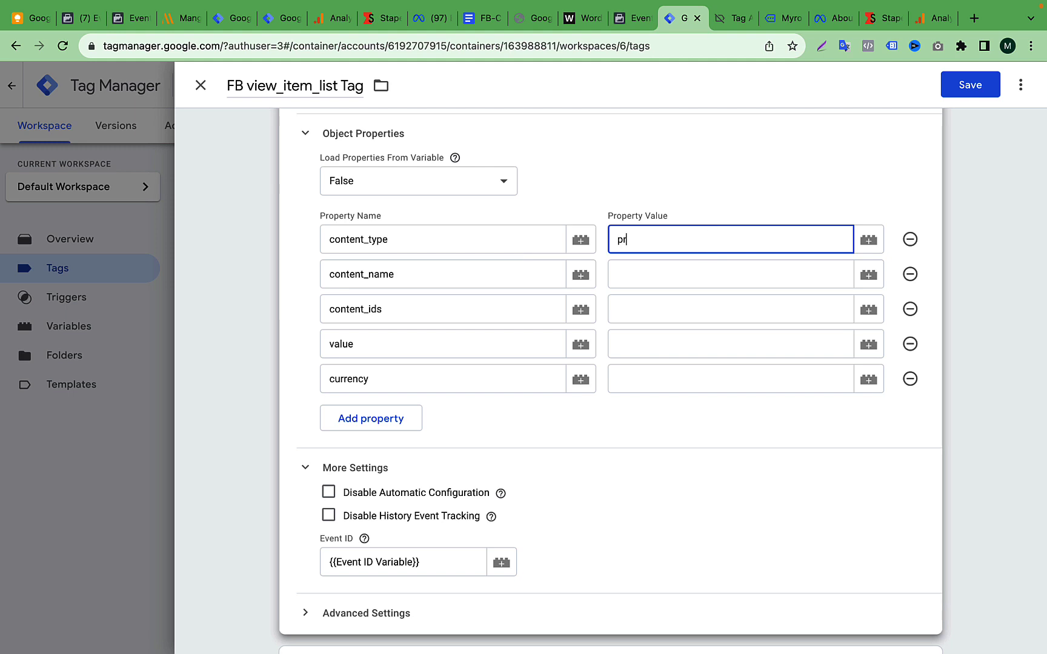
{"action": "left_click", "coordinate": [709, 268]}
{"action": "type", "text": "{{"}
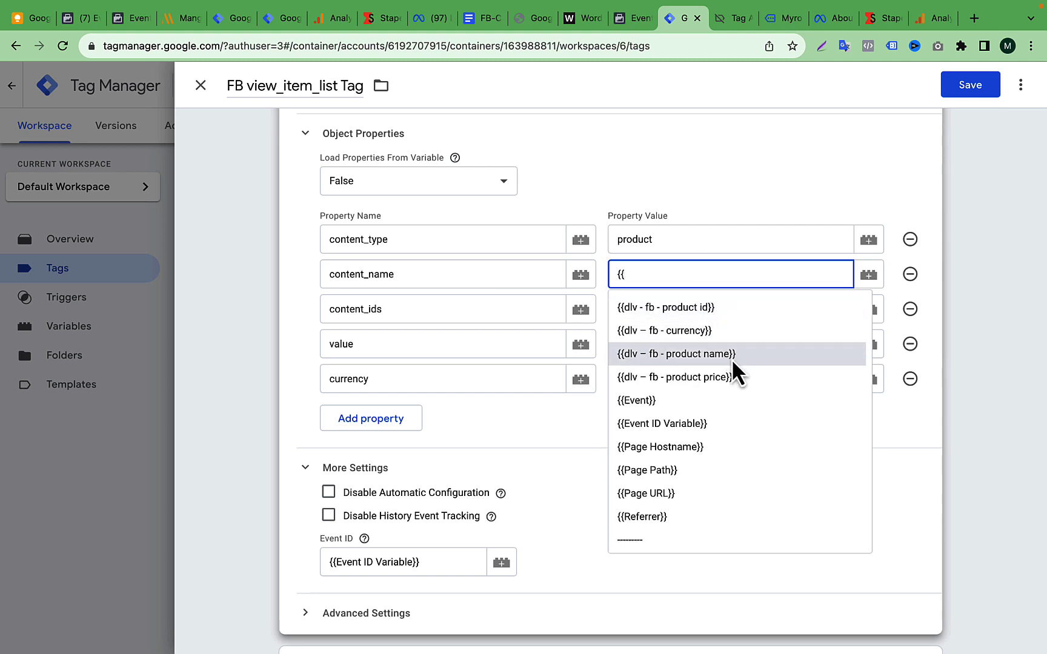
{"action": "left_click", "coordinate": [731, 355]}
{"action": "left_click", "coordinate": [694, 312]}
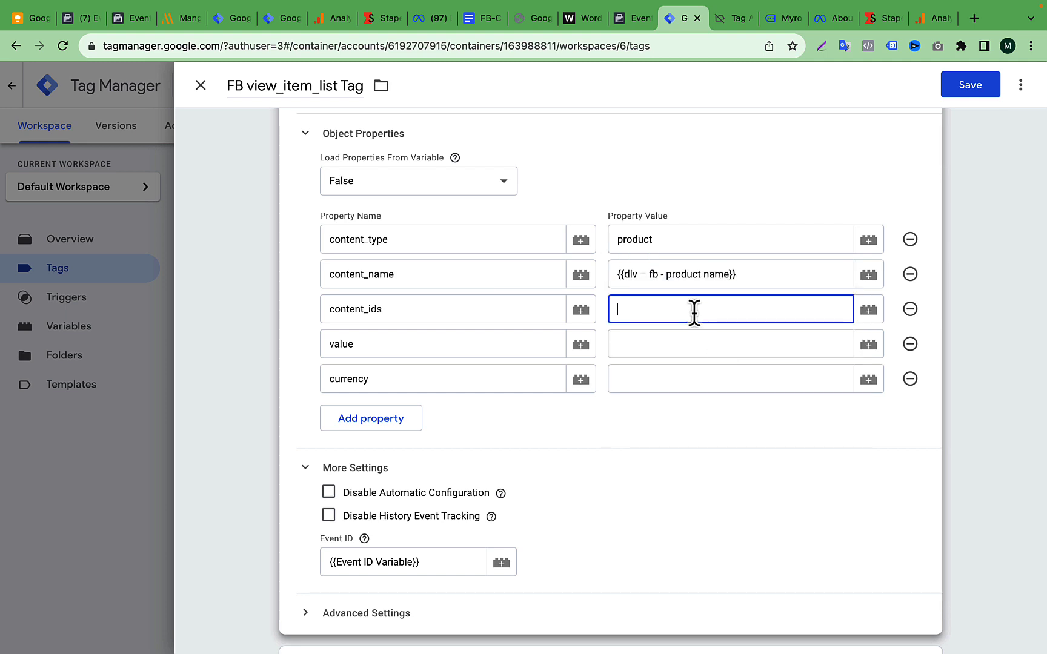
{"action": "type", "text": "{{"}
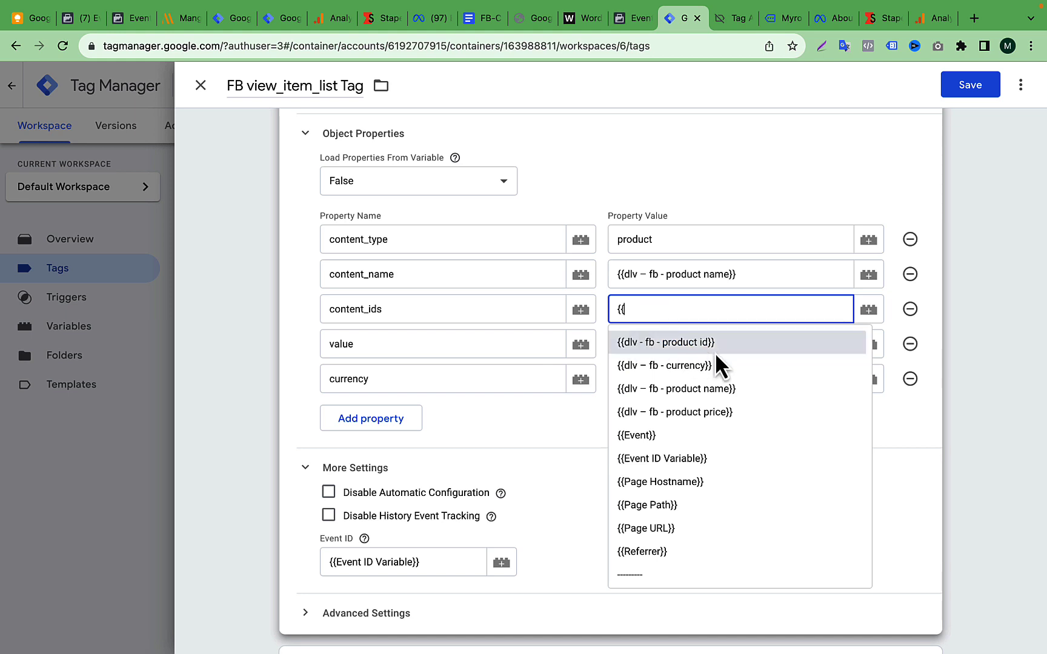
{"action": "left_click", "coordinate": [743, 343]}
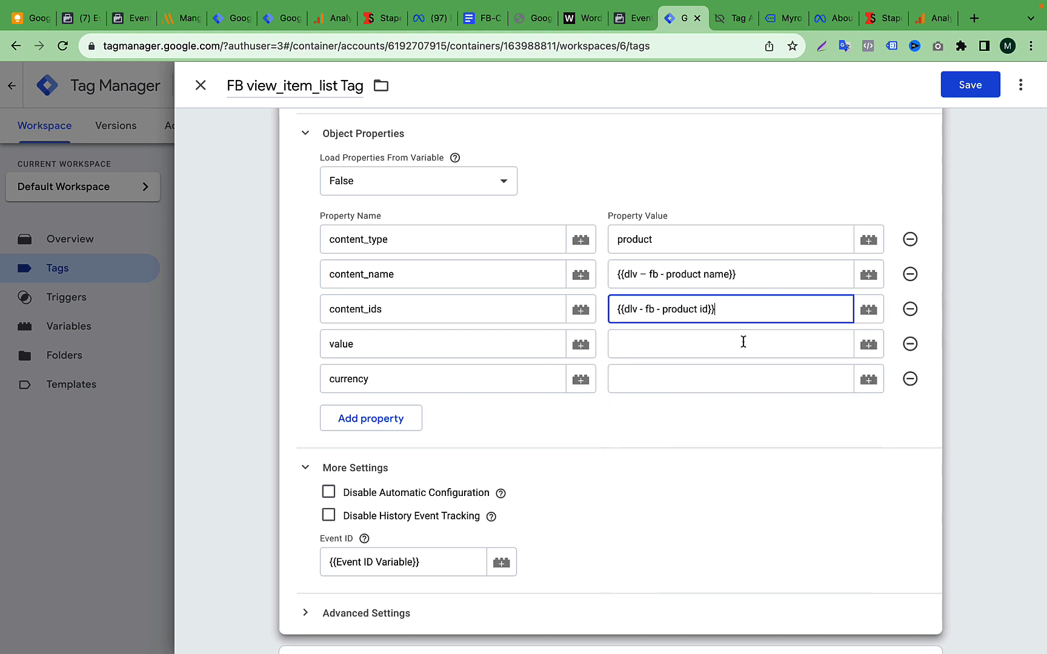
- Map value and currency to the dlv – fb price and currency variables, then save the tag
{"action": "left_click", "coordinate": [727, 343]}
{"action": "type", "text": "{{"}
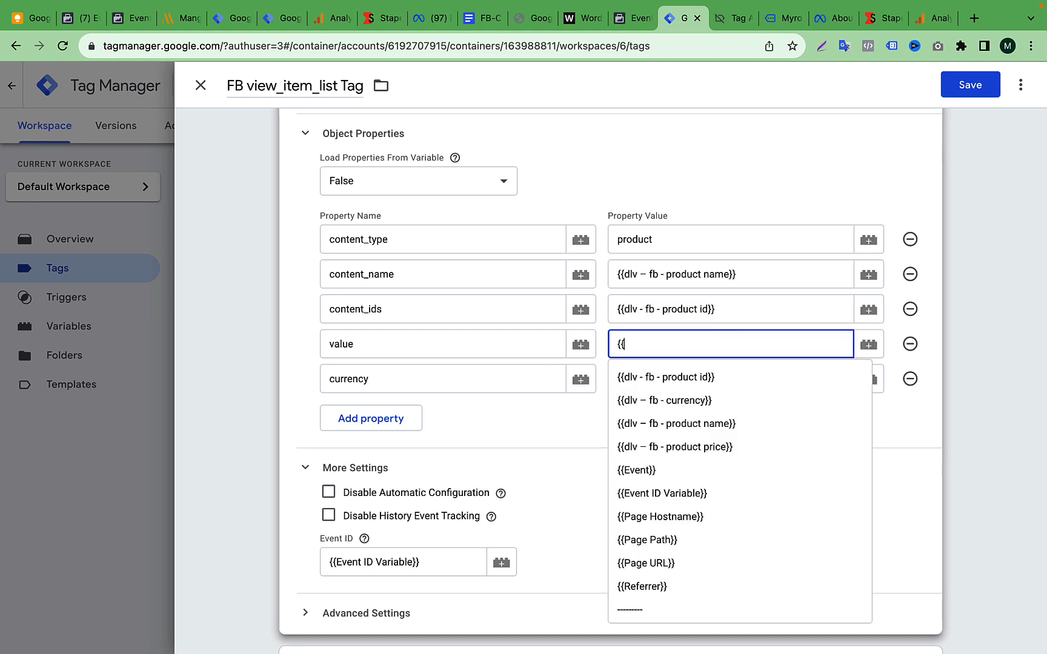
{"action": "left_click", "coordinate": [740, 447]}
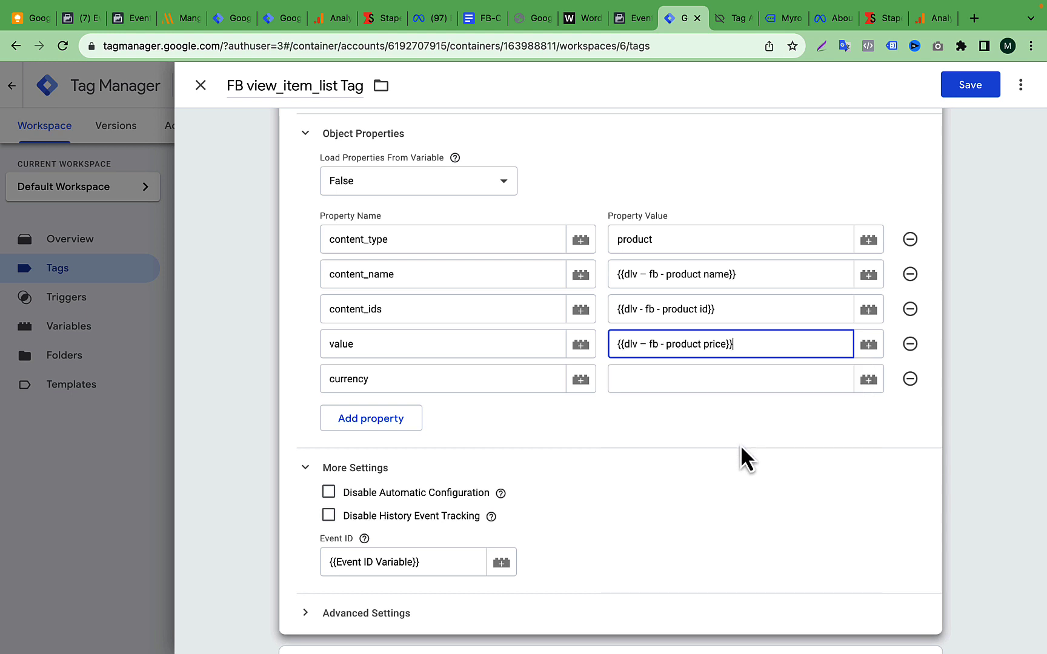
{"action": "left_click", "coordinate": [706, 374]}
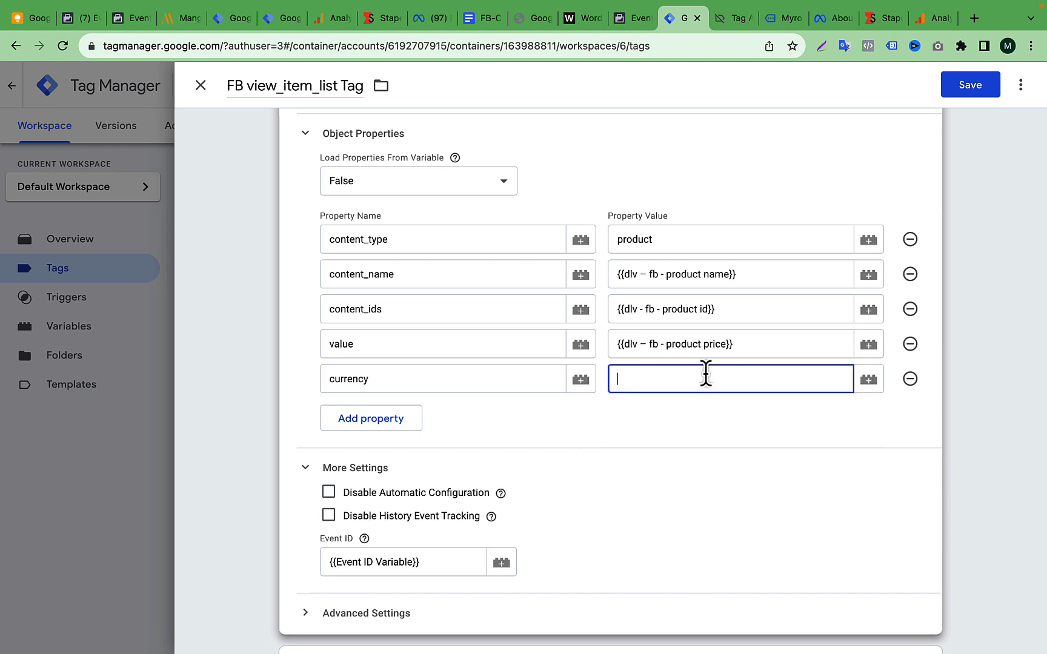
{"action": "type", "text": "{{"}
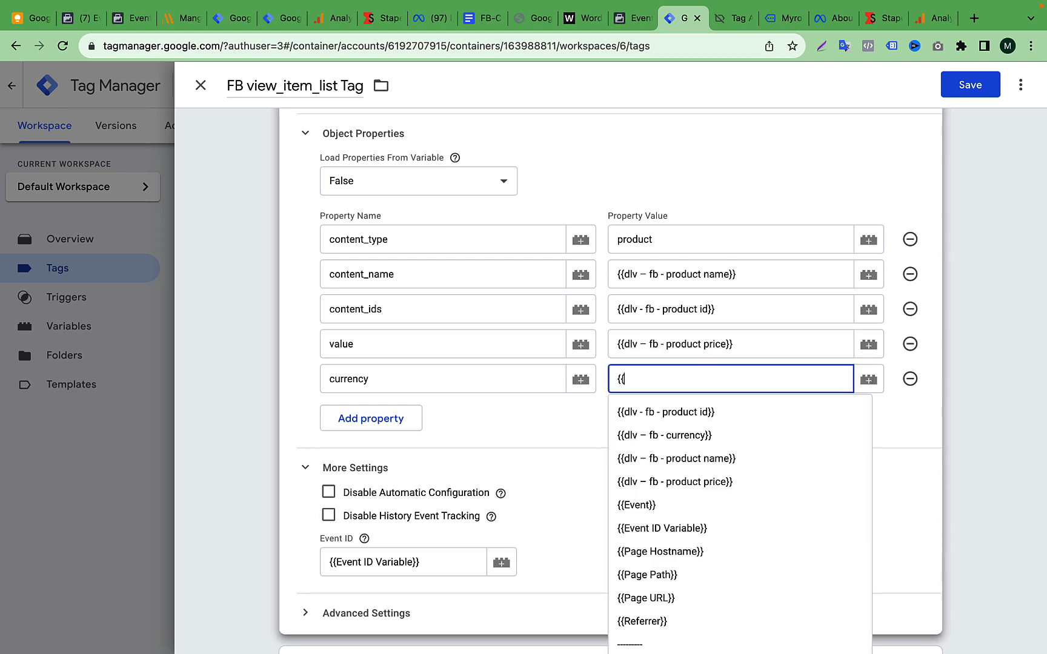
{"action": "left_click", "coordinate": [704, 442]}
{"action": "scroll", "coordinate": [705, 443], "scroll_direction": "down", "scroll_amount": 2}
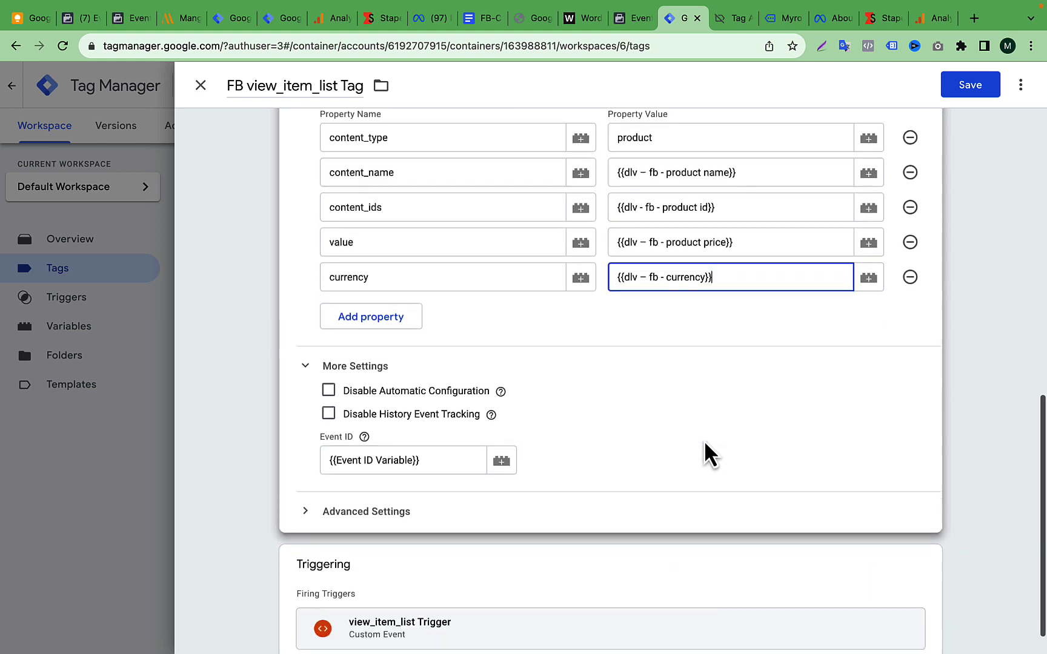
{"action": "scroll", "coordinate": [704, 442], "scroll_direction": "up", "scroll_amount": 5}
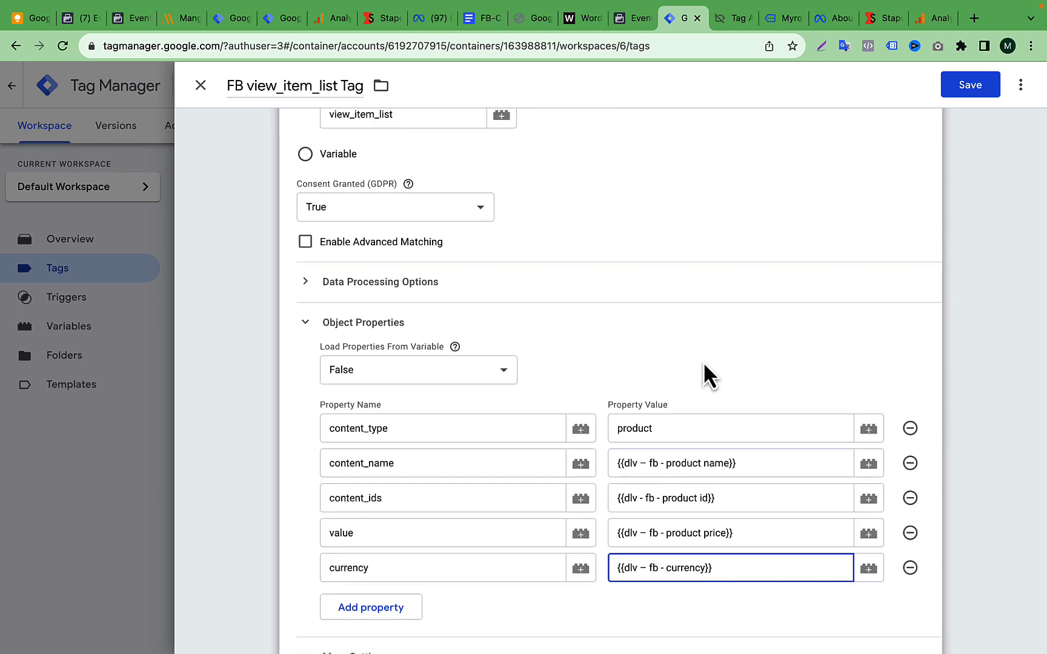
{"action": "scroll", "coordinate": [661, 314], "scroll_direction": "up", "scroll_amount": 5}
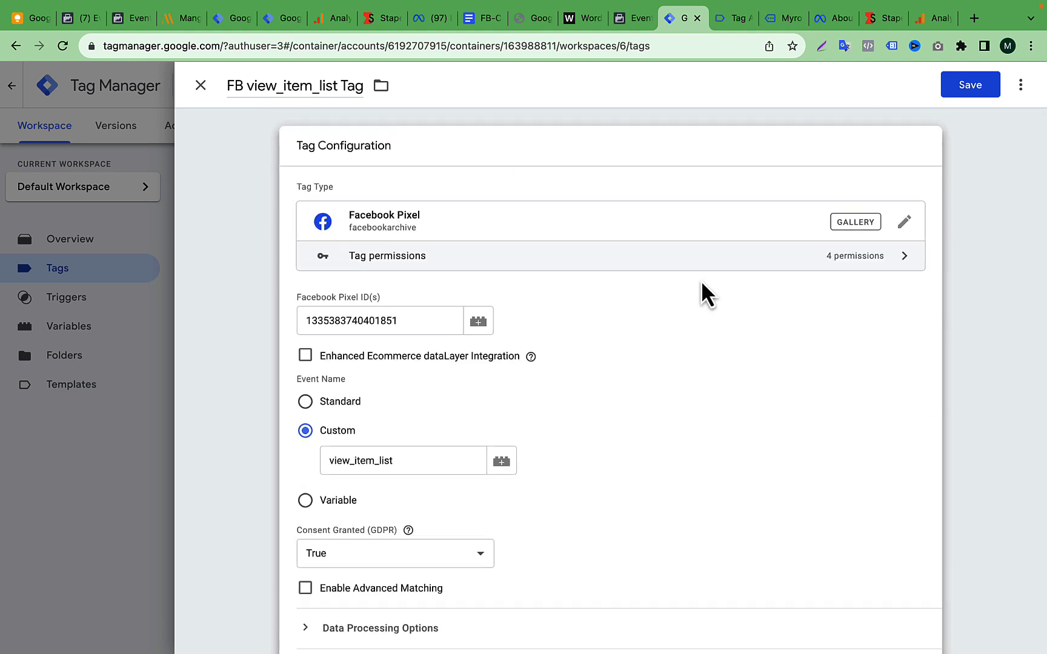
{"action": "left_click", "coordinate": [972, 85]}
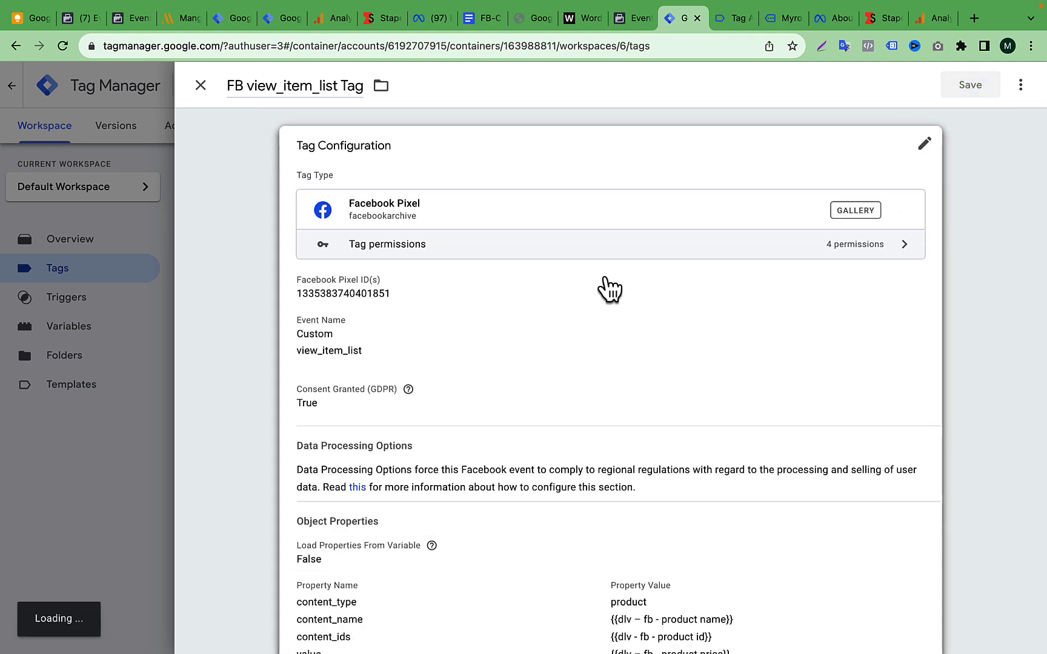
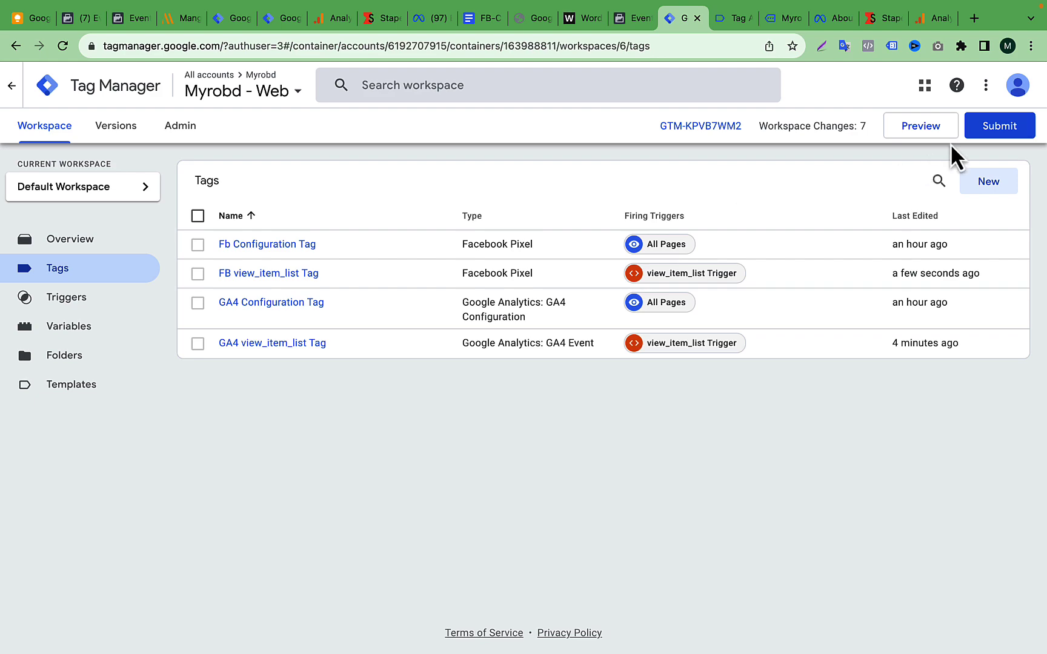
- Submit and publish the workspace changes as a new container version without a description
{"action": "left_click", "coordinate": [997, 128]}
{"action": "left_click", "coordinate": [993, 87]}
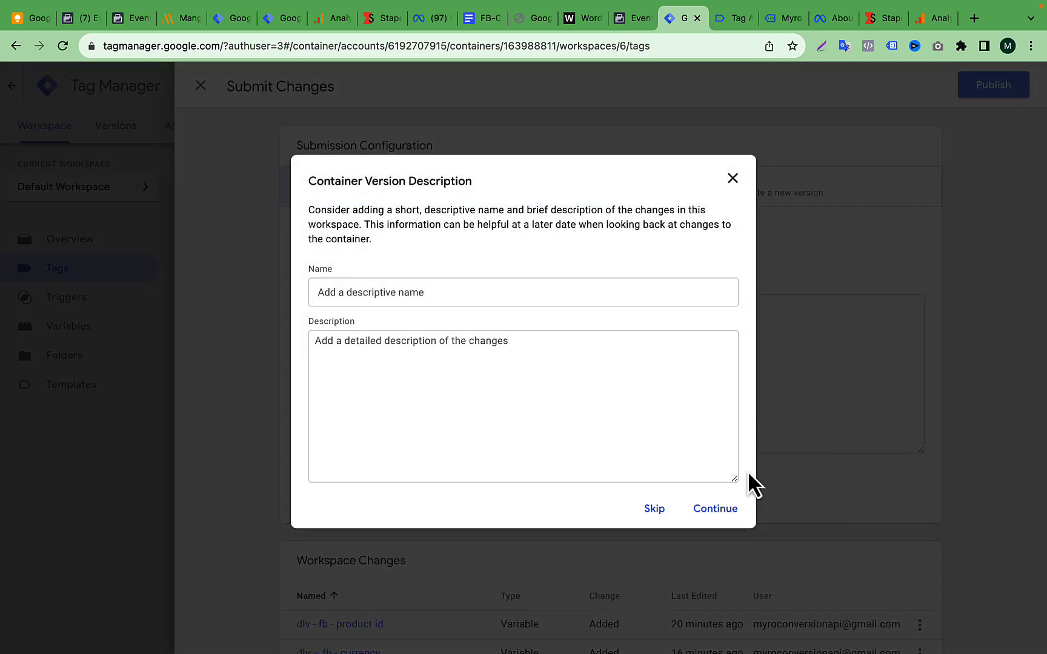
{"action": "left_click", "coordinate": [731, 511]}
- Check that Version 6 is live, then go back to the container workspace
{"action": "left_click", "coordinate": [727, 19]}
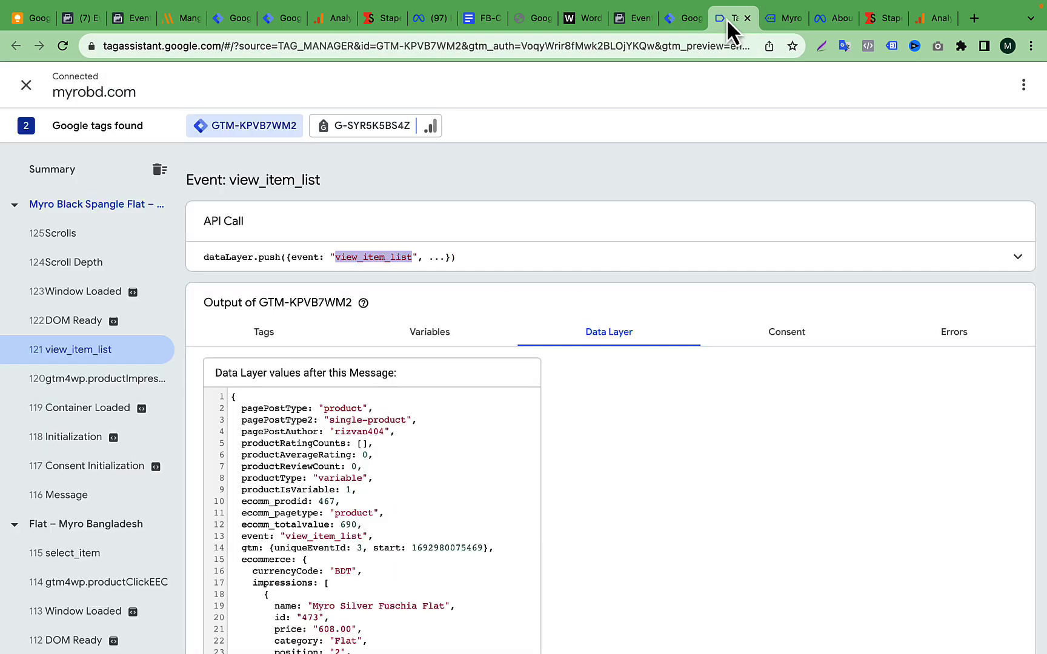
{"action": "left_click", "coordinate": [782, 18]}
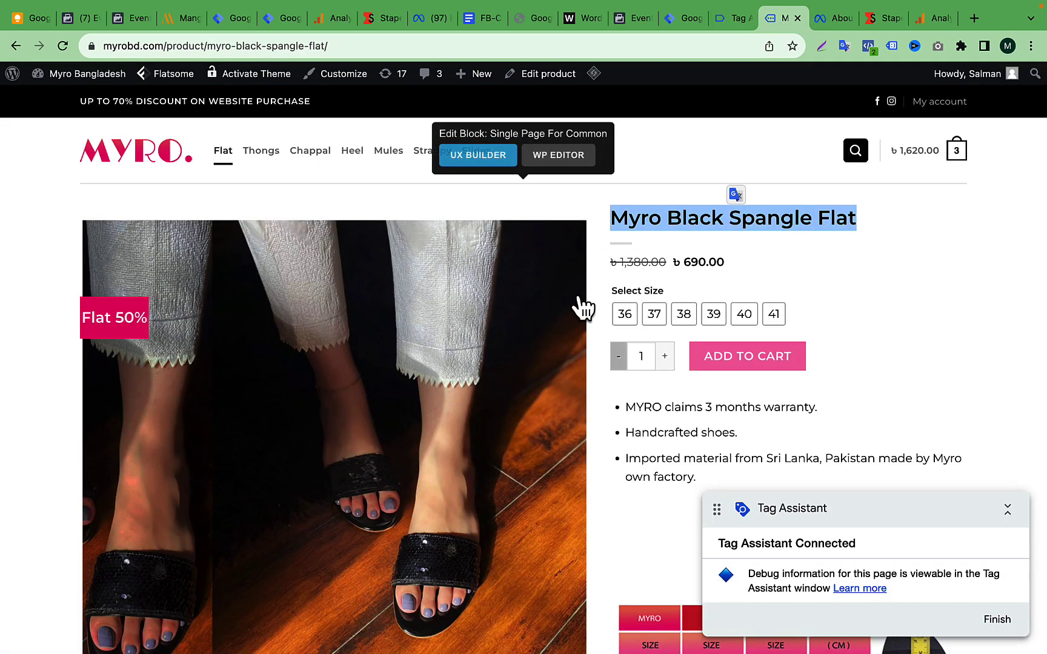
{"action": "left_click", "coordinate": [682, 18]}
{"action": "left_click", "coordinate": [70, 177]}
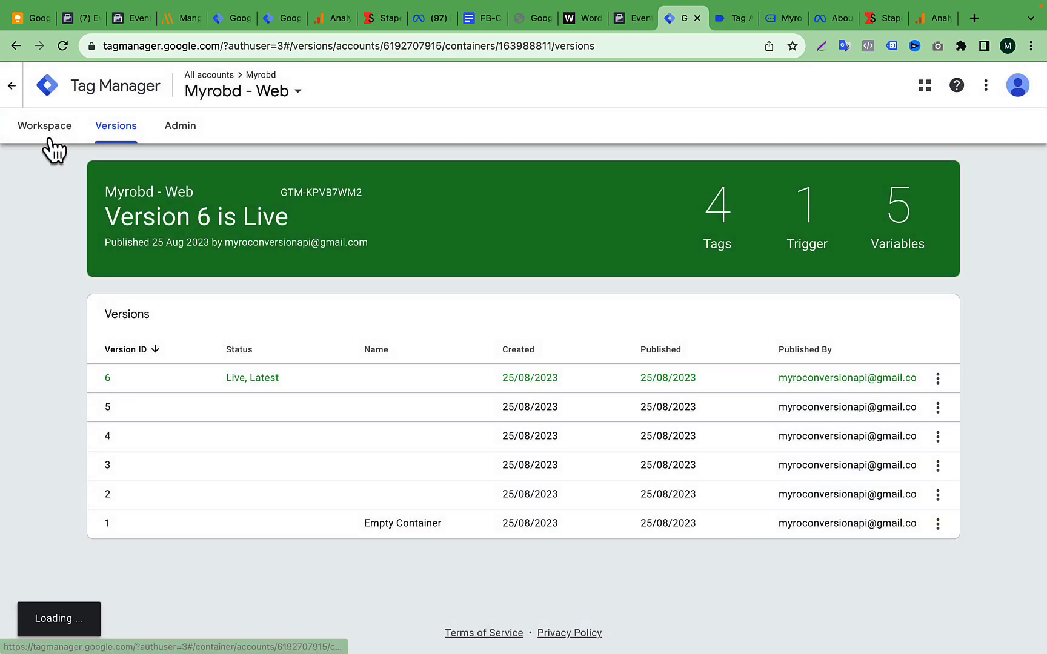
{"action": "left_click", "coordinate": [50, 143]}
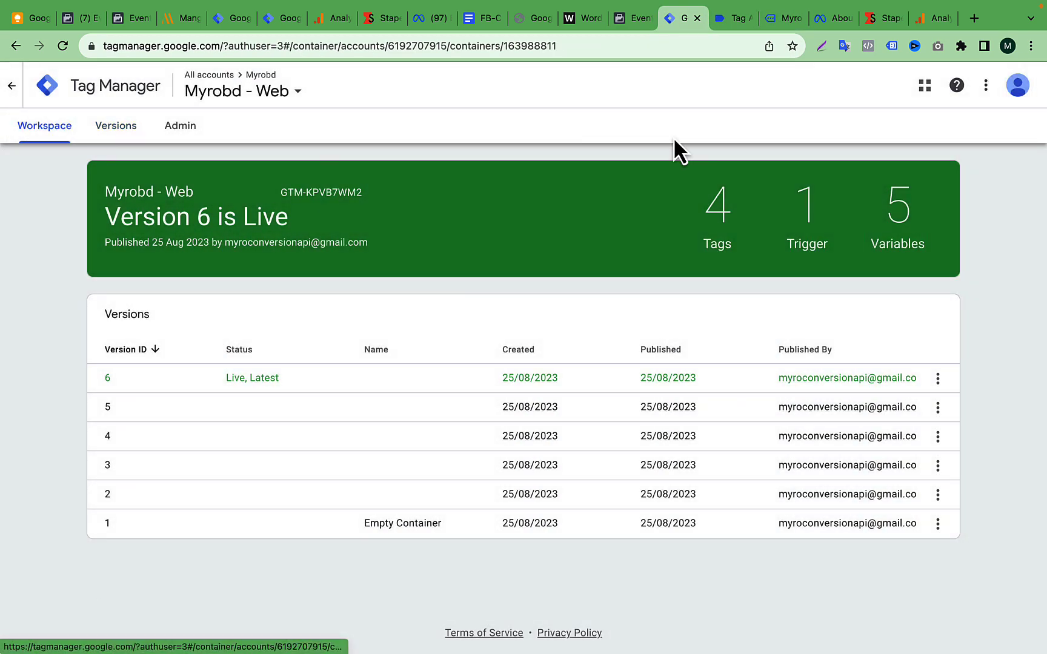
- Close the old Tag Assistant and myrobd.com debug tabs and reload the Tag Manager workspace
{"action": "left_click", "coordinate": [746, 20]}
{"action": "left_click", "coordinate": [749, 19]}
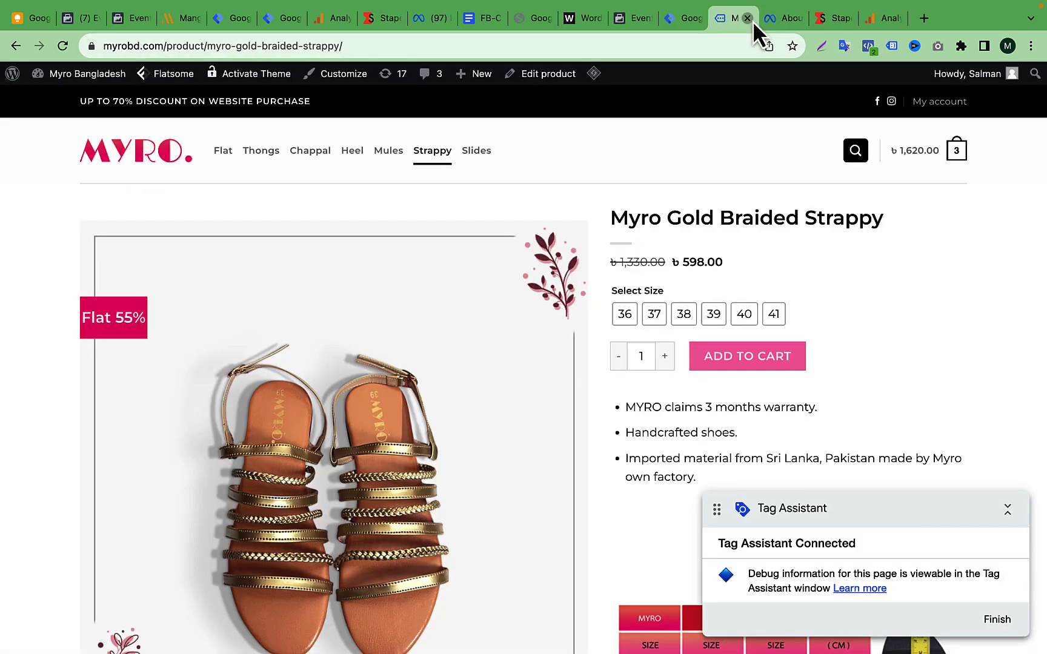
{"action": "left_click", "coordinate": [750, 19]}
{"action": "left_click", "coordinate": [682, 22]}
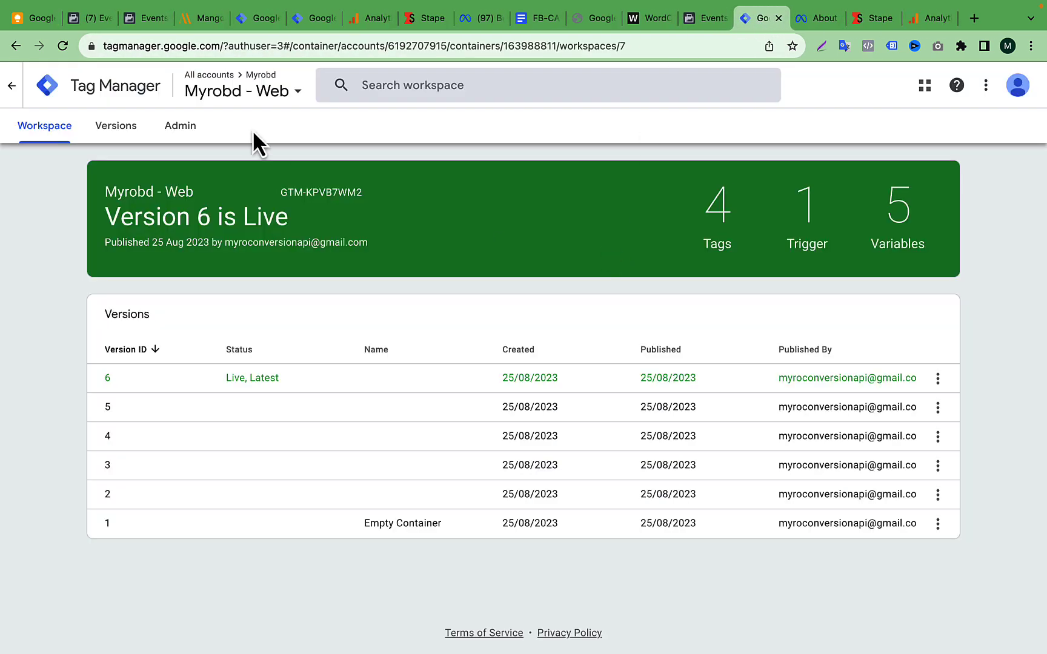
{"action": "left_click", "coordinate": [66, 46]}
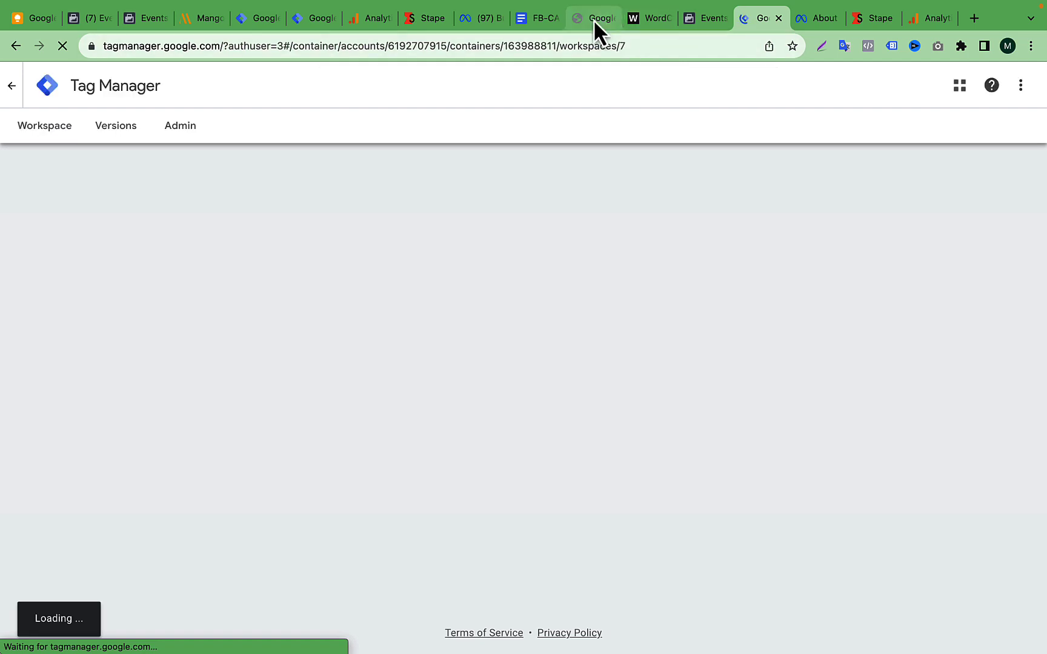
- Clear all test event activity for MYRO.'s Business Pixel, then start a Tag Manager preview
{"action": "left_click", "coordinate": [720, 23]}
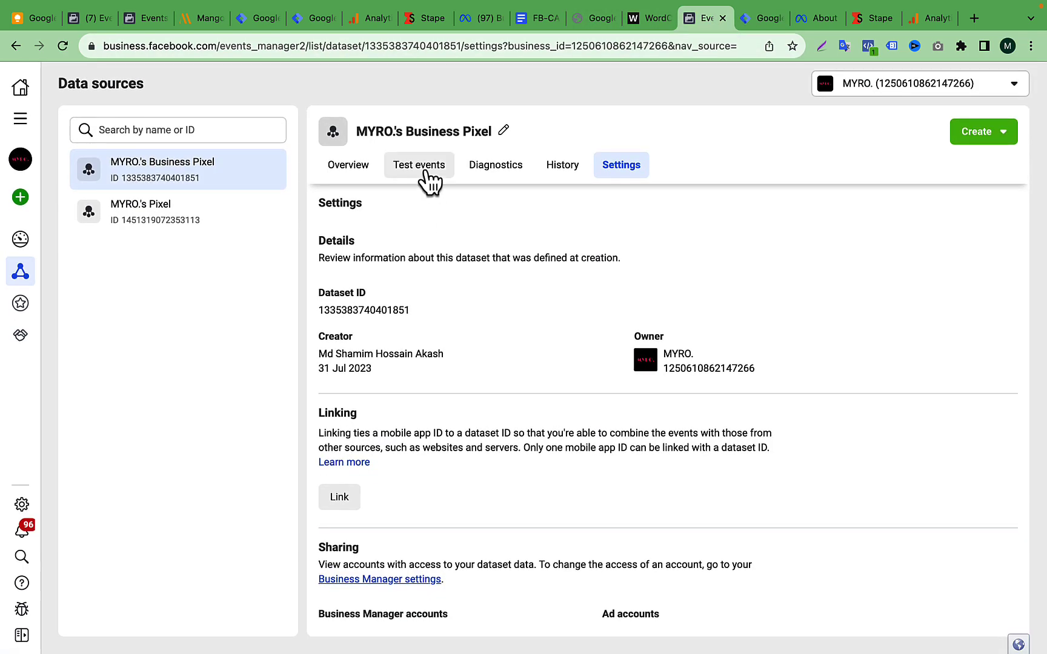
{"action": "left_click", "coordinate": [427, 176]}
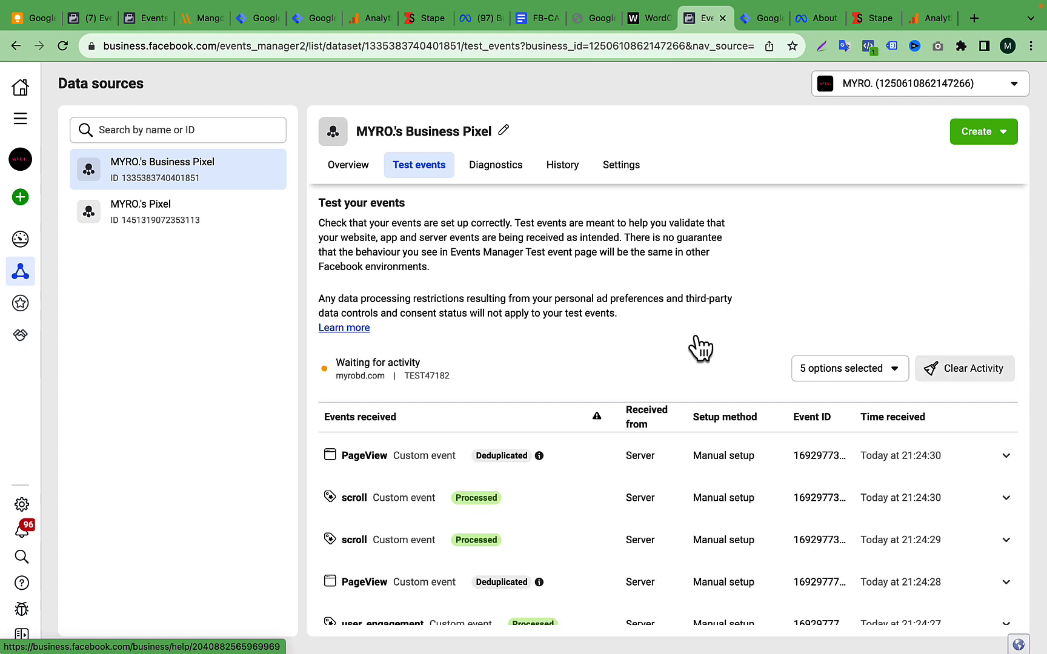
{"action": "scroll", "coordinate": [697, 346], "scroll_direction": "down", "scroll_amount": 2}
{"action": "left_click", "coordinate": [982, 285]}
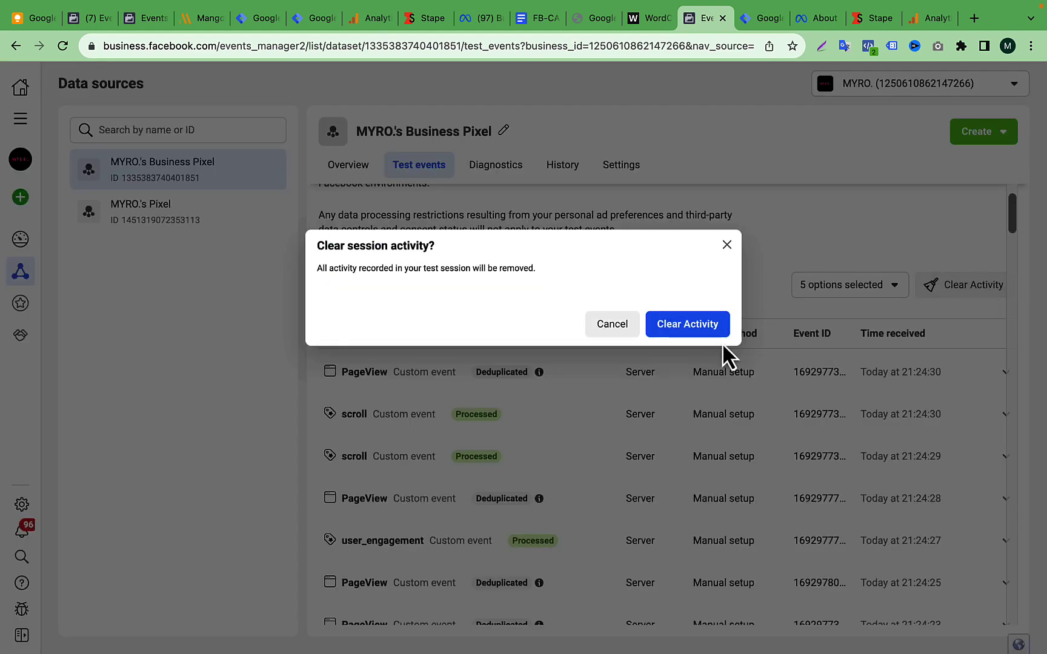
{"action": "left_click", "coordinate": [706, 327]}
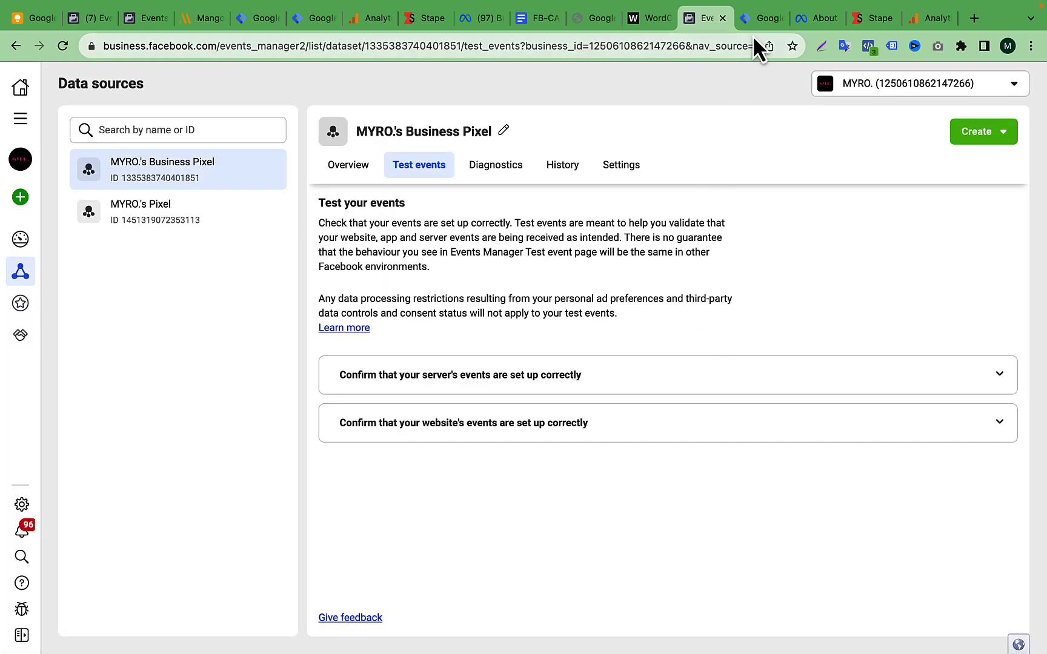
{"action": "left_click", "coordinate": [759, 18]}
{"action": "left_click", "coordinate": [933, 127]}
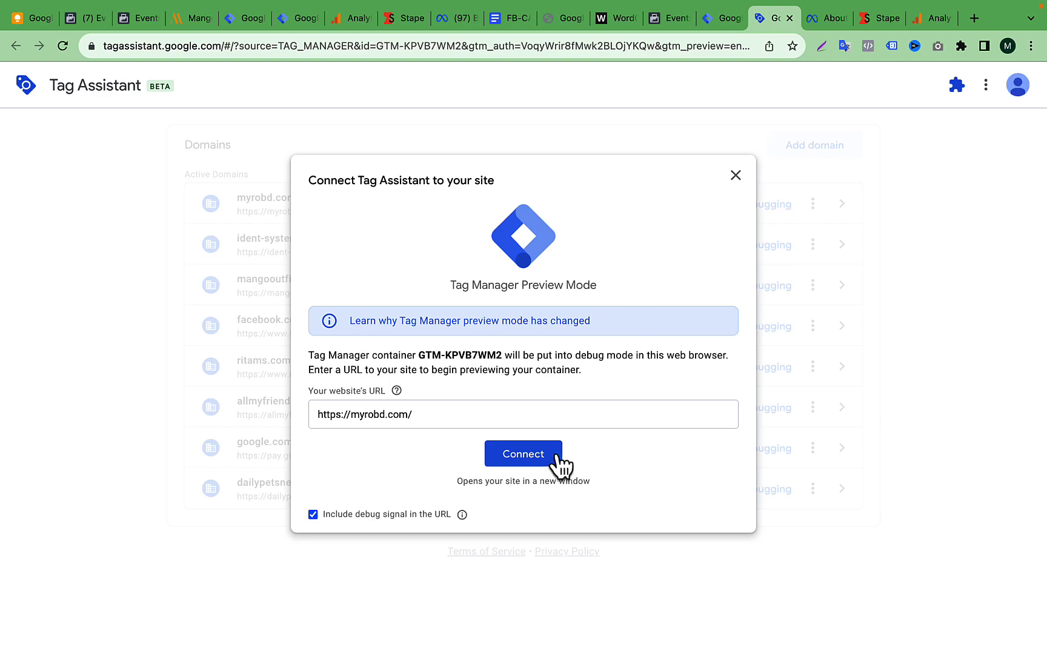
{"action": "left_click", "coordinate": [554, 456]}
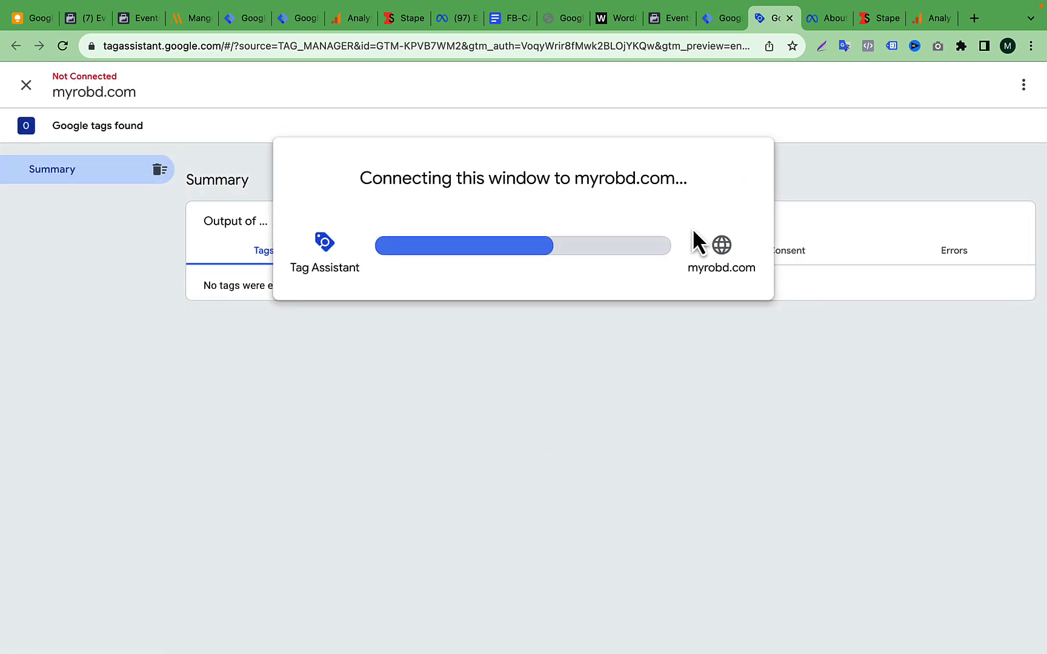
{"action": "scroll", "coordinate": [692, 229], "scroll_direction": "down", "scroll_amount": 5}
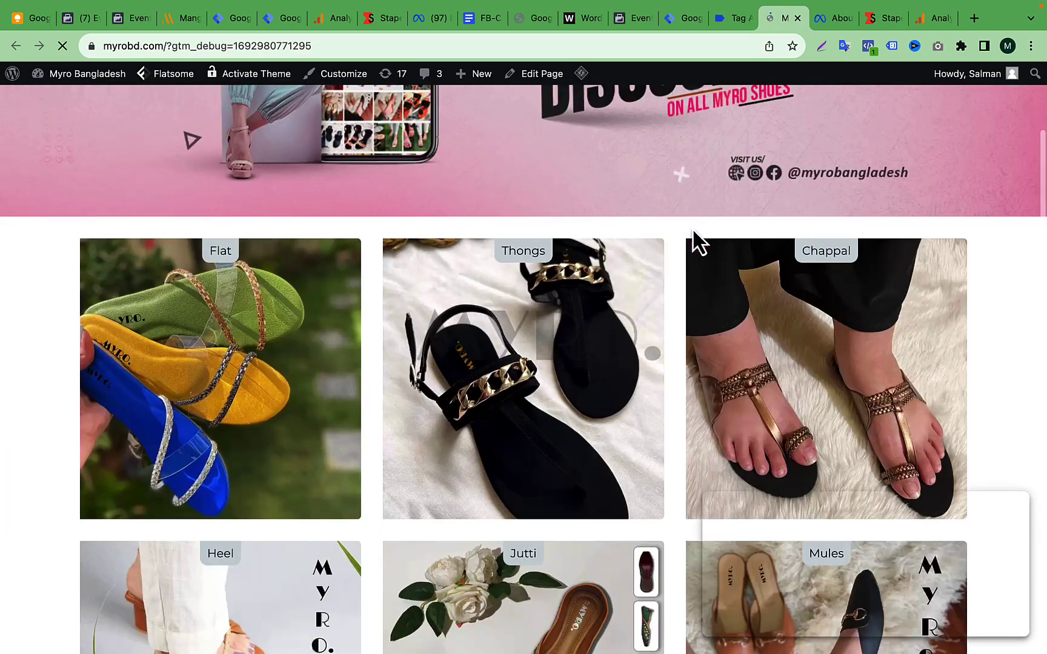
{"action": "scroll", "coordinate": [693, 236], "scroll_direction": "down", "scroll_amount": 9}
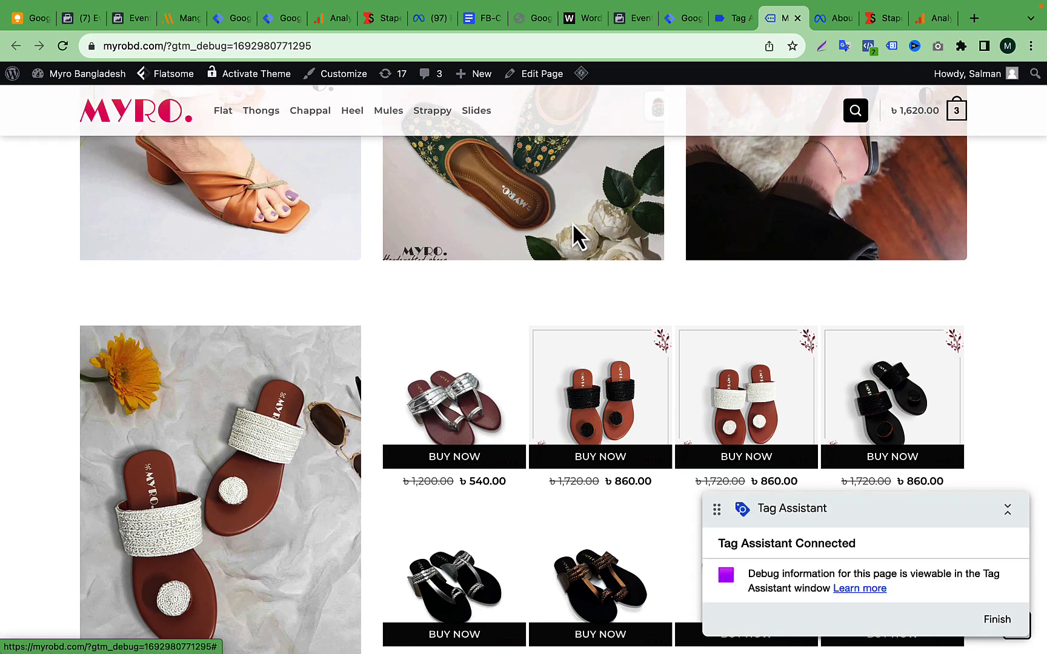
{"action": "left_click", "coordinate": [573, 225]}
{"action": "scroll", "coordinate": [521, 358], "scroll_direction": "down", "scroll_amount": 8}
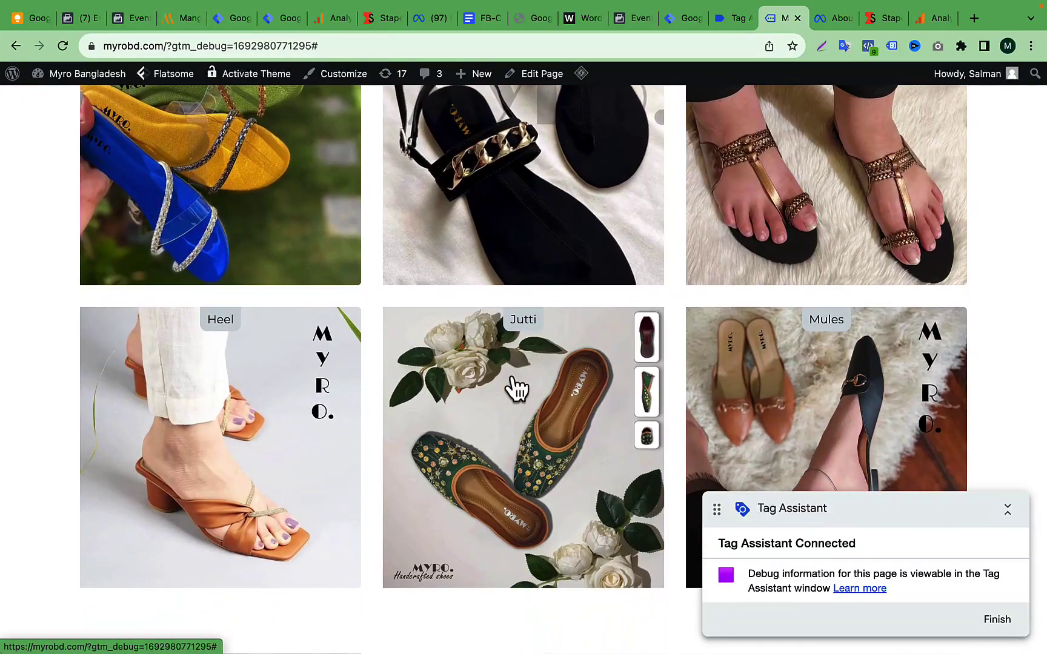
{"action": "left_click", "coordinate": [515, 388]}
{"action": "scroll", "coordinate": [509, 442], "scroll_direction": "down", "scroll_amount": 12}
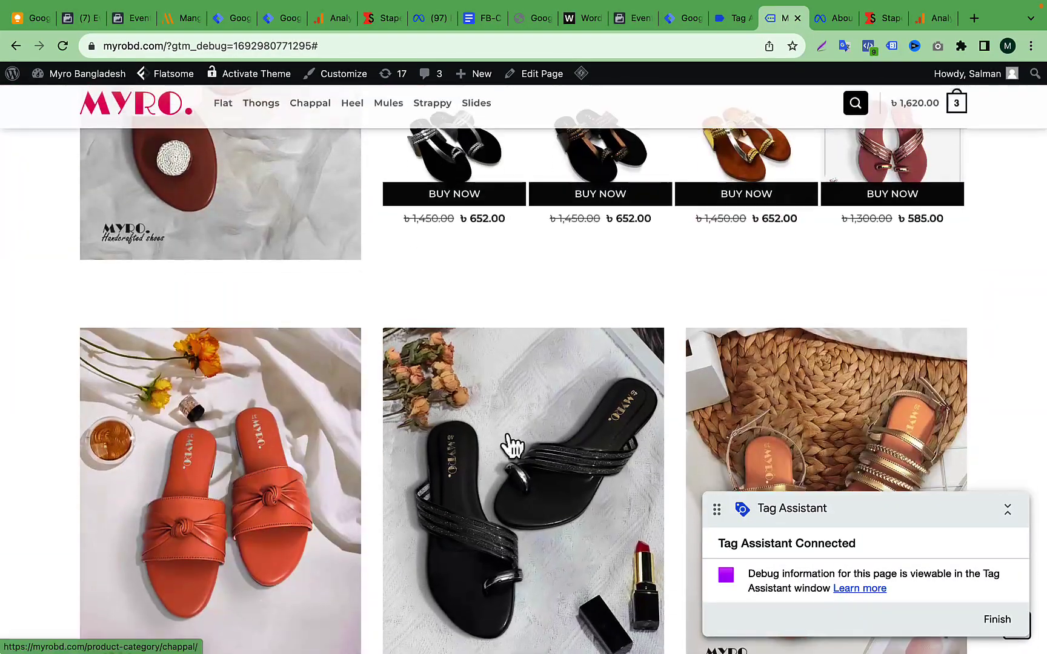
{"action": "left_click", "coordinate": [512, 476]}
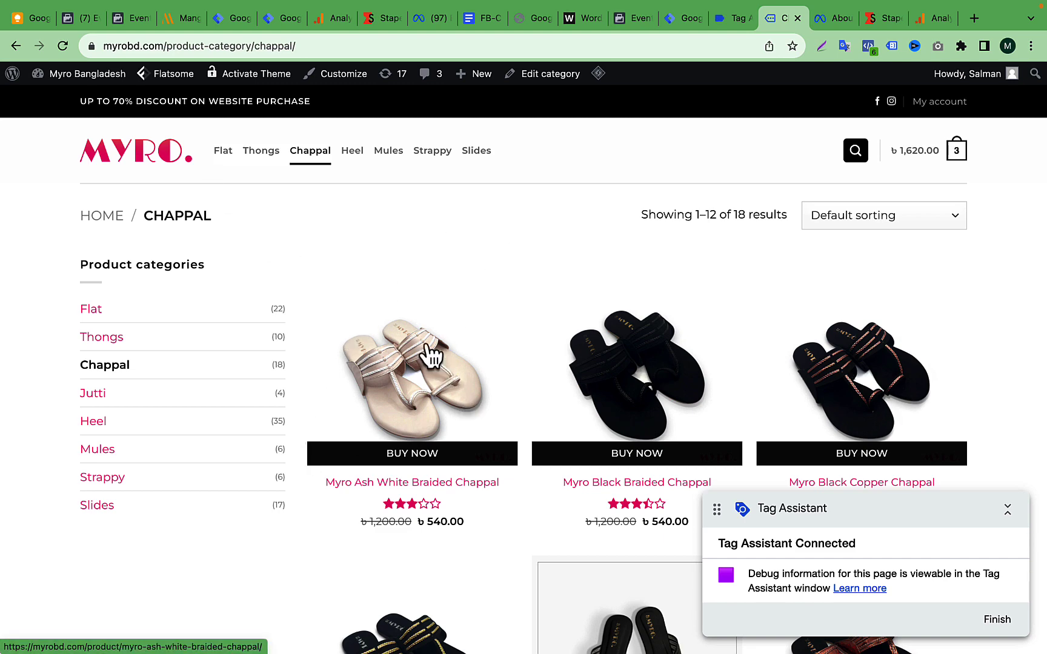
{"action": "left_click", "coordinate": [419, 394]}
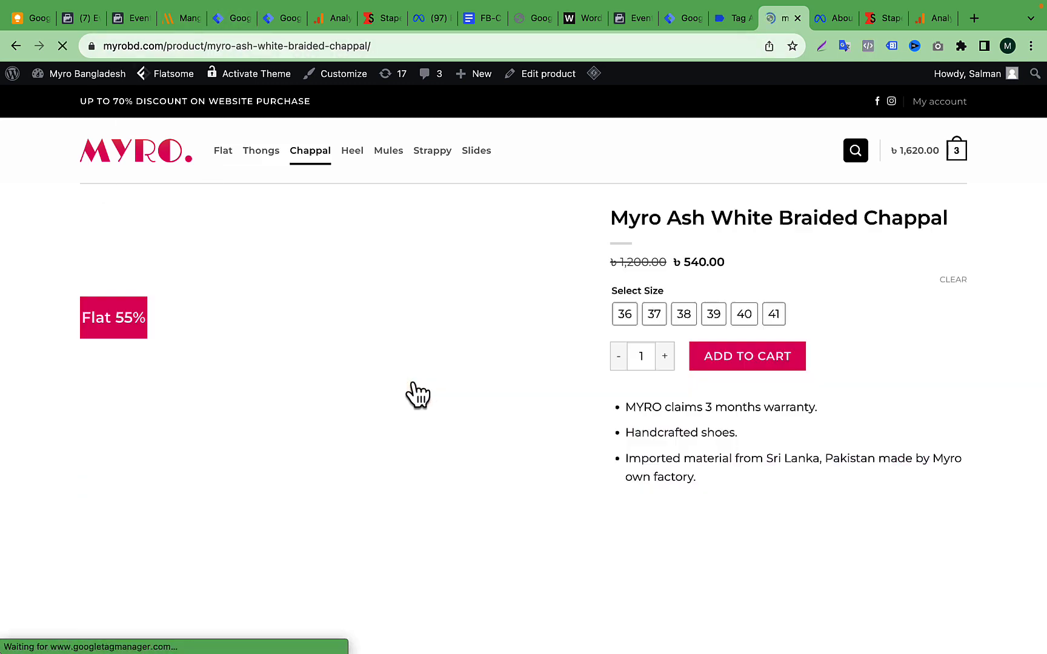
- Confirm in Tag Assistant that all four tags fired, including both view_item_list tags
{"action": "left_click", "coordinate": [725, 19]}
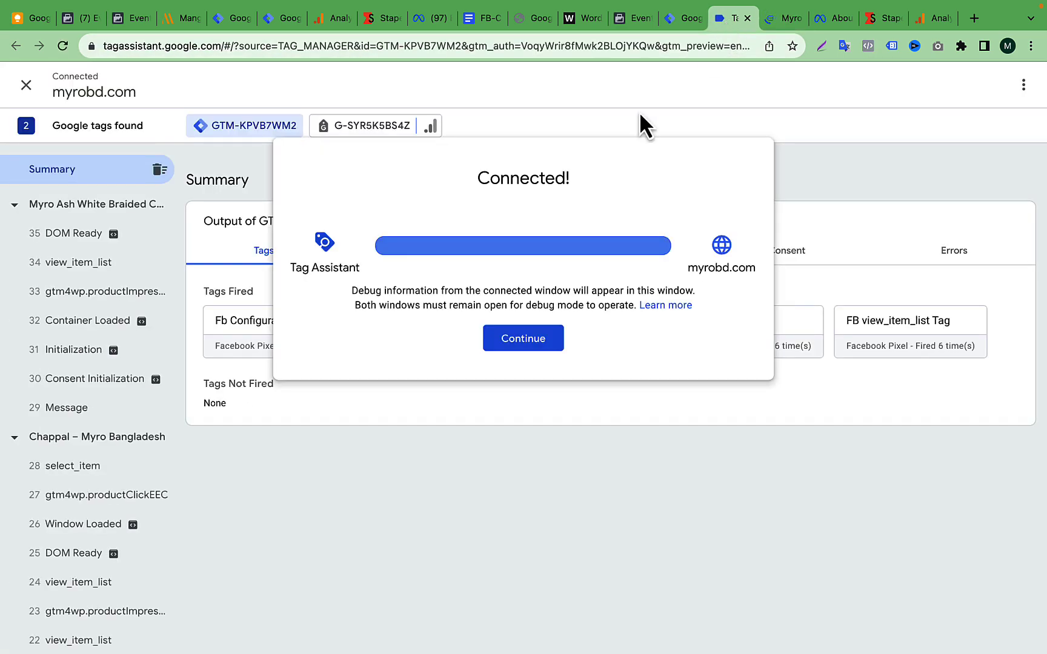
{"action": "left_click", "coordinate": [524, 343]}
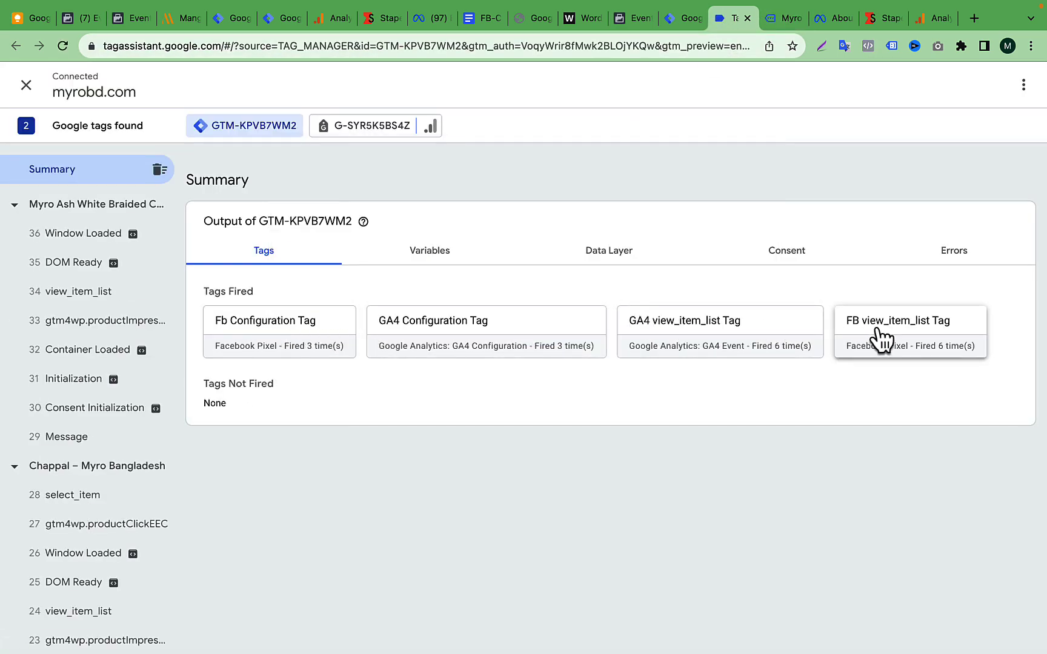
{"action": "left_click", "coordinate": [628, 23]}
- Expand the browser view_item_list event and its Deduplicated server copy in Test events
{"action": "scroll", "coordinate": [532, 418], "scroll_direction": "down", "scroll_amount": 5}
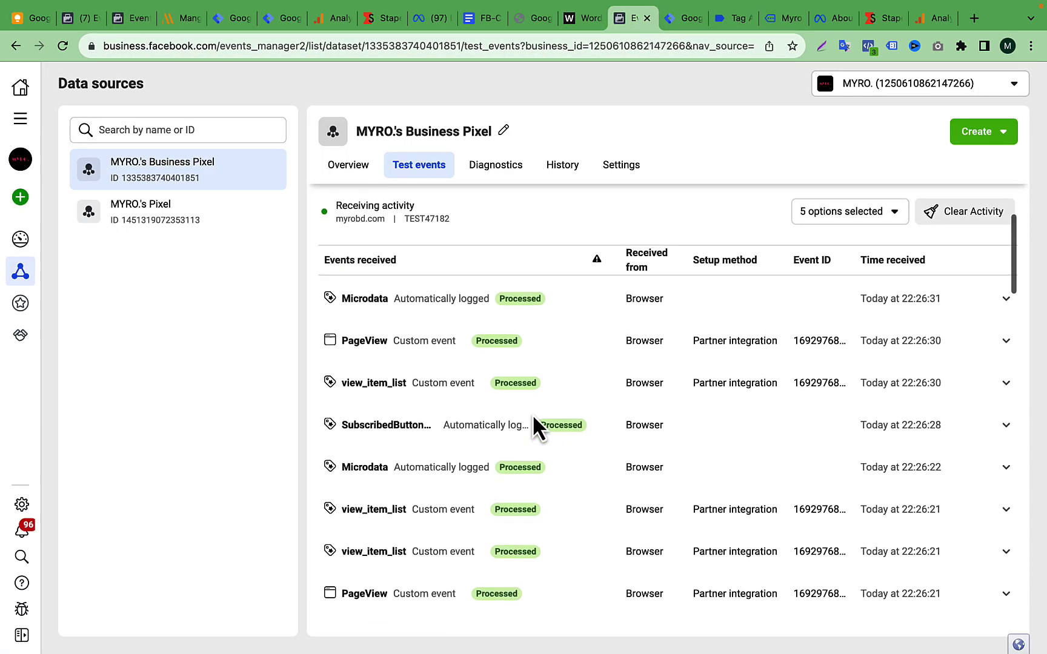
{"action": "scroll", "coordinate": [534, 421], "scroll_direction": "down", "scroll_amount": 3}
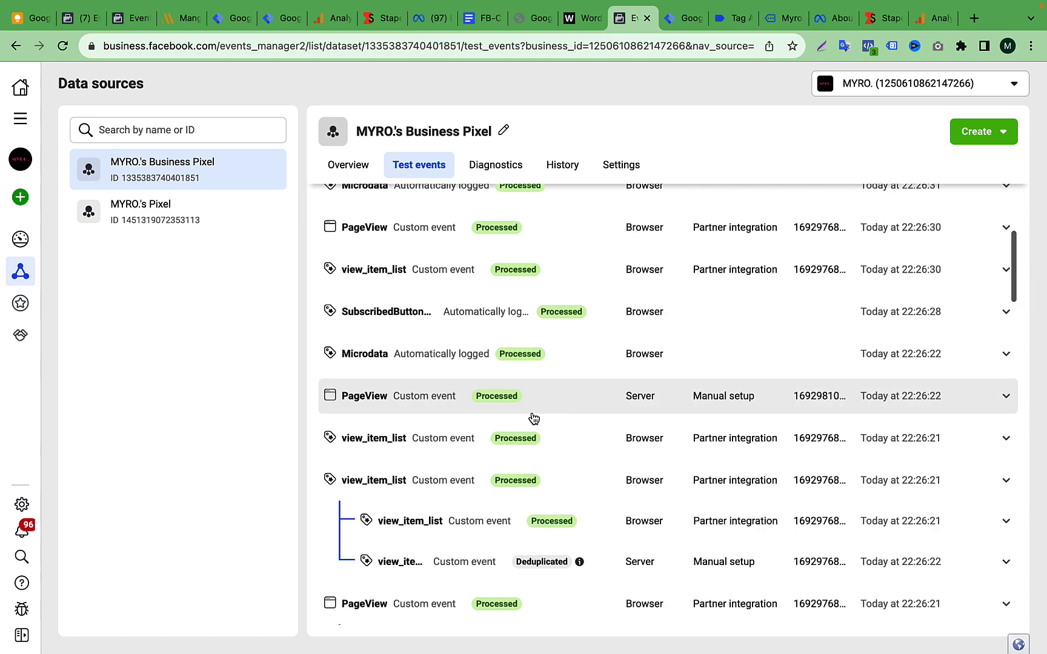
{"action": "scroll", "coordinate": [532, 418], "scroll_direction": "down", "scroll_amount": 1}
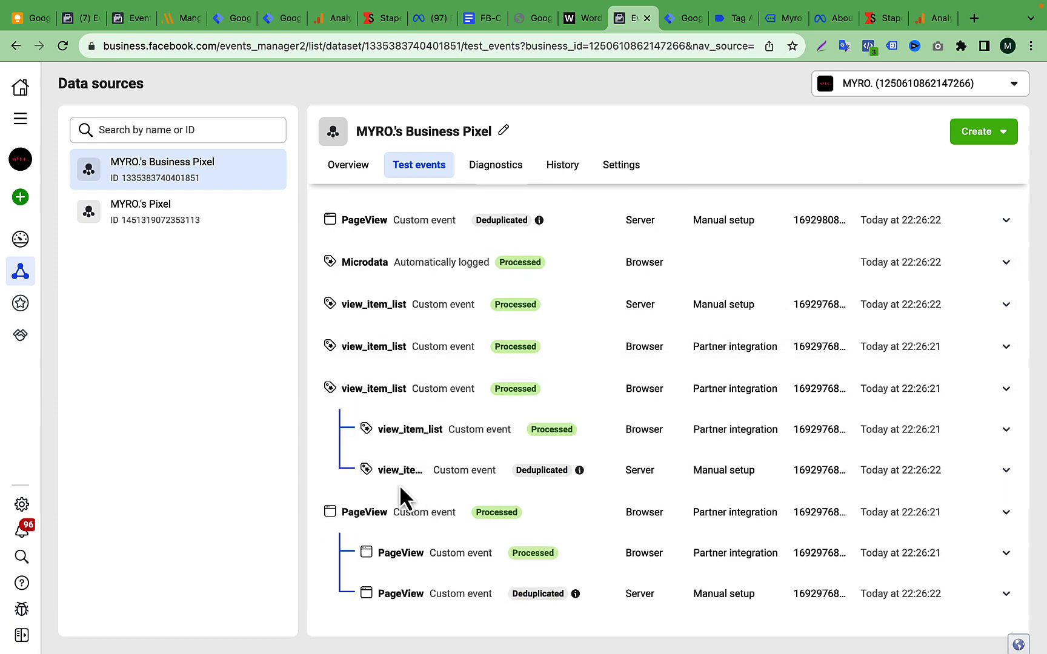
{"action": "scroll", "coordinate": [482, 492], "scroll_direction": "down", "scroll_amount": 3}
{"action": "scroll", "coordinate": [657, 369], "scroll_direction": "up", "scroll_amount": 4}
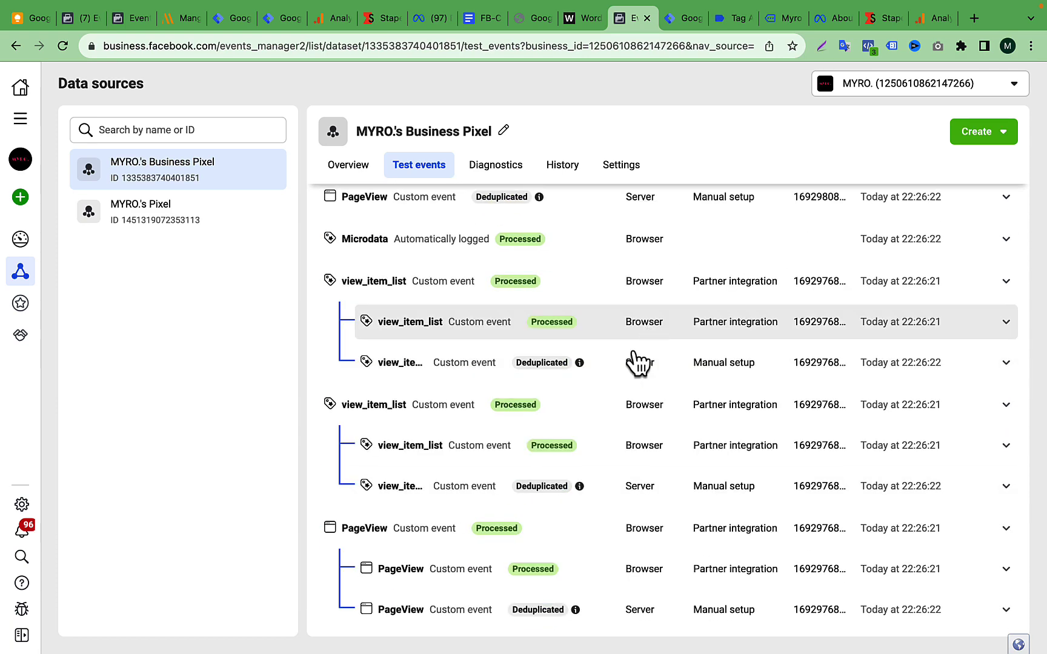
{"action": "scroll", "coordinate": [537, 479], "scroll_direction": "up", "scroll_amount": 2}
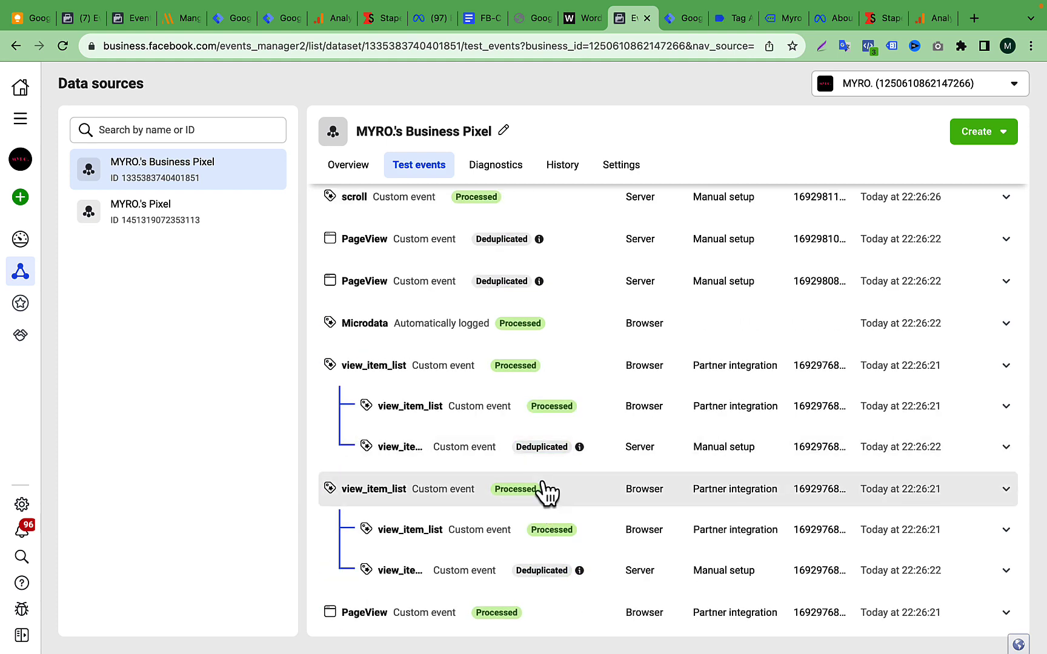
{"action": "scroll", "coordinate": [545, 491], "scroll_direction": "down", "scroll_amount": 4}
{"action": "left_click", "coordinate": [575, 402]}
{"action": "scroll", "coordinate": [578, 402], "scroll_direction": "down", "scroll_amount": 2}
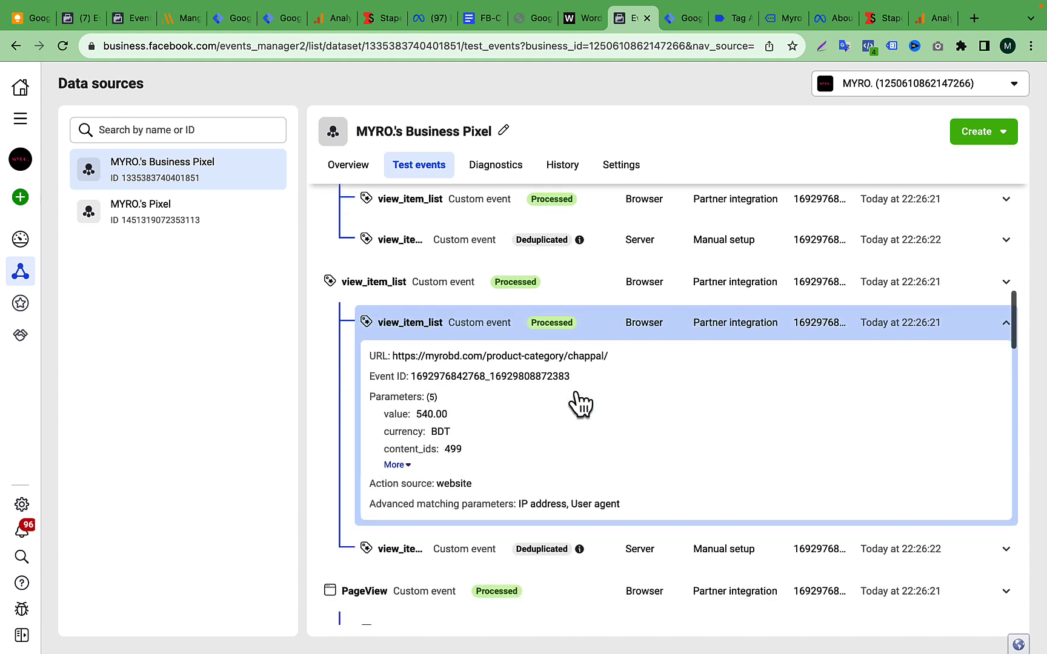
{"action": "scroll", "coordinate": [564, 458], "scroll_direction": "down", "scroll_amount": 3}
{"action": "left_click", "coordinate": [565, 456]}
{"action": "scroll", "coordinate": [562, 468], "scroll_direction": "down", "scroll_amount": 2}
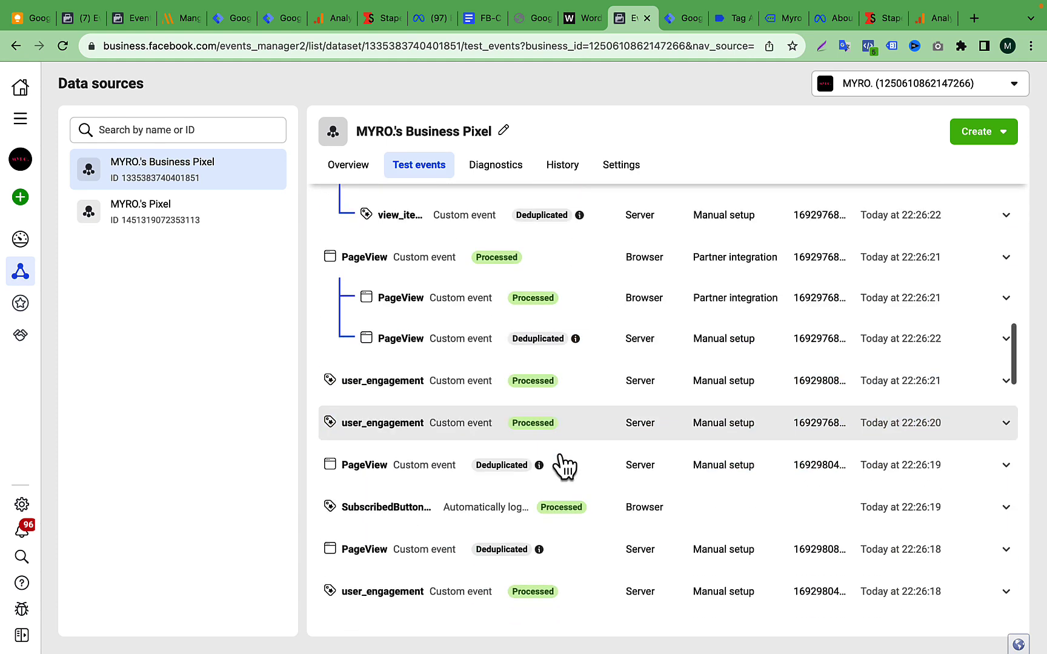
{"action": "scroll", "coordinate": [515, 424], "scroll_direction": "up", "scroll_amount": 2}
{"action": "scroll", "coordinate": [476, 297], "scroll_direction": "up", "scroll_amount": 4}
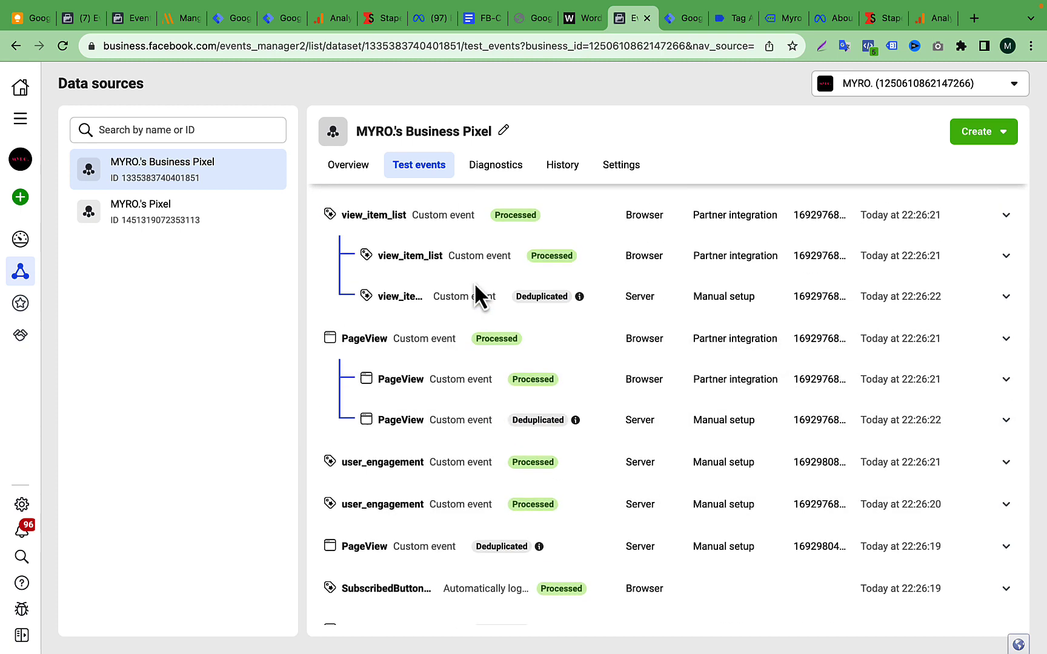
{"action": "scroll", "coordinate": [479, 357], "scroll_direction": "up", "scroll_amount": 10}
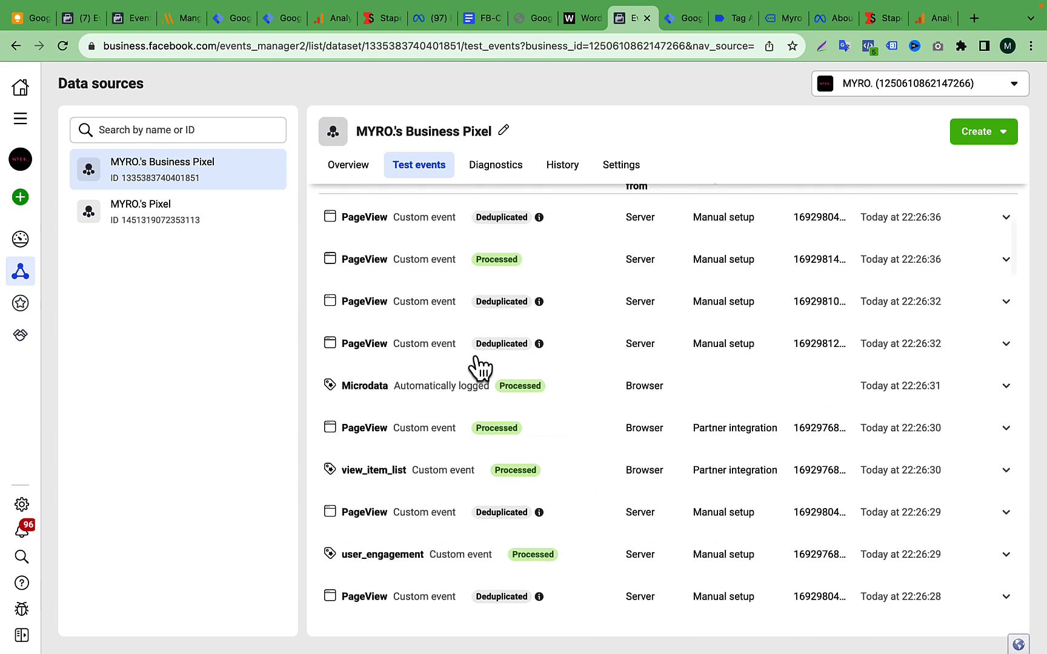
{"action": "scroll", "coordinate": [618, 535], "scroll_direction": "down", "scroll_amount": 2}
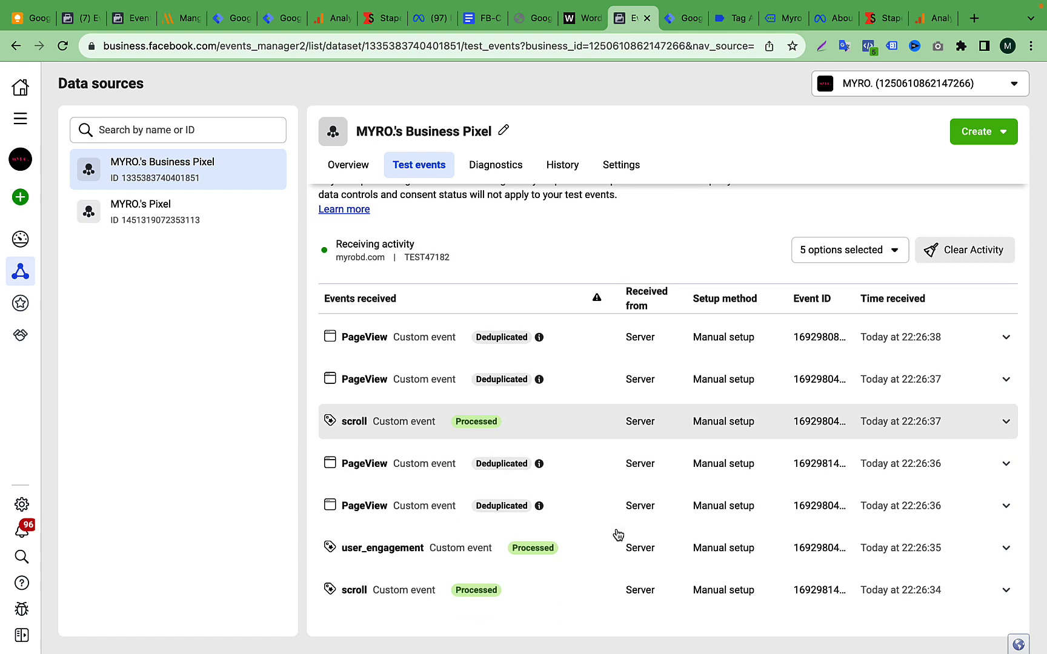
{"action": "mouse_move", "coordinate": [709, 379]}
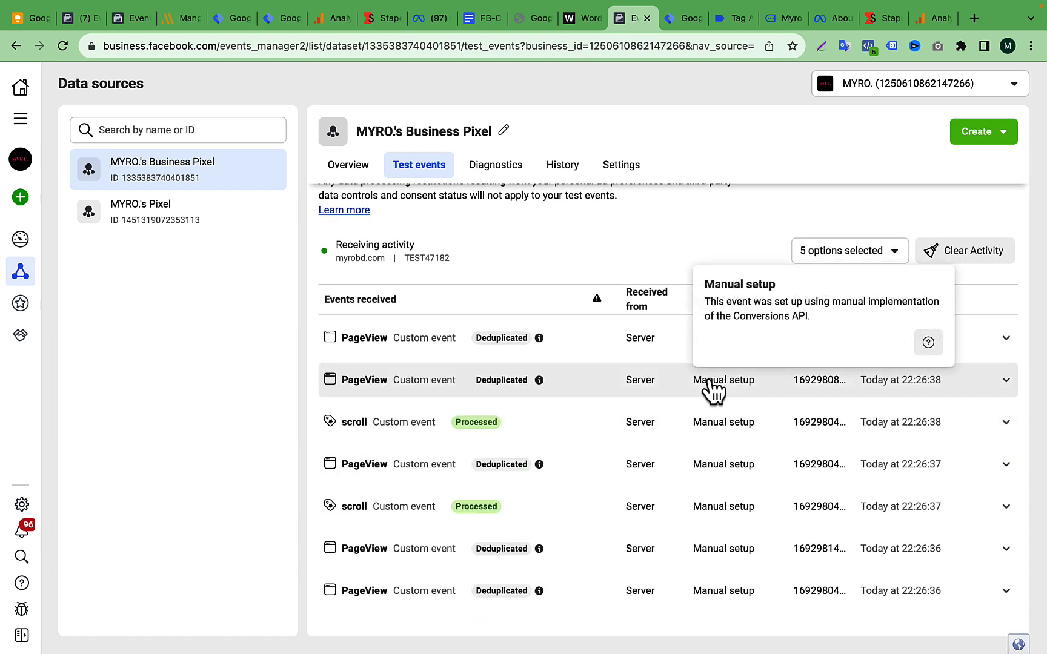
{"action": "scroll", "coordinate": [659, 448], "scroll_direction": "down", "scroll_amount": 5}
{"action": "scroll", "coordinate": [659, 449], "scroll_direction": "down", "scroll_amount": 8}
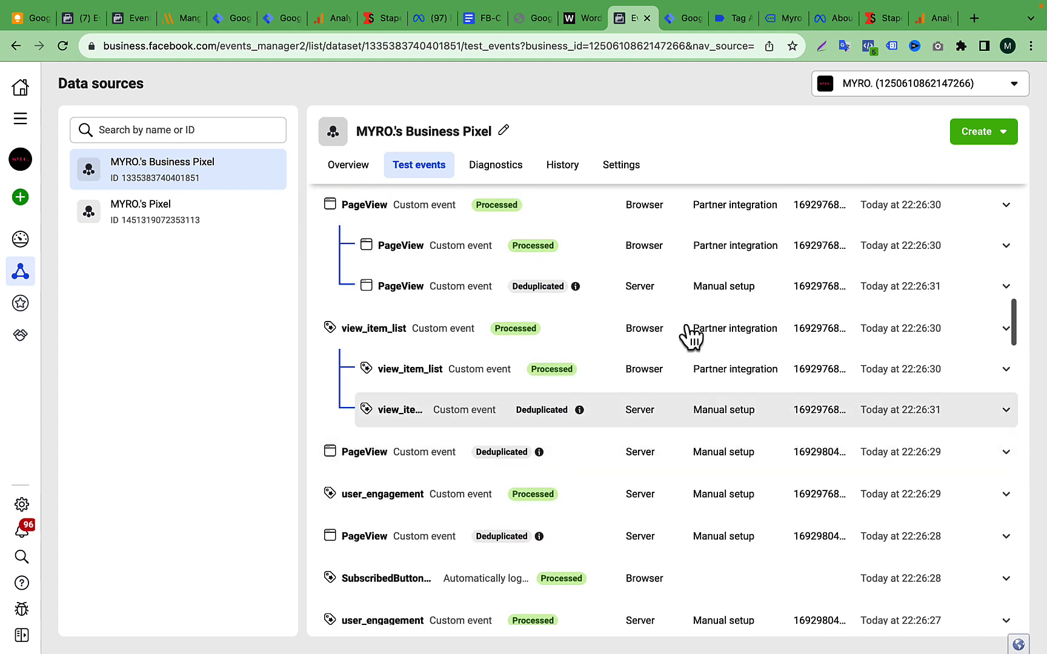
- Glance at the Tag Assistant summary, then expand the deduplicated PageView event's details
{"action": "left_click", "coordinate": [727, 18]}
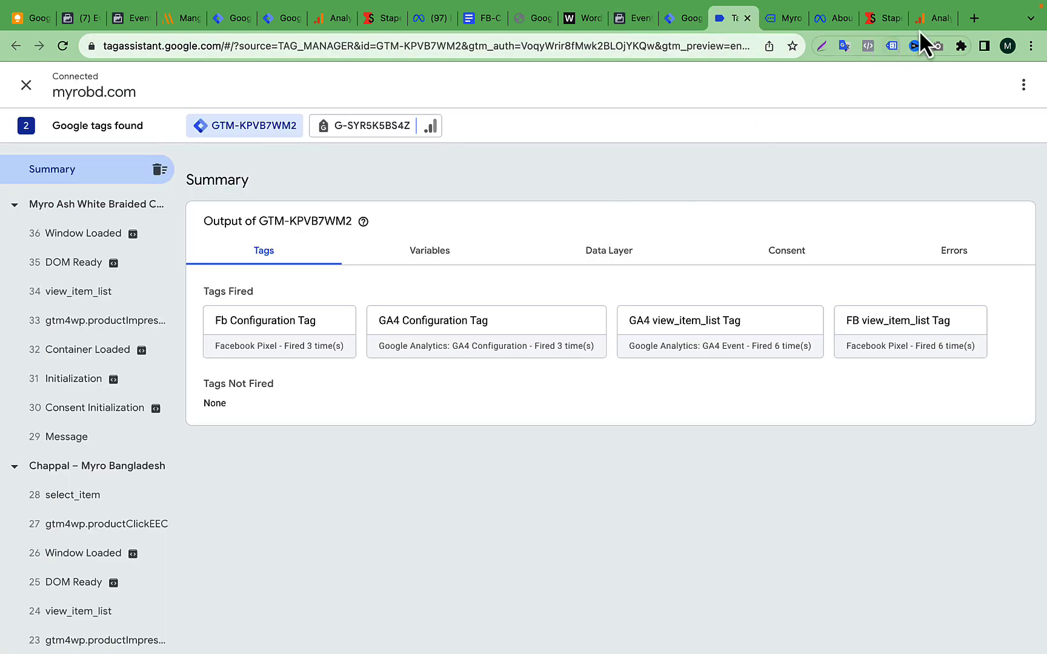
{"action": "left_click", "coordinate": [632, 17]}
{"action": "scroll", "coordinate": [430, 464], "scroll_direction": "up", "scroll_amount": 3}
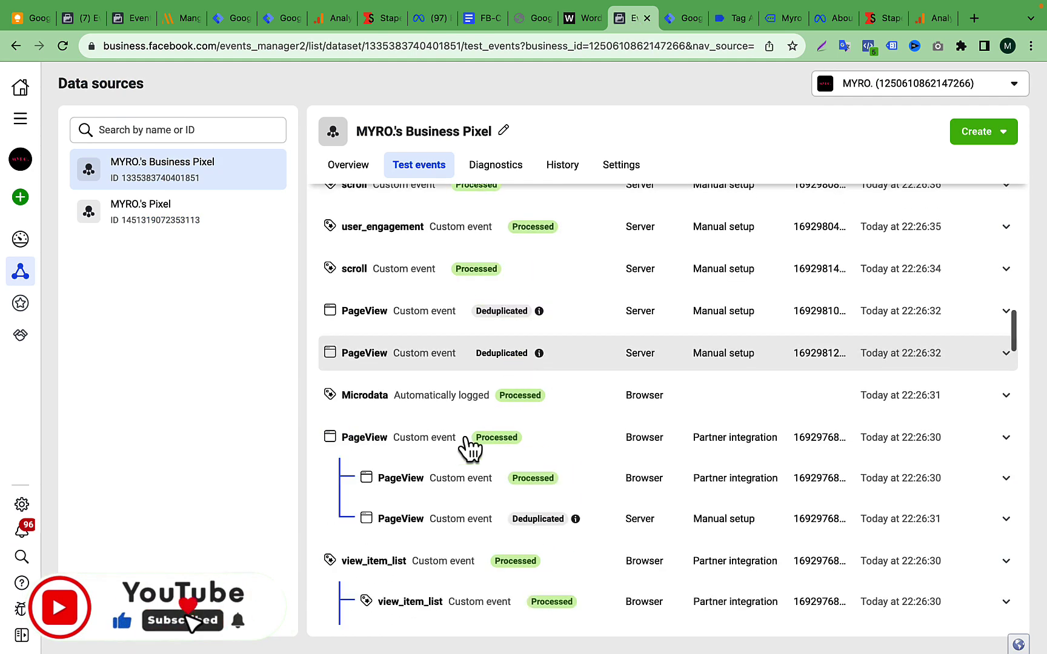
{"action": "left_click", "coordinate": [494, 431]}
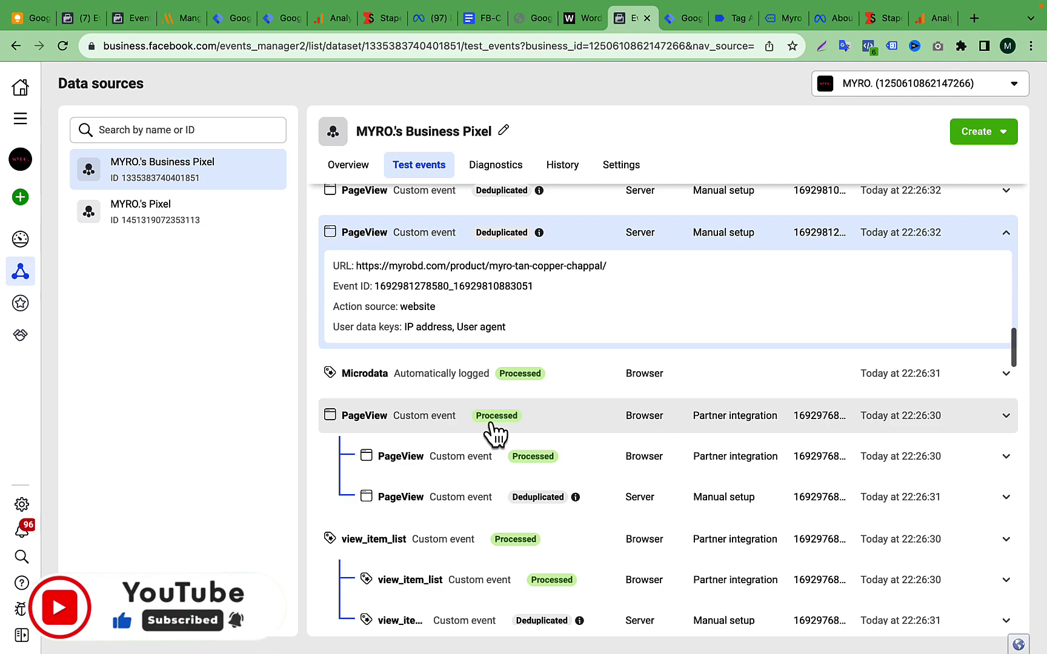
{"action": "scroll", "coordinate": [424, 482], "scroll_direction": "down", "scroll_amount": 10}
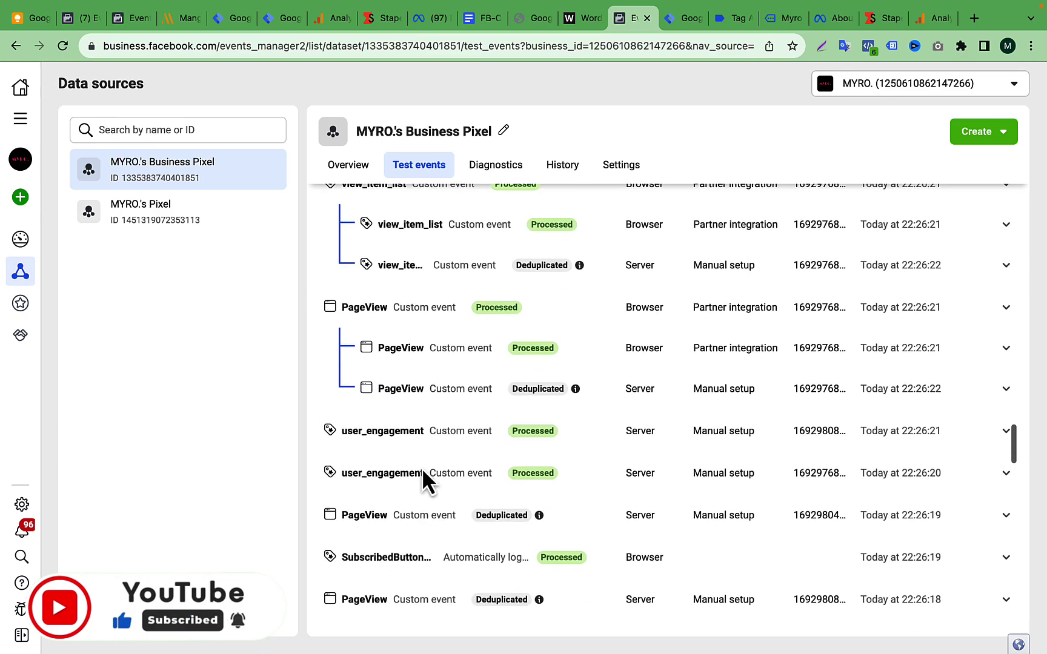
{"action": "scroll", "coordinate": [446, 424], "scroll_direction": "up", "scroll_amount": 4}
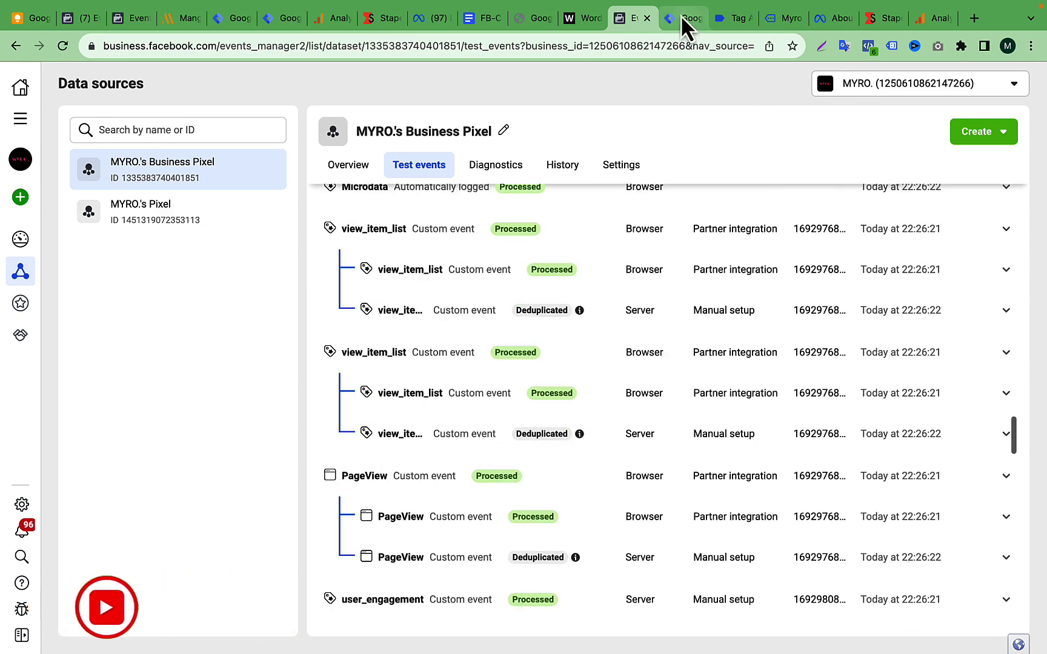
{"action": "left_click", "coordinate": [682, 17]}
- Reveal view_item_list parameters in Meta Pixel Helper: content_ids 516, value 540.00, currency BDT
{"action": "left_click", "coordinate": [731, 18]}
{"action": "left_click", "coordinate": [788, 20]}
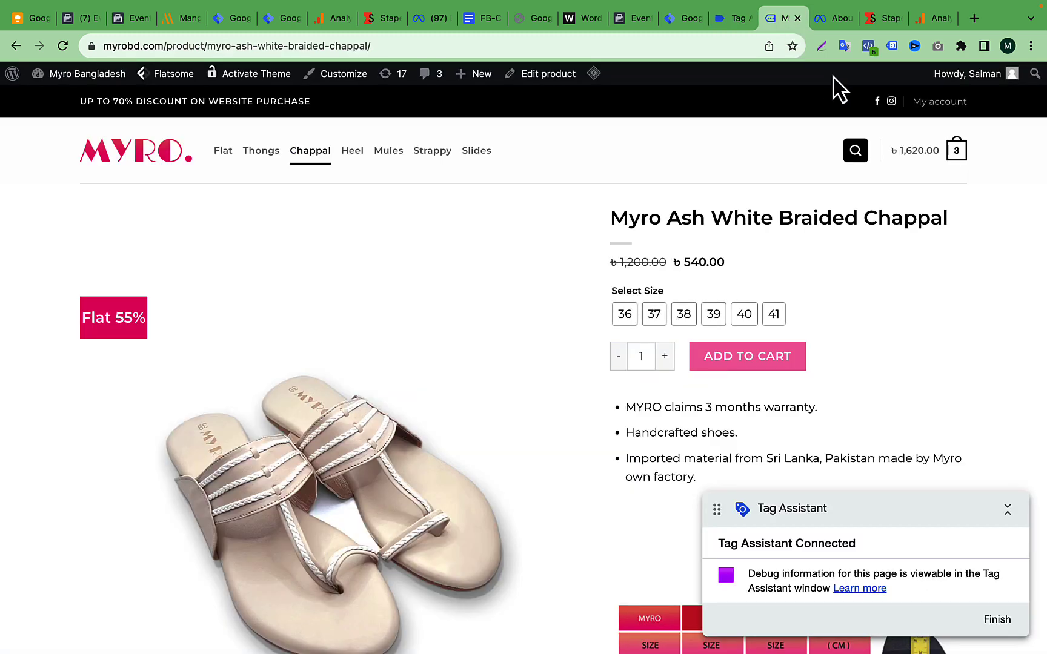
{"action": "left_click", "coordinate": [868, 46]}
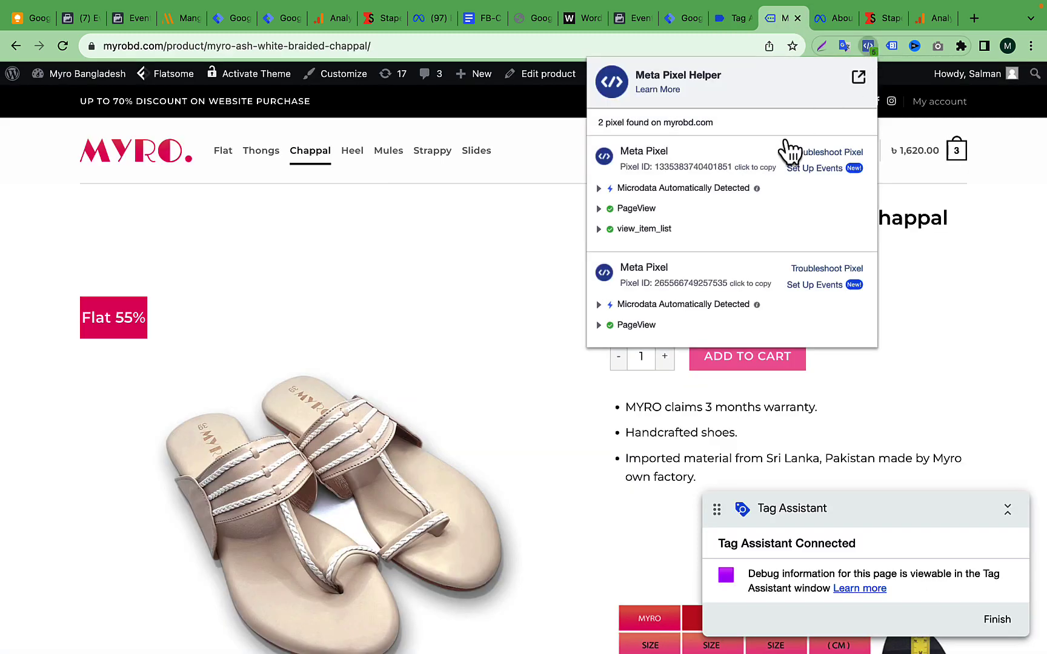
{"action": "left_click", "coordinate": [645, 230]}
{"action": "left_click", "coordinate": [680, 277]}
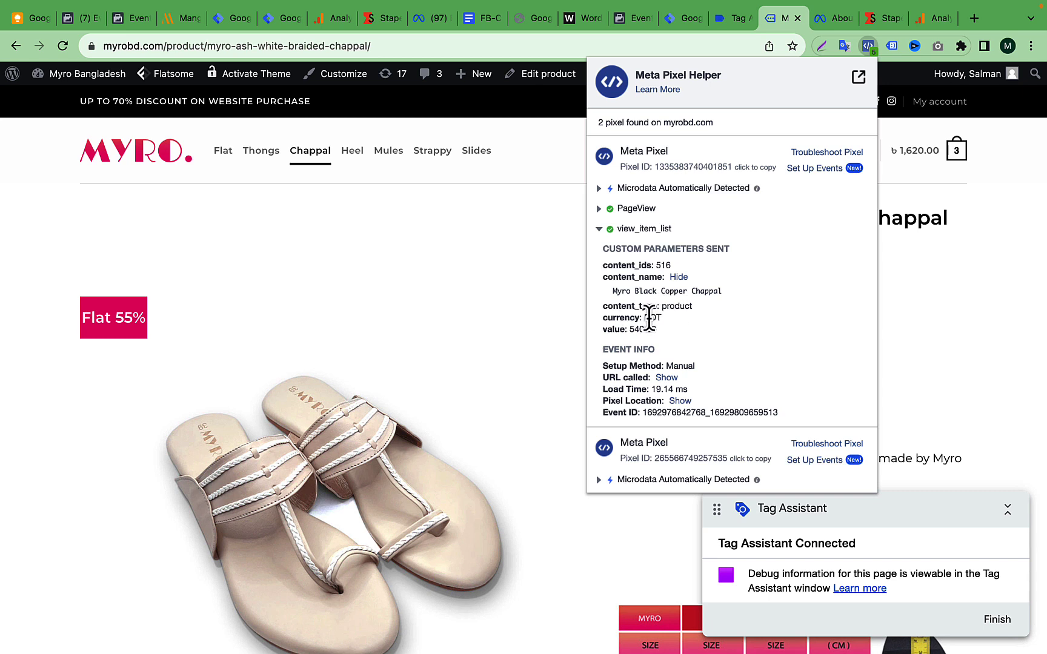
{"action": "left_click_drag", "start_coordinate": [605, 266], "coordinate": [702, 327]}
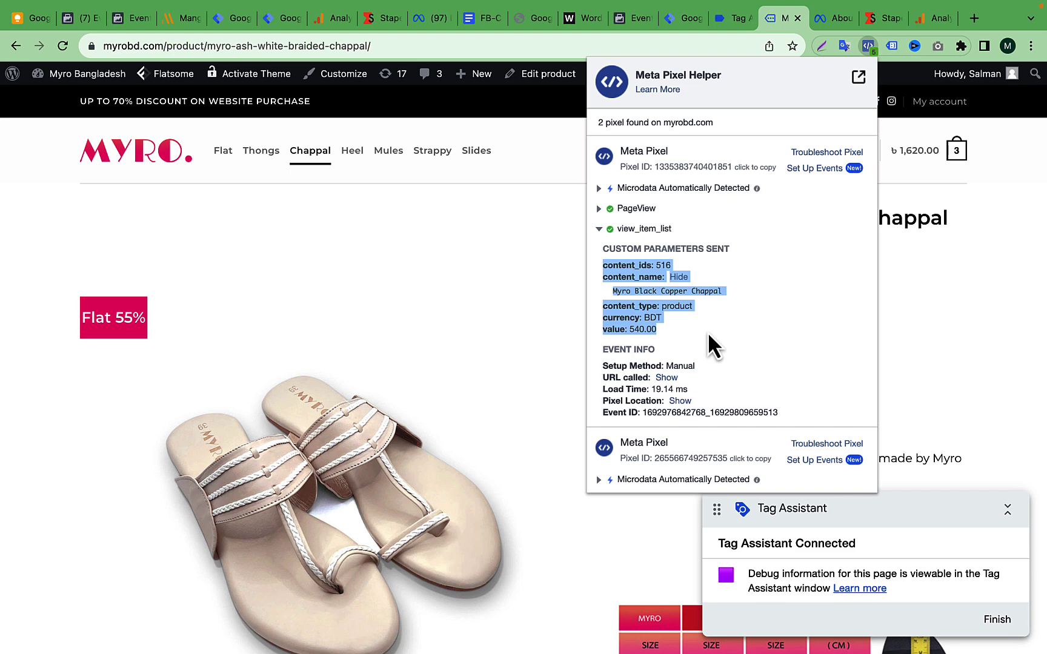
{"action": "left_click", "coordinate": [706, 332]}
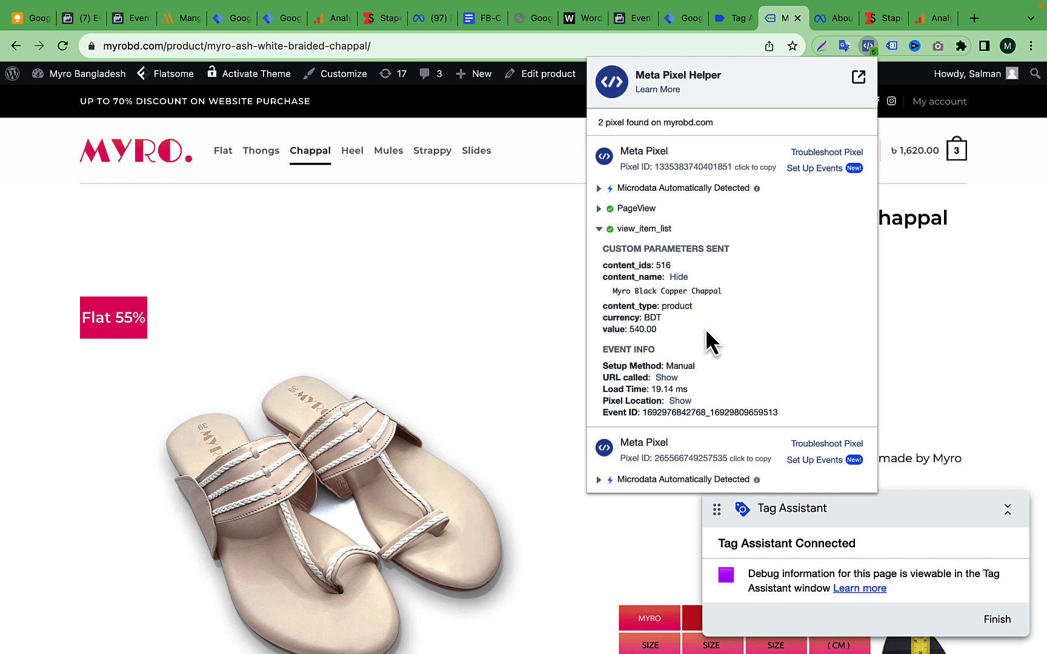
{"action": "left_click", "coordinate": [680, 18]}
- Scroll Test events back to the deduplicated view_item_list pair, then return to Tag Manager
{"action": "left_click", "coordinate": [633, 17]}
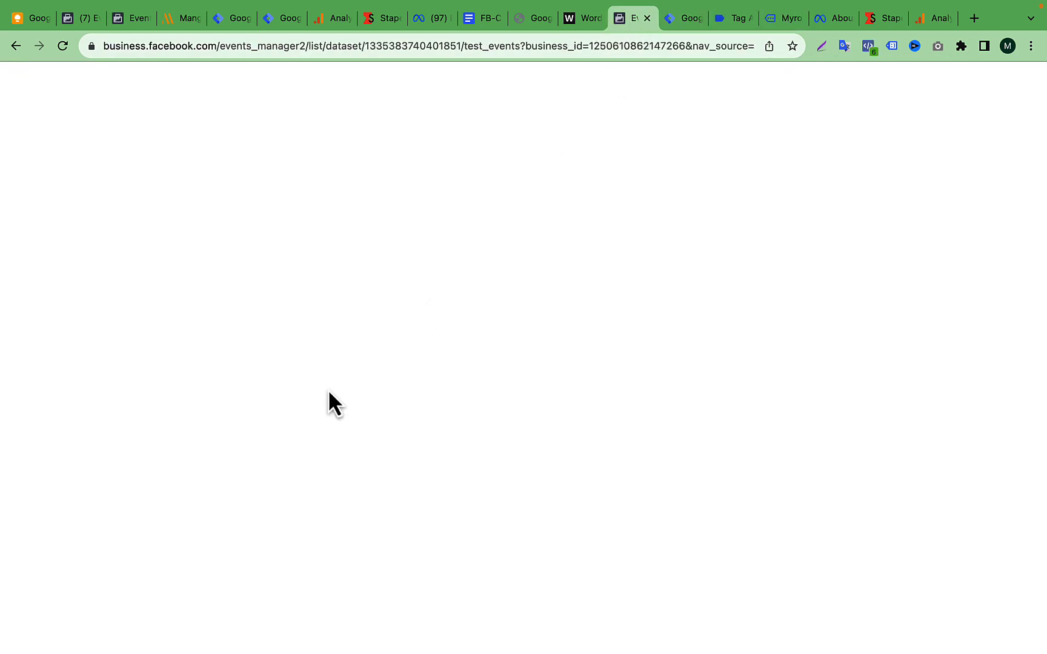
{"action": "scroll", "coordinate": [533, 398], "scroll_direction": "down", "scroll_amount": 3}
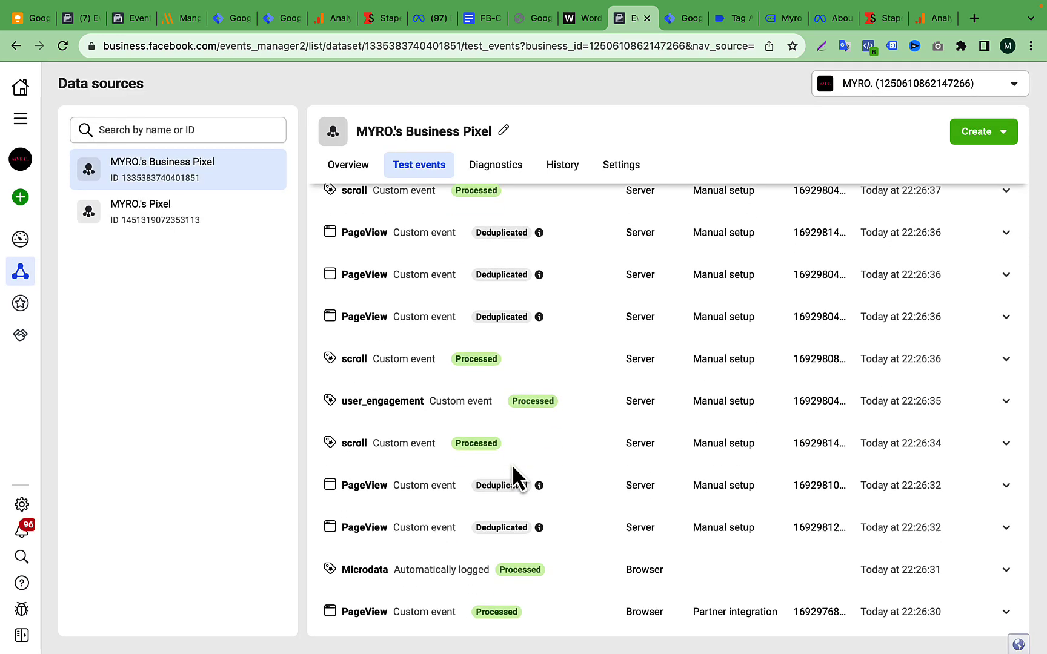
{"action": "scroll", "coordinate": [590, 316], "scroll_direction": "down", "scroll_amount": 8}
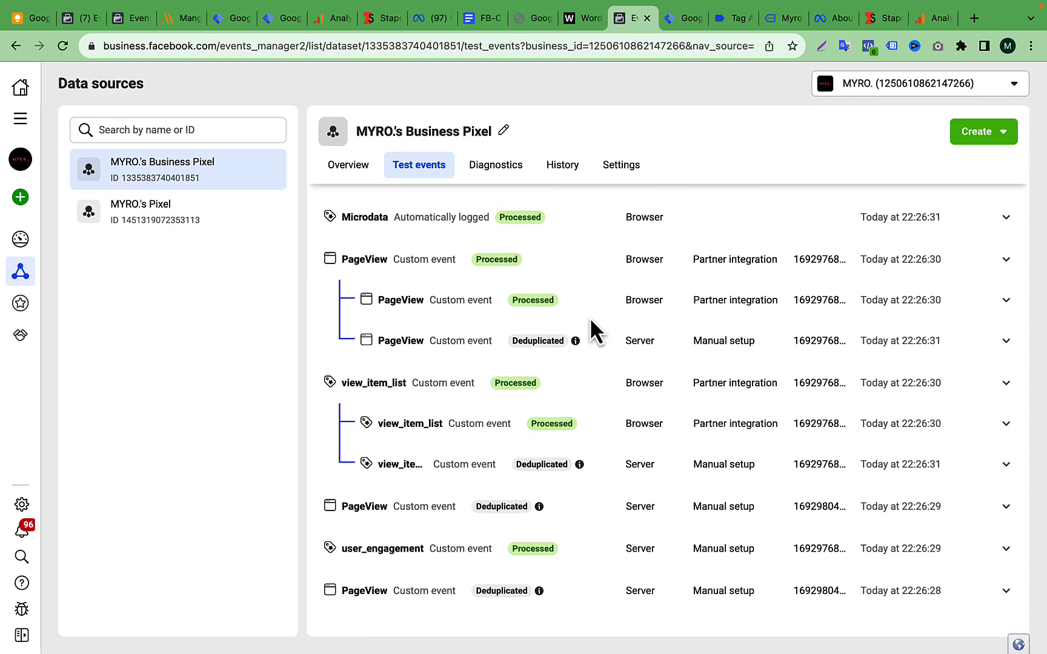
{"action": "scroll", "coordinate": [589, 317], "scroll_direction": "up", "scroll_amount": 5}
{"action": "scroll", "coordinate": [589, 315], "scroll_direction": "down", "scroll_amount": 6}
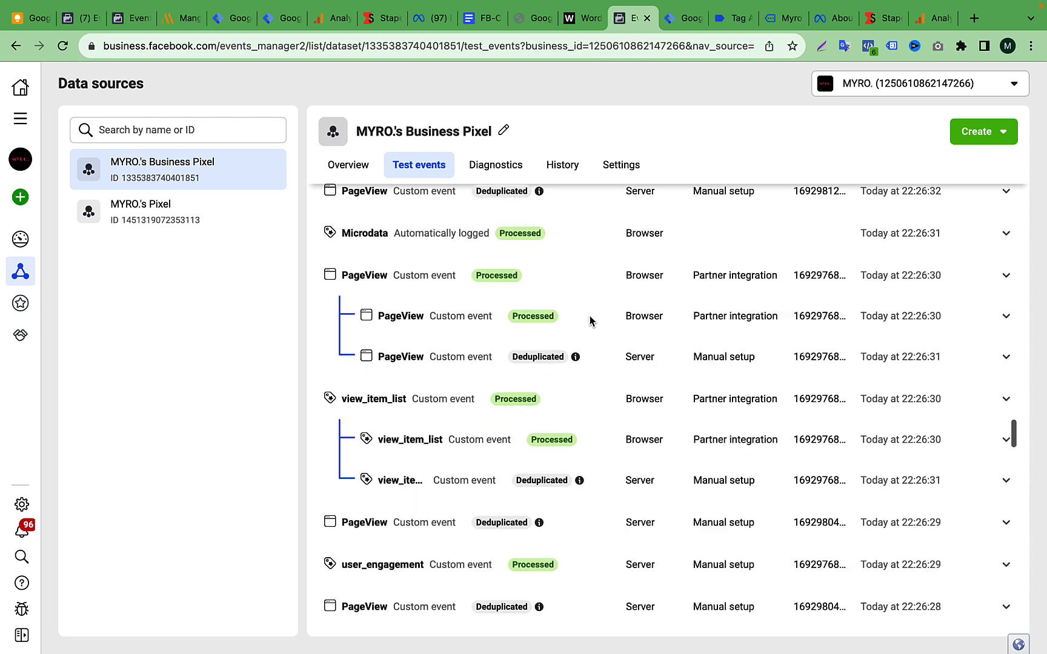
{"action": "scroll", "coordinate": [506, 407], "scroll_direction": "up", "scroll_amount": 4}
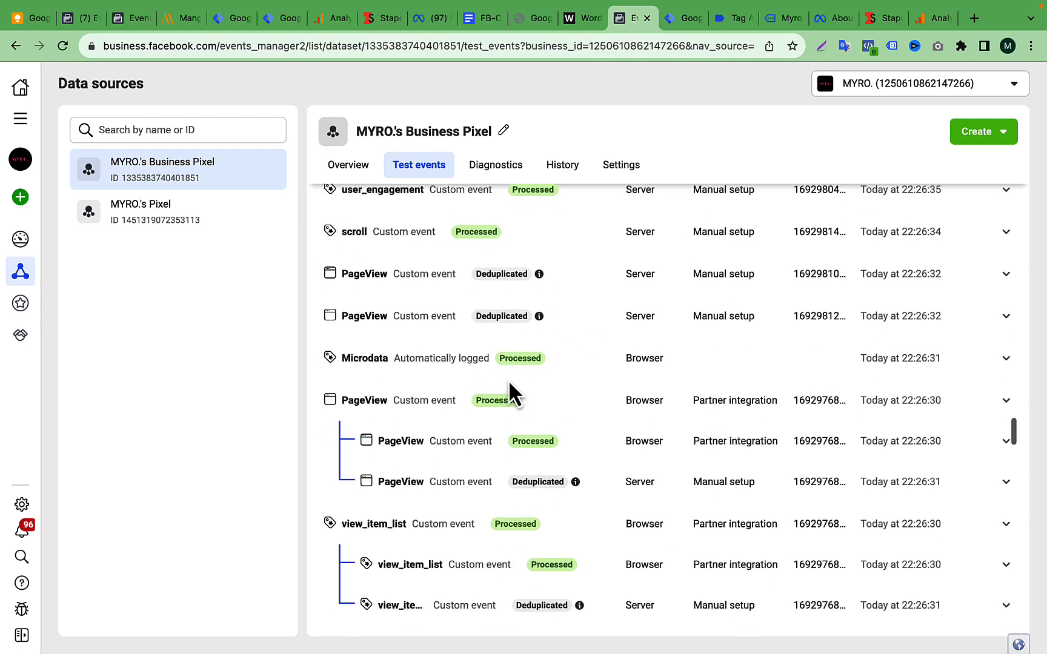
{"action": "scroll", "coordinate": [398, 522], "scroll_direction": "down", "scroll_amount": 2}
{"action": "scroll", "coordinate": [423, 489], "scroll_direction": "up", "scroll_amount": 1}
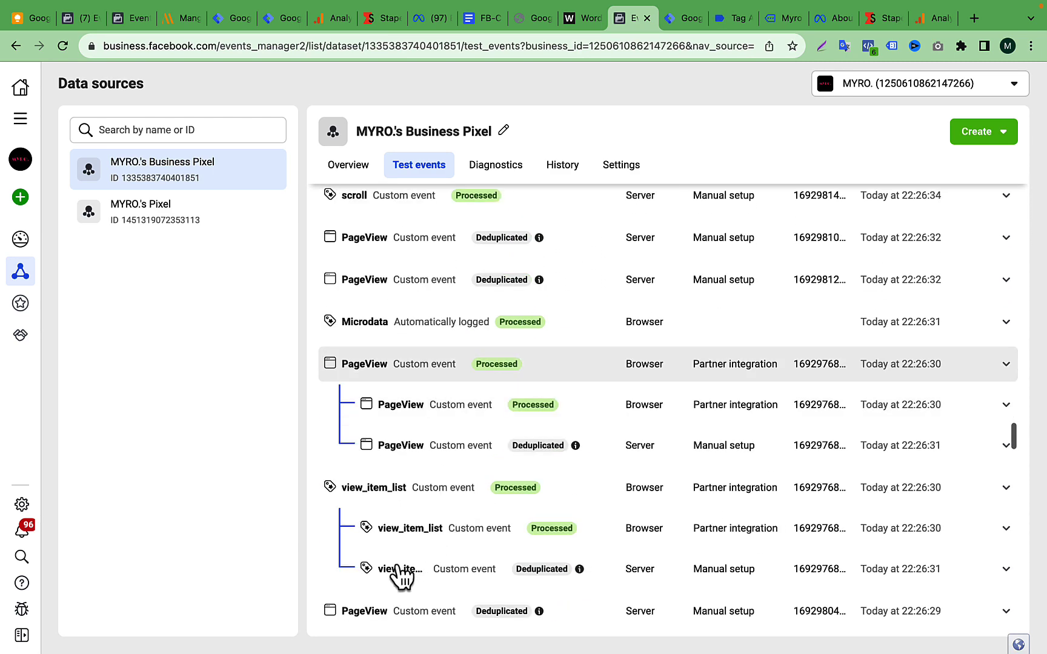
{"action": "scroll", "coordinate": [642, 306], "scroll_direction": "up", "scroll_amount": 10}
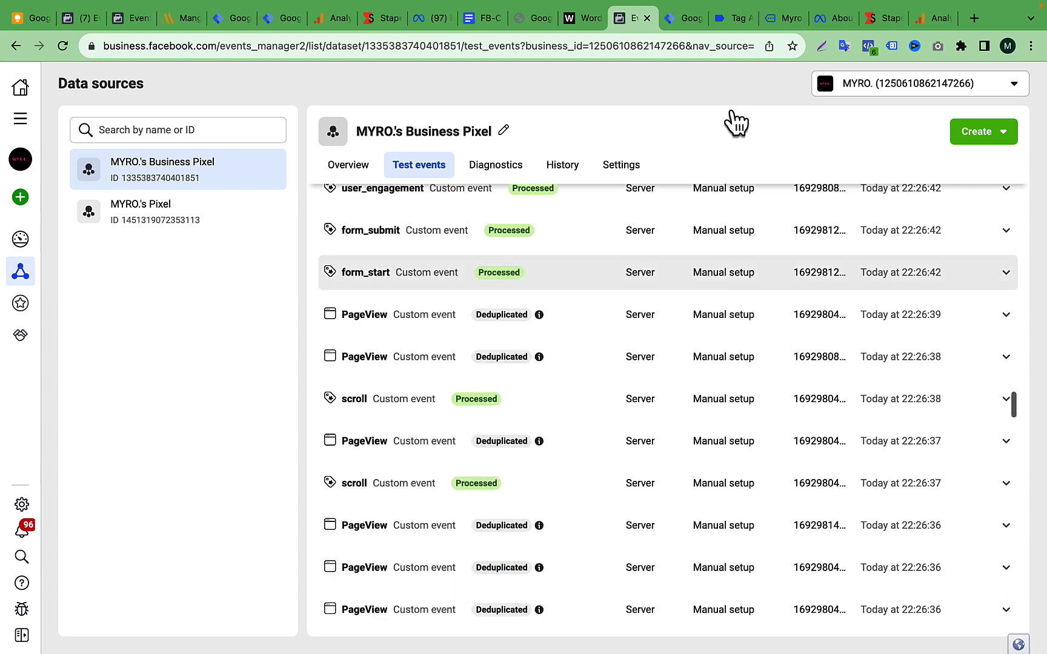
{"action": "left_click", "coordinate": [684, 20]}
{"action": "left_click", "coordinate": [96, 275]}
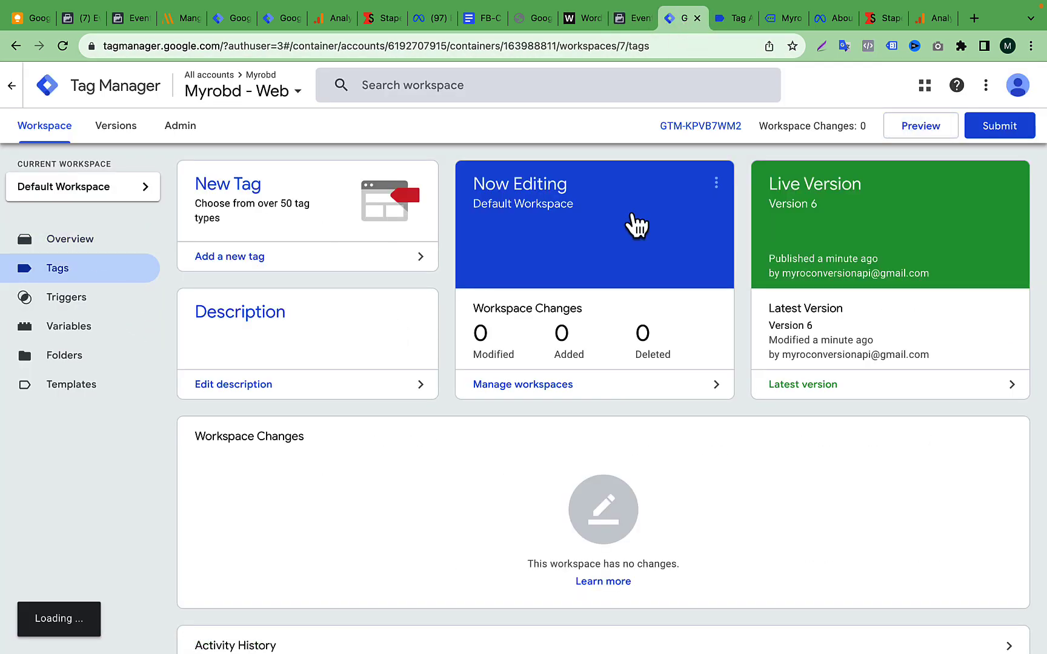
- Show the four tags, including FB and GA4 view_item_list, then return to Tag Assistant
{"action": "left_click", "coordinate": [130, 279]}
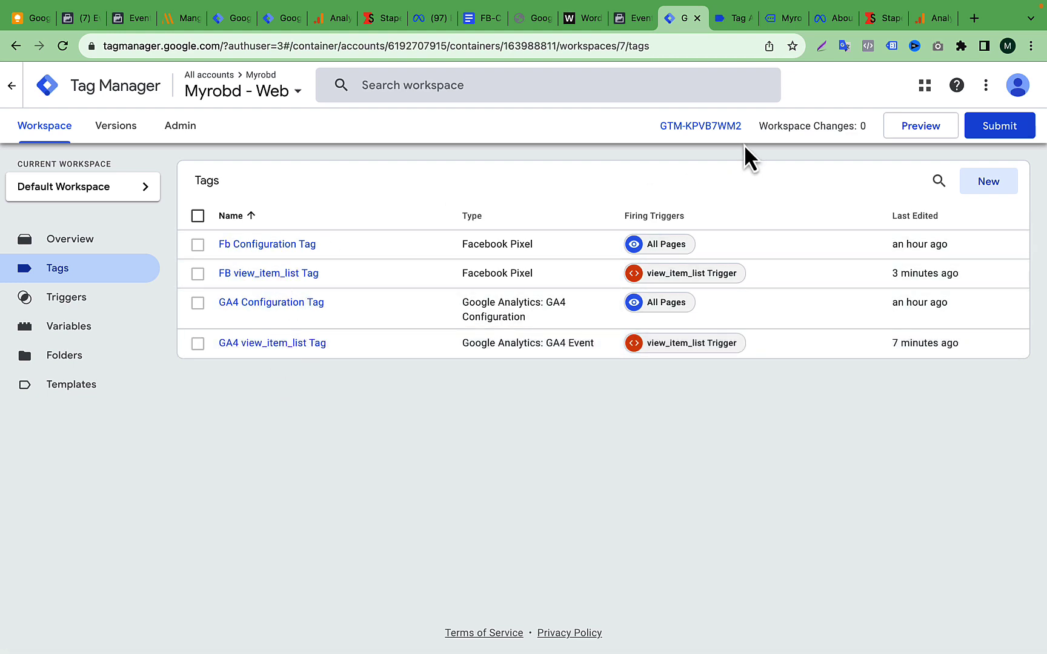
{"action": "left_click", "coordinate": [734, 18]}
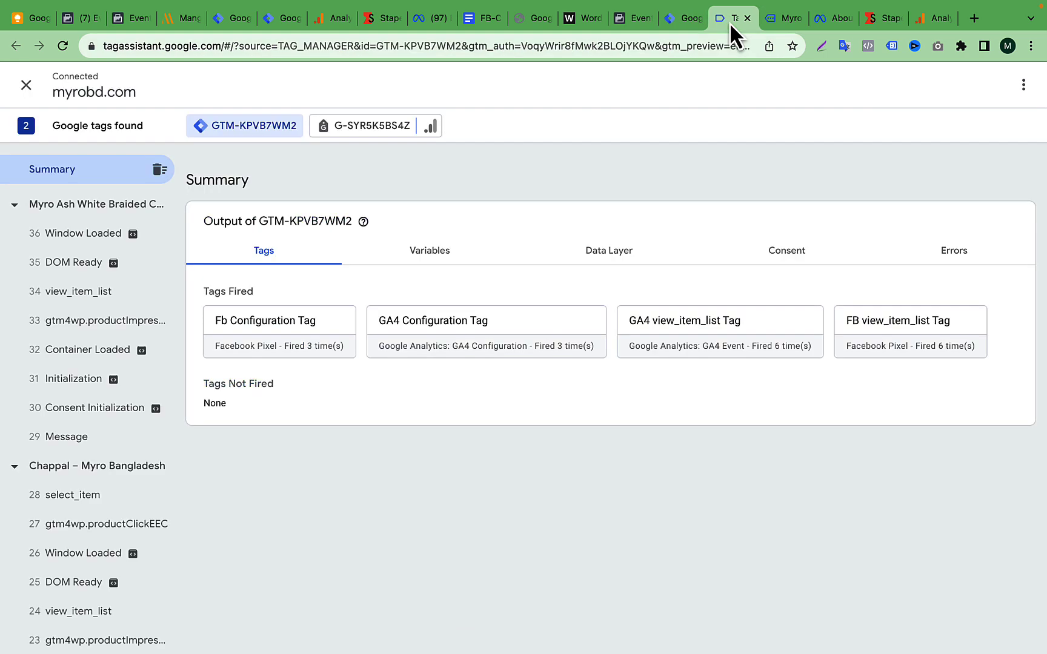
- View the Data Layer tab in Tag Assistant's Summary, then go to the WordCounter notes
{"action": "left_click", "coordinate": [609, 252]}
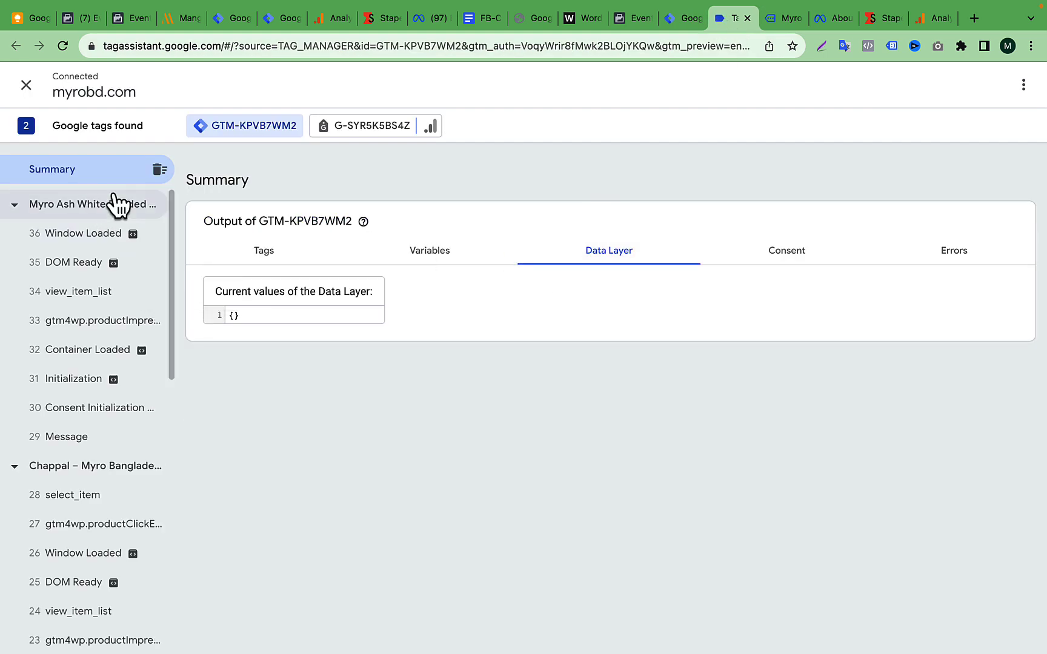
{"action": "left_click", "coordinate": [782, 18]}
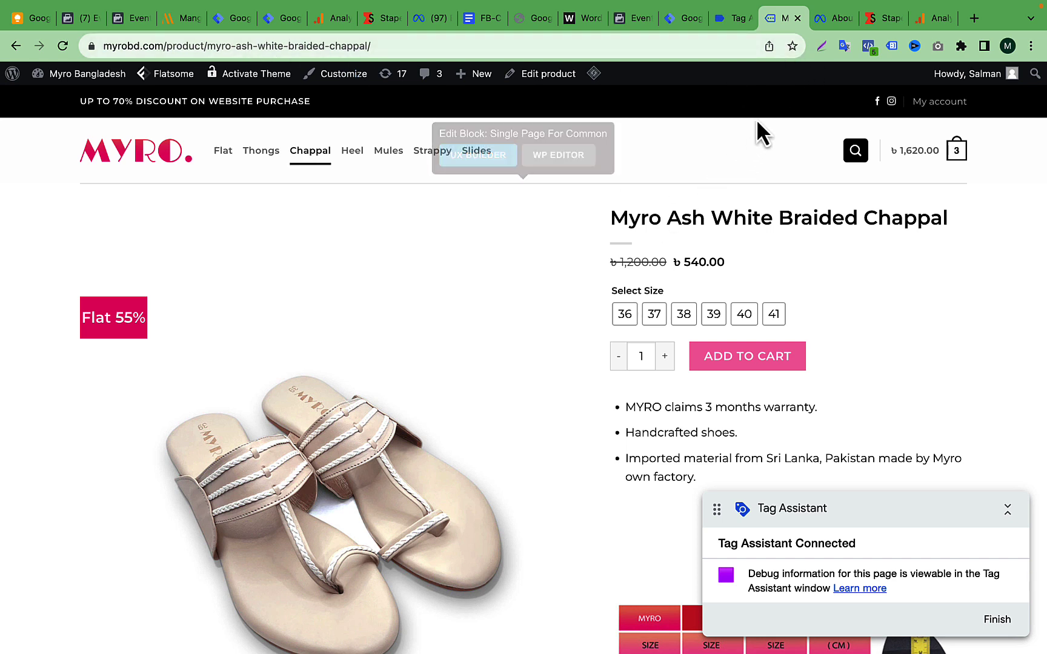
{"action": "left_click", "coordinate": [721, 18]}
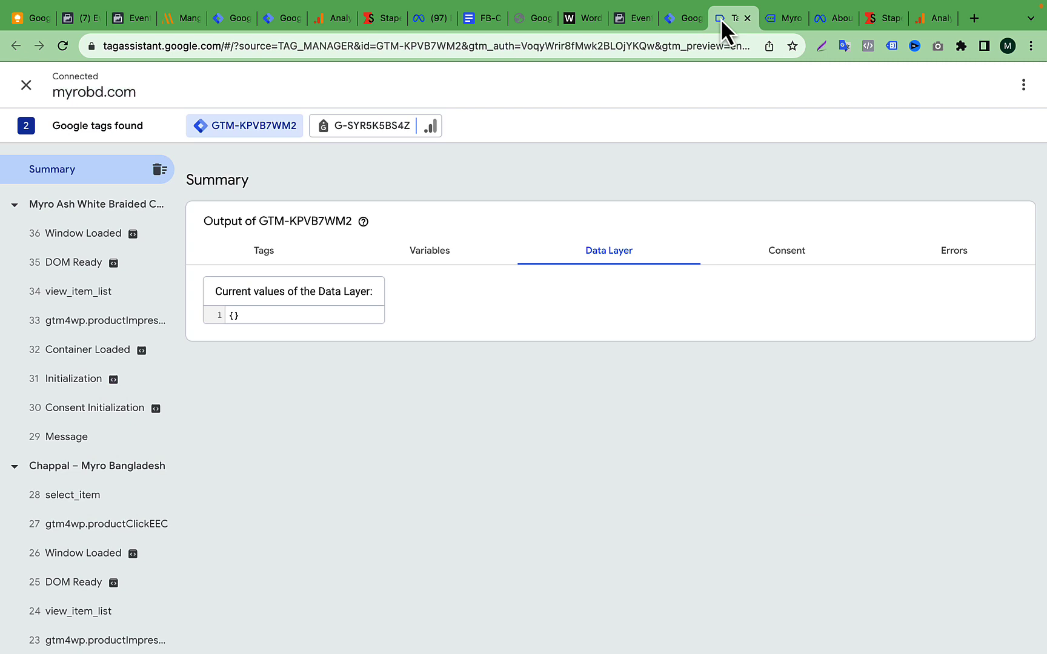
{"action": "left_click", "coordinate": [677, 19]}
{"action": "left_click", "coordinate": [636, 19]}
{"action": "left_click", "coordinate": [586, 17]}
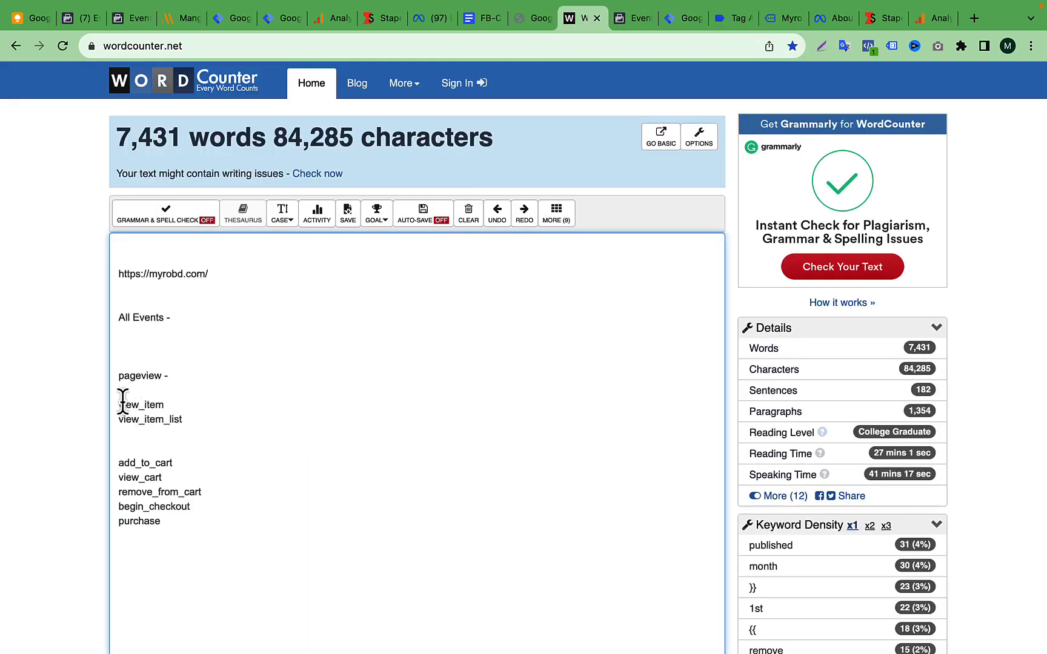
- Remove the blank line above view_item and insert blank lines after remove_from_cart before begin_checkout
{"action": "left_click_drag", "start_coordinate": [123, 401], "coordinate": [224, 417]}
{"action": "left_click", "coordinate": [171, 393]}
{"action": "key", "text": "BackSpace"}
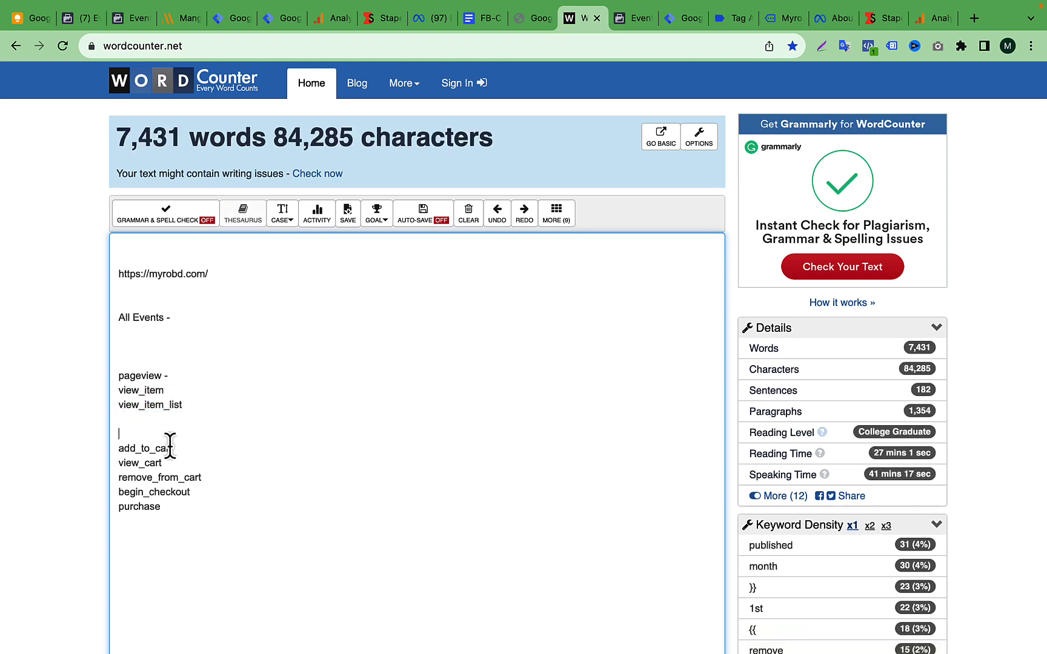
{"action": "left_click", "coordinate": [189, 450]}
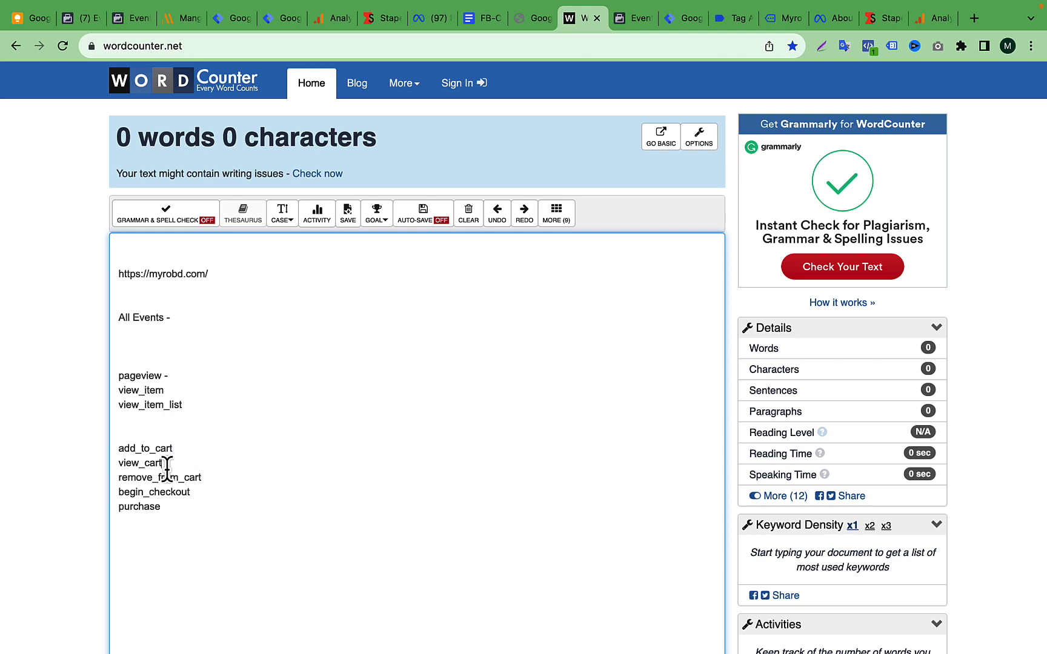
{"action": "left_click", "coordinate": [165, 464]}
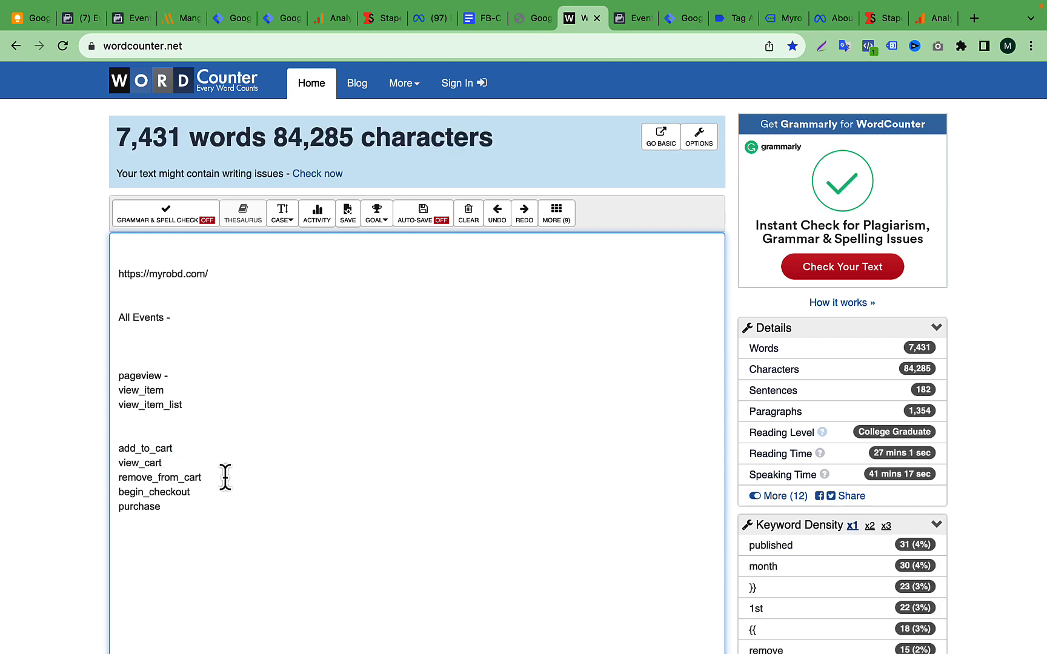
{"action": "left_click", "coordinate": [226, 477]}
{"action": "key", "text": "Return"}
{"action": "key", "text": "Return"}
{"action": "key", "text": "Return"}
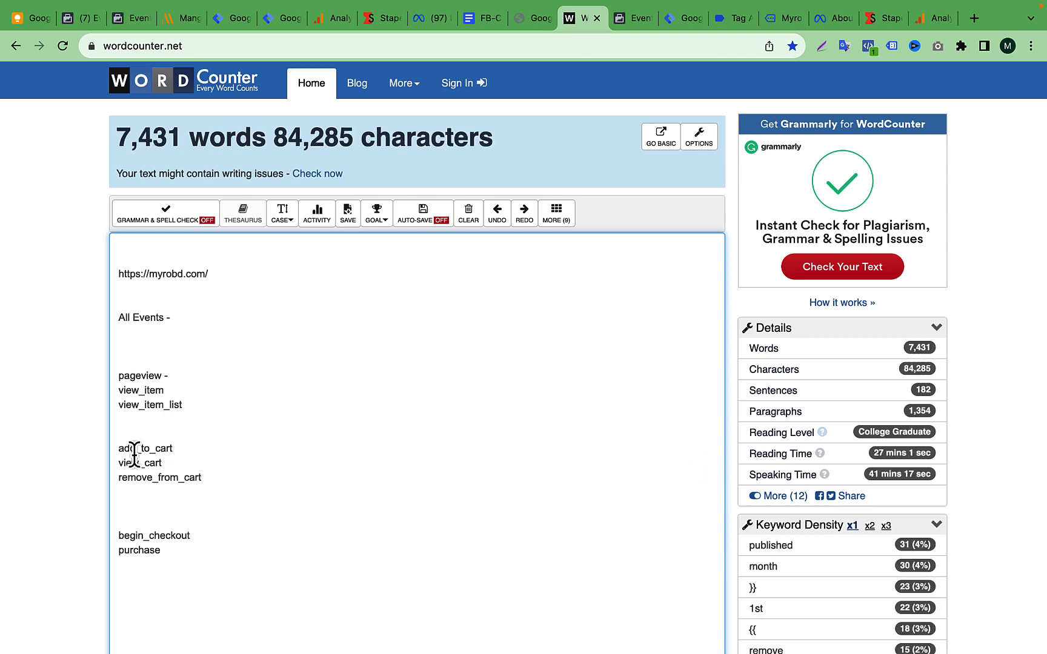